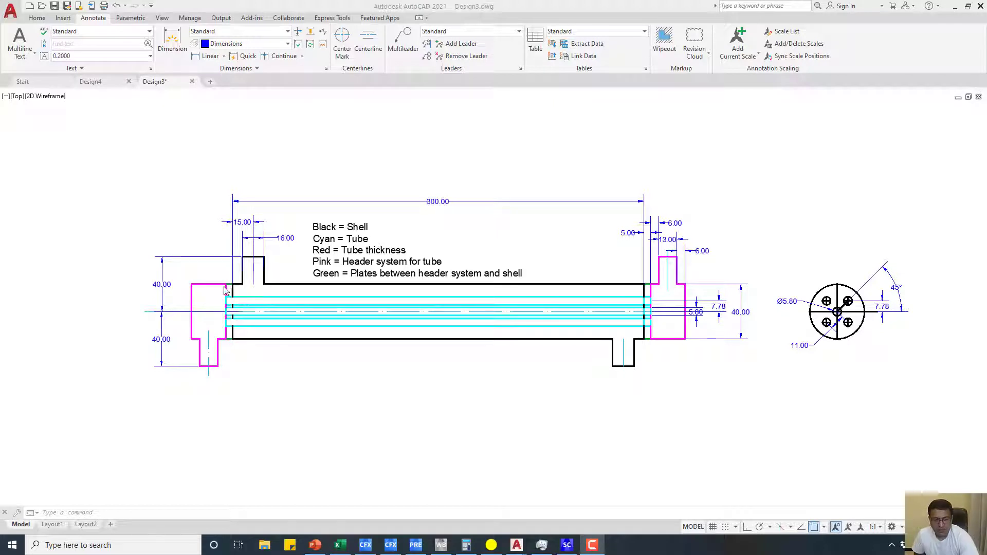
Examine the five-tube end view and its dimensions in the Design3 drawing
scroll(907, 415, up, 4)
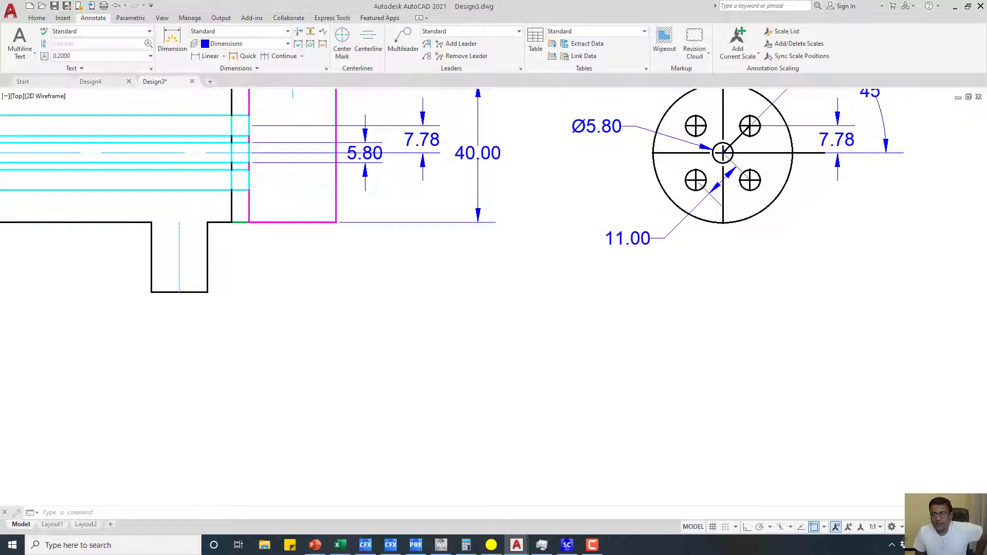
middle_drag(718, 292, 686, 396)
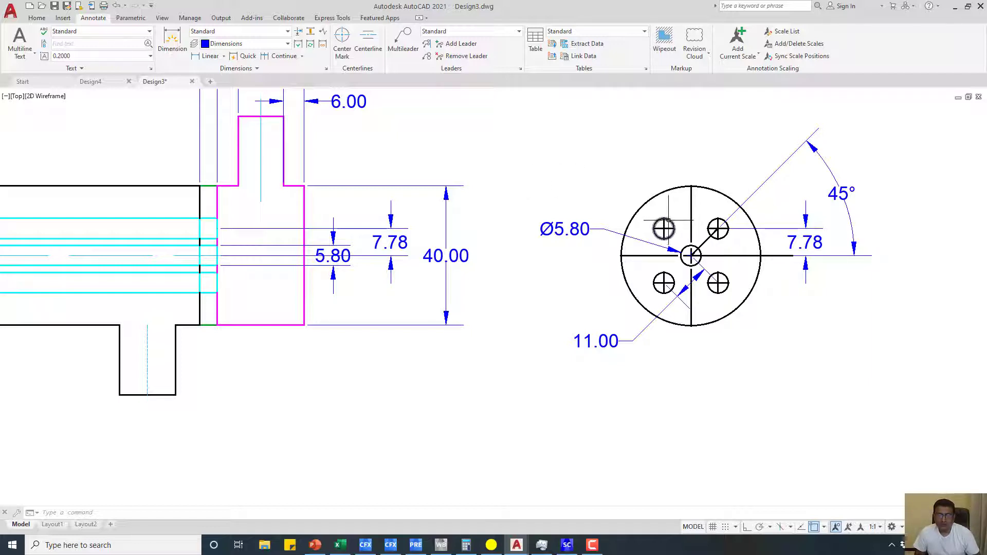
mouse_move(668, 221)
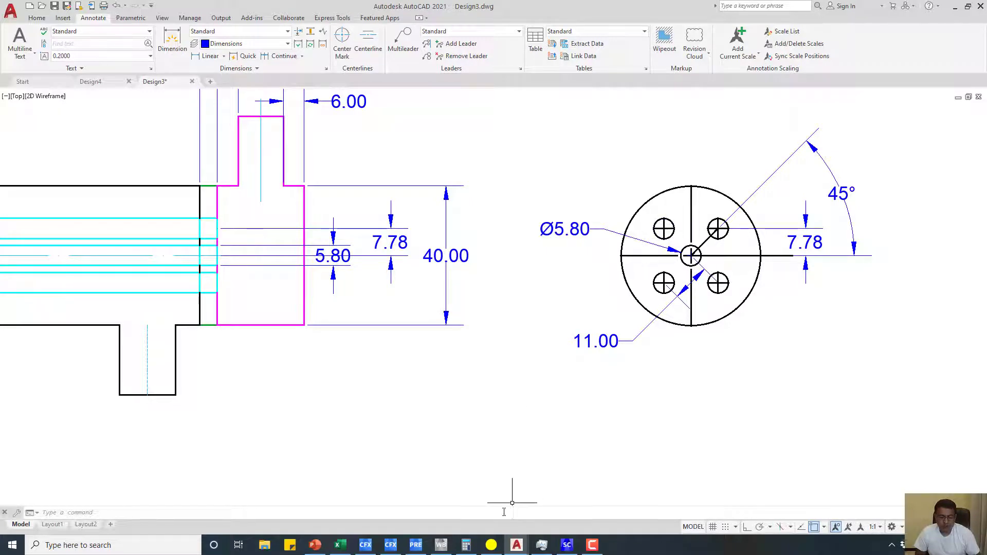
Switch to the Double_PipeHeatExchanger presentation in PowerPoint and review the slides from the five-model overview through Design 1 as a slide show
click(441, 544)
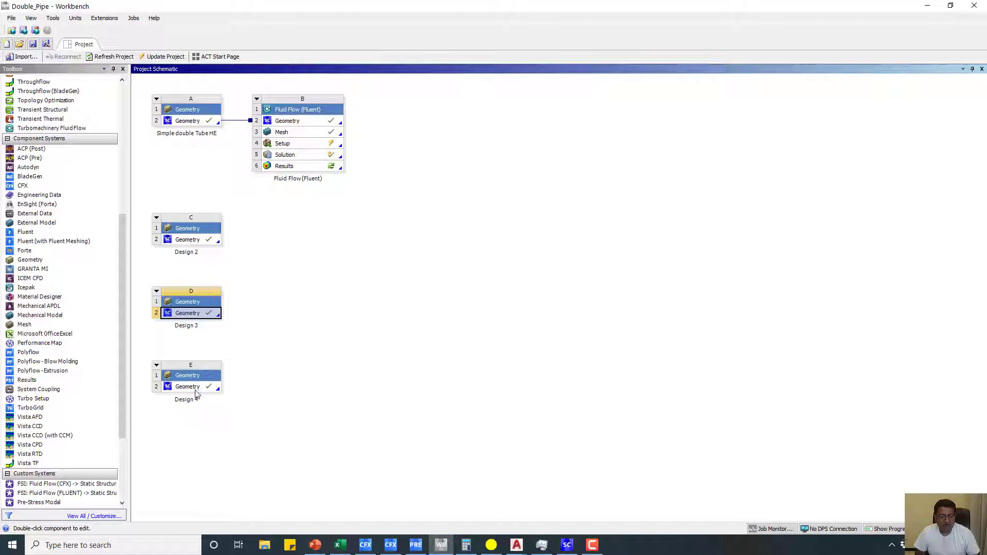
click(316, 544)
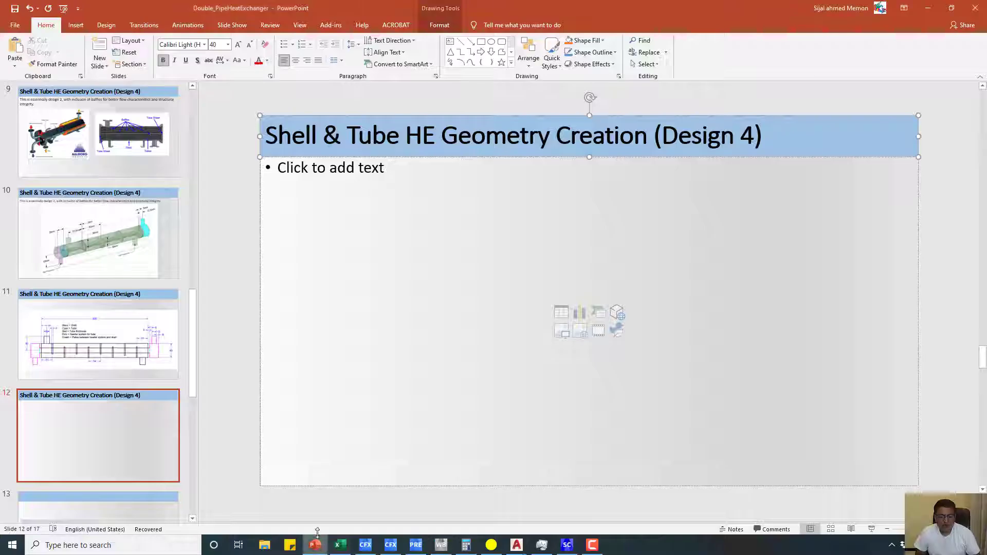
scroll(410, 313, up, 10)
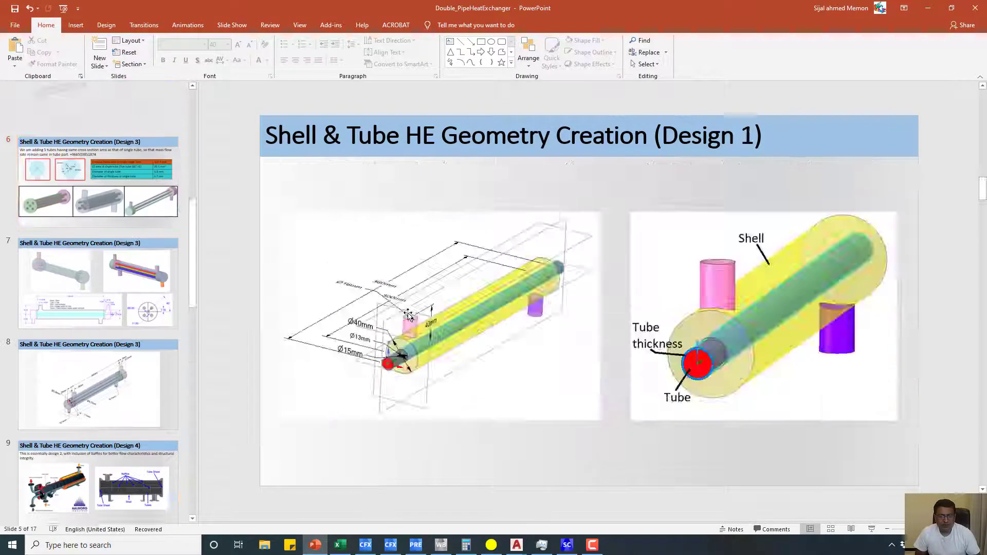
scroll(408, 315, down, 1)
scroll(407, 314, up, 1)
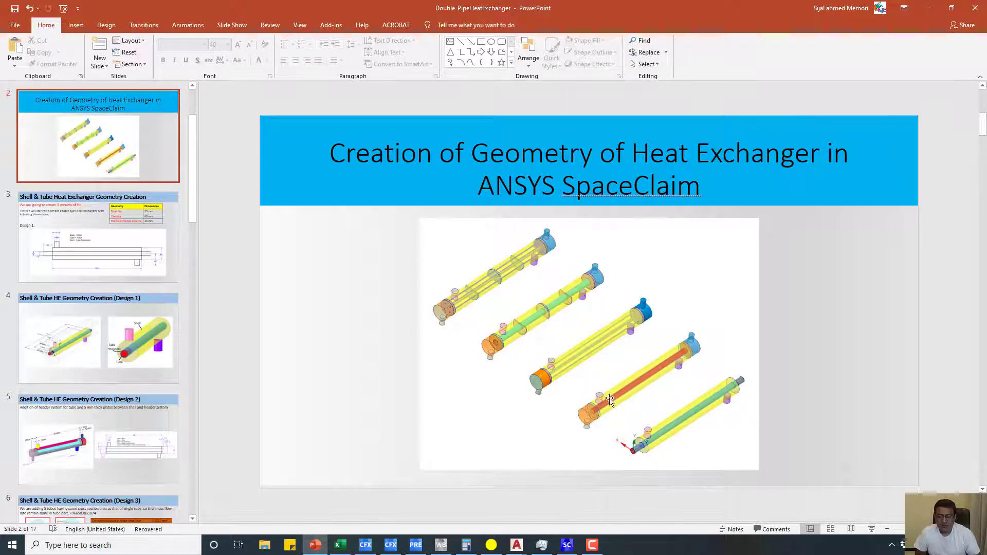
click(872, 530)
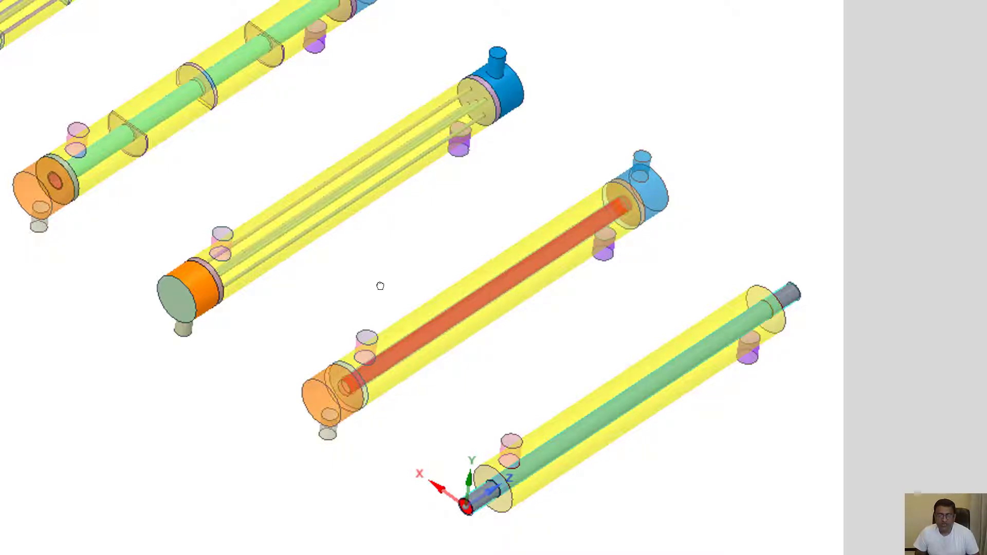
drag(381, 286, 496, 332)
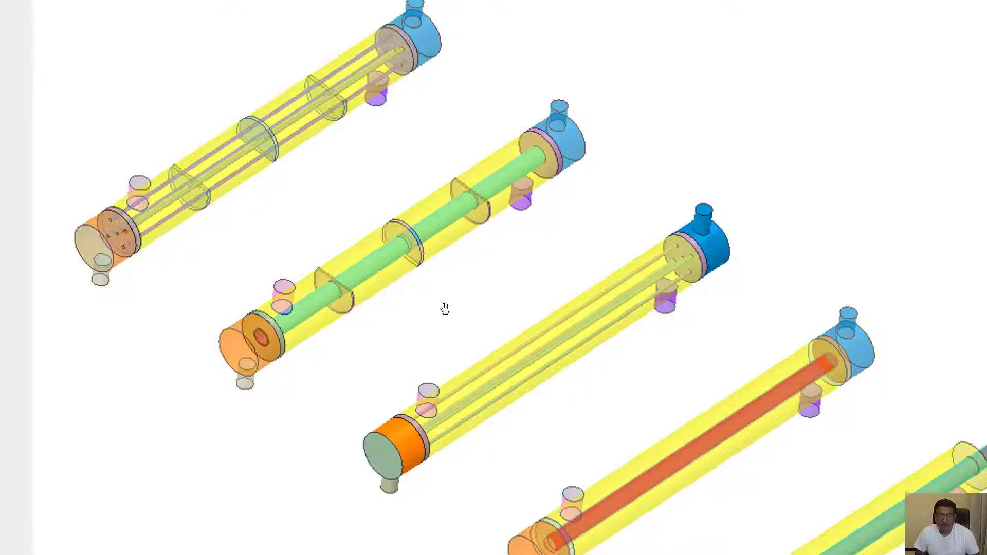
drag(498, 346, 492, 321)
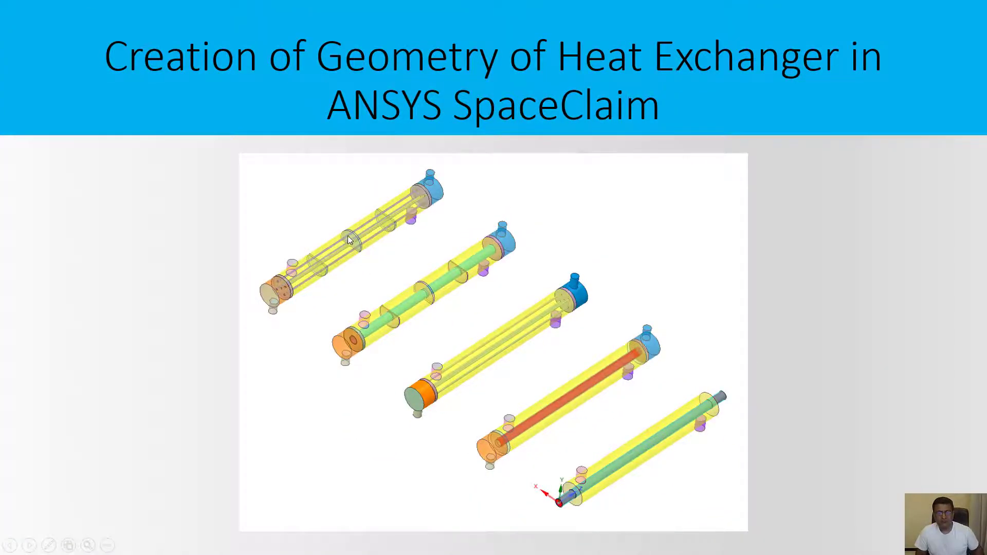
click(348, 236)
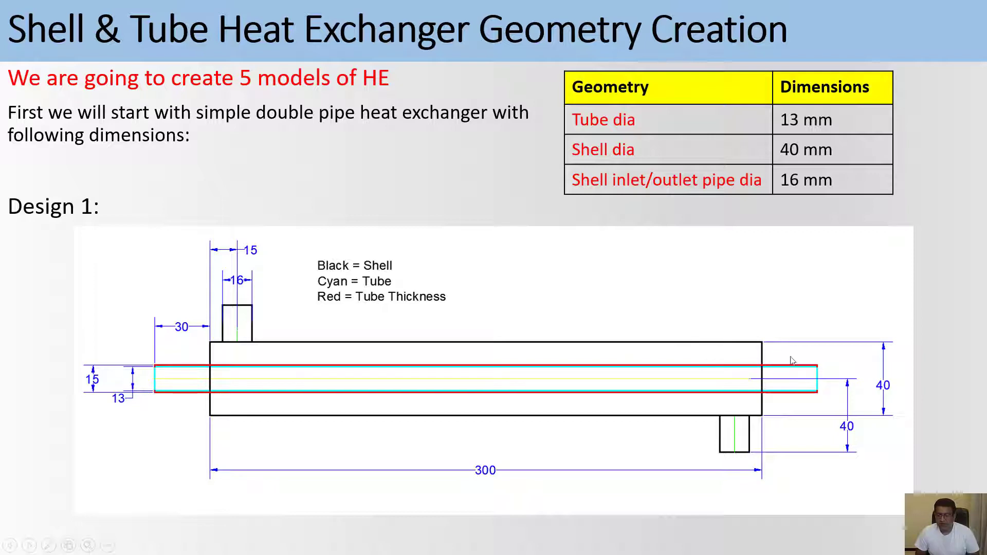
click(220, 293)
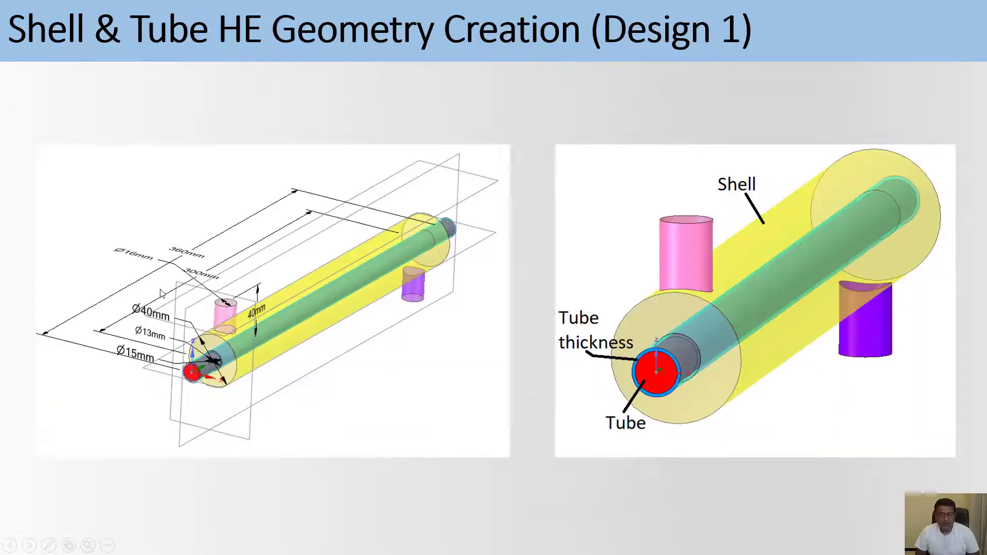
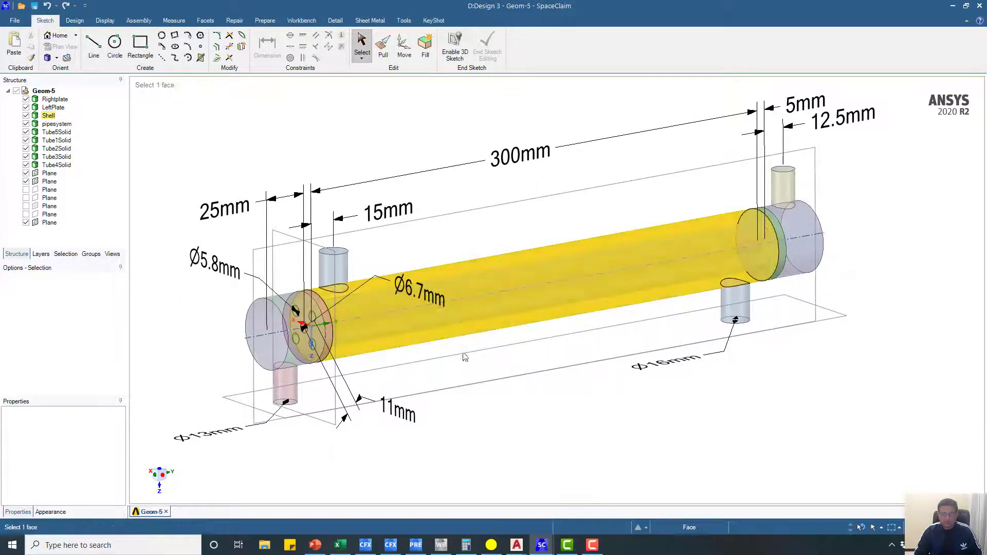
Switch to Workbench and duplicate the Design 2 geometry system
mouse_move(441, 544)
click(418, 473)
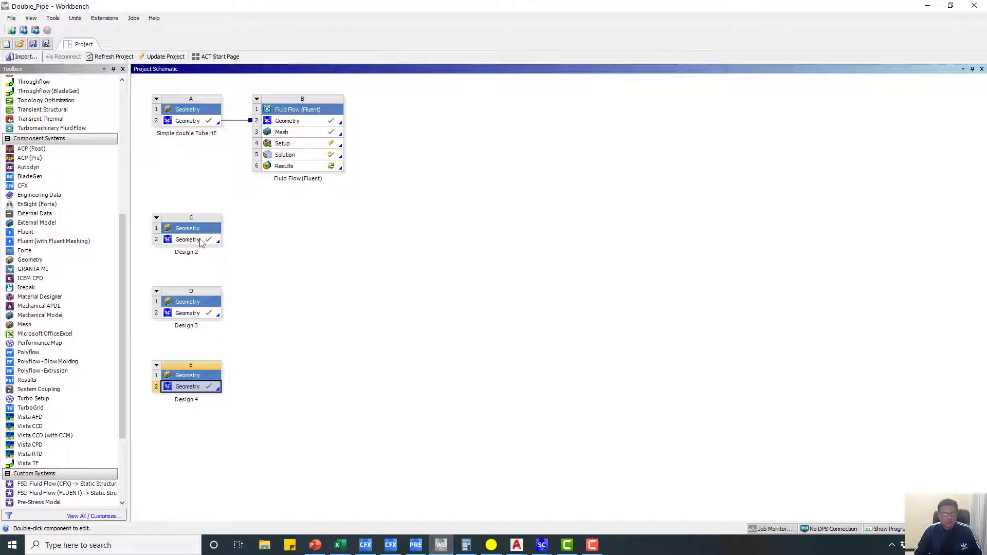
click(197, 232)
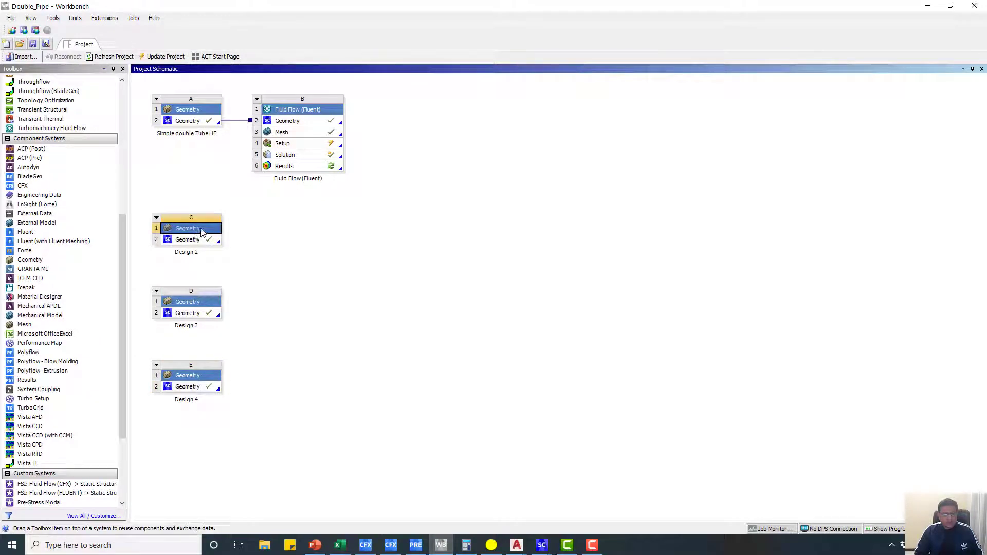
right_click(203, 232)
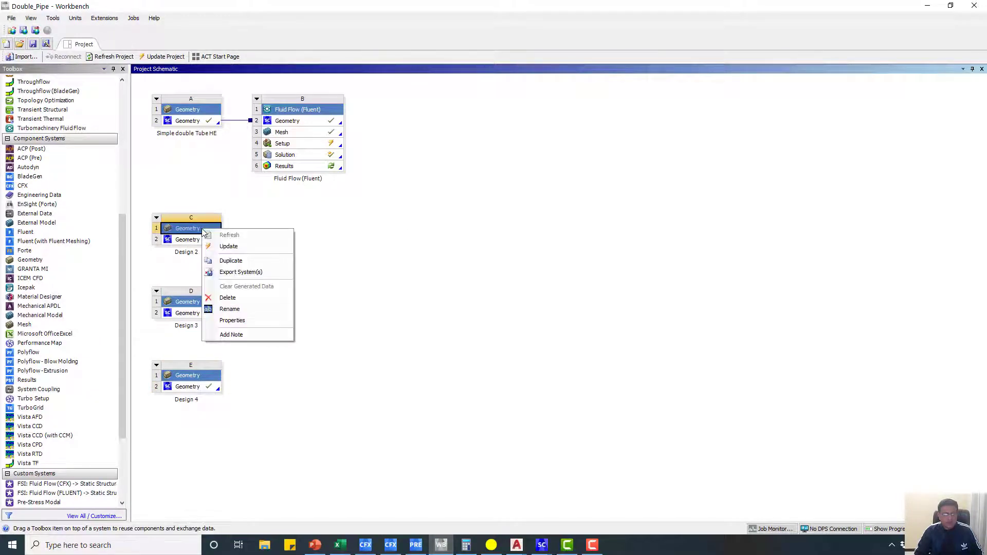
click(230, 261)
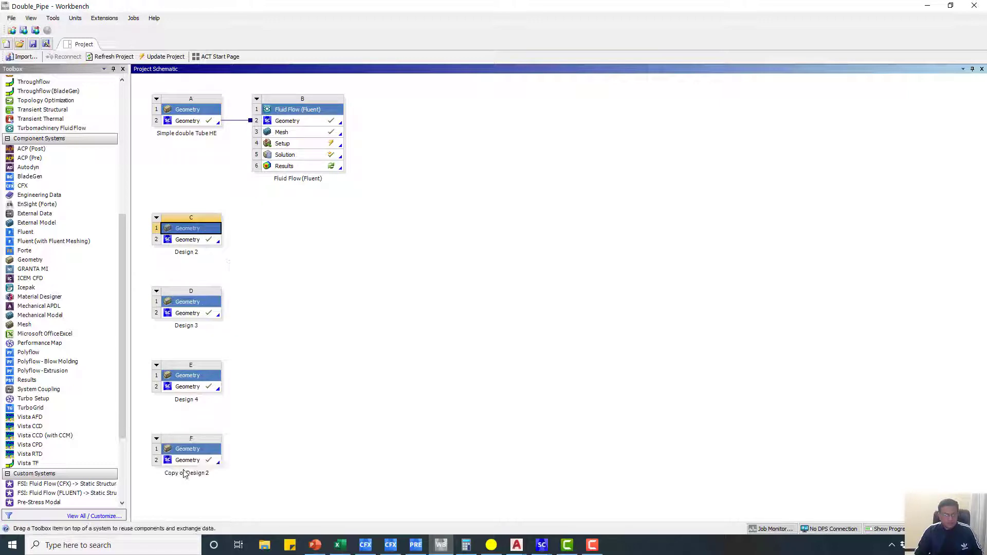
Rename the copied Design 2 system as "Practice design 3" and open its geometry in SpaceClaim
right_click(190, 450)
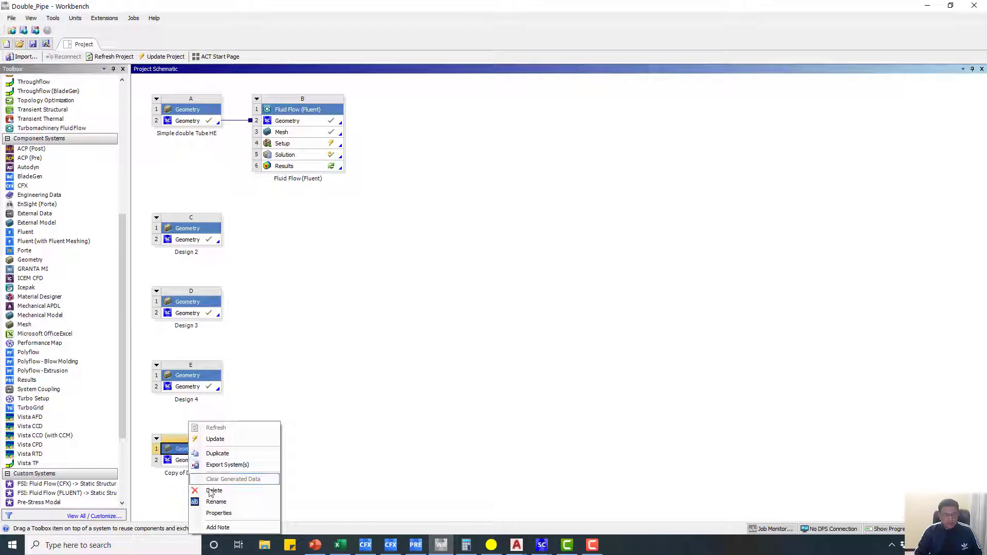
click(216, 502)
text(P)
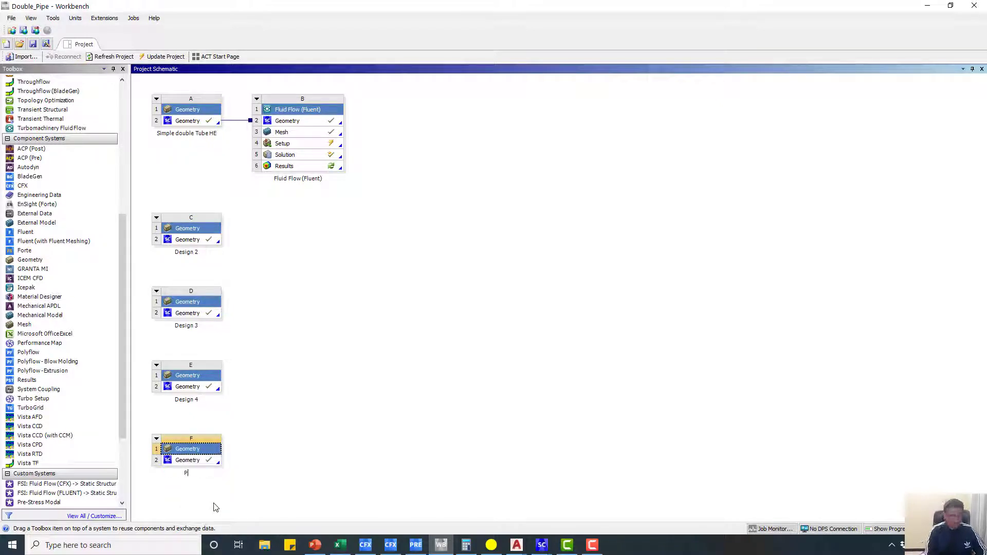
text(ractice design 3)
key(Return)
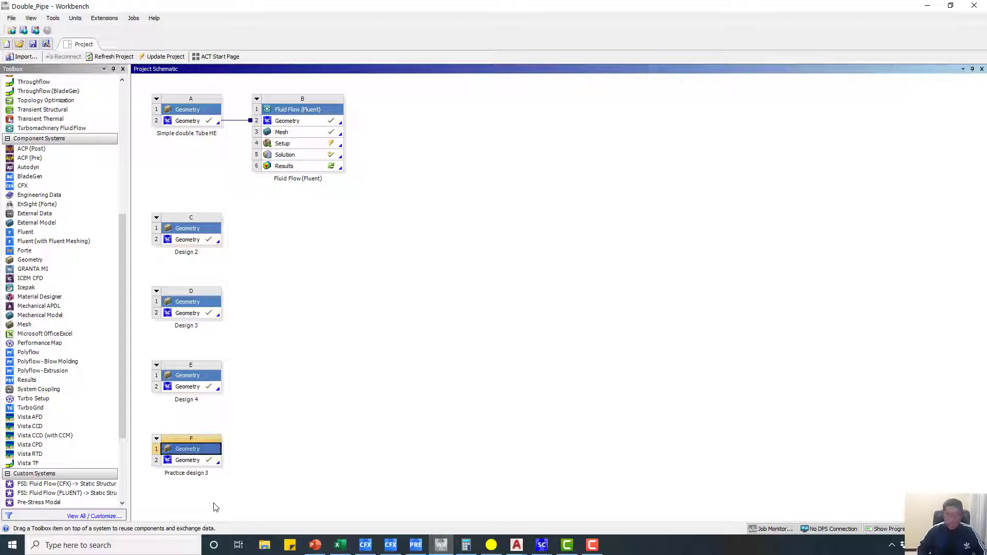
double_click(199, 463)
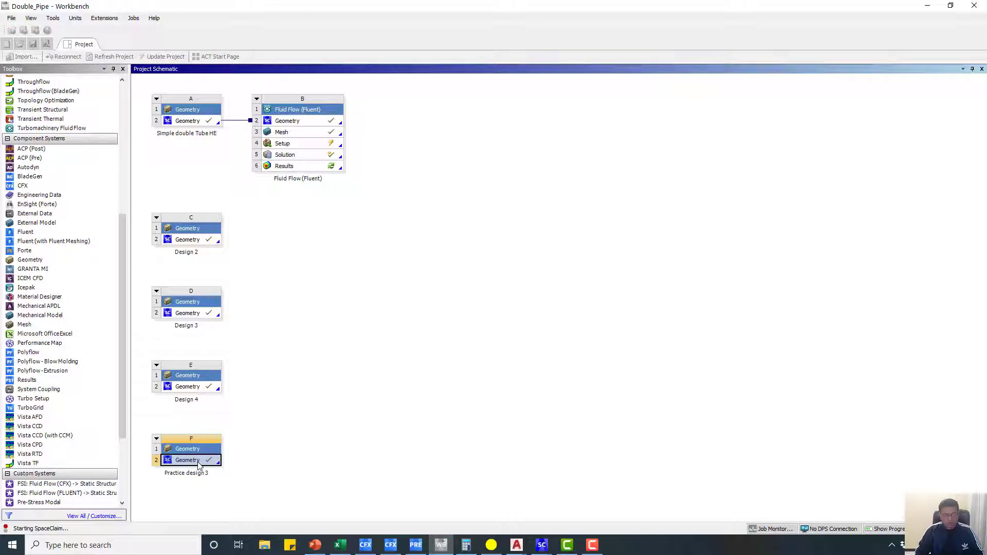
Switch to PowerPoint and review the geometry creation slides for Designs 1 to 3
click(315, 545)
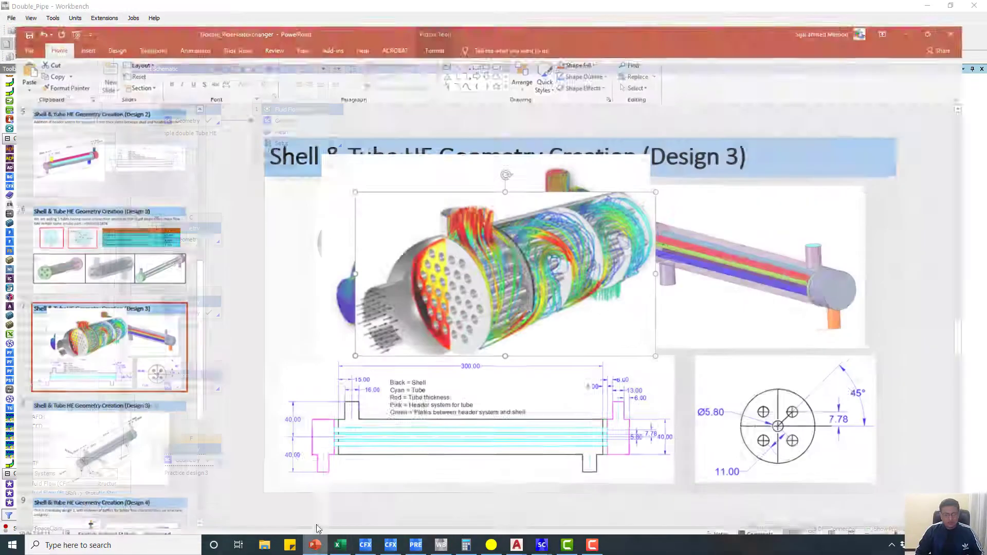
scroll(388, 389, up, 1)
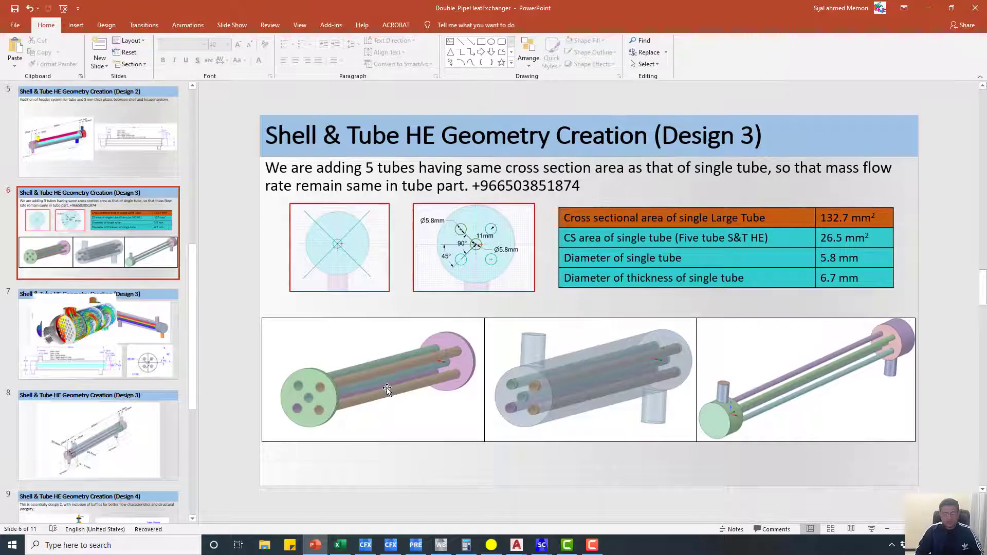
scroll(387, 389, up, 2)
scroll(387, 389, up, 1)
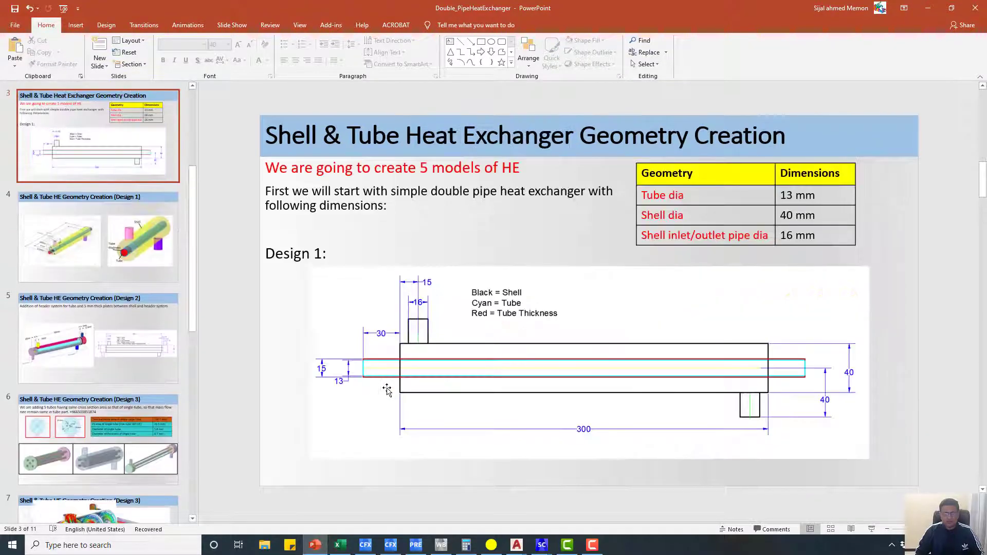
scroll(387, 390, down, 1)
scroll(387, 389, down, 1)
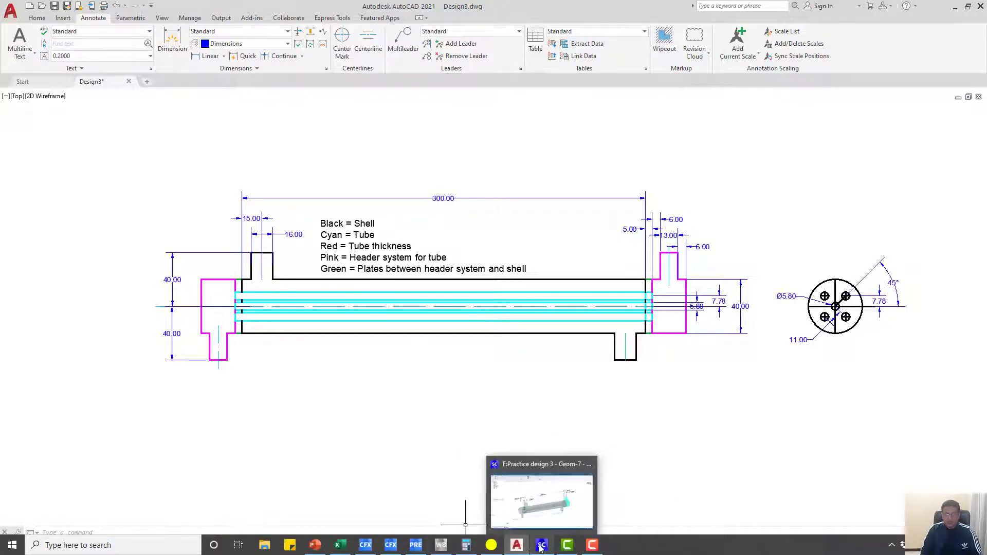
Switch to the Practice design 3 model in SpaceClaim and hide the Rightplate, LeftPlate, Leftpipesystem and Thickness bodies
click(541, 545)
scroll(225, 247, up, 2)
scroll(225, 248, down, 1)
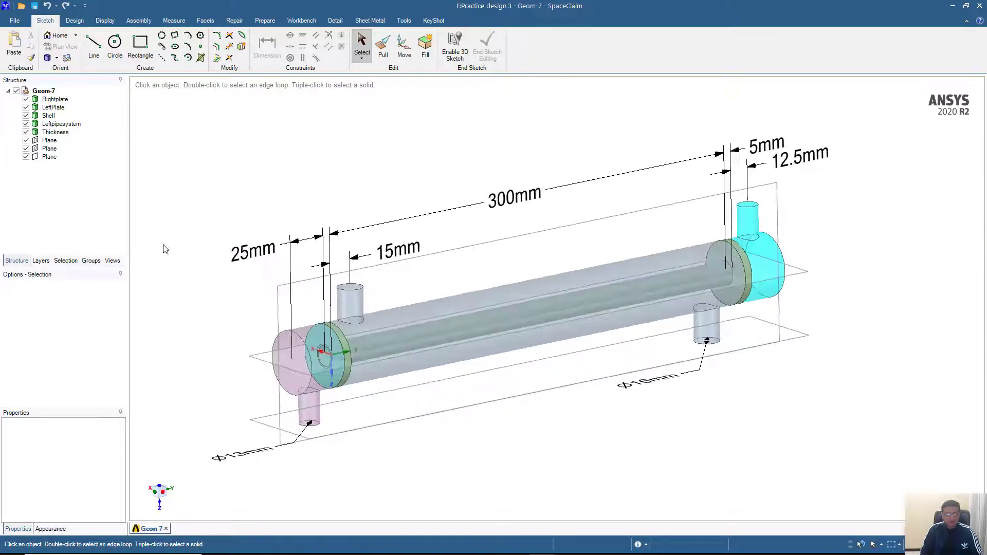
click(26, 99)
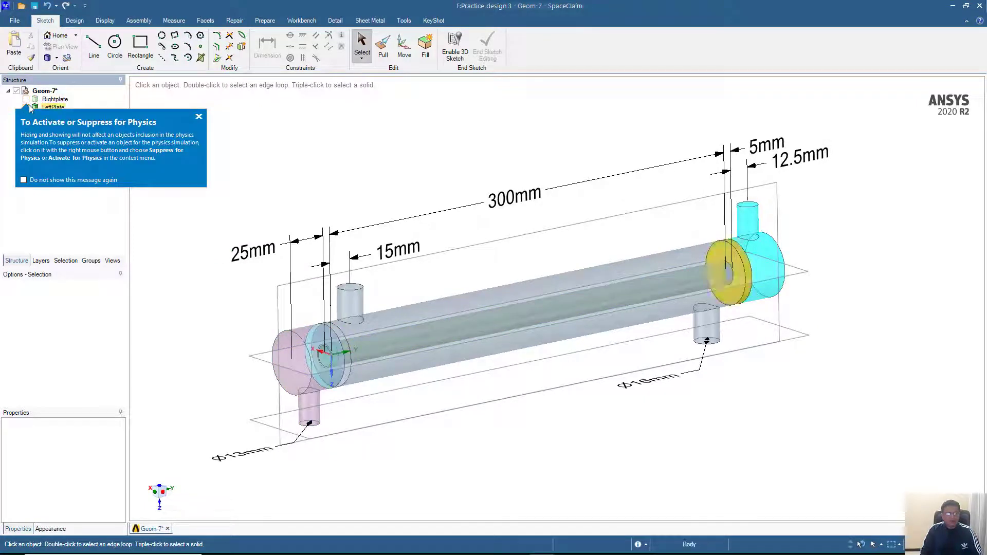
click(26, 107)
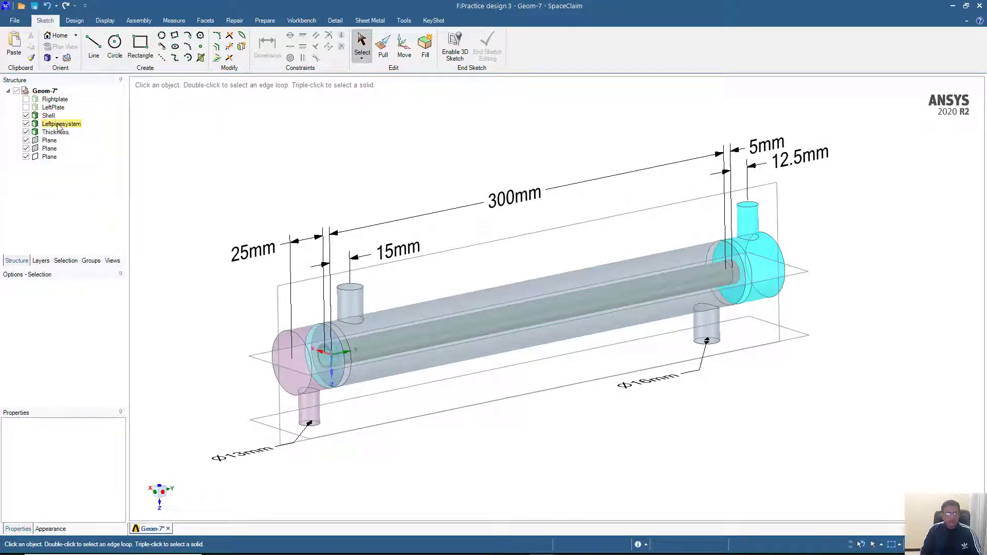
click(25, 123)
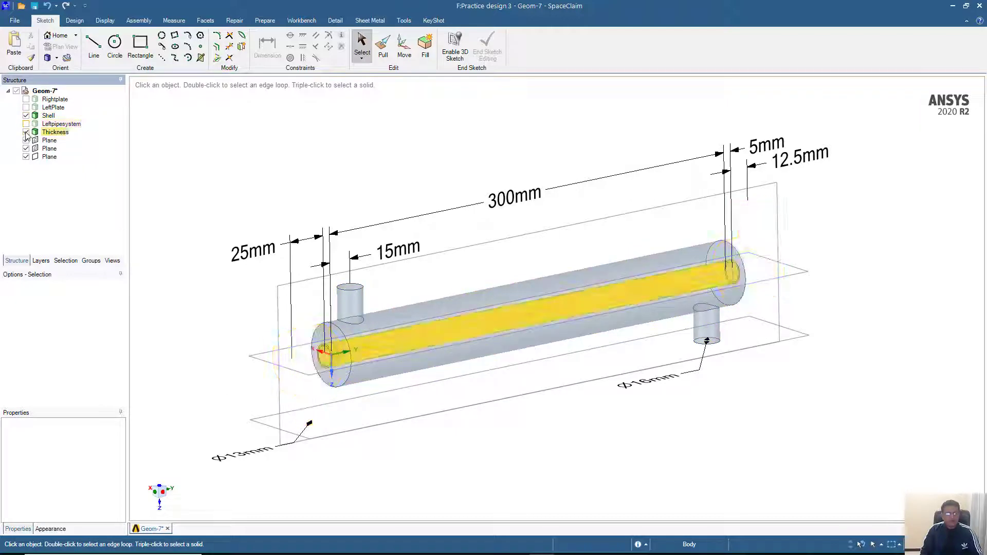
click(25, 132)
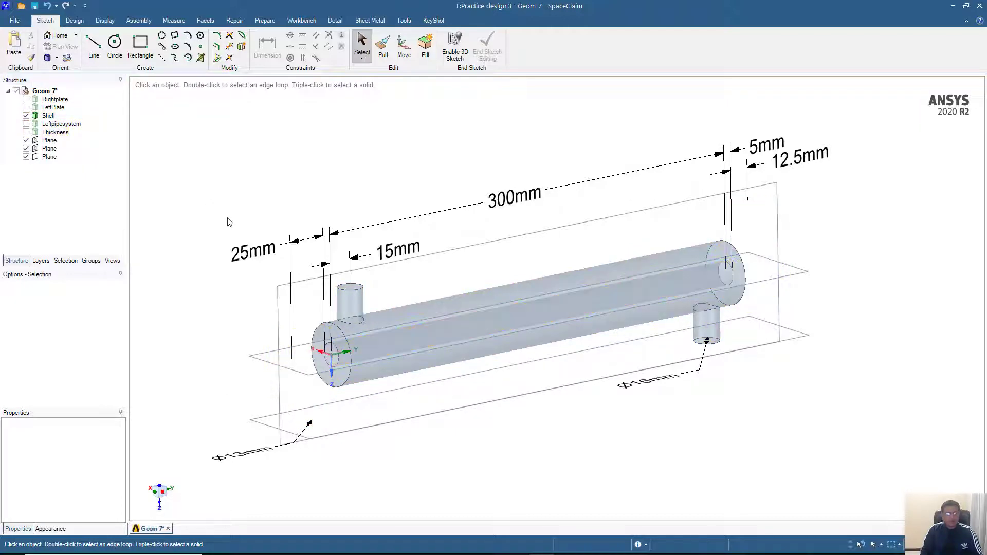
Hide all three planes so that only the Shell body is displayed
mouse_move(227, 221)
middle_down()
mouse_move(258, 199)
mouse_move(238, 220)
middle_up()
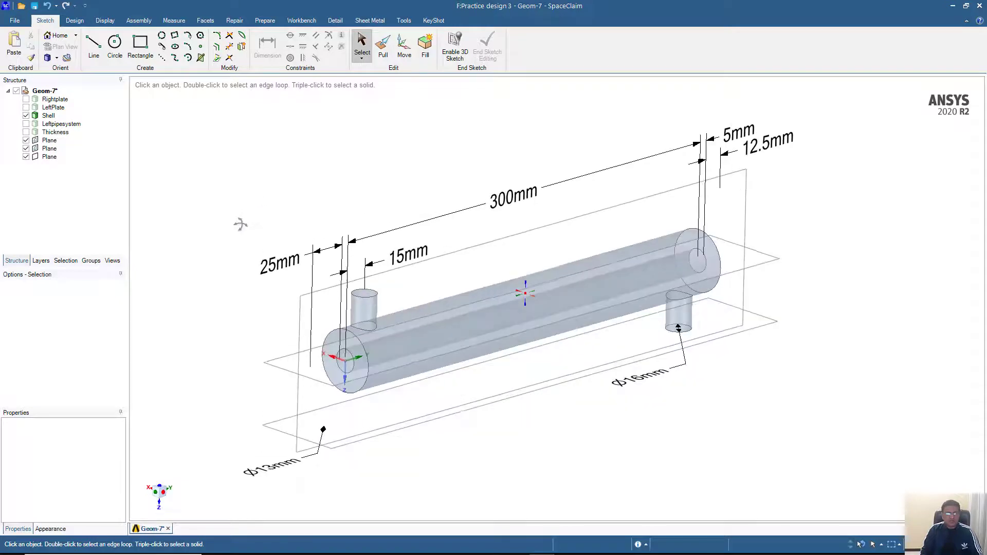
click(25, 148)
click(26, 140)
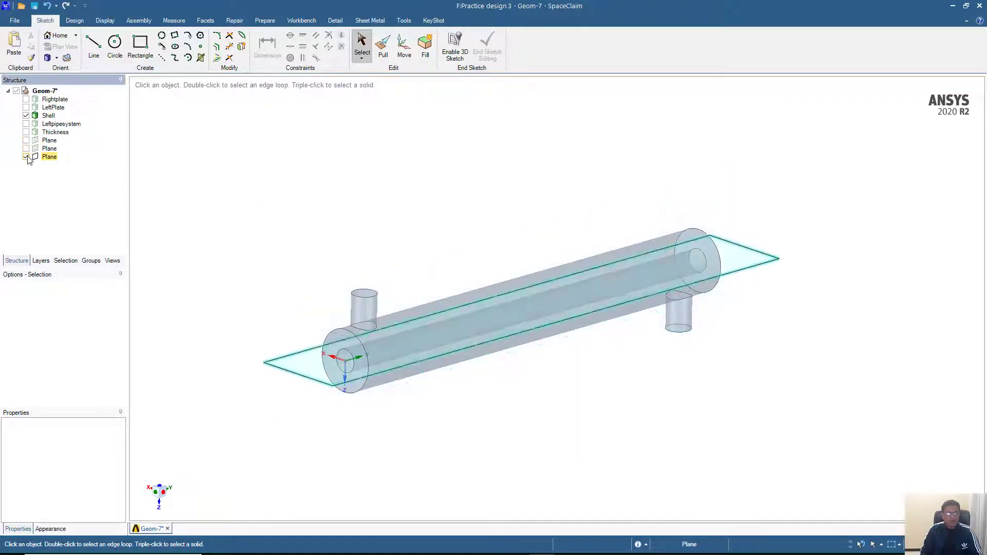
middle_drag(178, 198, 249, 211)
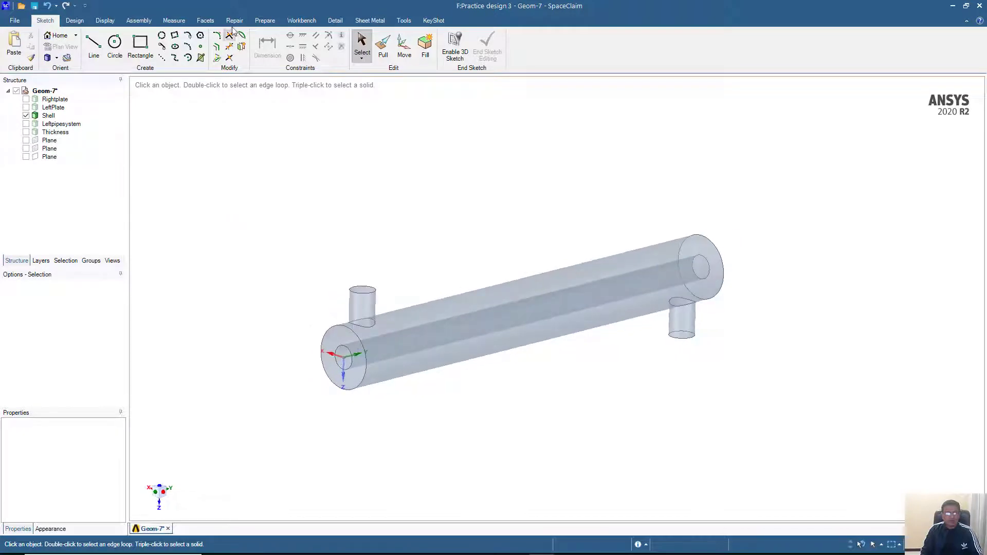
Fill the cylindrical tube hole running through the Shell body to make it solid
click(76, 24)
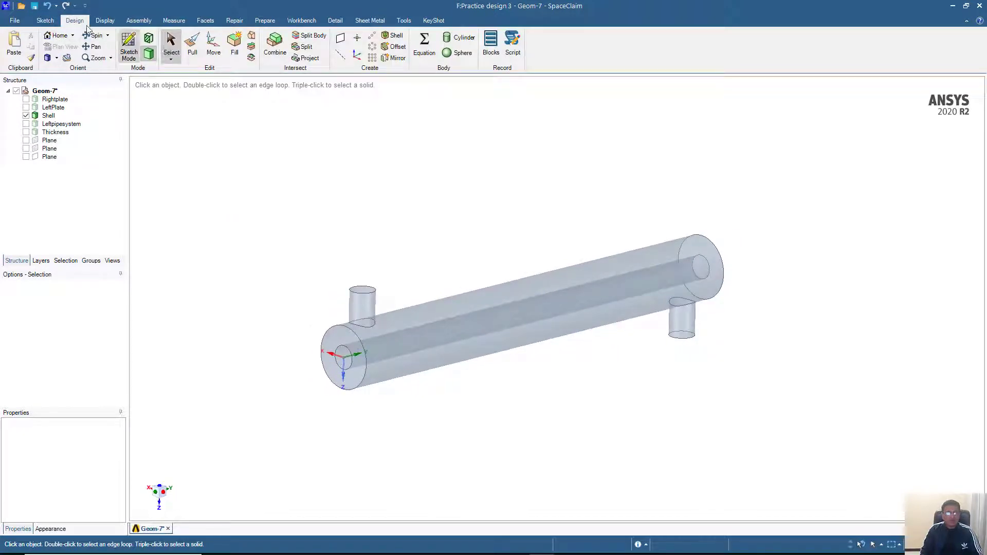
click(238, 61)
scroll(322, 247, up, 3)
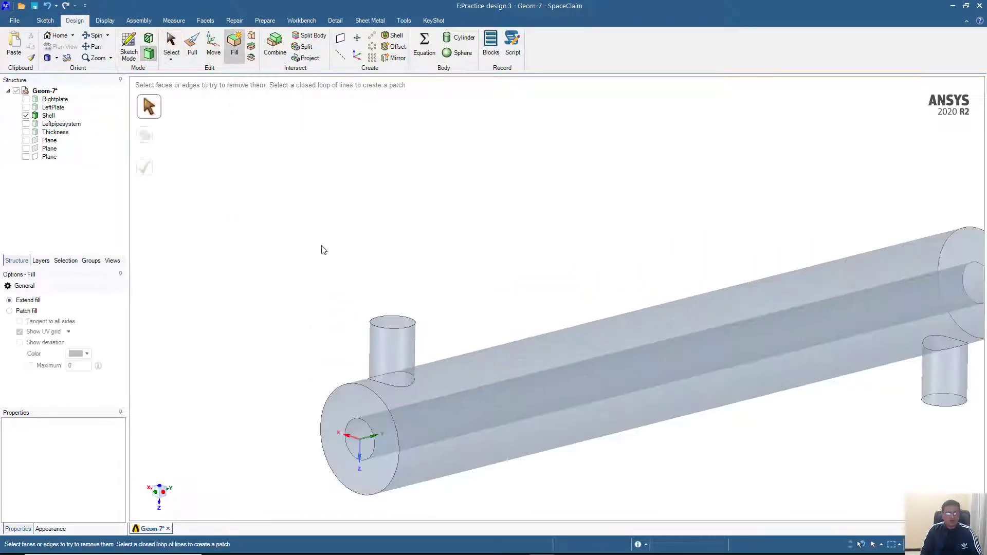
click(364, 430)
middle_drag(374, 419, 499, 321)
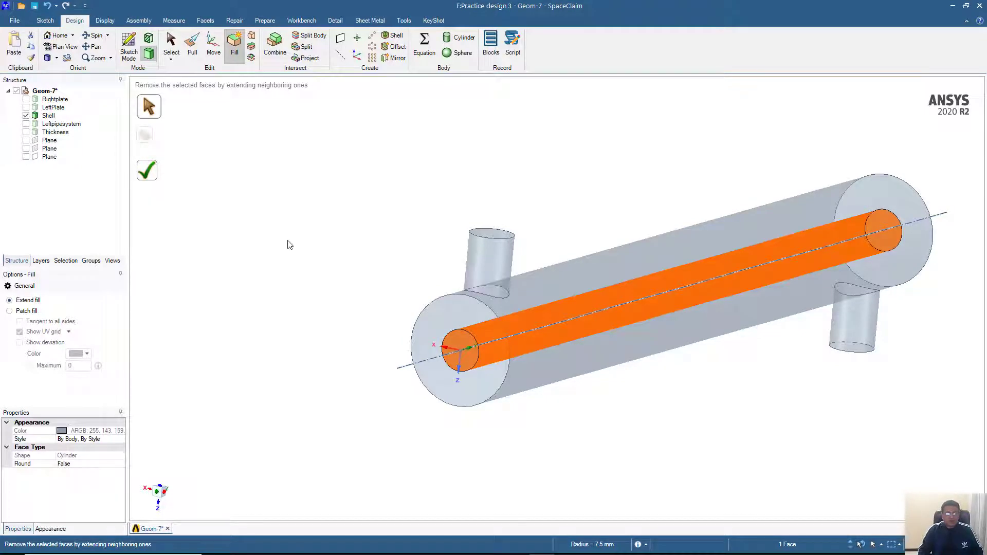
middle_drag(288, 241, 193, 236)
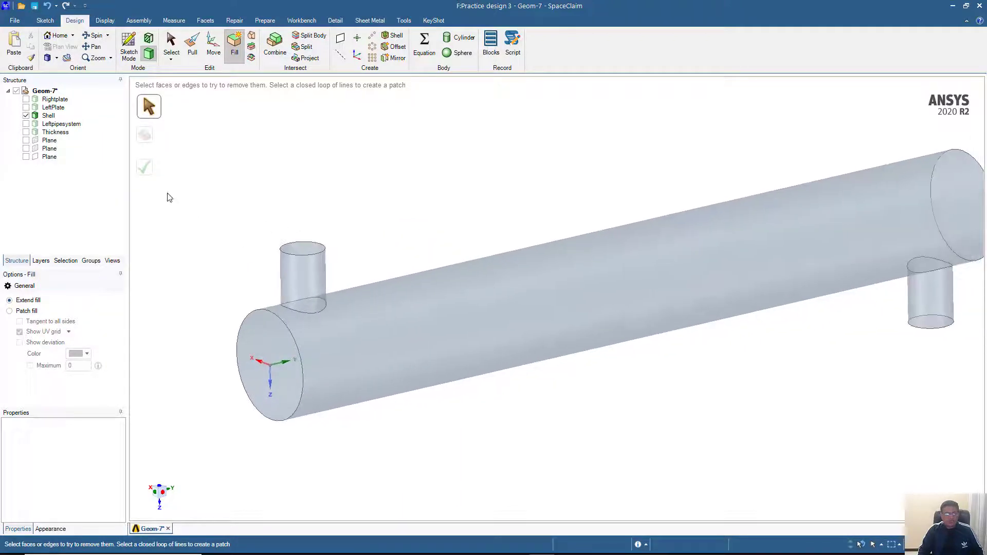
Display only the Rightplate body and fill its central hole
click(25, 116)
click(25, 99)
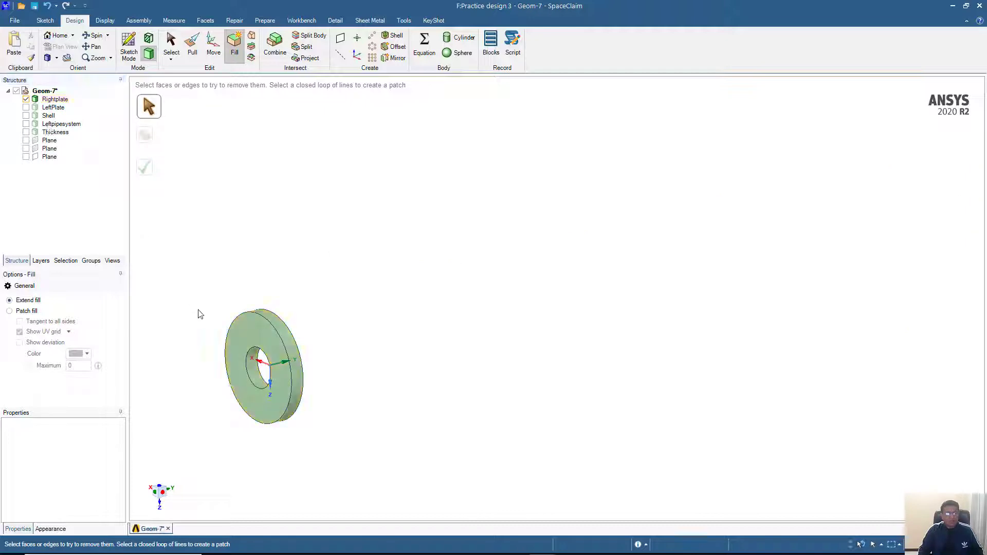
click(253, 372)
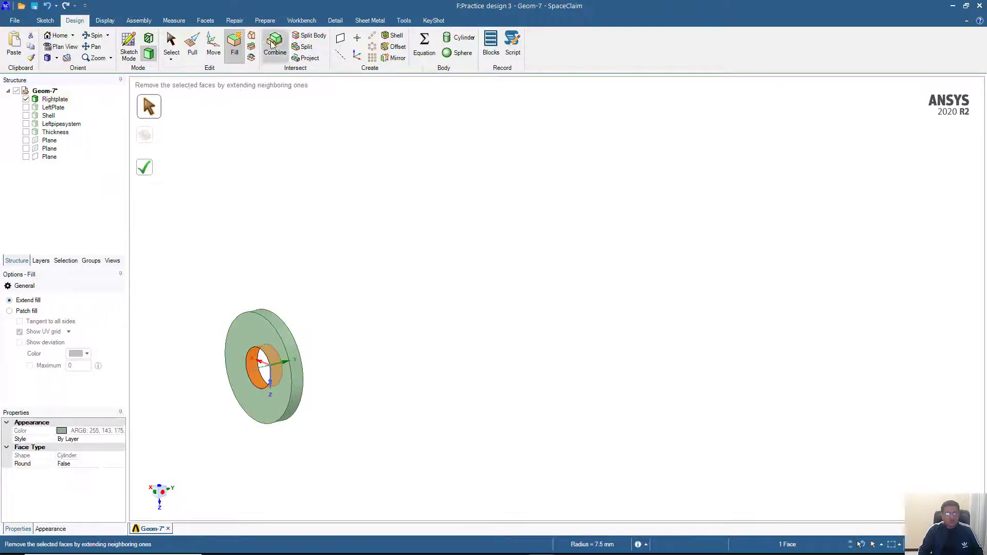
click(237, 45)
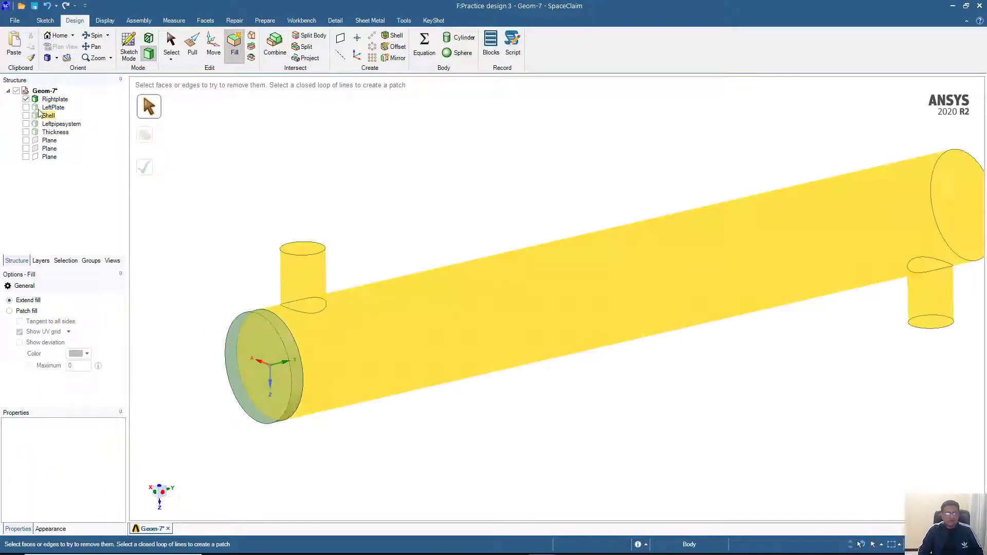
Display only the LeftPlate body and fill its central hole
click(26, 107)
click(26, 99)
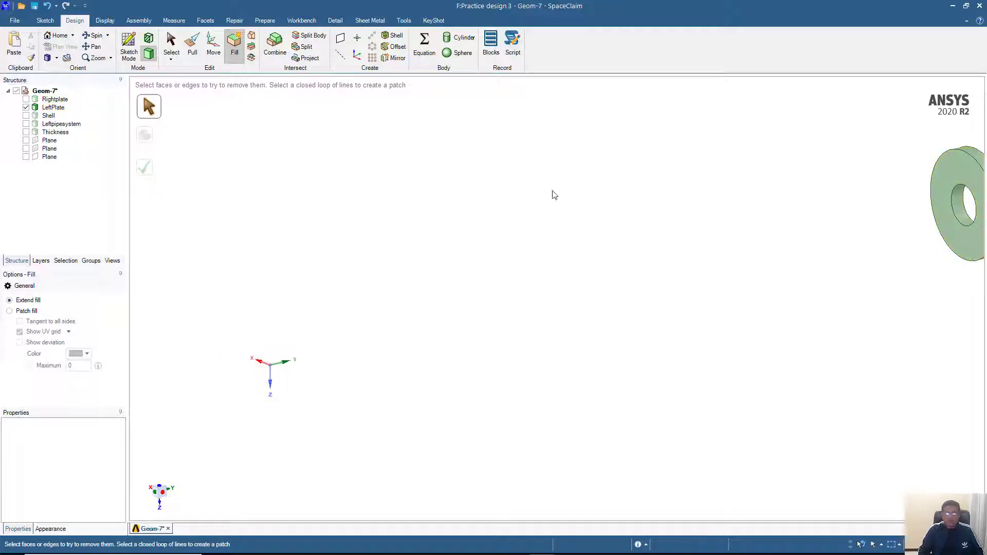
click(956, 201)
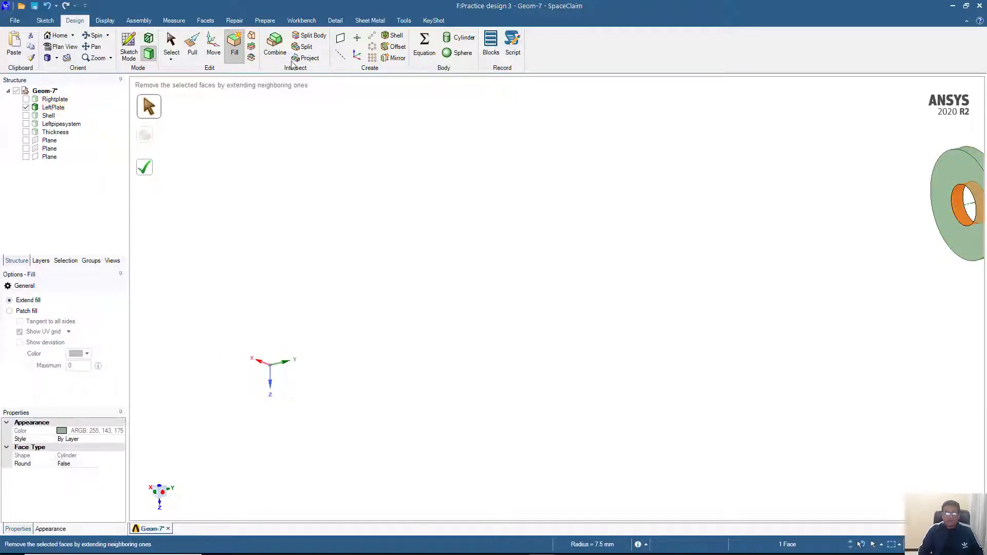
click(235, 44)
Display only the Leftpipesystem body and create a plane on the inner annular face of each end header
click(25, 108)
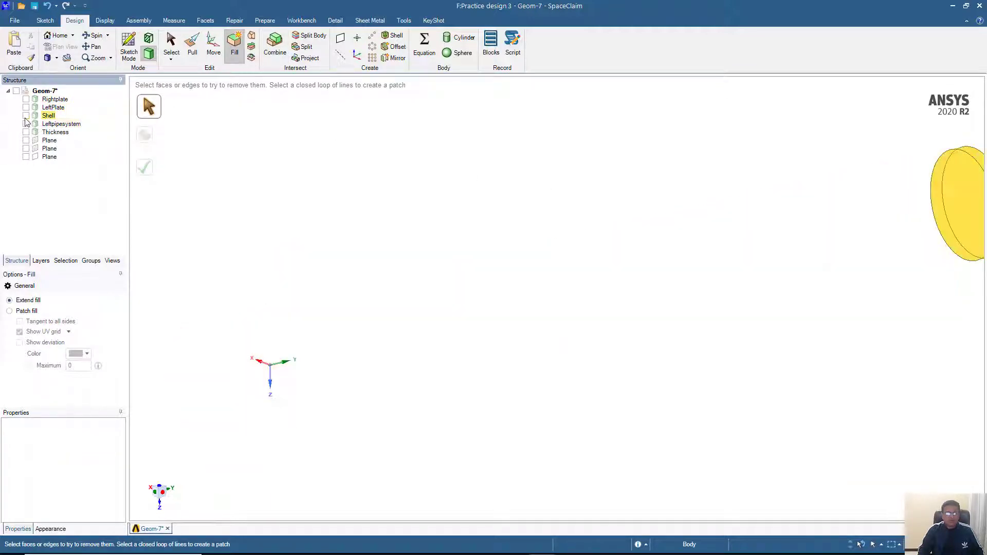
click(25, 124)
middle_drag(330, 225, 332, 115)
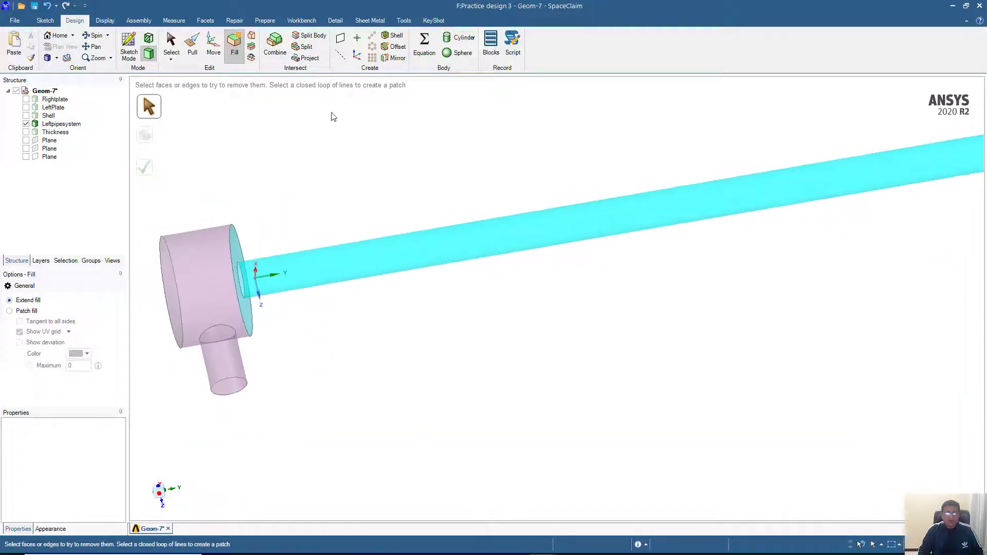
click(341, 38)
middle_drag(300, 185, 309, 247)
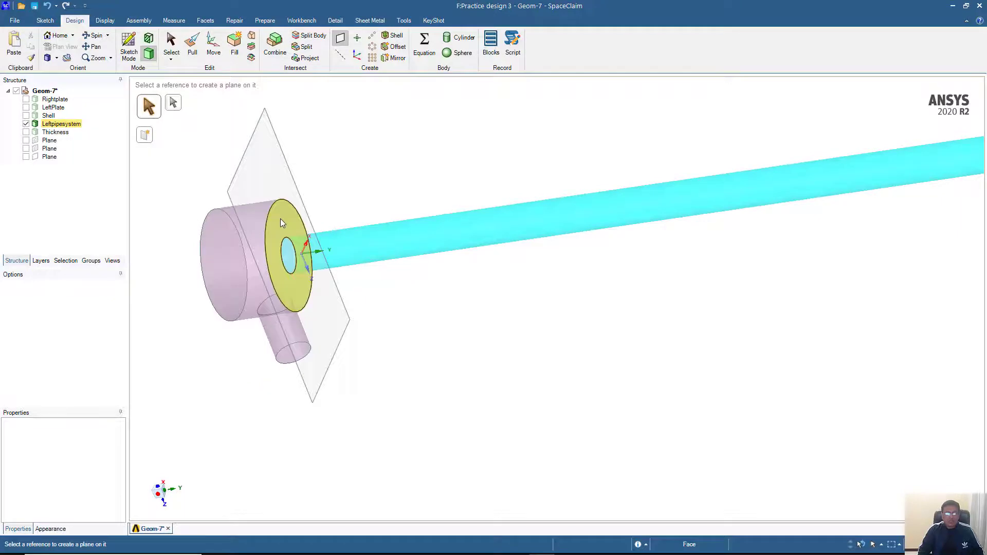
click(308, 239)
middle_drag(325, 209, 653, 174)
click(836, 198)
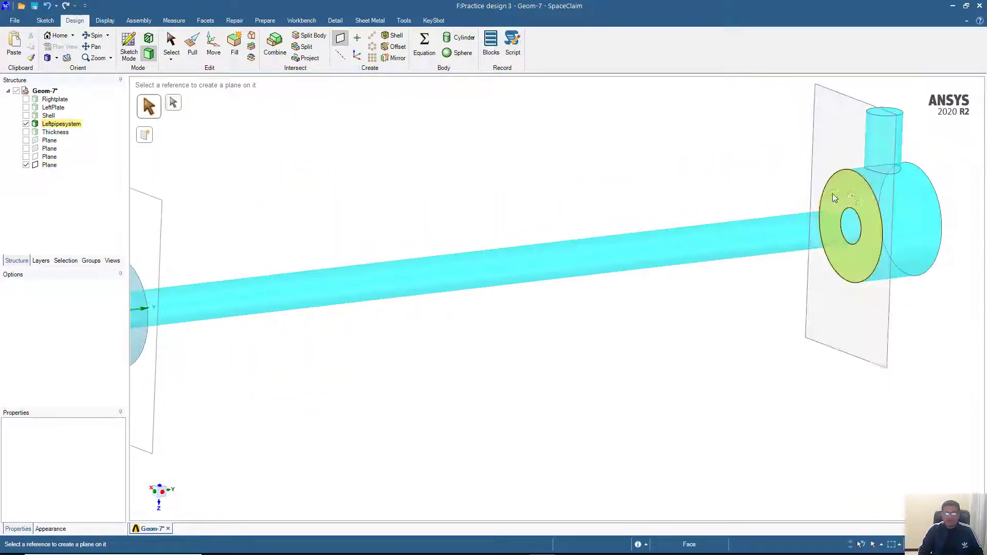
Split the Leftpipesystem body with the plane at the header near the origin using Combine
click(275, 44)
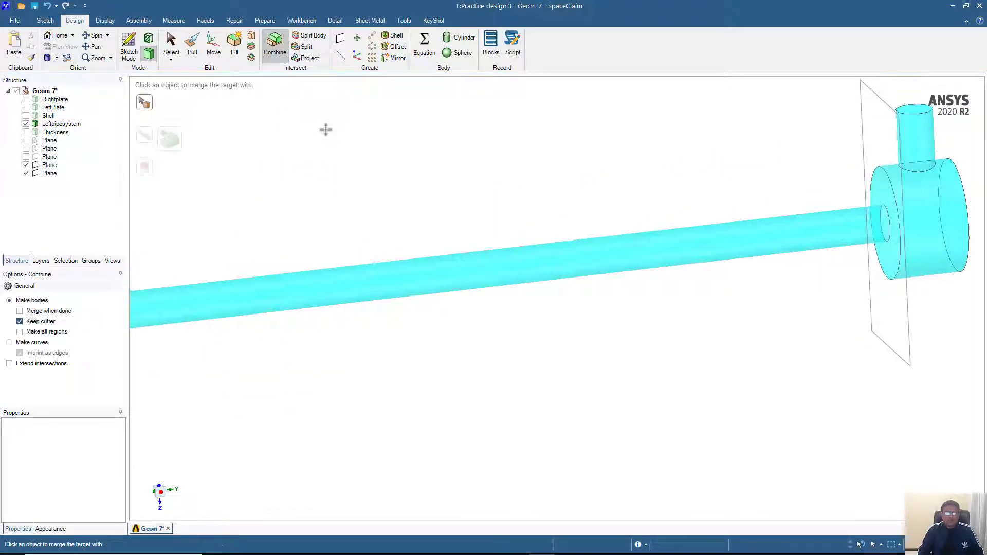
middle_drag(326, 128, 409, 254)
click(410, 255)
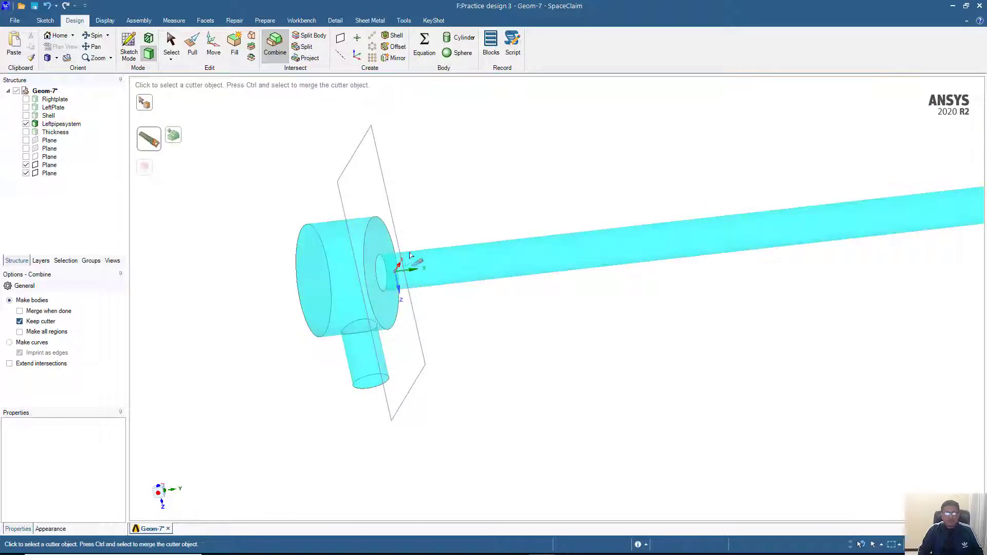
click(355, 160)
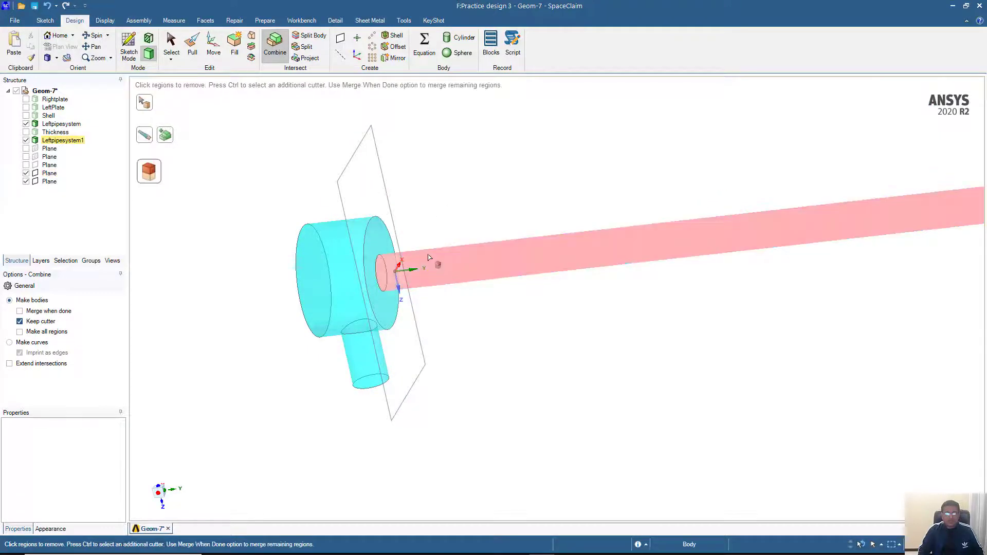
scroll(456, 262, down, 5)
ctrl+middle_drag(456, 261, 313, 266)
middle_drag(313, 266, 372, 250)
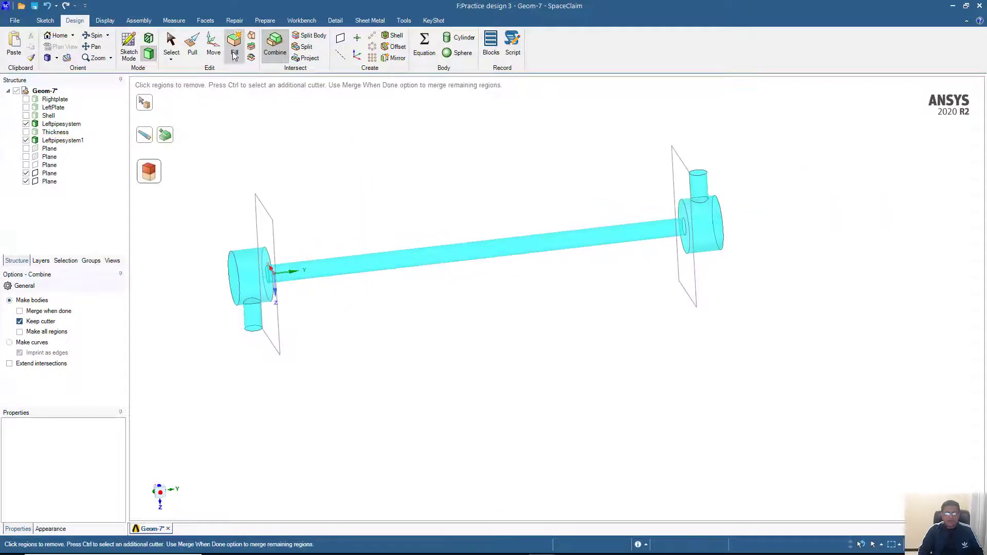
click(193, 46)
click(171, 44)
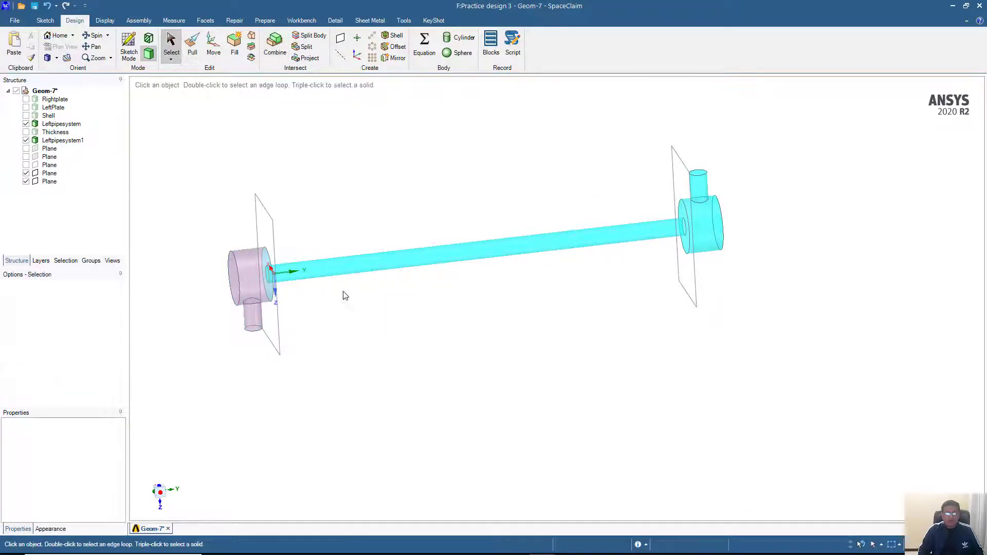
Split the tube from the far header with the second plane and remove the central tube region
click(349, 268)
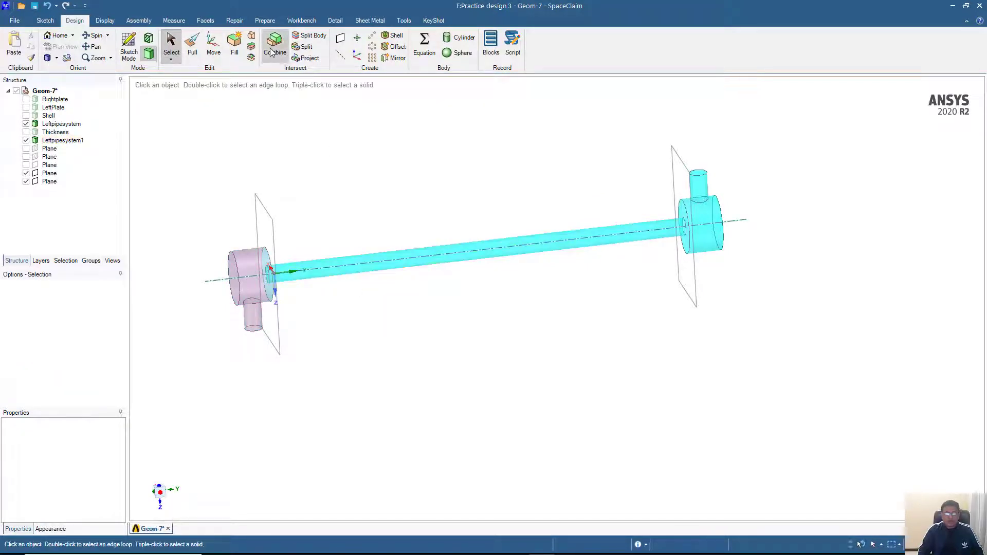
click(273, 46)
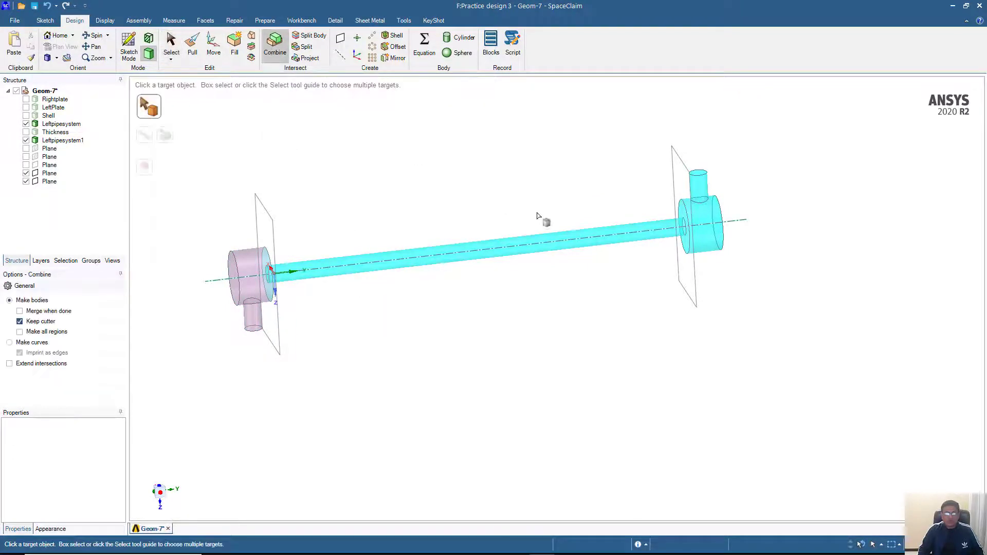
click(639, 233)
click(674, 190)
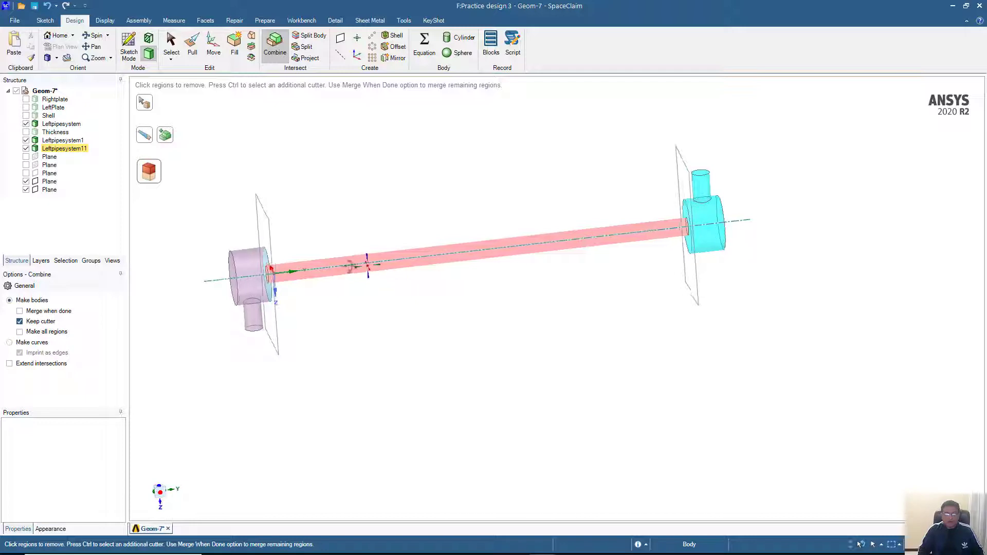
click(358, 271)
Inspect the two separated headers, check the Thickness body and delete it
middle_drag(455, 235, 390, 243)
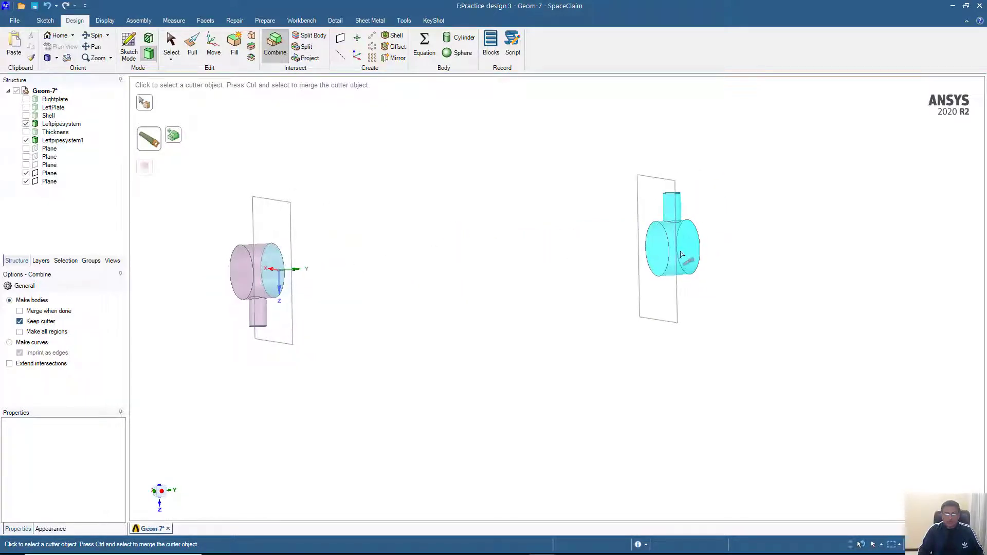
middle_drag(682, 255, 587, 268)
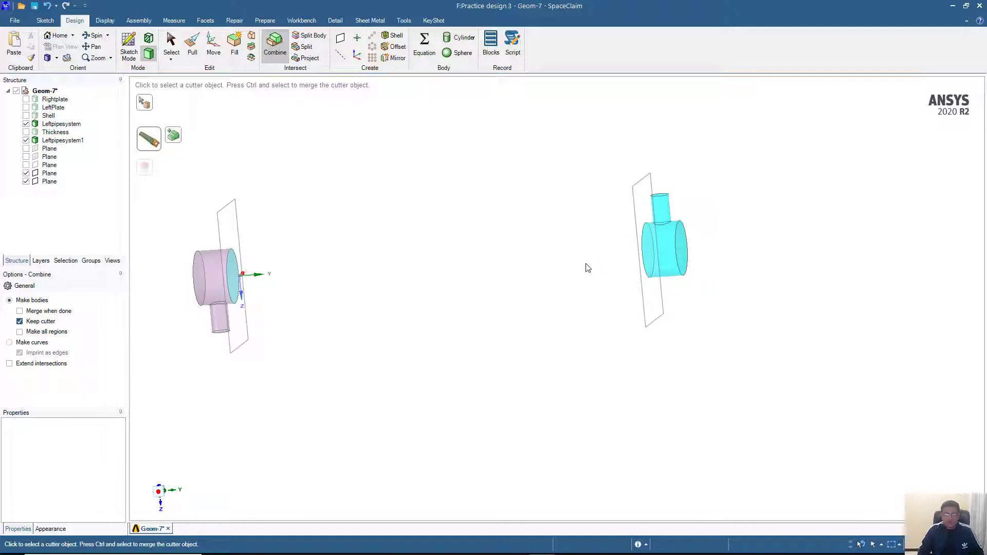
middle_drag(435, 281, 423, 311)
scroll(425, 311, down, 2)
scroll(424, 311, up, 5)
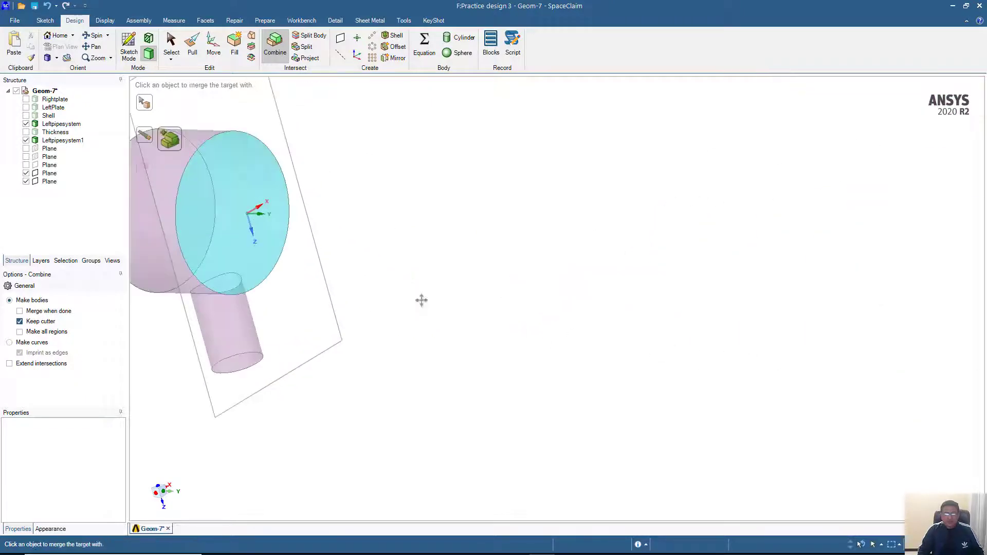
scroll(421, 301, down, 3)
click(26, 133)
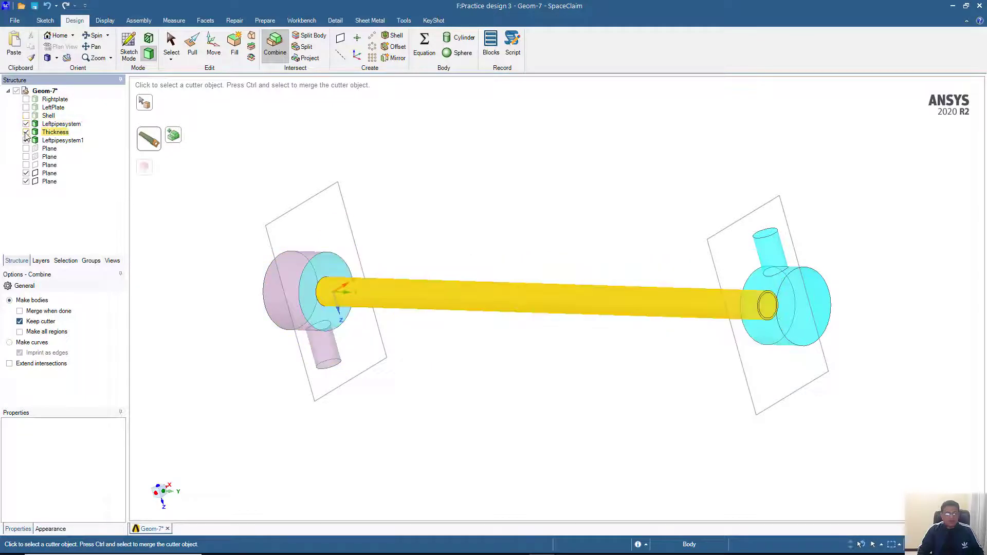
click(25, 132)
click(60, 133)
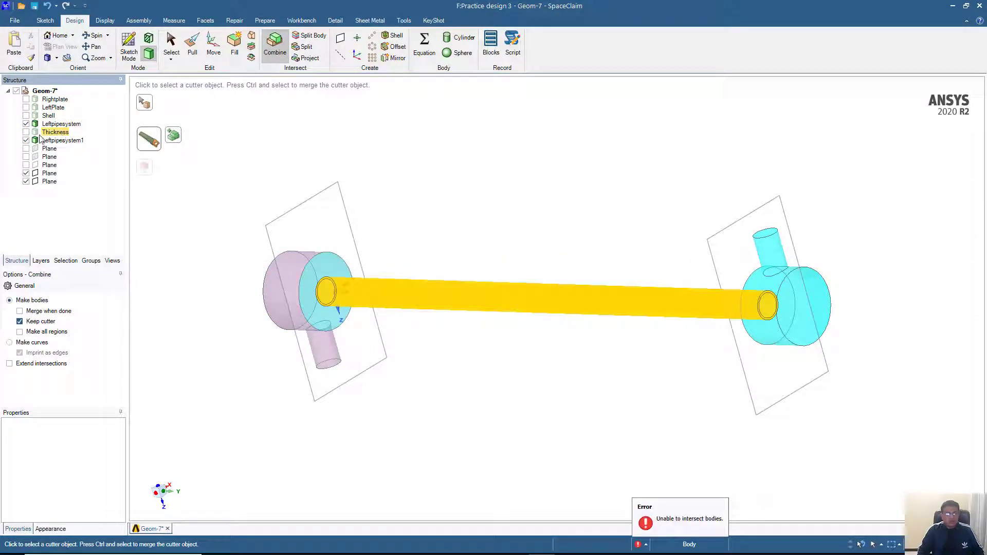
right_click(55, 134)
click(78, 175)
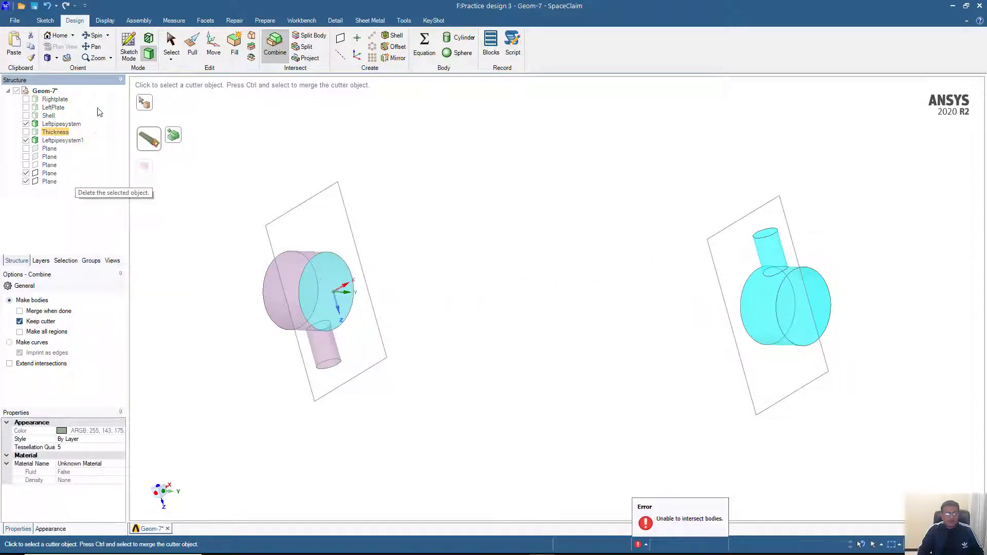
Leave Combine and show the Shell, LeftPlate and Rightplate bodies together with both headers
click(172, 48)
click(25, 115)
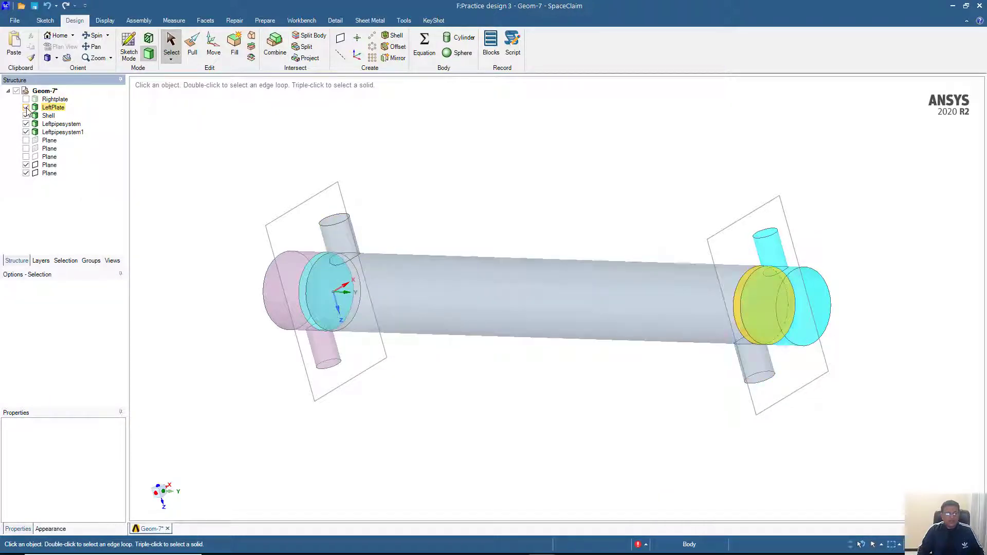
click(25, 107)
click(26, 99)
middle_drag(168, 145, 436, 170)
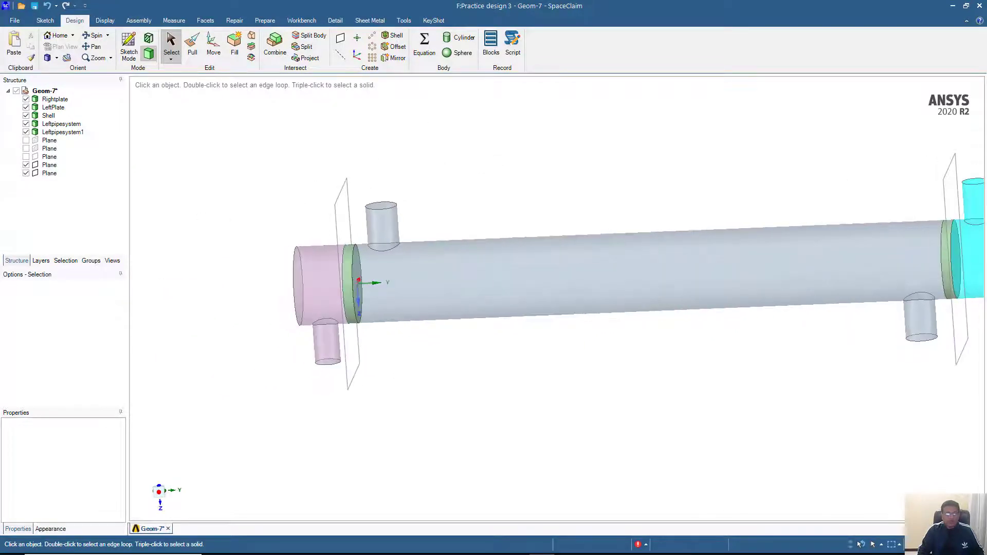
Hide the Shell, Leftpipesystem and Leftpipesystem1 bodies, keeping Rightplate and LeftPlate displayed
click(26, 100)
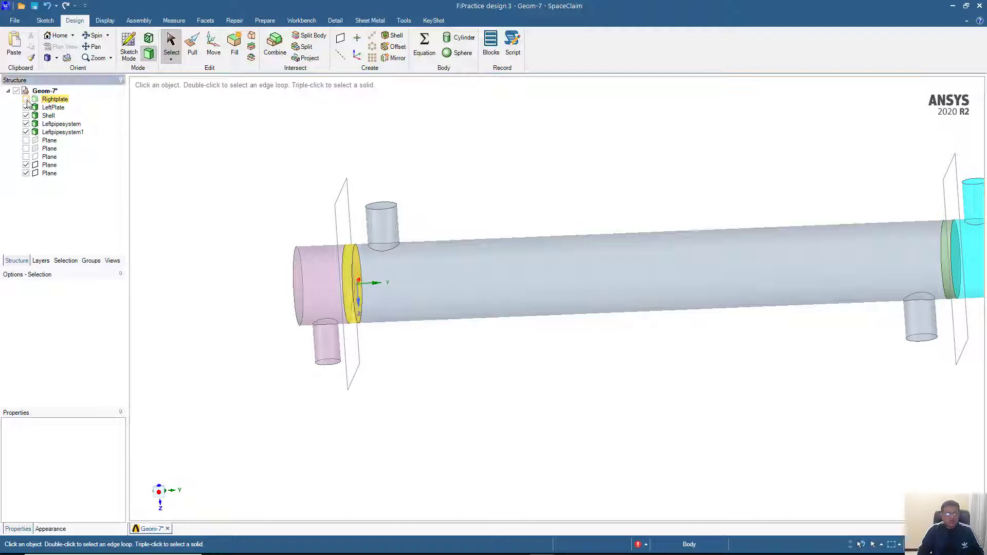
click(25, 116)
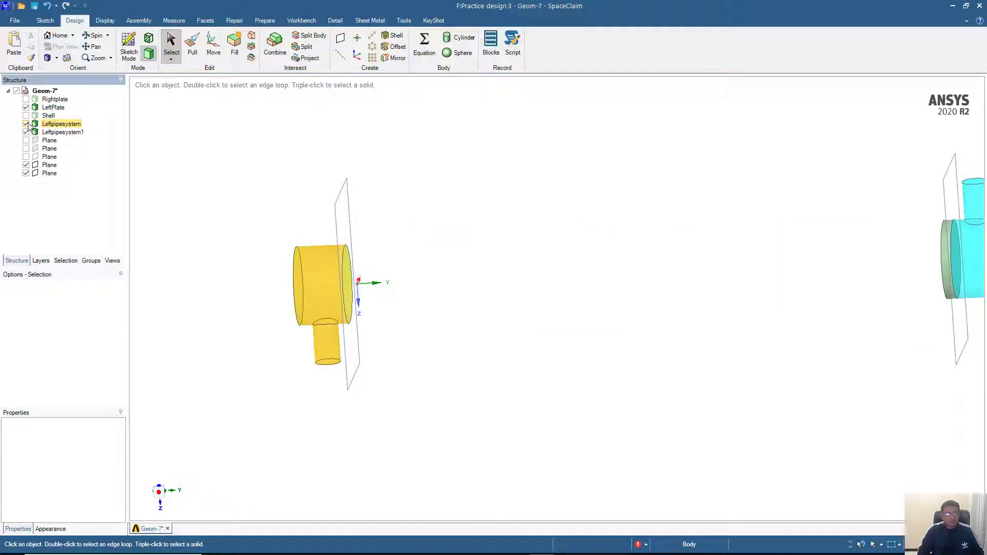
click(26, 124)
click(26, 133)
click(26, 99)
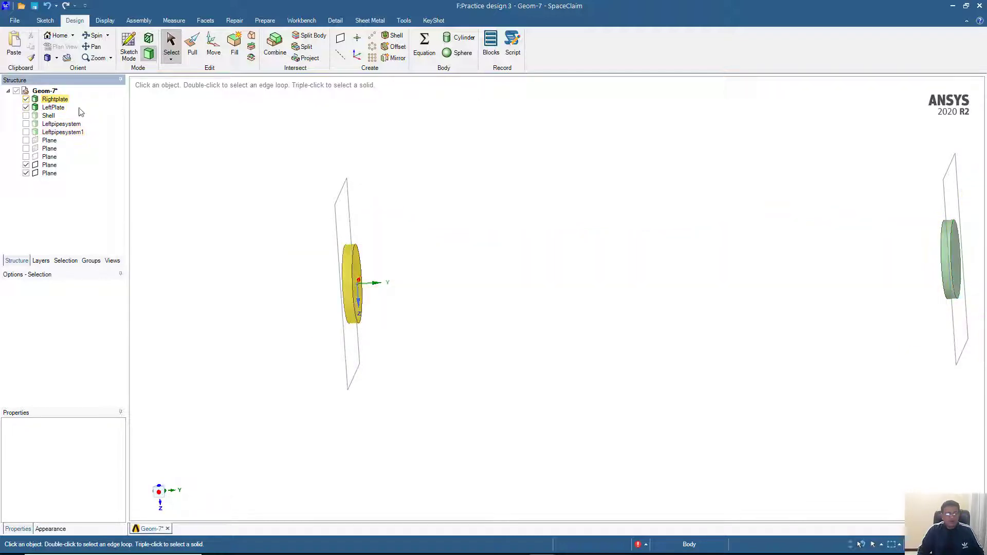
Move the near-end plane outward along the Y axis, away from its plate, to about Y = -26.5 mm
middle_drag(288, 172, 375, 183)
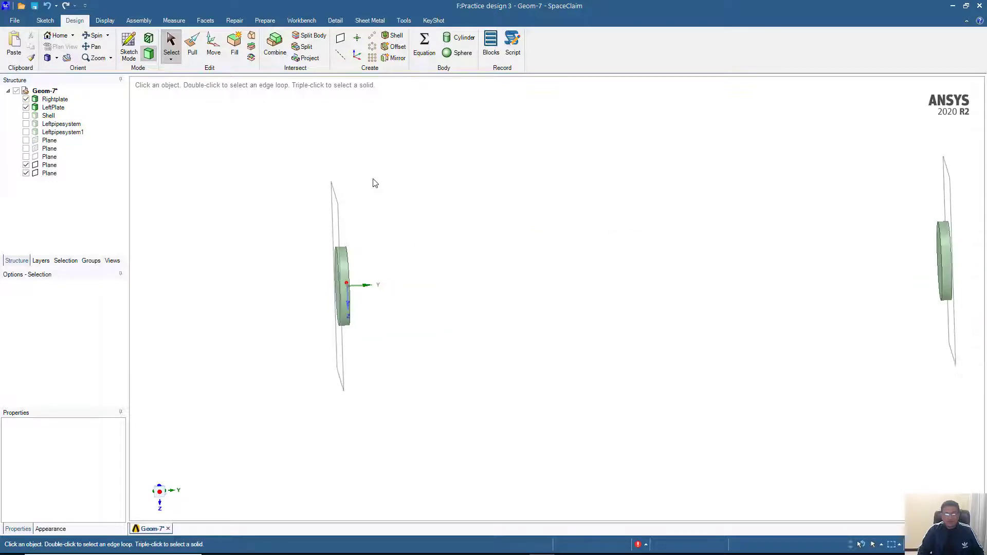
click(350, 216)
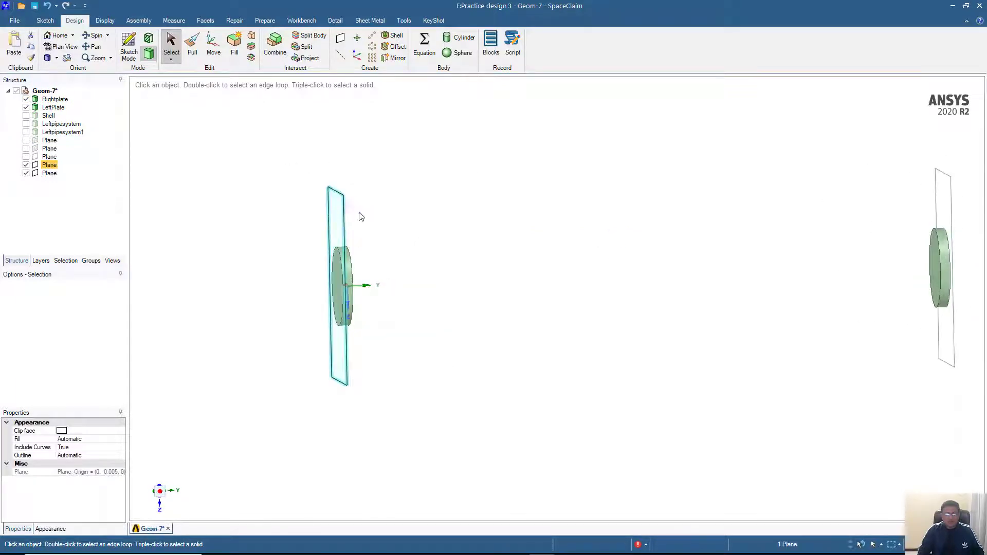
key(m)
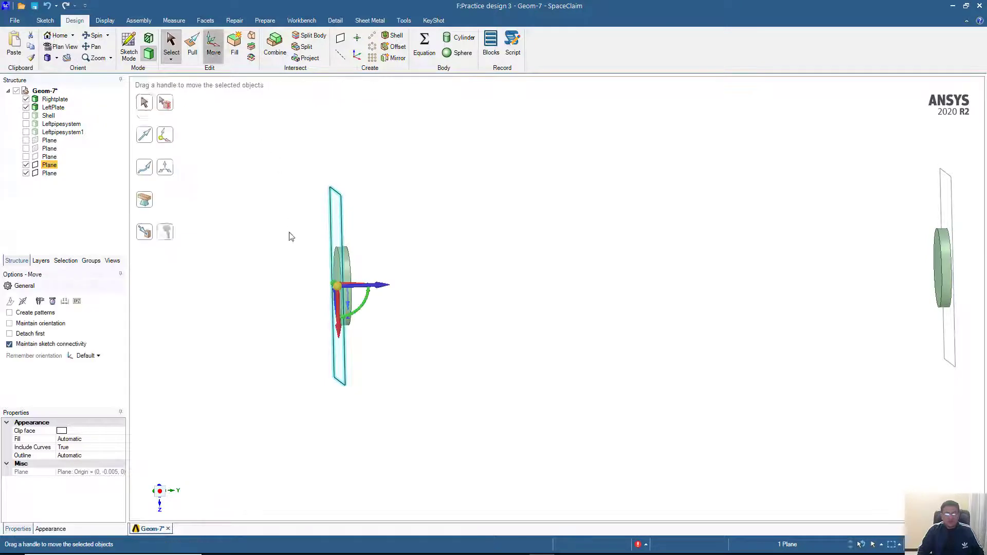
middle_drag(285, 255, 281, 256)
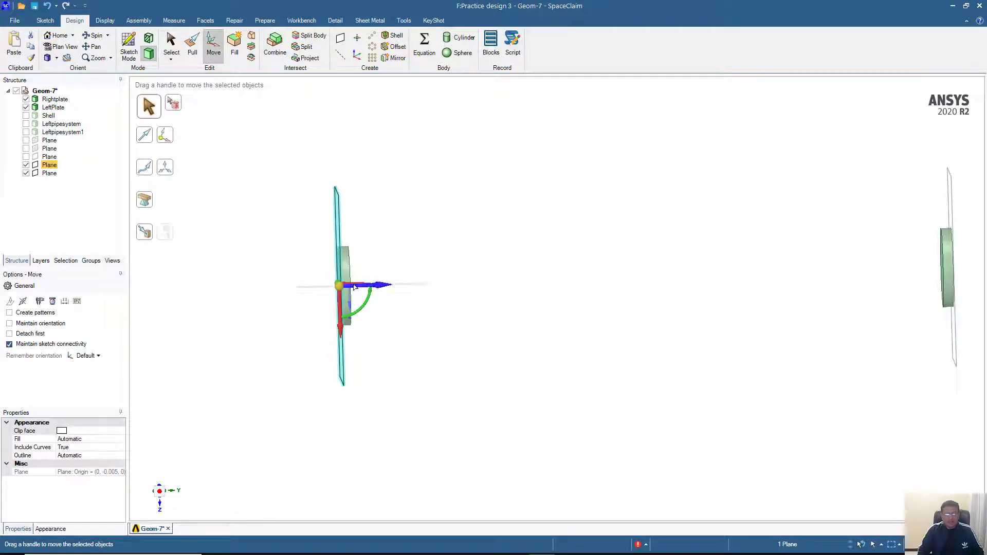
drag(355, 287, 340, 286)
middle_drag(332, 166, 368, 172)
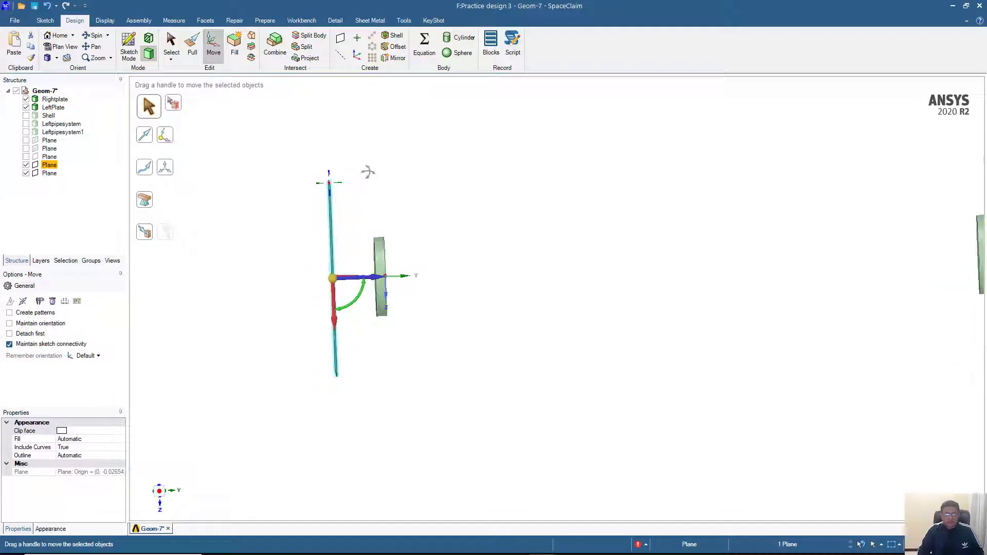
Hide the Rightplate and LeftPlate bodies and delete the plane at the far end of the exchanger
click(26, 107)
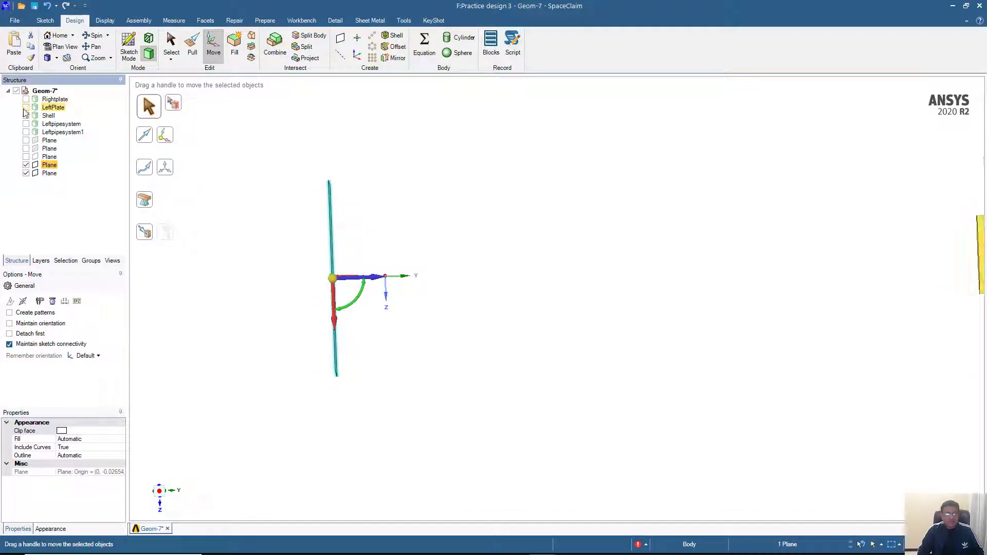
middle_drag(306, 167, 302, 210)
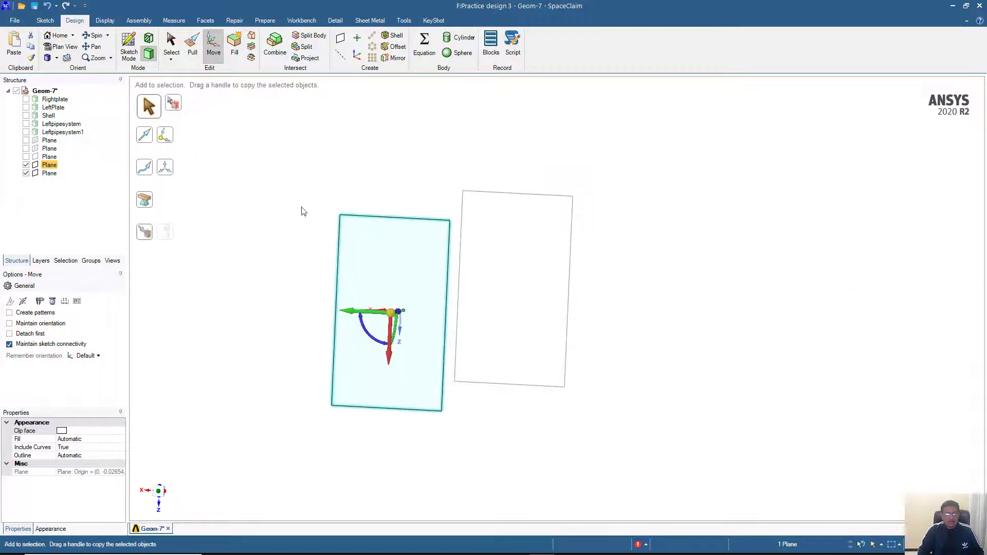
click(43, 173)
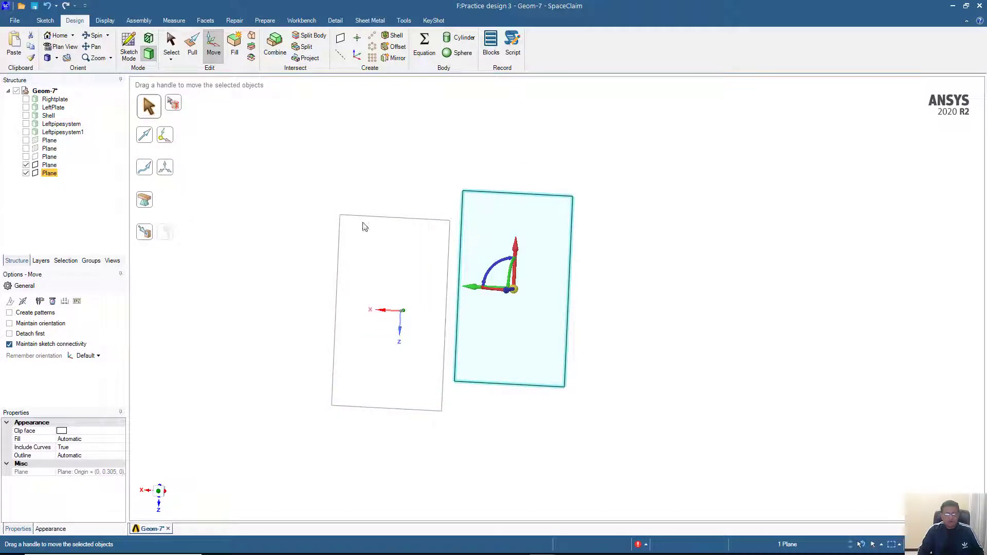
middle_drag(364, 223, 317, 186)
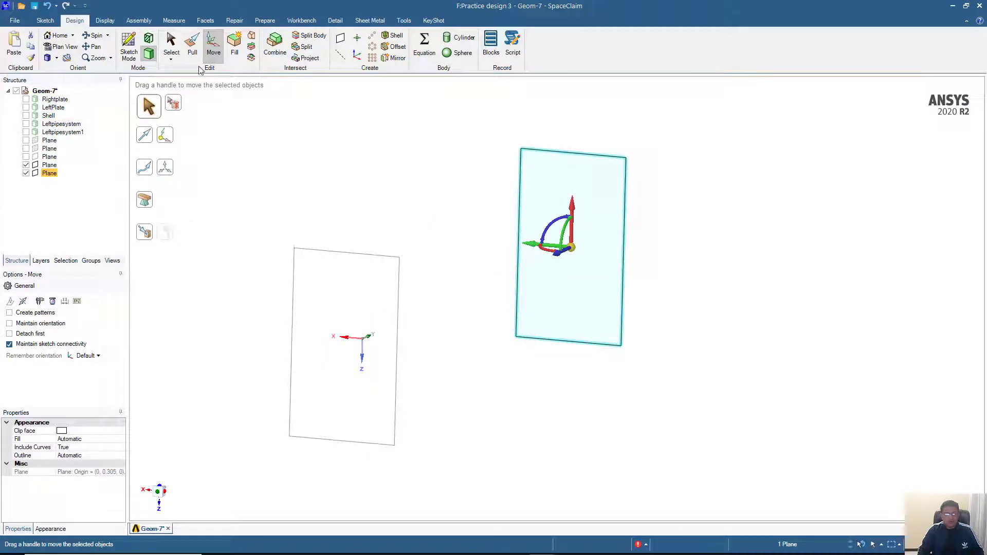
click(167, 57)
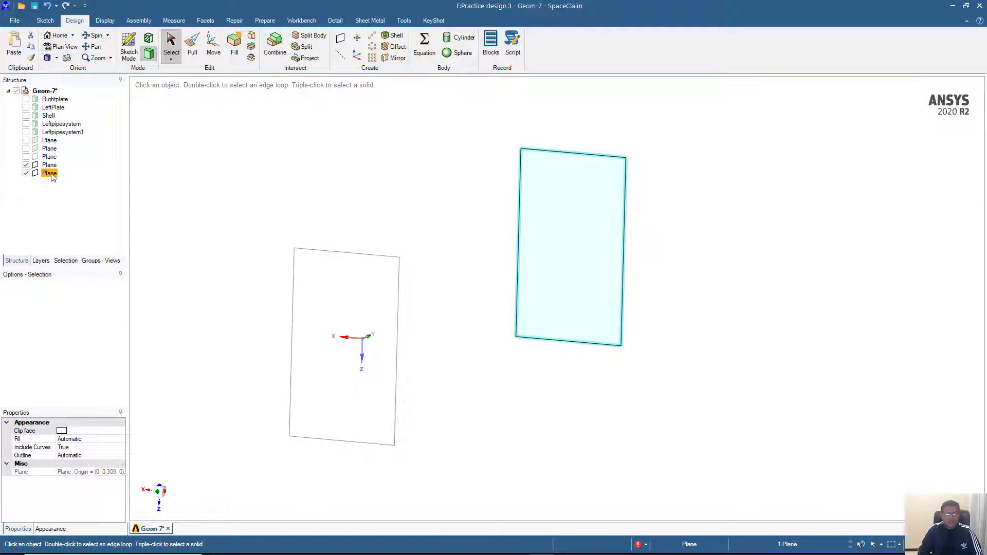
key(Delete)
Show the Leftpipesystem header and move the remaining plane about 29 mm further outward along Y so it clears the header
click(376, 258)
middle_drag(373, 255, 292, 256)
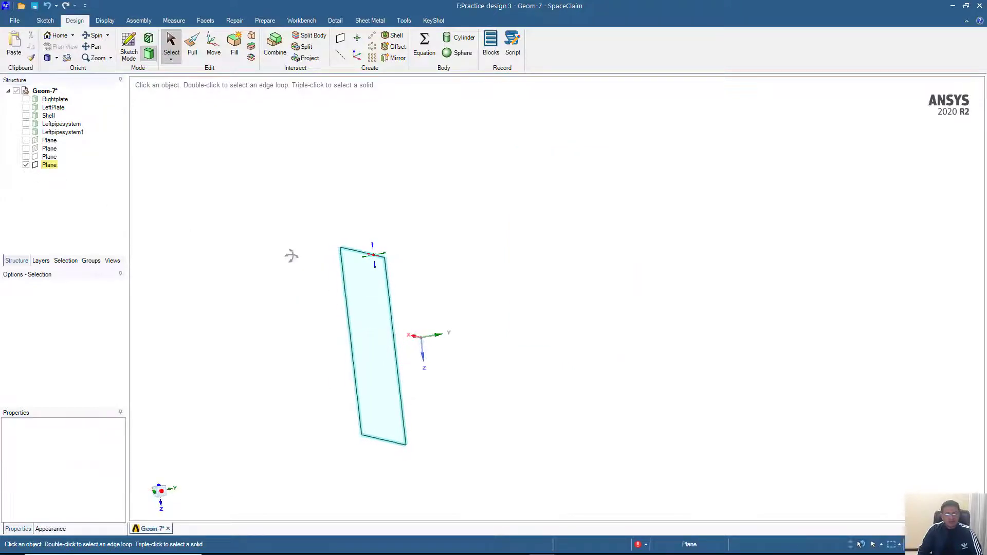
click(356, 257)
middle_drag(356, 257, 286, 255)
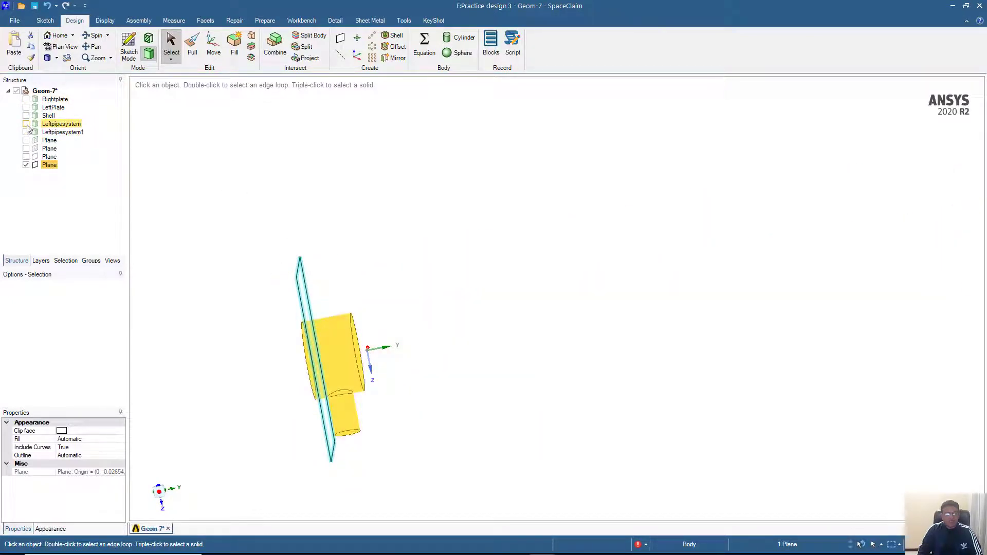
click(26, 125)
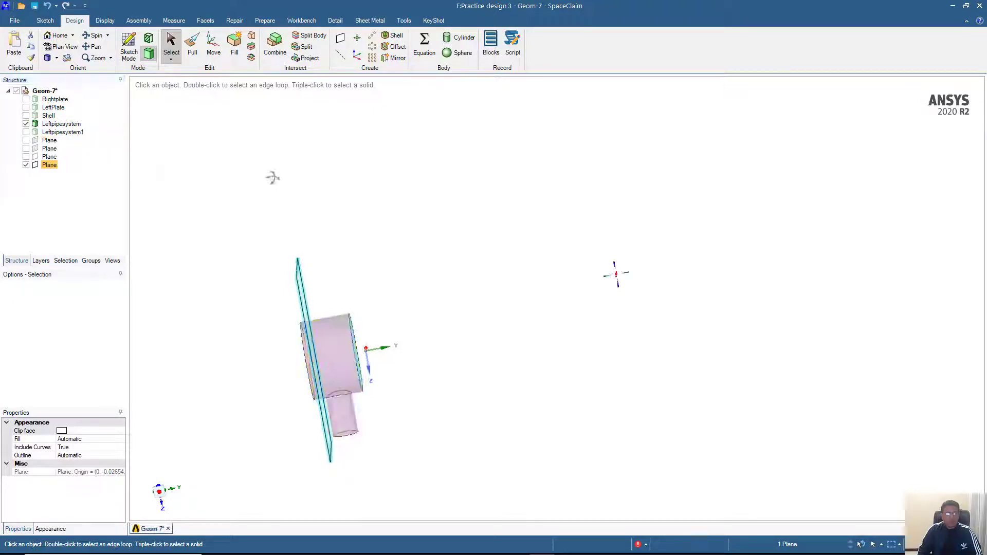
click(213, 46)
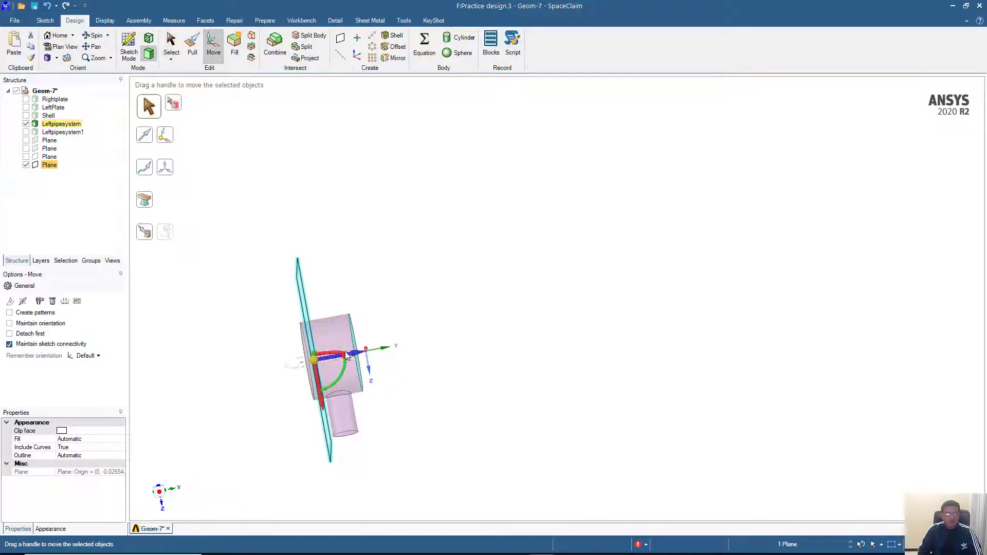
drag(357, 354, 298, 352)
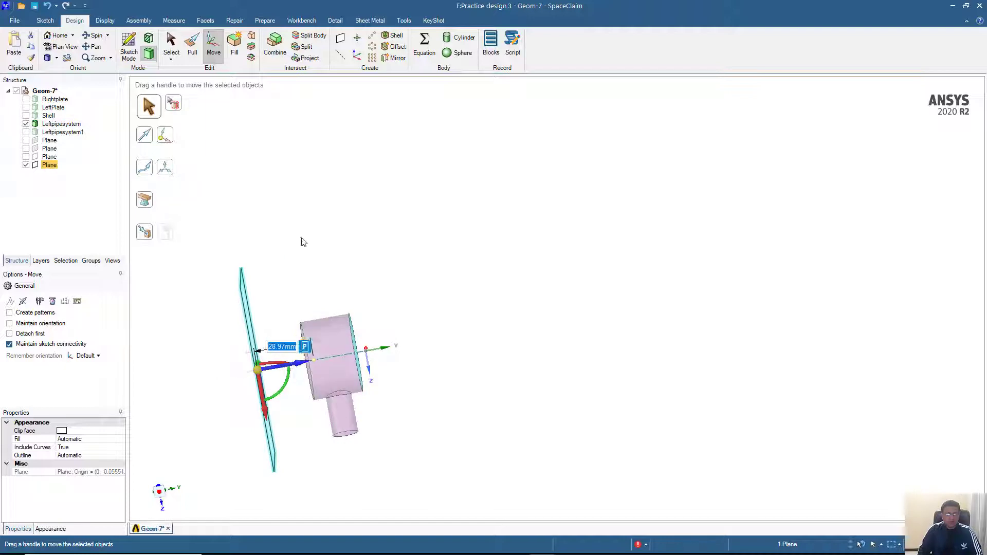
mouse_move(303, 242)
middle_down()
mouse_move(315, 239)
mouse_move(285, 257)
mouse_move(254, 258)
mouse_move(279, 233)
mouse_move(280, 250)
middle_up()
click(244, 268)
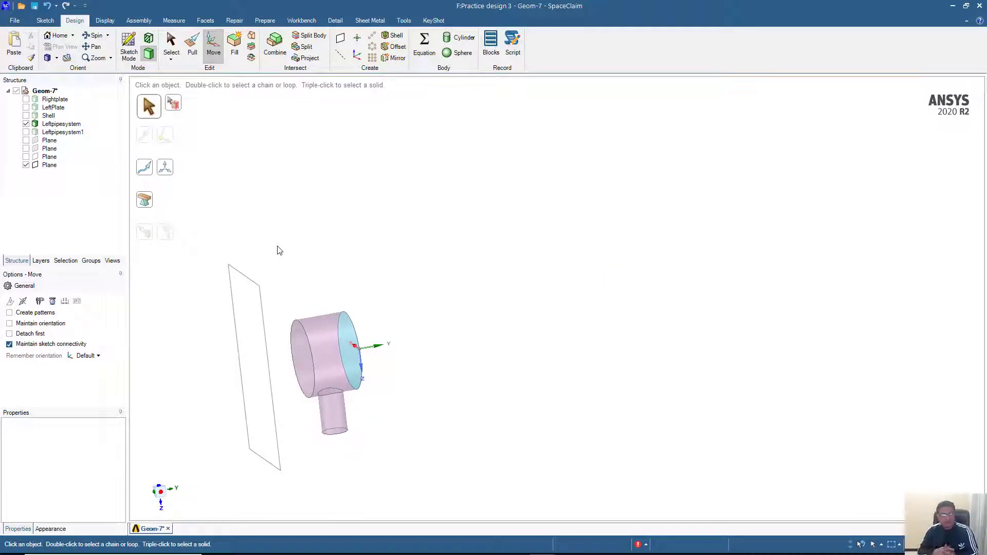
Hide the Leftpipesystem body and start a sketch on the remaining plane in plan view
click(26, 124)
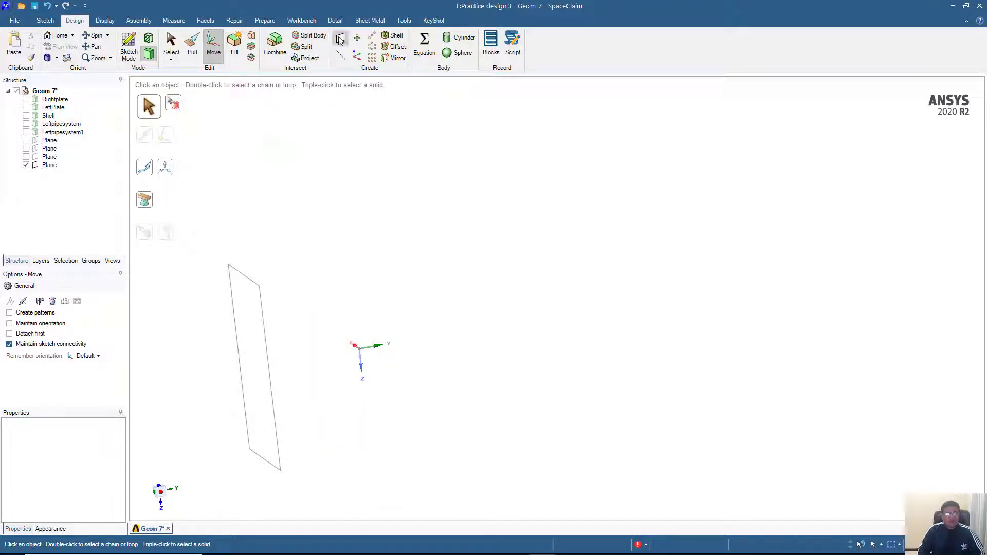
middle_drag(253, 145, 363, 224)
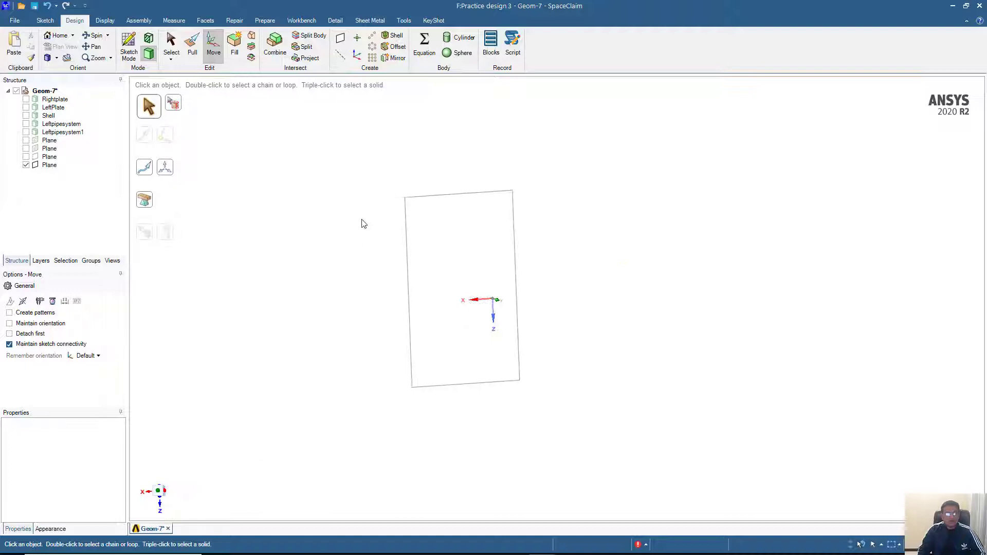
click(451, 199)
key(v)
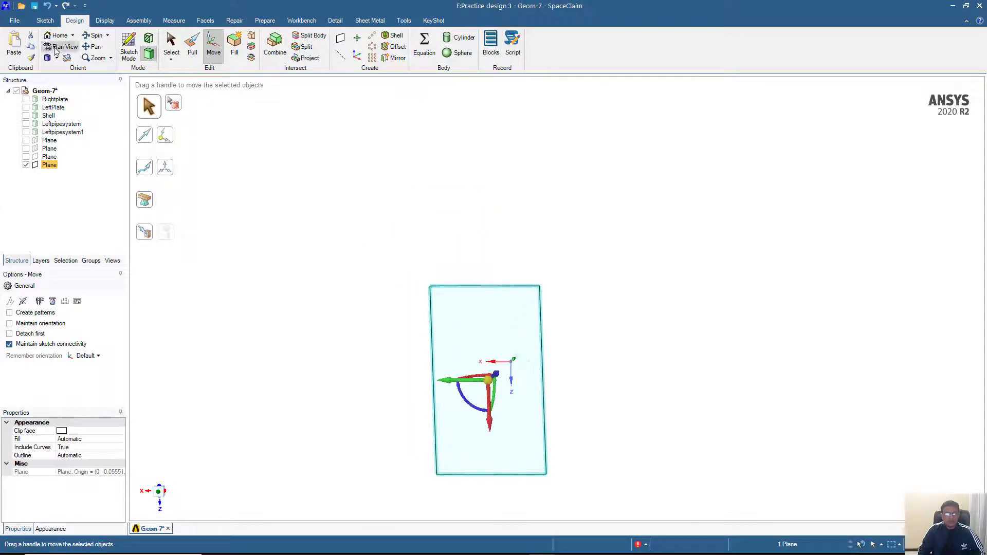
click(66, 57)
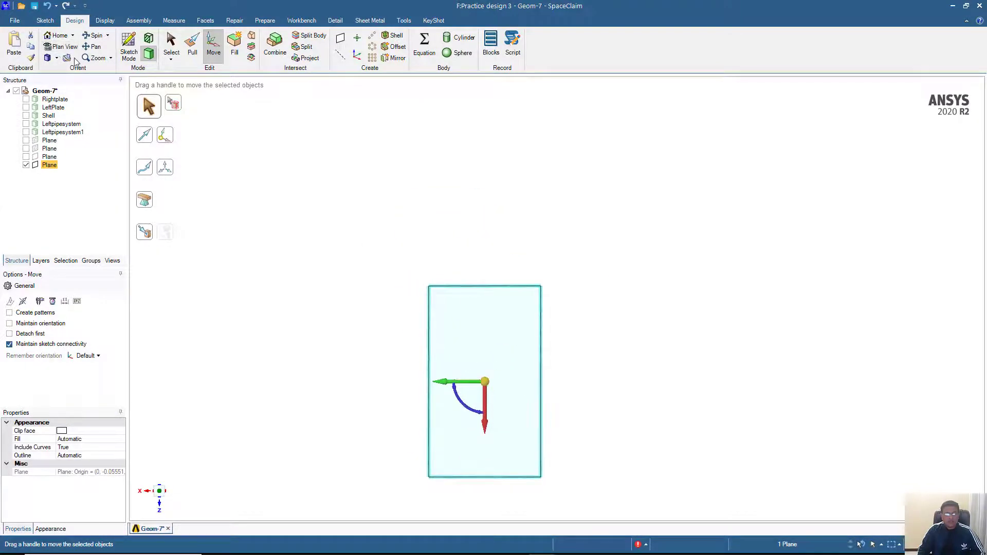
key(k)
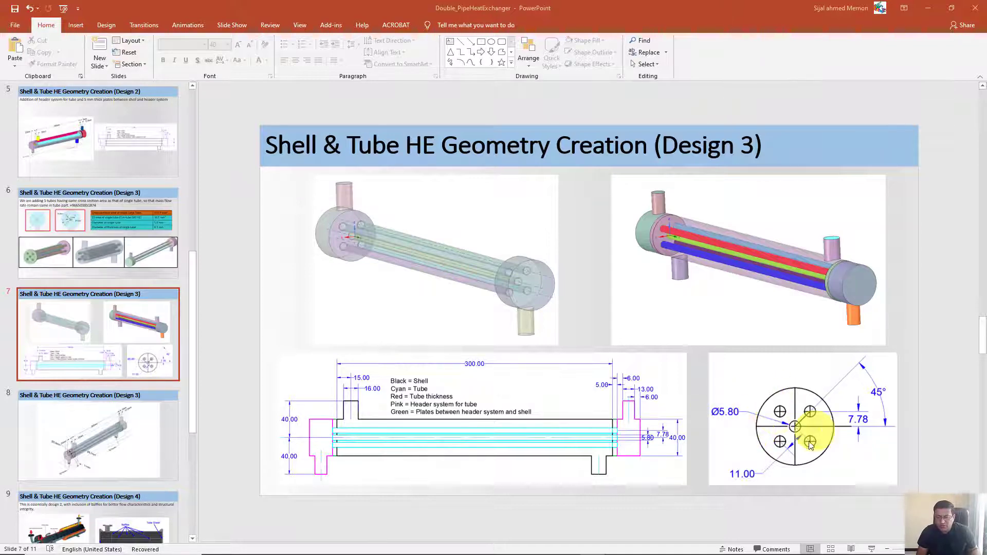
Switch from the Design 3 slide back to SpaceClaim and sketch a 5.8 mm diameter circle centred on the origin
mouse_move(617, 553)
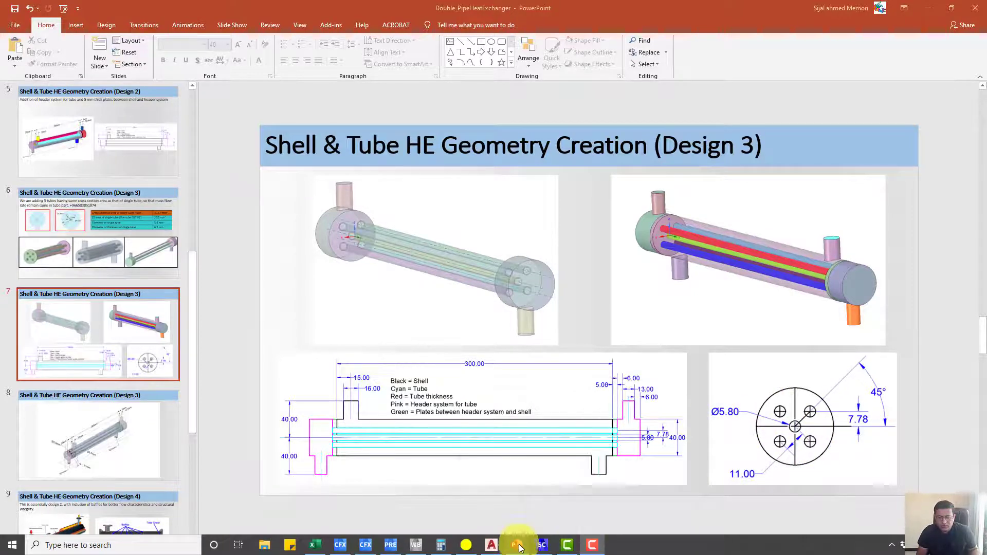
click(542, 545)
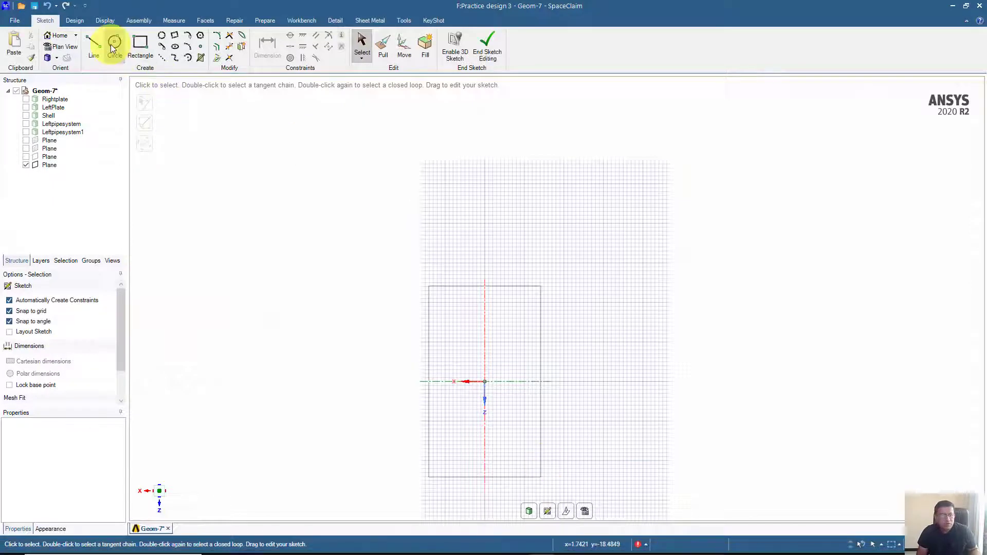
click(115, 43)
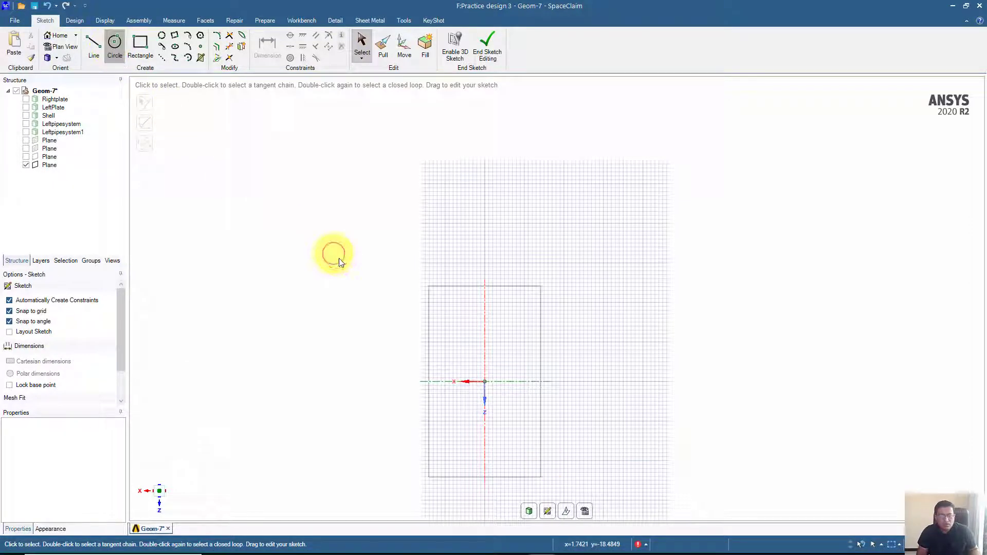
click(485, 381)
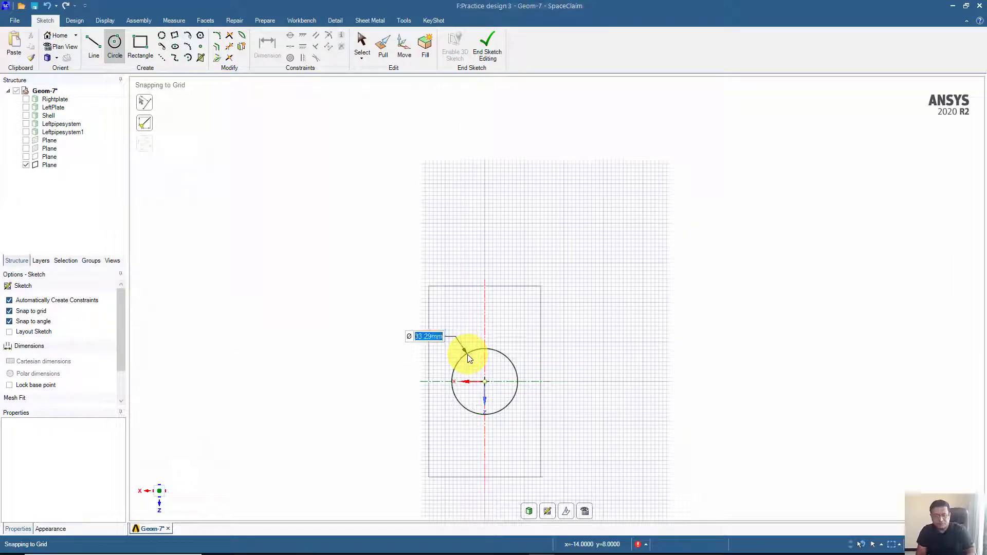
text(6)
key(Return)
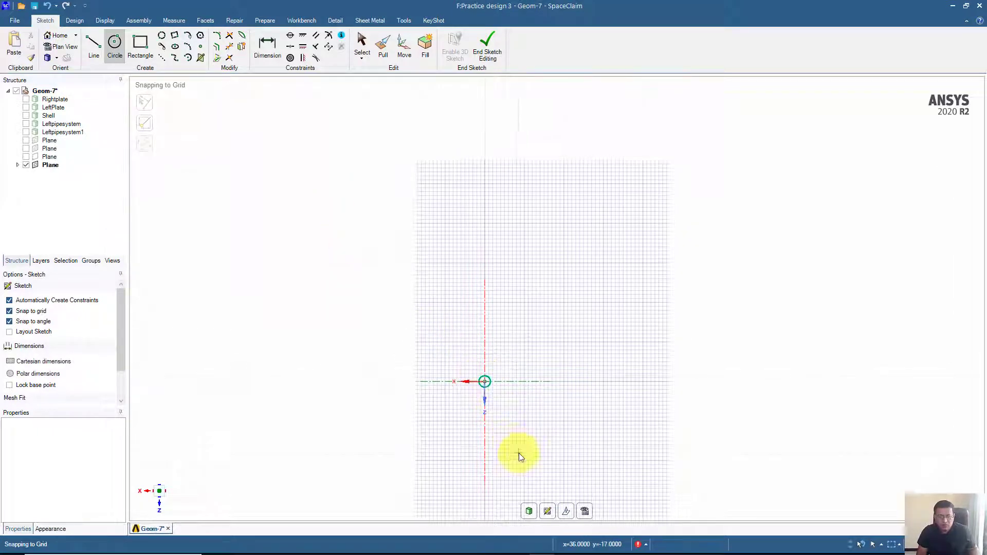
Dimension the central circle's diameter, placing the label beside the circle
scroll(520, 453, up, 3)
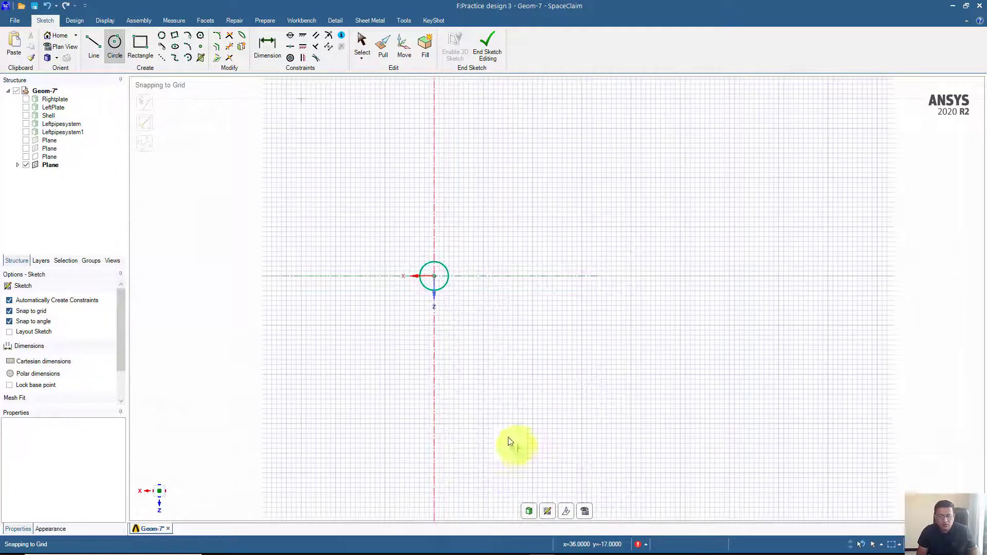
click(268, 49)
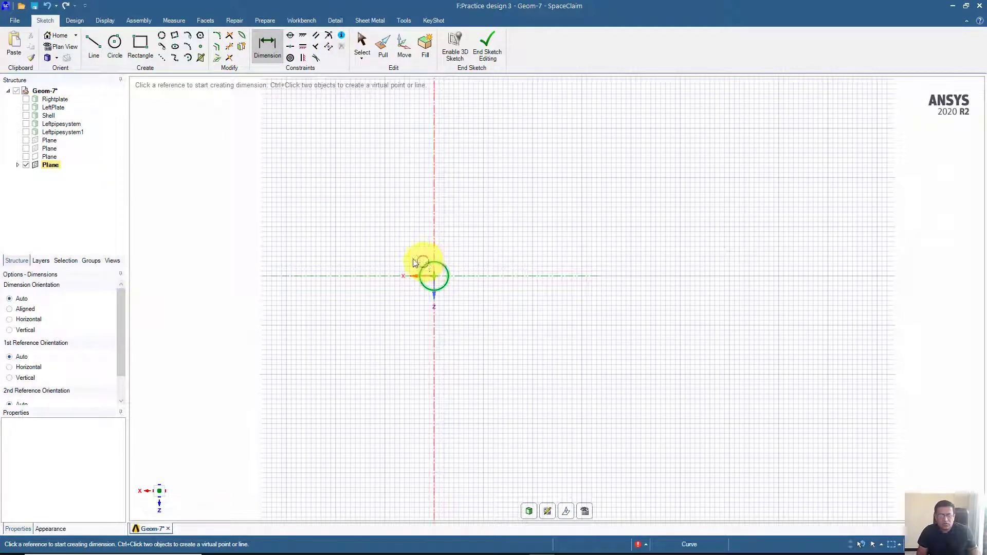
click(426, 264)
click(402, 245)
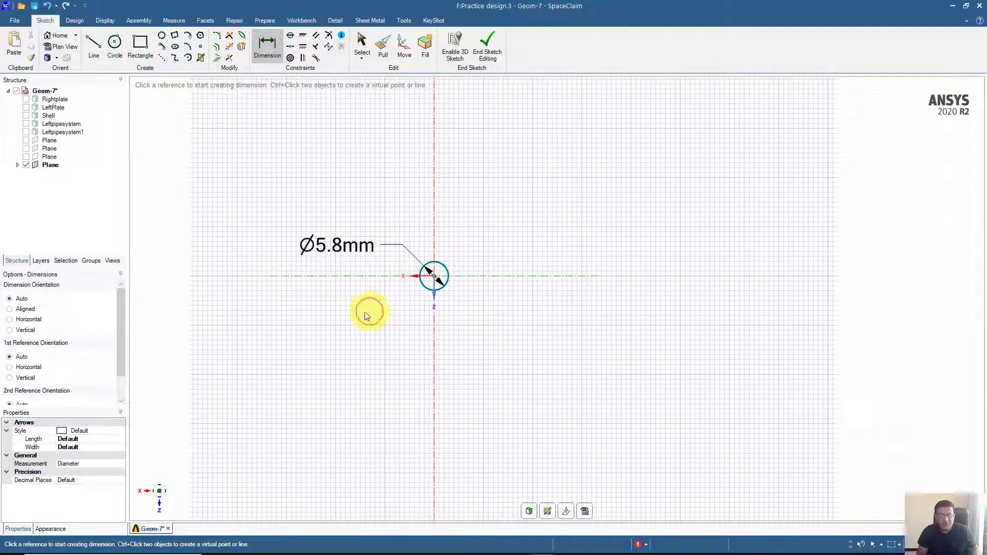
click(93, 44)
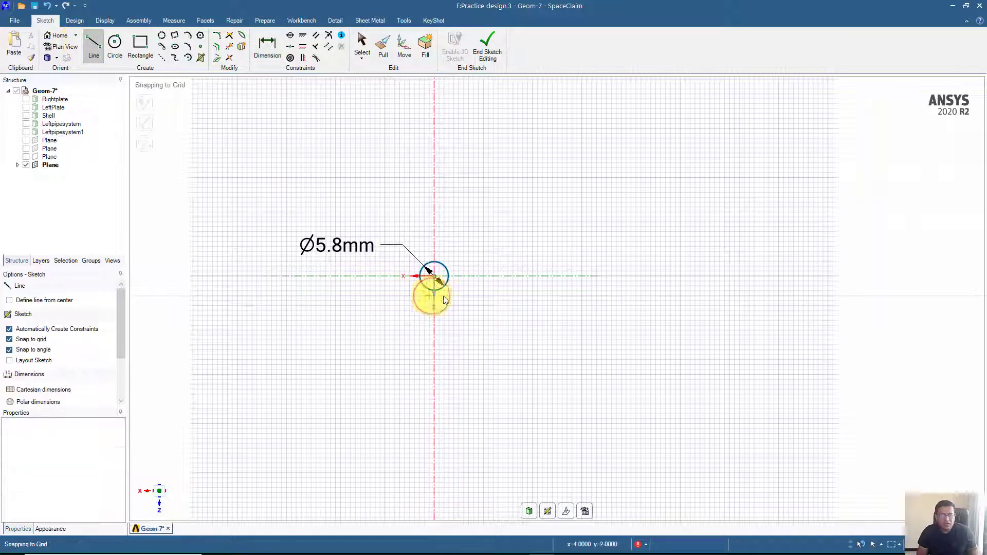
click(435, 277)
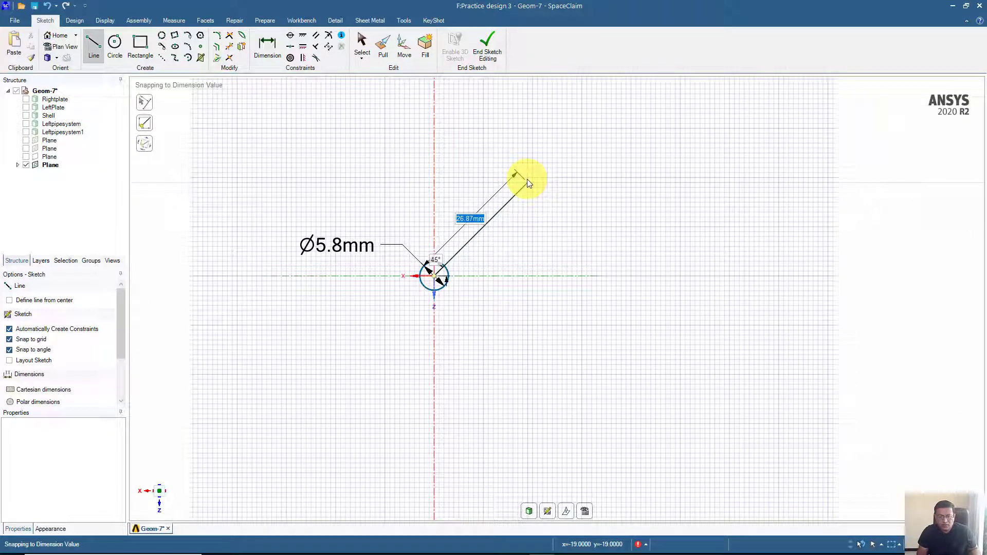
key(Escape)
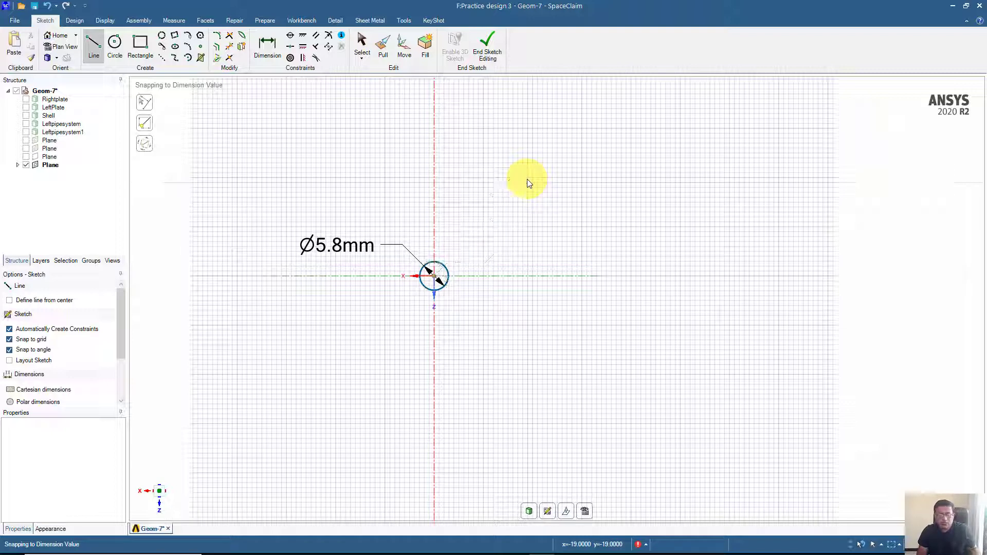
Sketch a construction guide line from the circle's centre outward at 45° to the horizontal axis
click(95, 45)
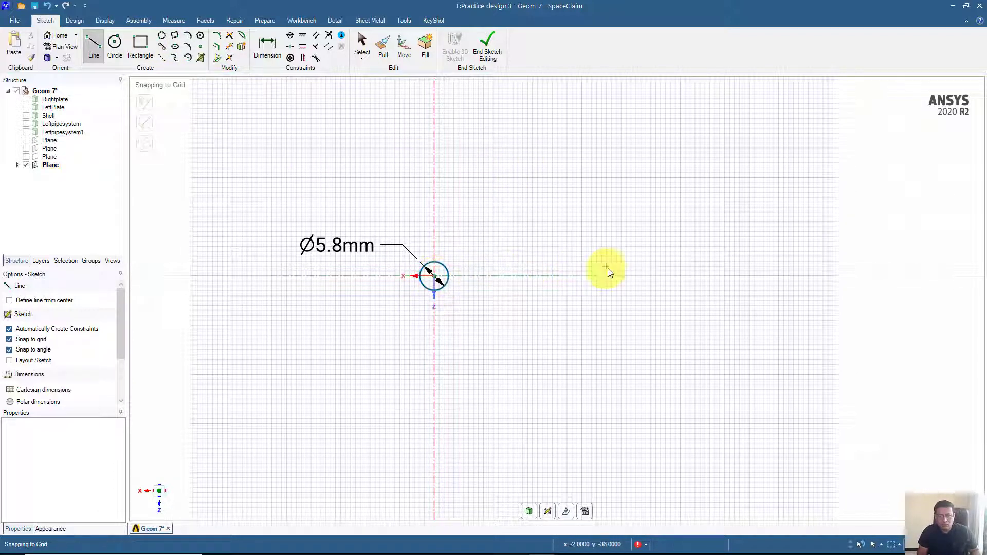
click(433, 277)
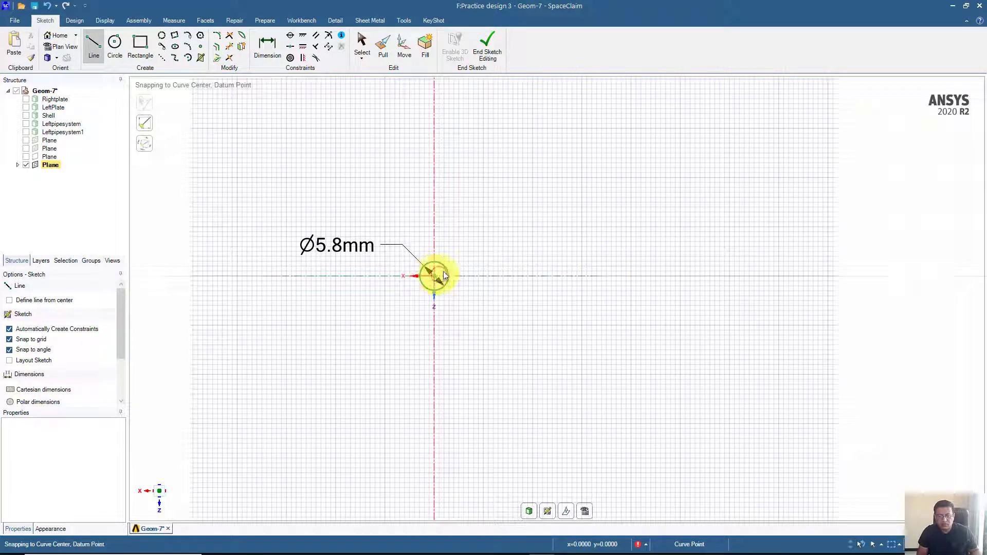
click(562, 148)
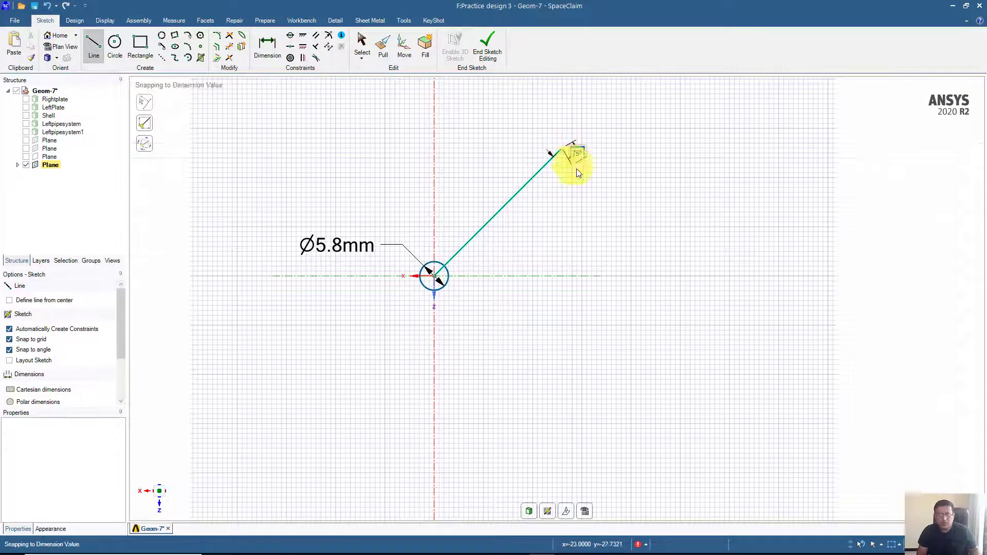
Dimension the angle between the diagonal guide line and the horizontal axis, placing the label outside the line's end
click(267, 46)
click(500, 215)
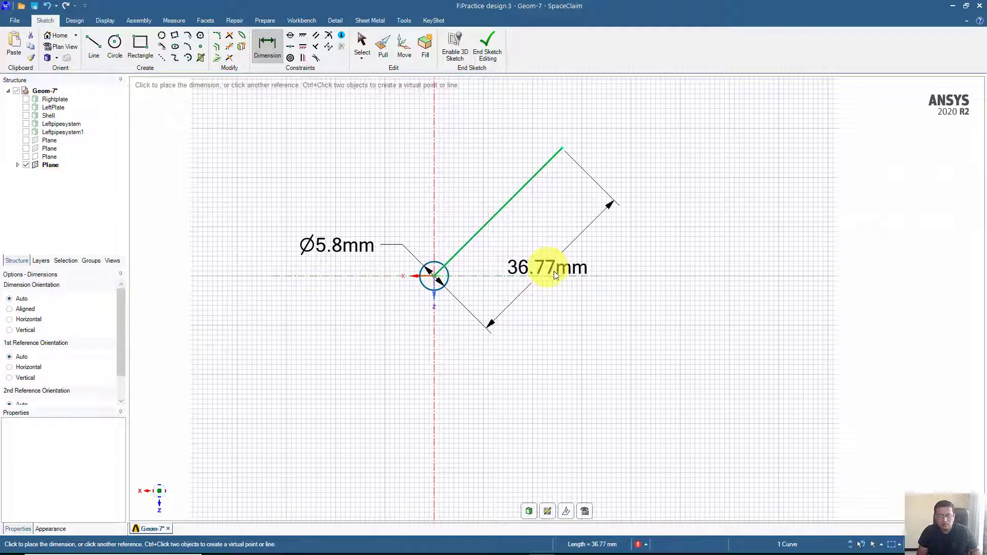
click(556, 275)
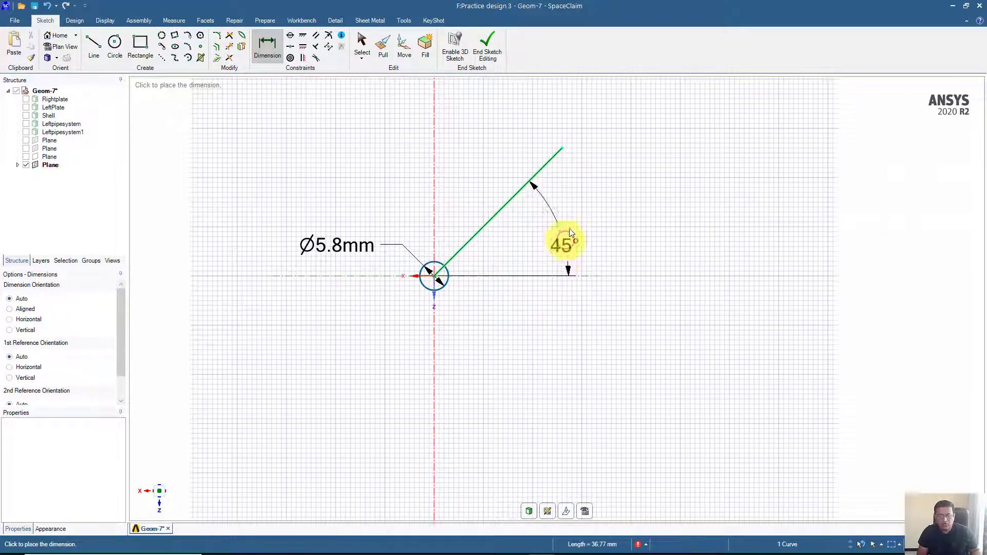
click(599, 216)
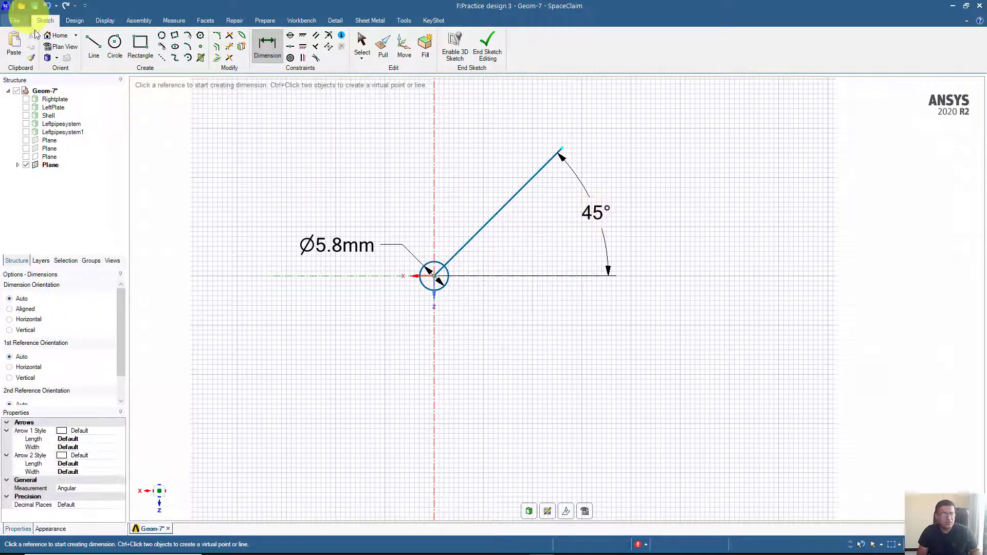
Sketch three more guide lines from the circle's centre along the other 45° diagonals, the lower ones about 27 mm and 38 mm long
click(93, 45)
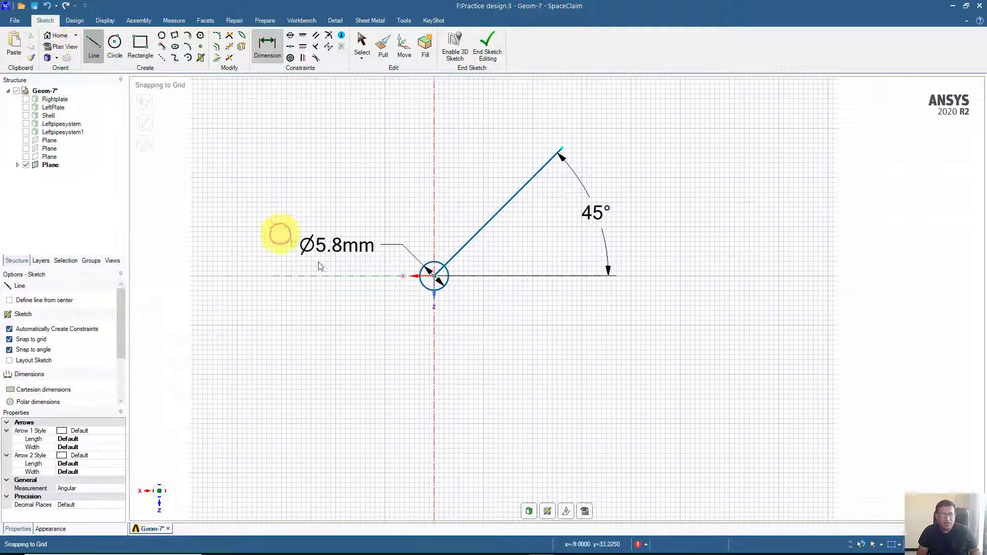
click(434, 276)
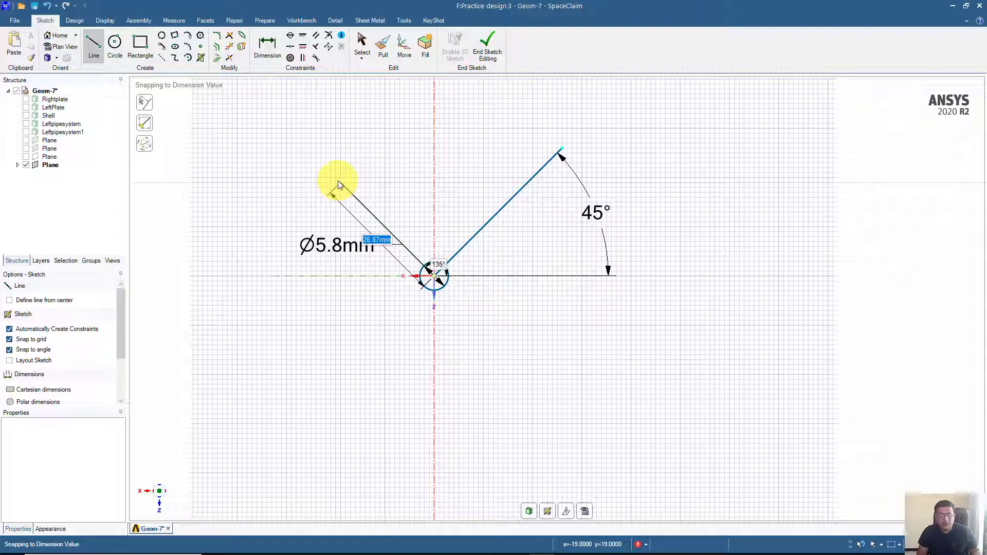
click(316, 161)
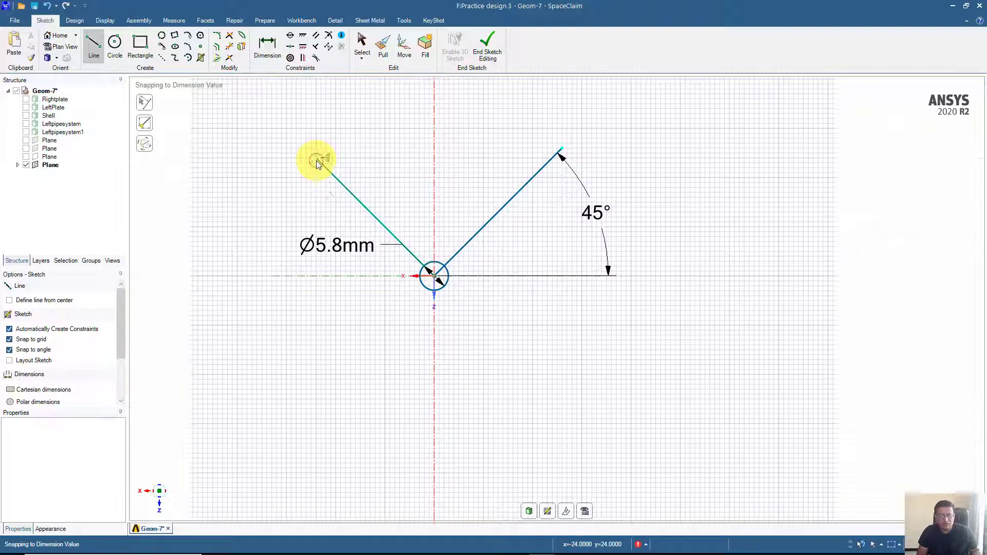
click(434, 277)
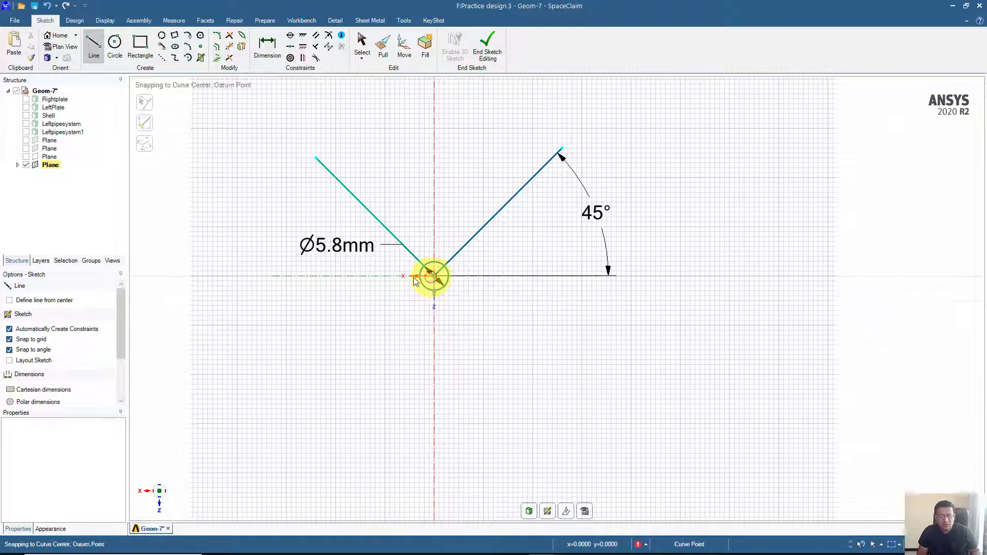
click(345, 368)
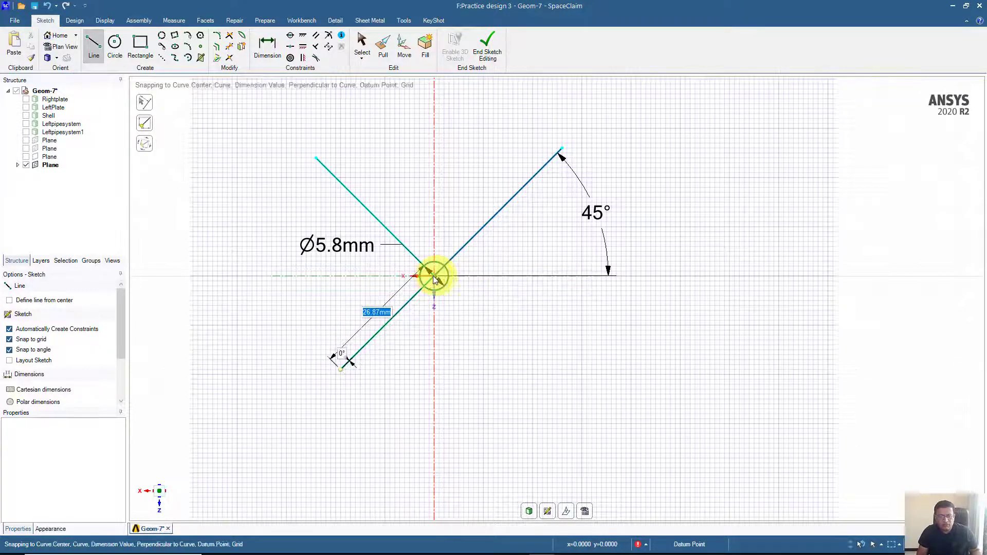
key(Escape)
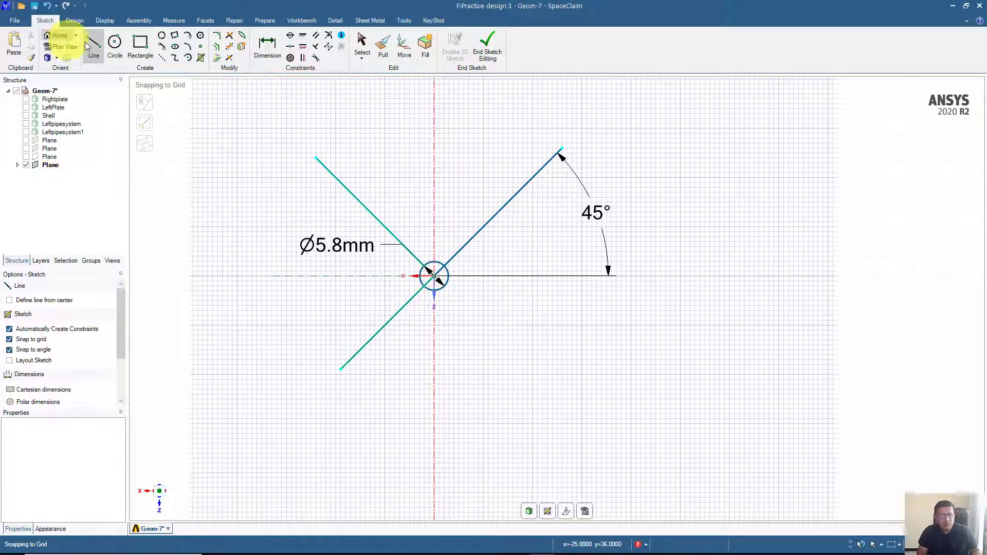
click(435, 276)
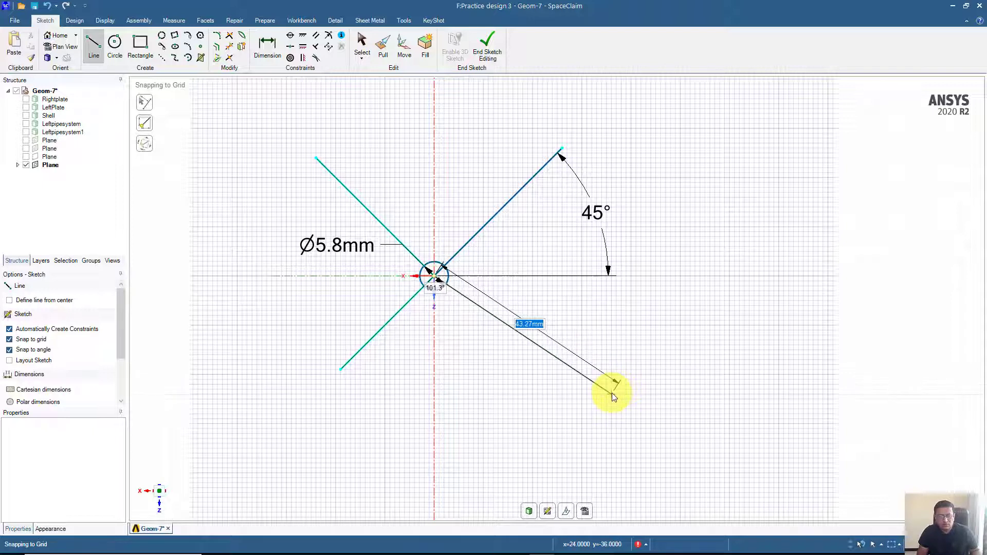
click(565, 411)
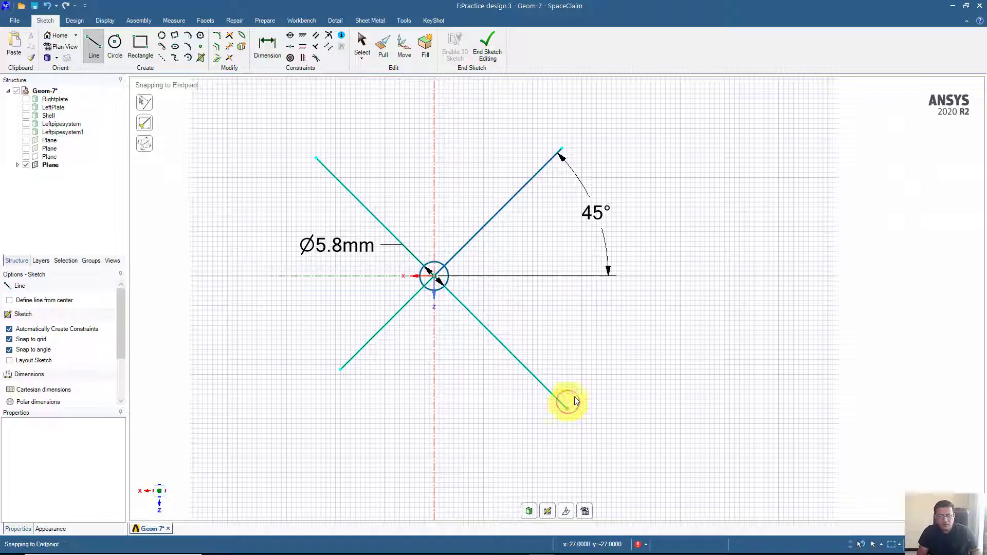
Try to dimension the angles of the three new guide lines and undo these angle dimensions
click(266, 48)
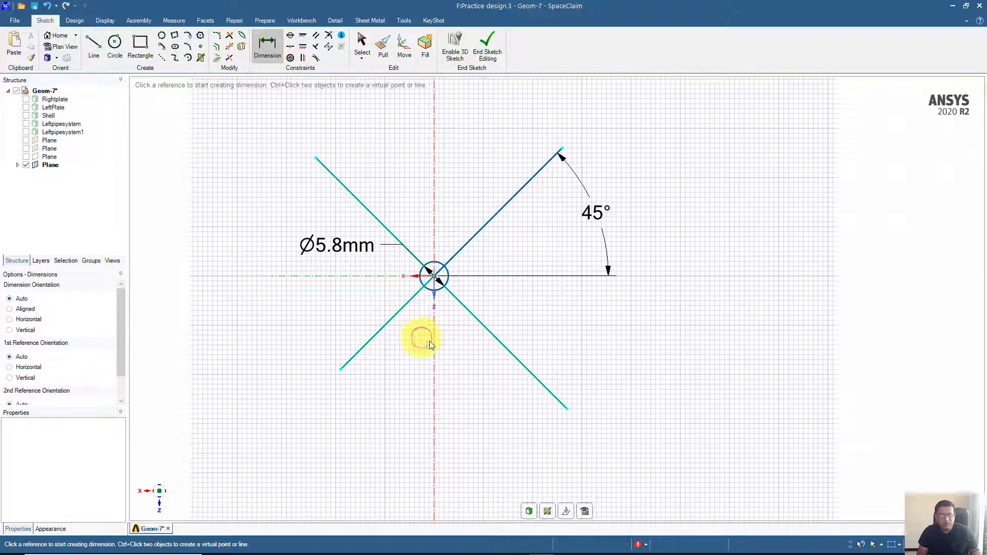
click(478, 331)
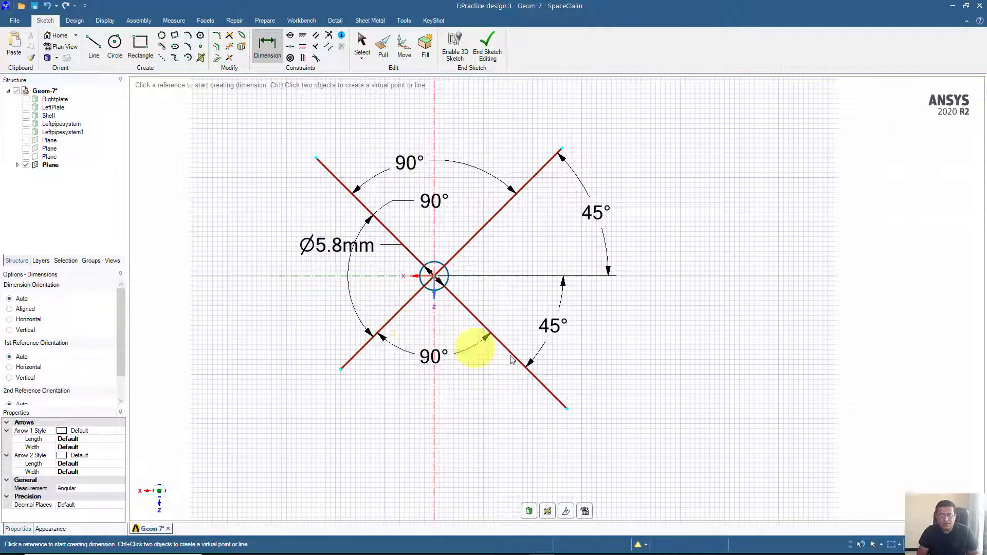
click(49, 10)
click(49, 11)
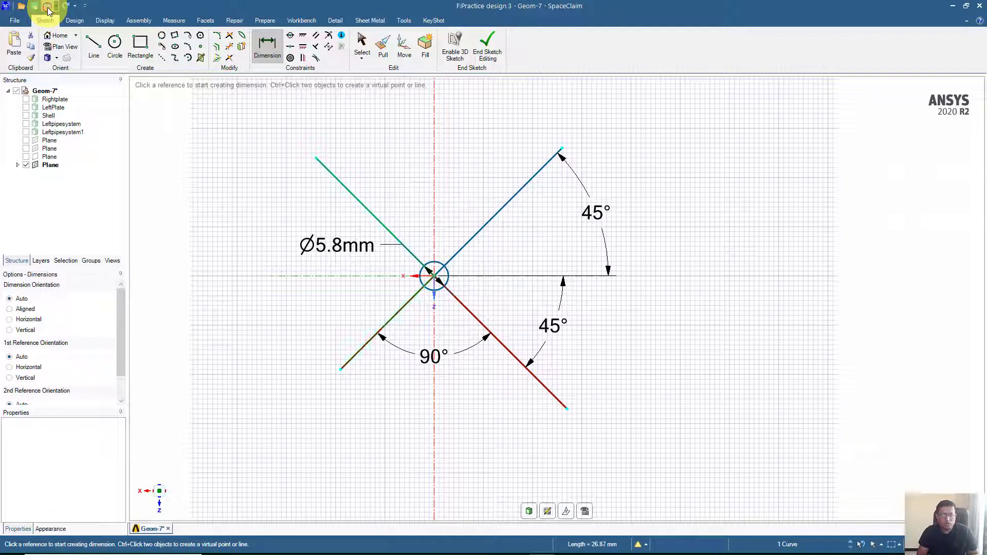
click(48, 10)
click(49, 10)
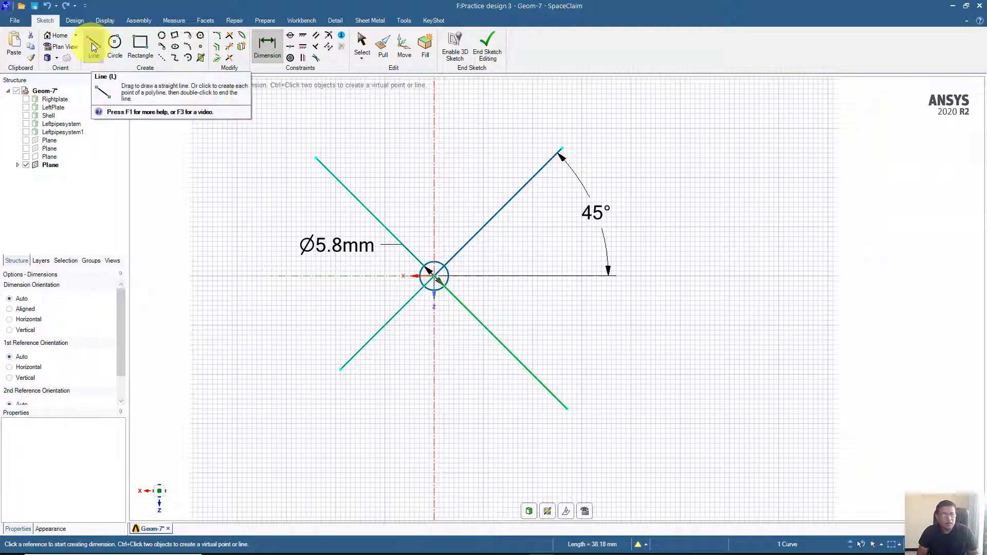
Sketch an 11 mm diameter circle centred on the origin across the four guide lines
click(114, 44)
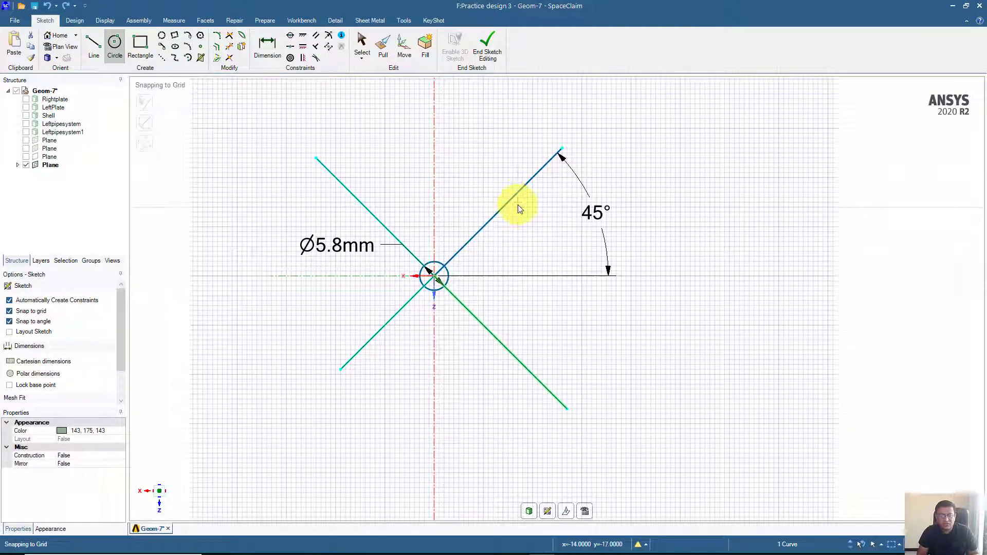
click(434, 275)
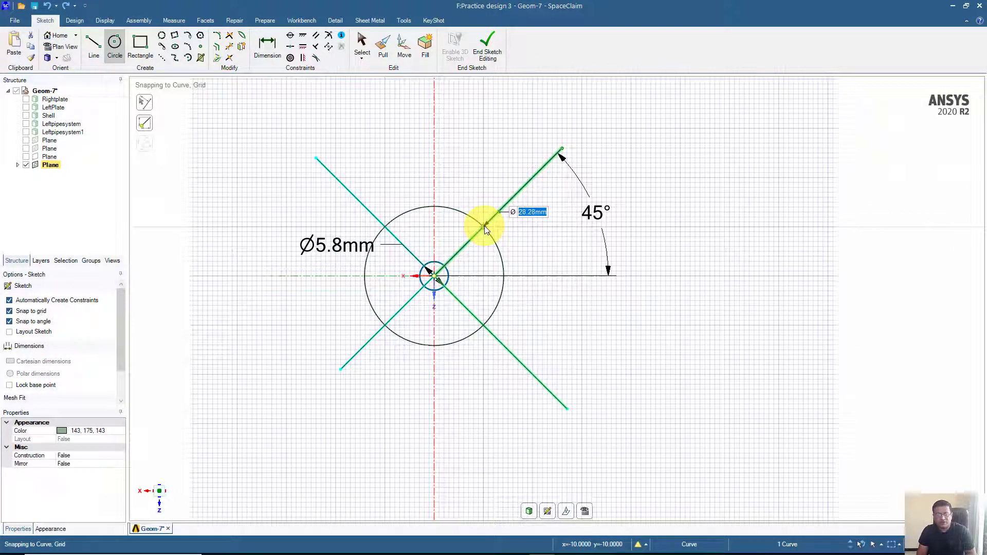
text(11)
click(452, 256)
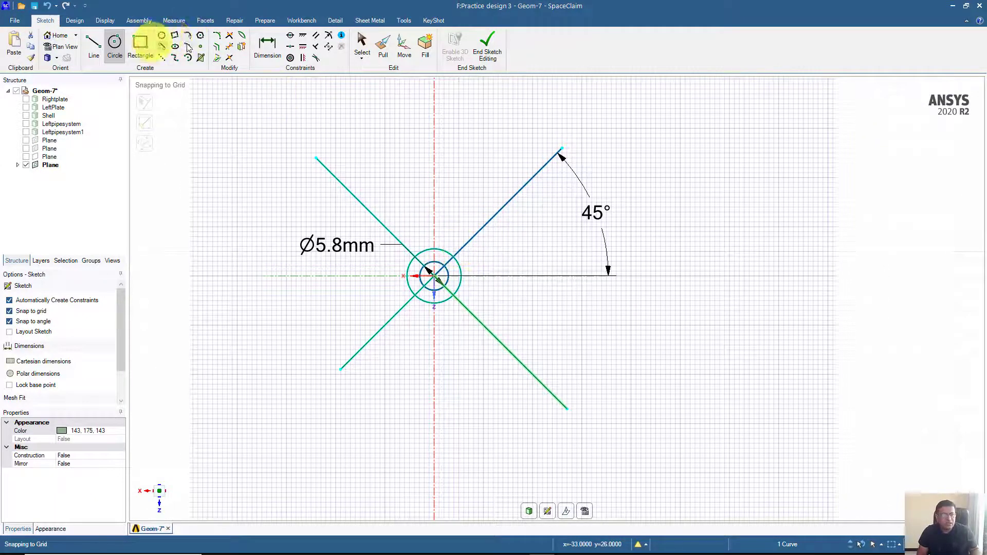
Trim the four guide lines back to the 11 mm circle
click(229, 47)
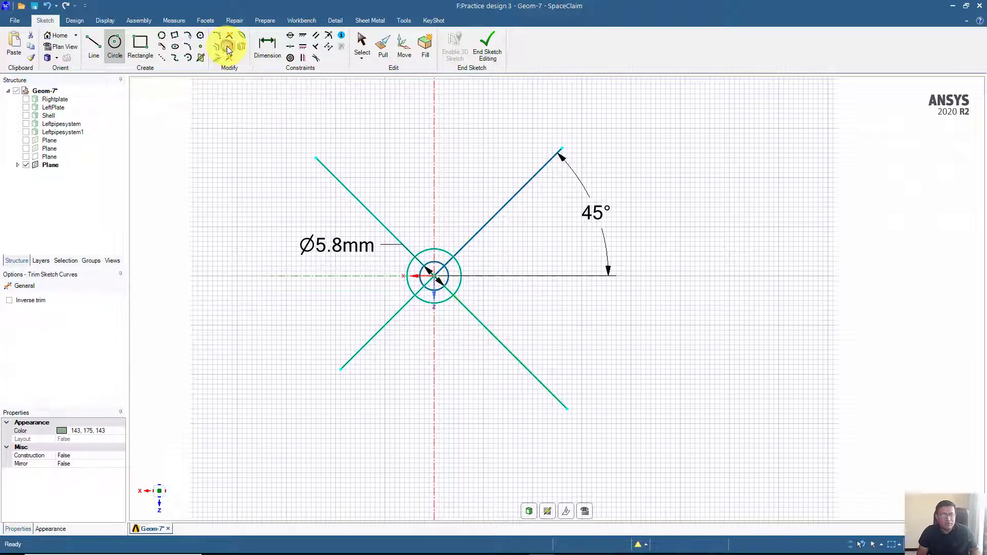
click(472, 238)
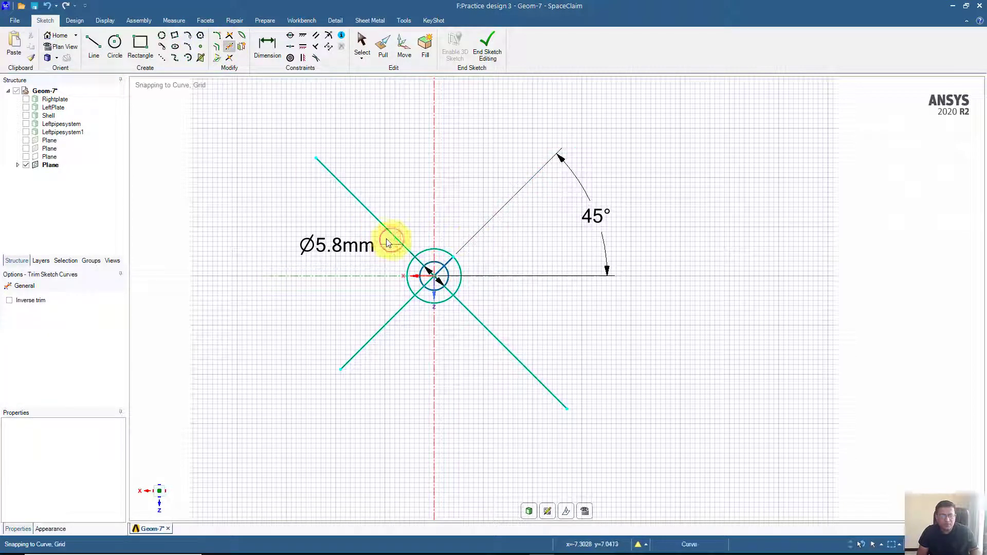
click(386, 227)
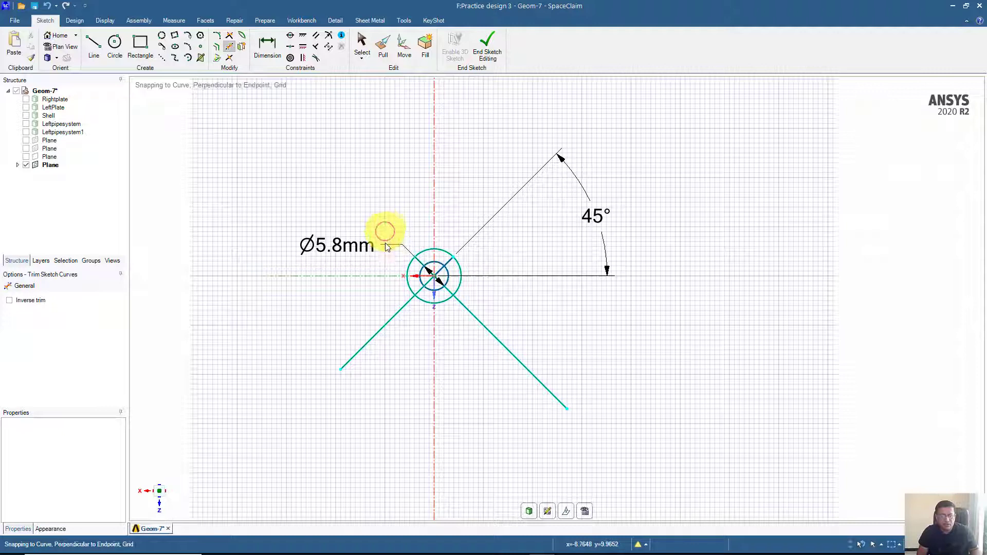
click(387, 325)
click(477, 322)
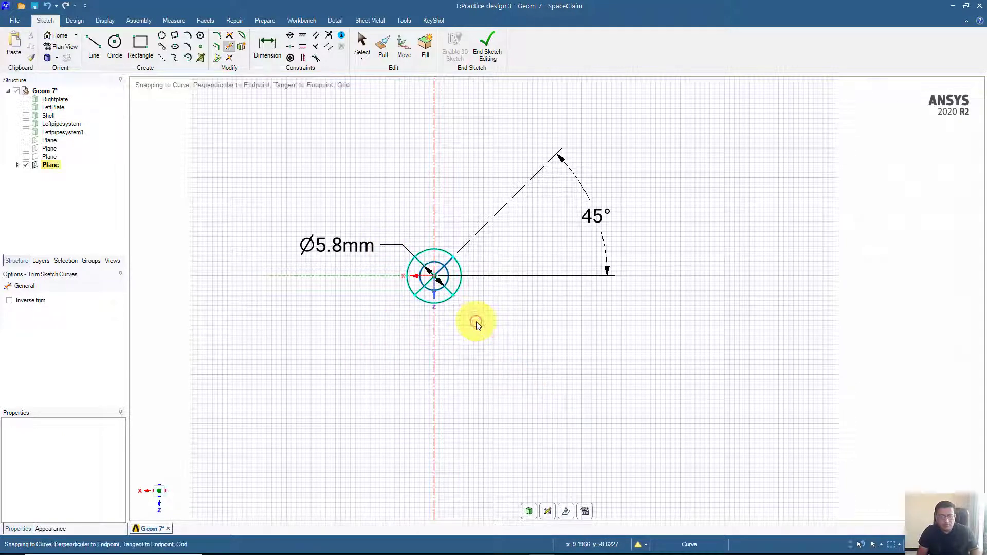
Trim away the four arcs of the 11 mm circle between the guide line ends
scroll(481, 307, up, 3)
click(446, 248)
click(379, 209)
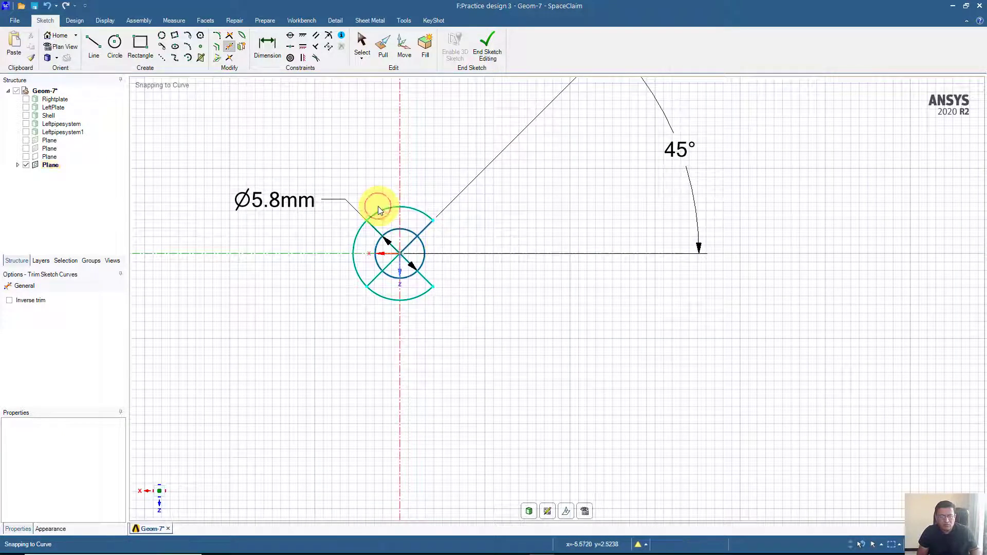
click(360, 231)
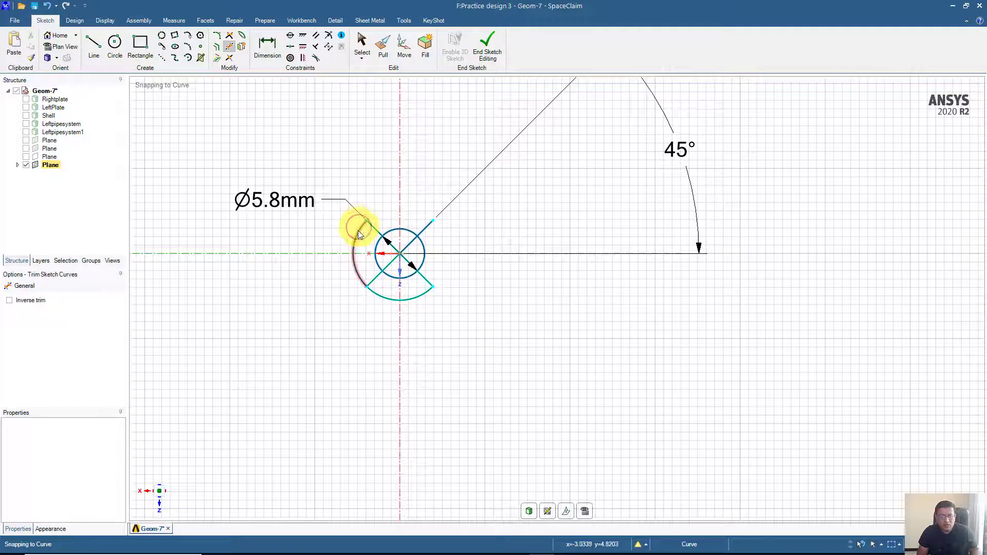
click(387, 298)
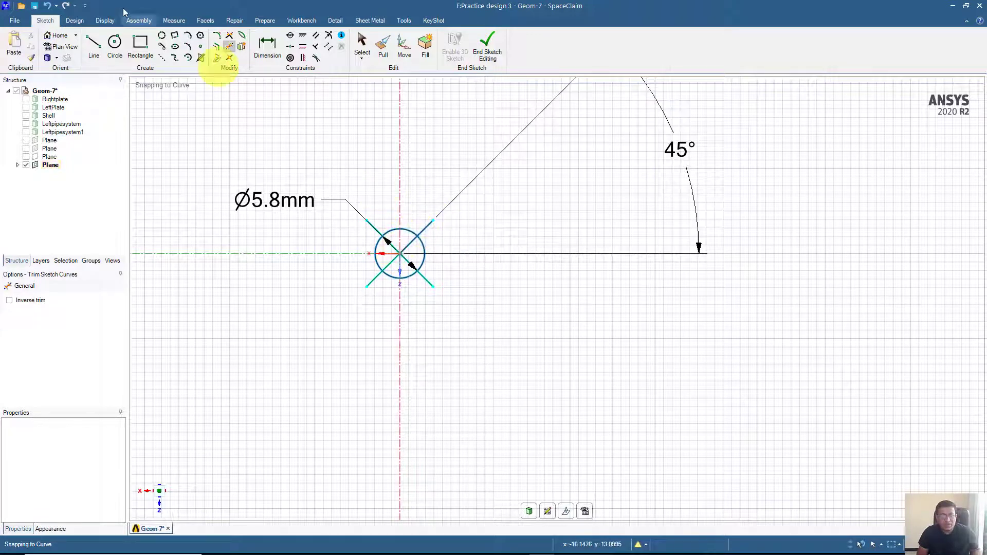
Undo the trims and the 11 mm circle, keeping all four full-length guide lines
click(52, 7)
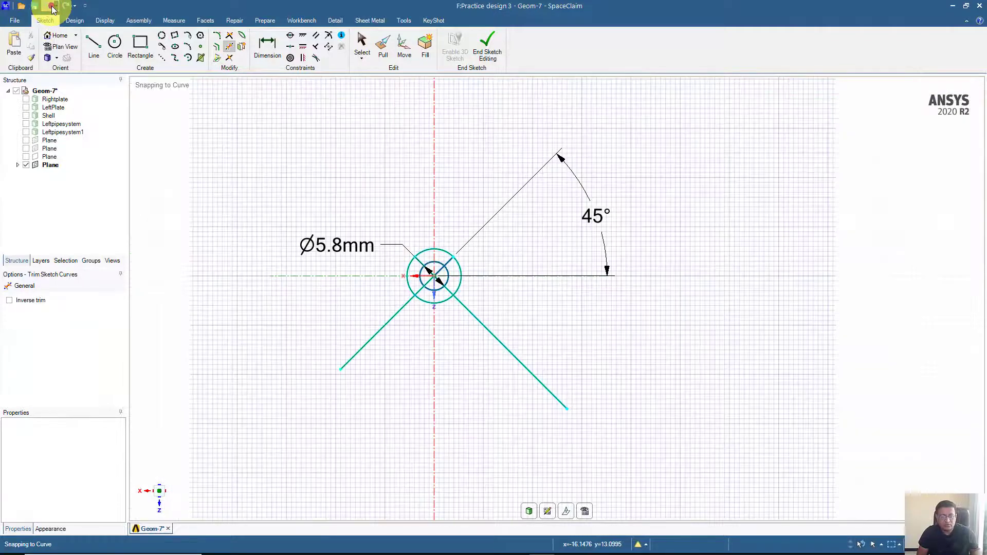
click(52, 8)
click(52, 8)
click(51, 7)
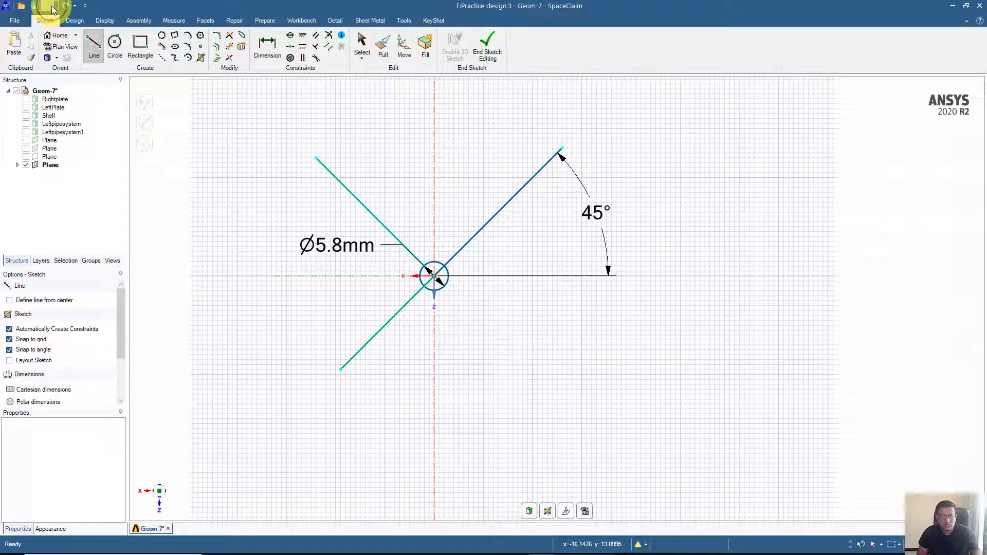
click(66, 6)
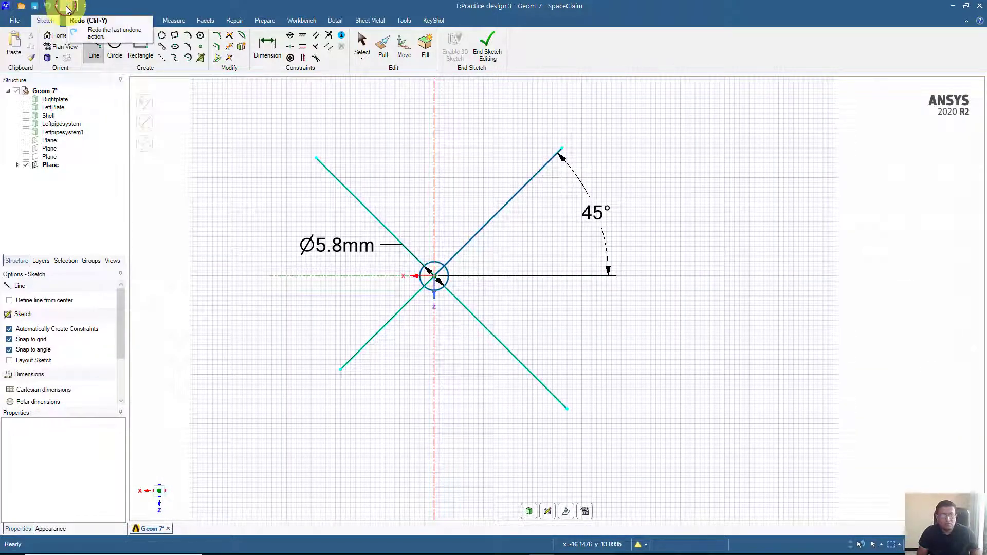
Sketch a 22 mm diameter circle centred on the origin across the four guide lines
click(114, 42)
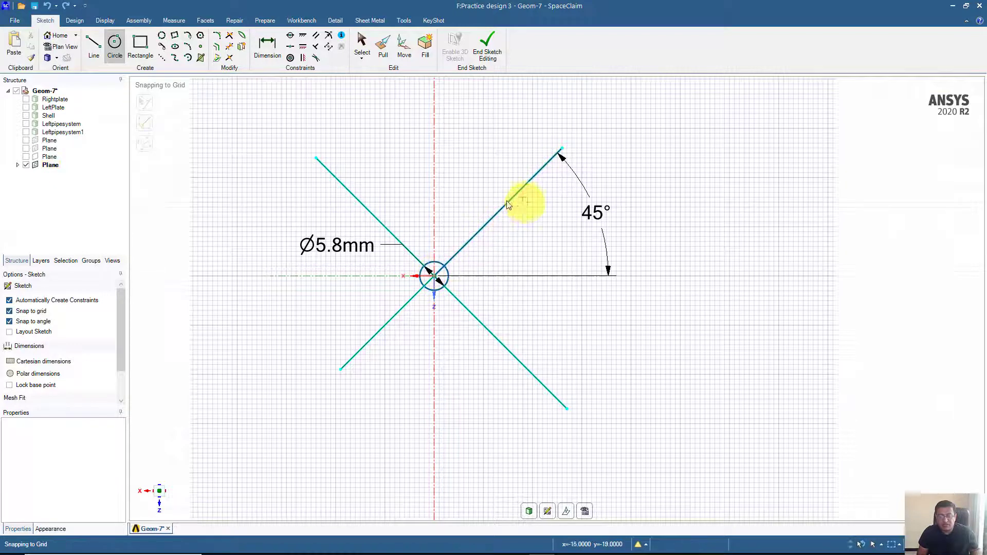
click(434, 276)
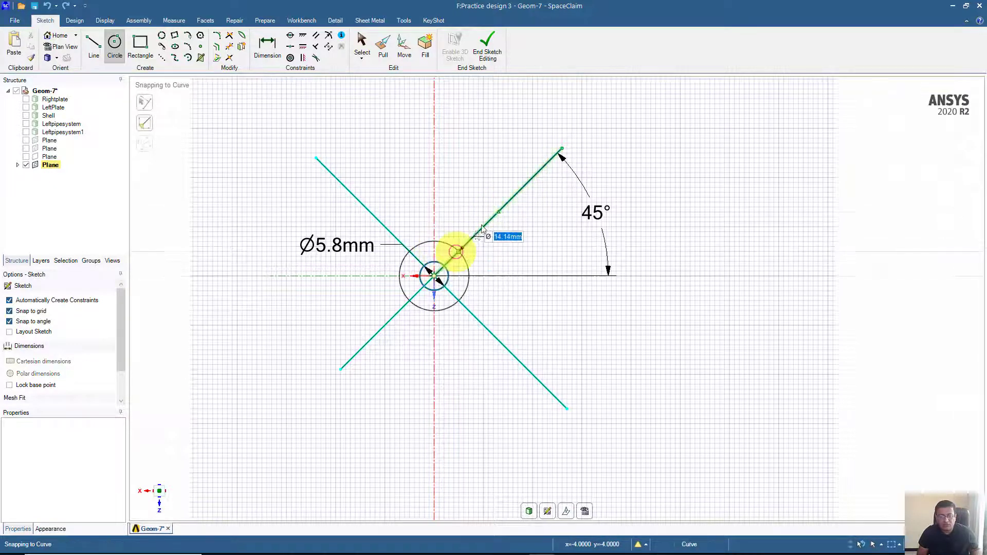
text(22)
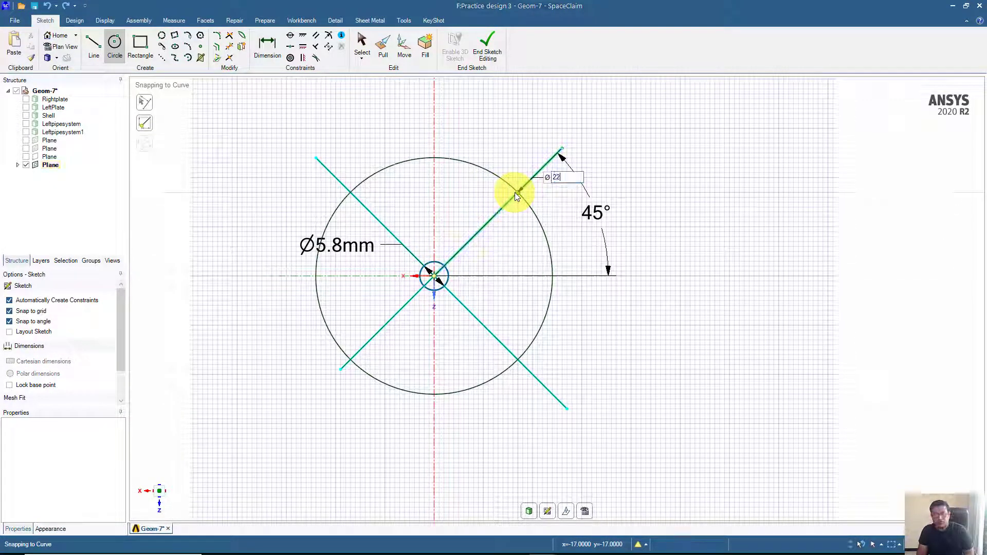
key(Return)
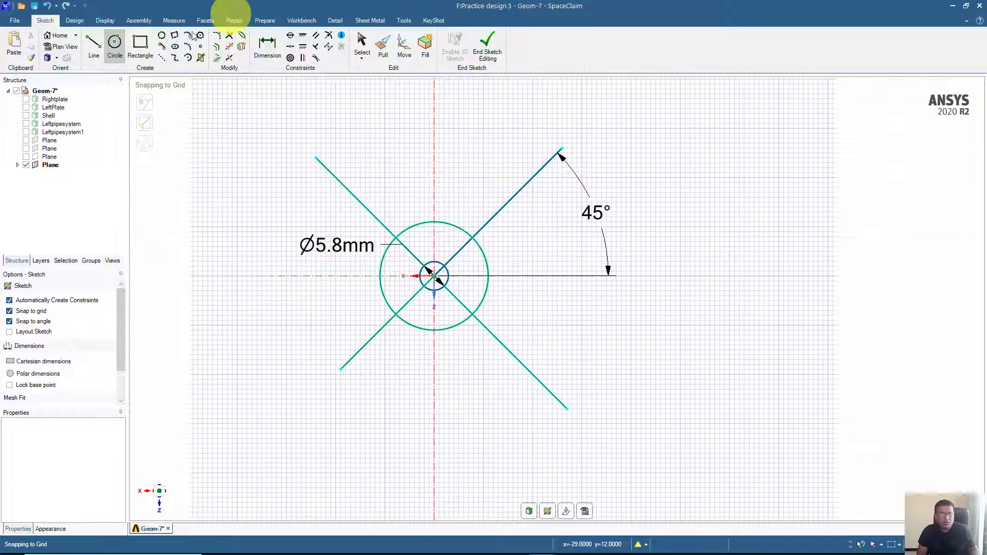
Trim the two upper guide lines back to the 22 mm circle and remove the circle's upper and left arcs
click(229, 46)
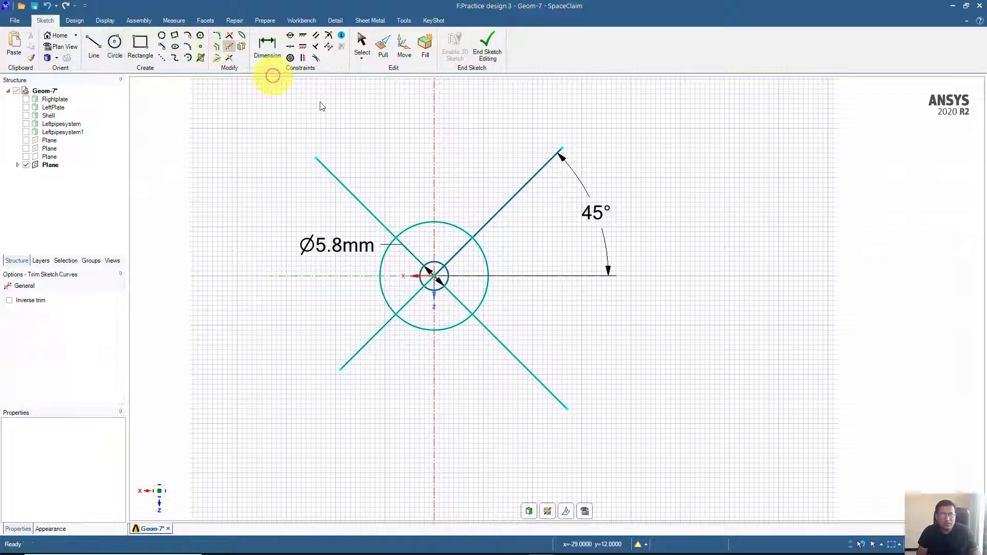
click(494, 214)
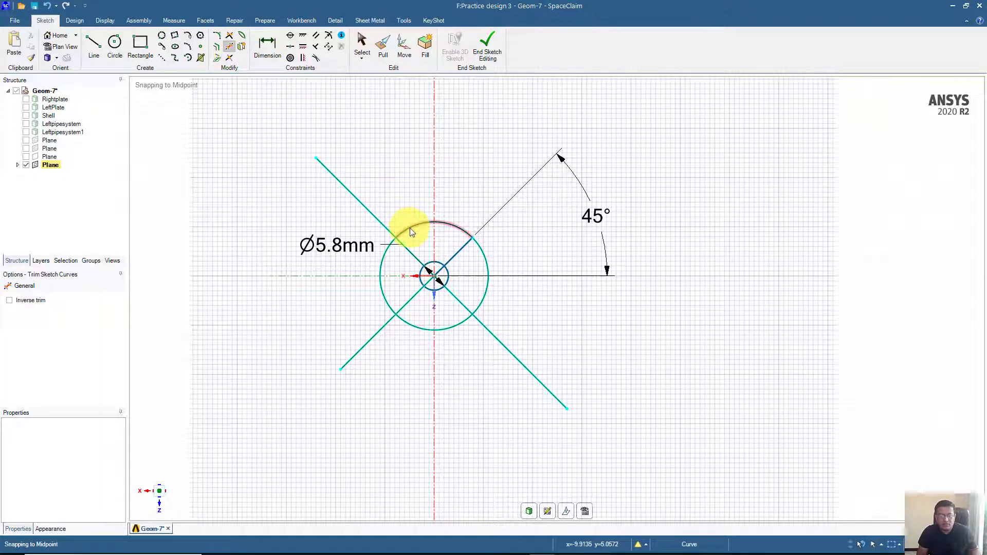
click(409, 227)
click(378, 218)
click(380, 264)
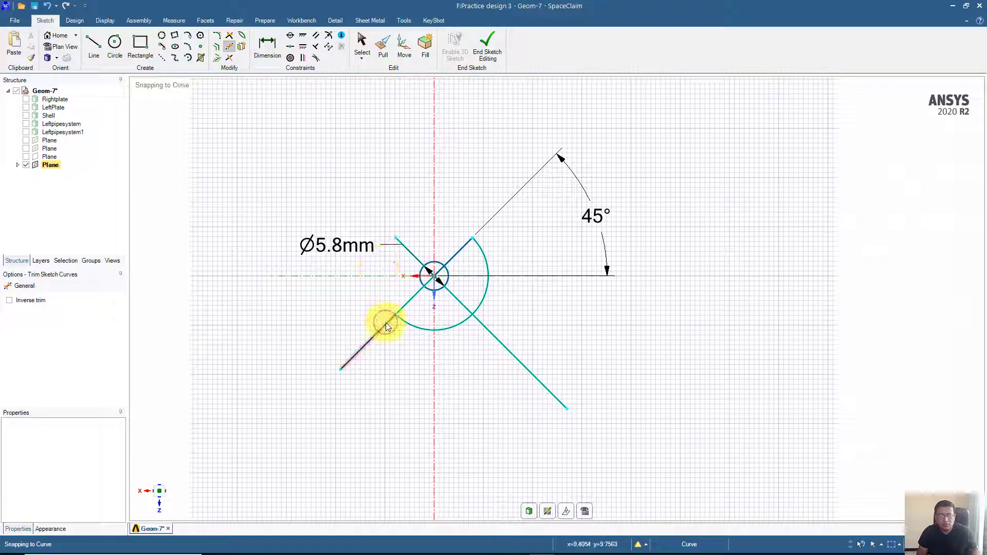
Trim the lower-left guide line back to the circle and remove the lower and right arcs
click(387, 324)
click(403, 322)
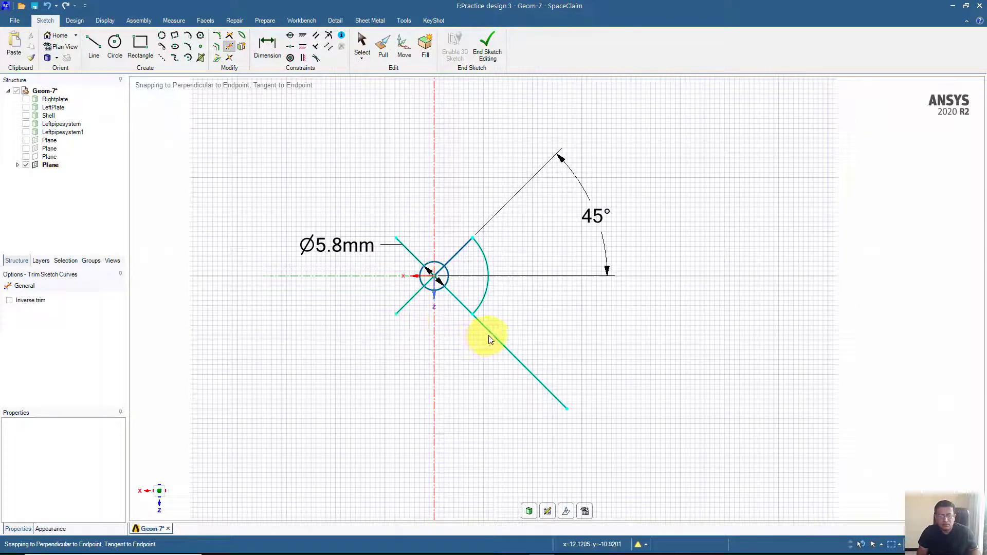
click(485, 288)
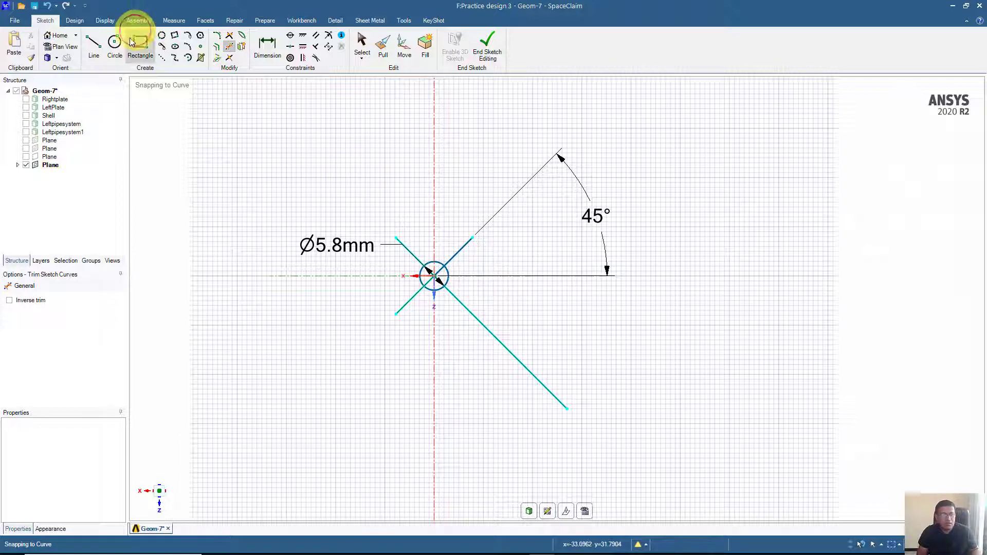
Sketch 5.8 mm circles centred on the upper-right, upper-left and lower-left guide line ends
click(115, 42)
click(473, 237)
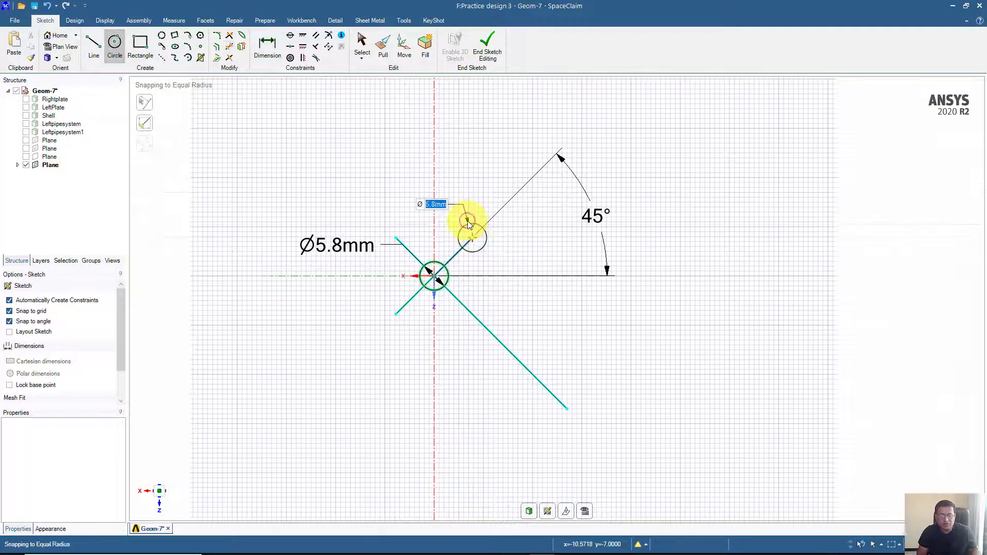
click(469, 225)
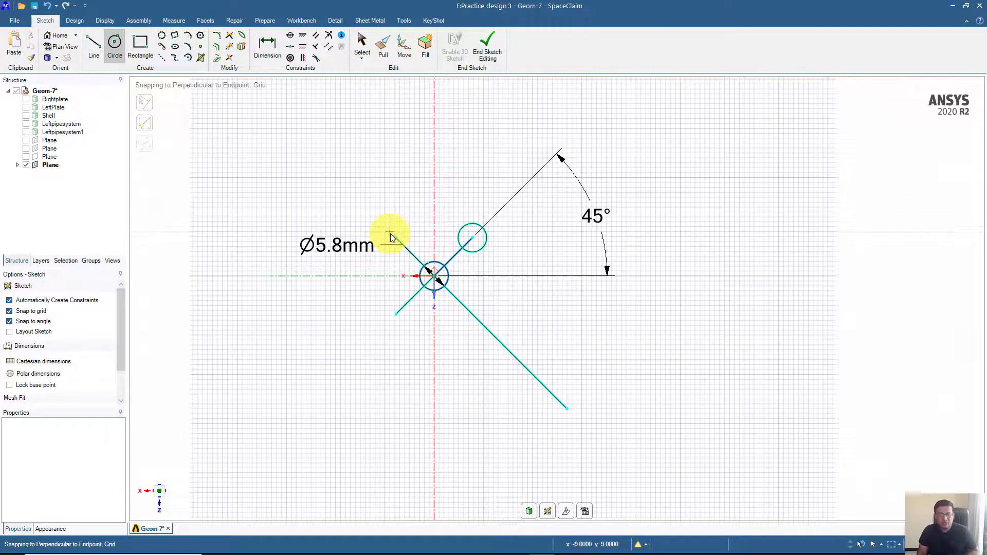
click(395, 237)
click(386, 227)
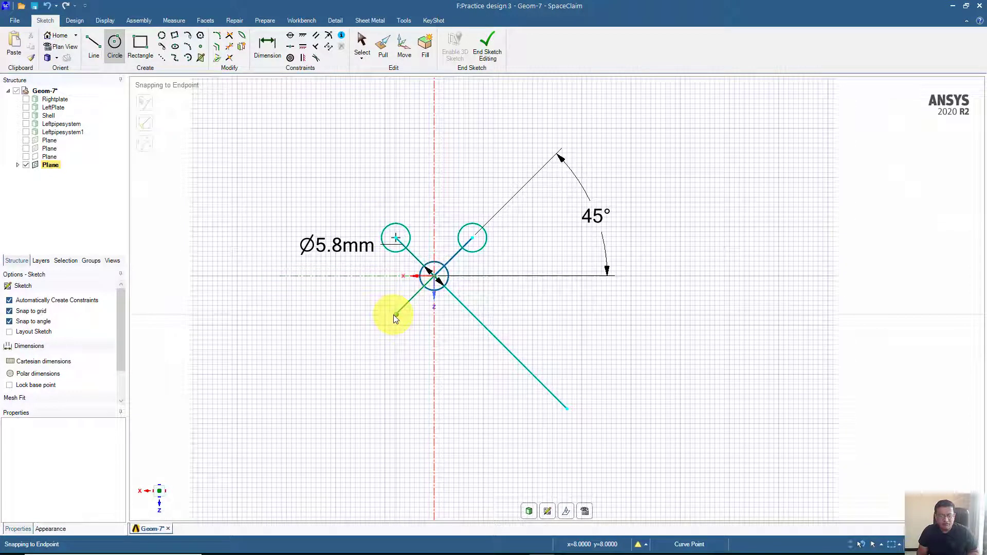
click(393, 314)
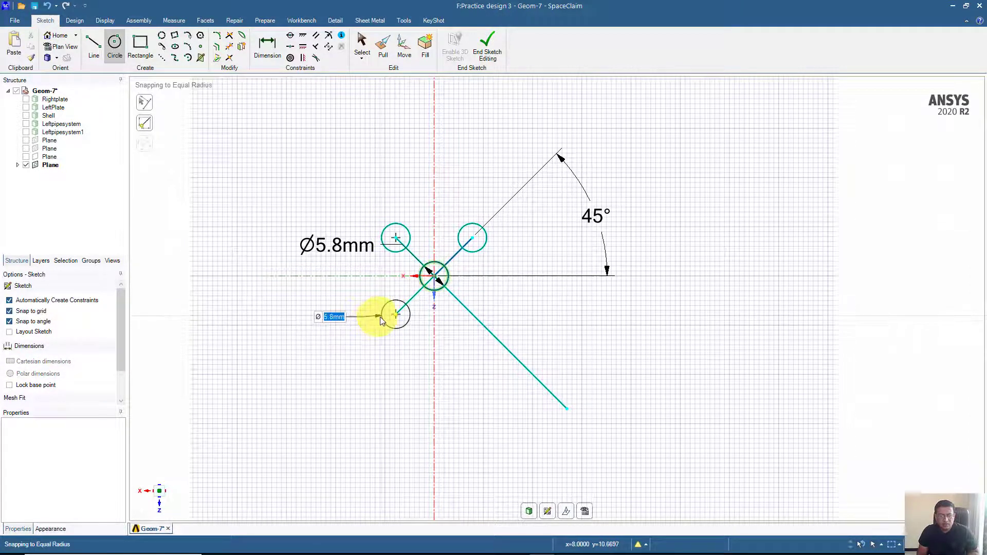
click(380, 317)
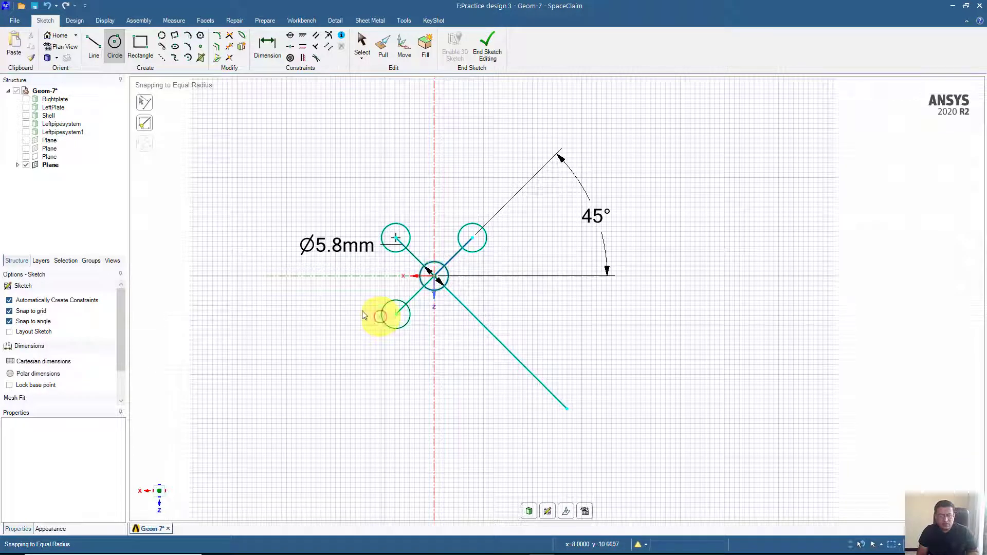
Undo the three outer circles and the trims of the lower-left guide line and the lower and right arcs
click(48, 6)
click(48, 6)
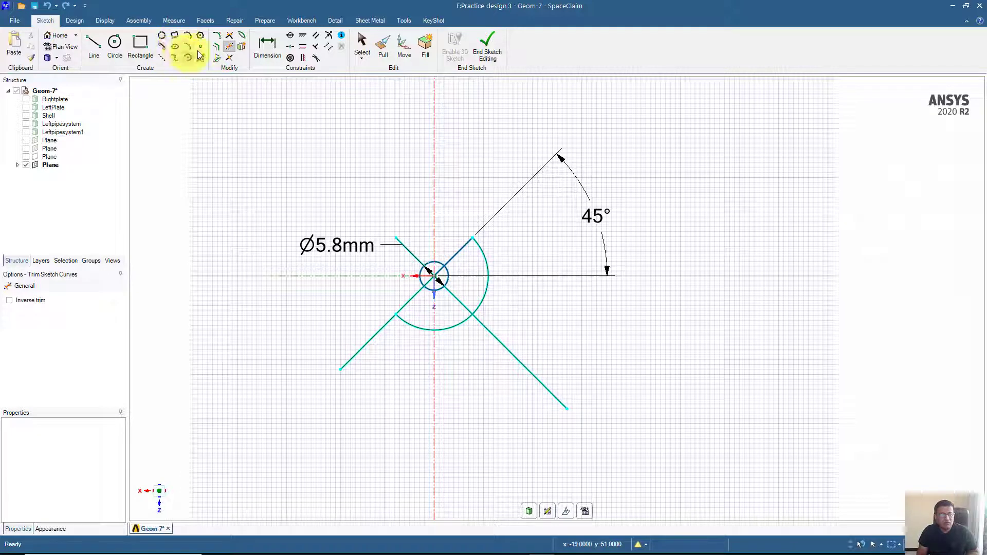
click(396, 271)
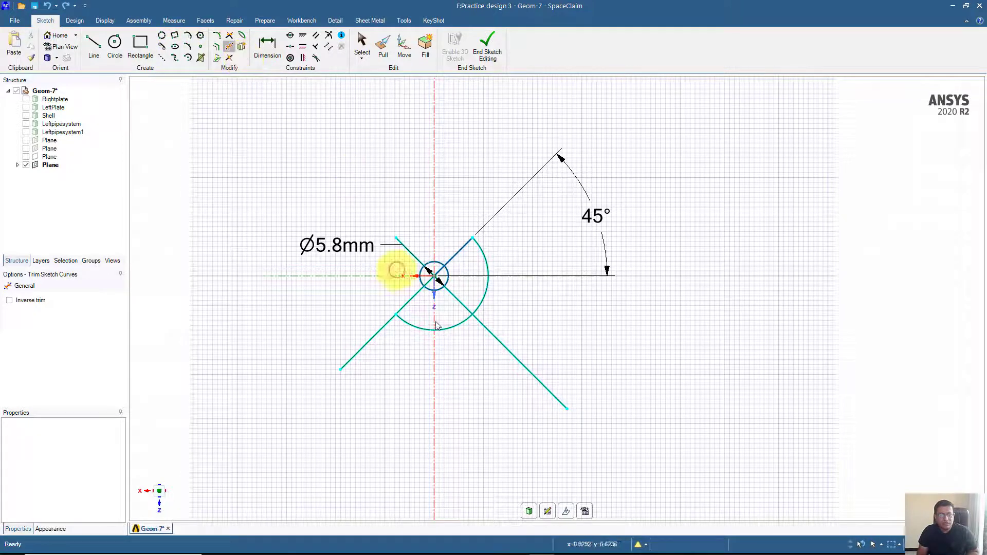
Trim both lower guide lines back to the 22 mm circle and remove the circle's lower and right arcs
click(497, 338)
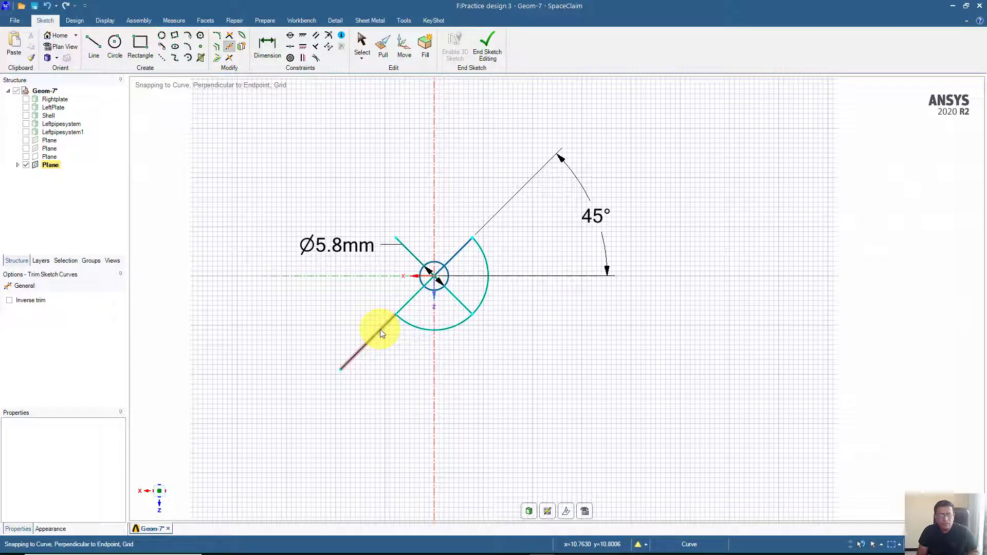
click(380, 333)
click(440, 328)
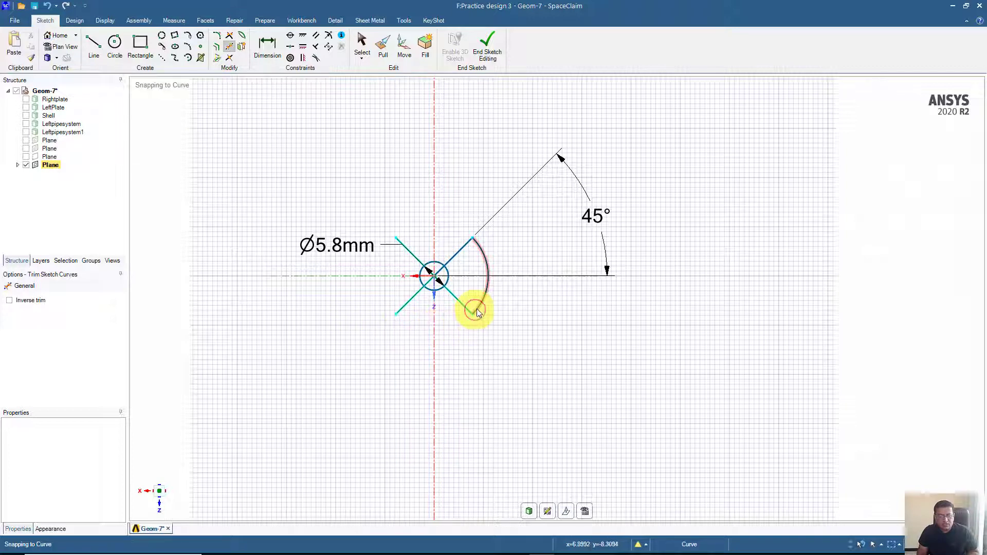
click(482, 307)
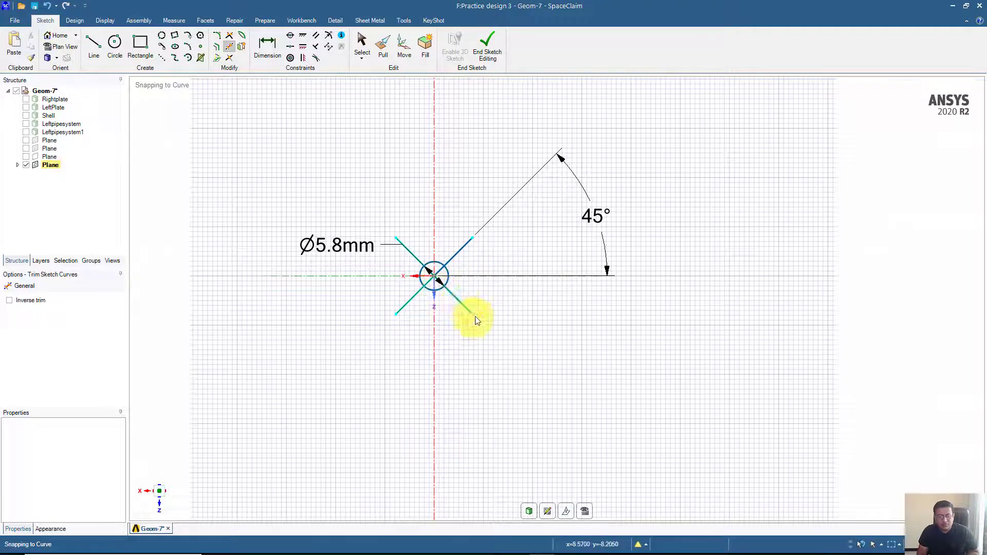
Sketch 5.8 mm circles centred on the ends of the two upper guide lines
click(114, 43)
click(470, 238)
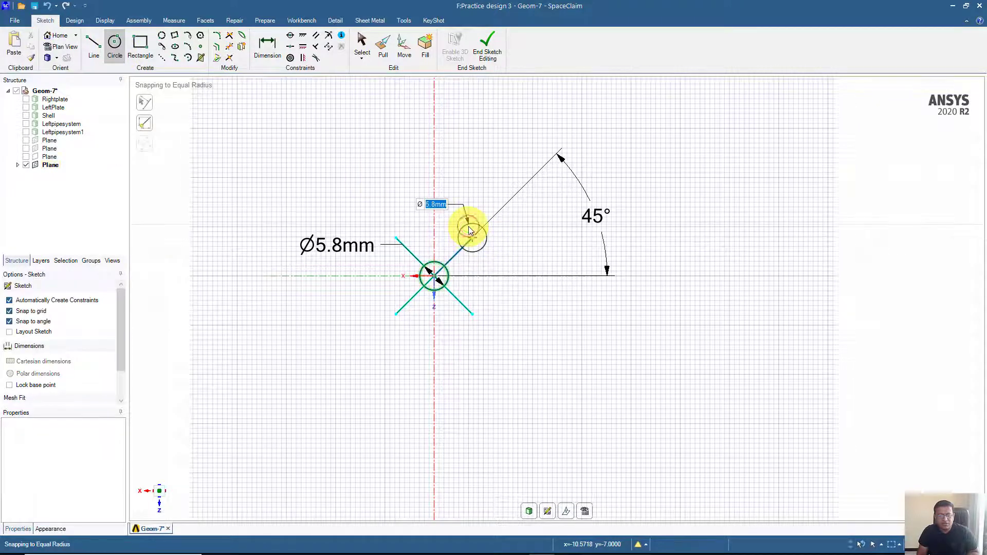
click(469, 227)
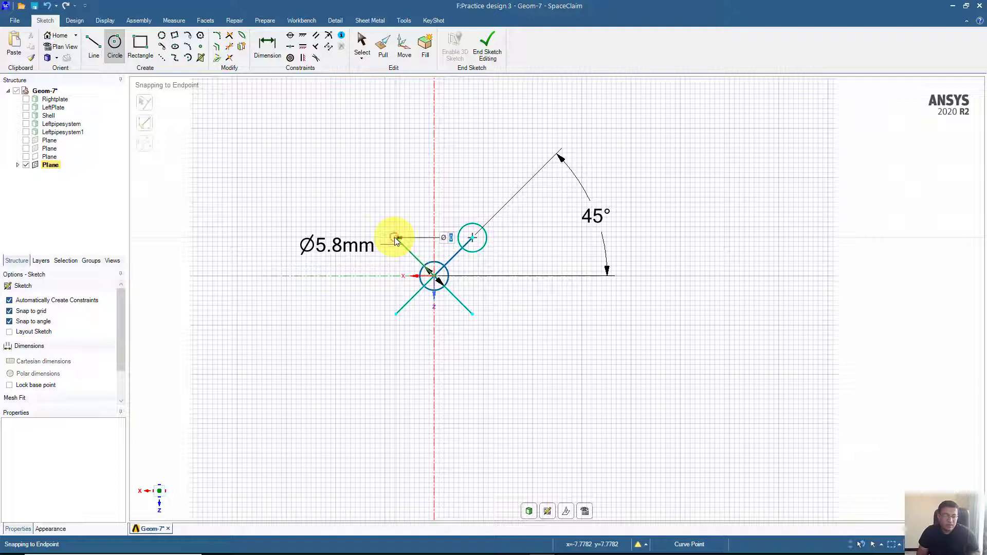
click(395, 238)
key(Escape)
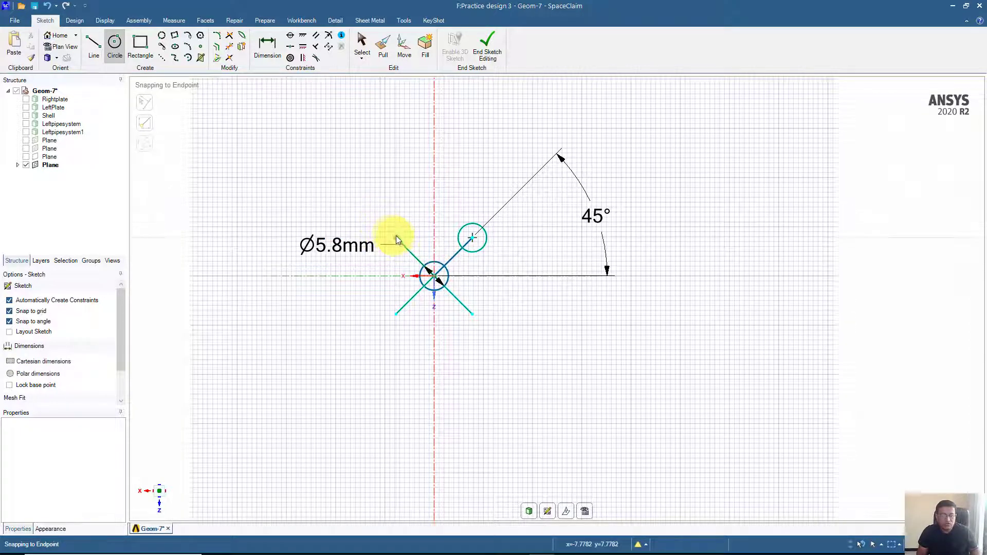
click(396, 236)
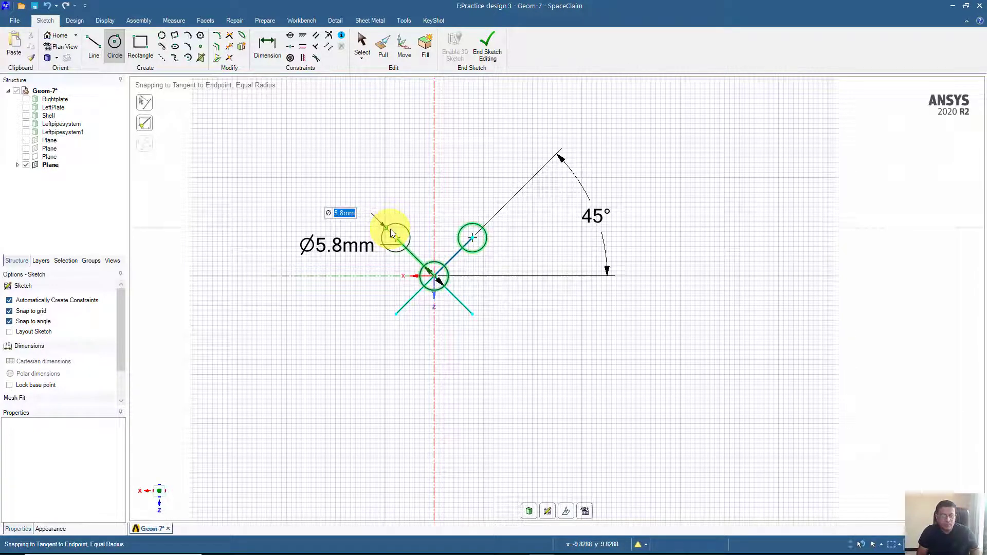
click(390, 232)
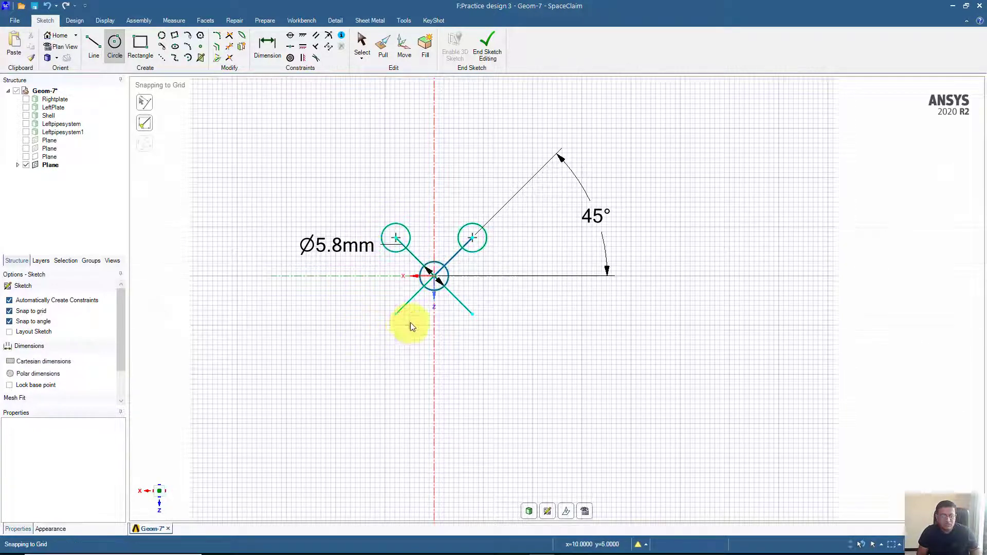
Sketch 5.8 mm circles centred on the ends of the two lower guide lines
click(395, 313)
key(Escape)
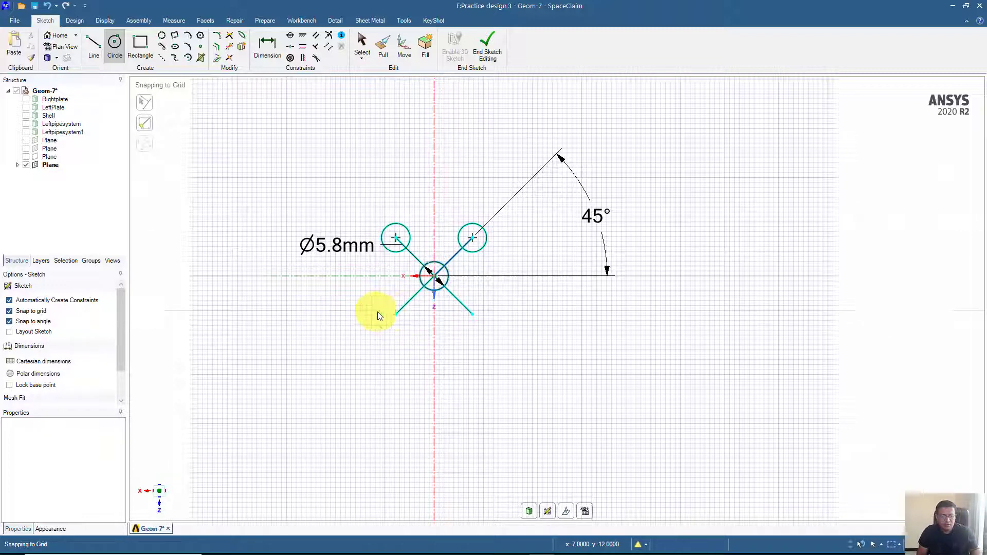
click(396, 315)
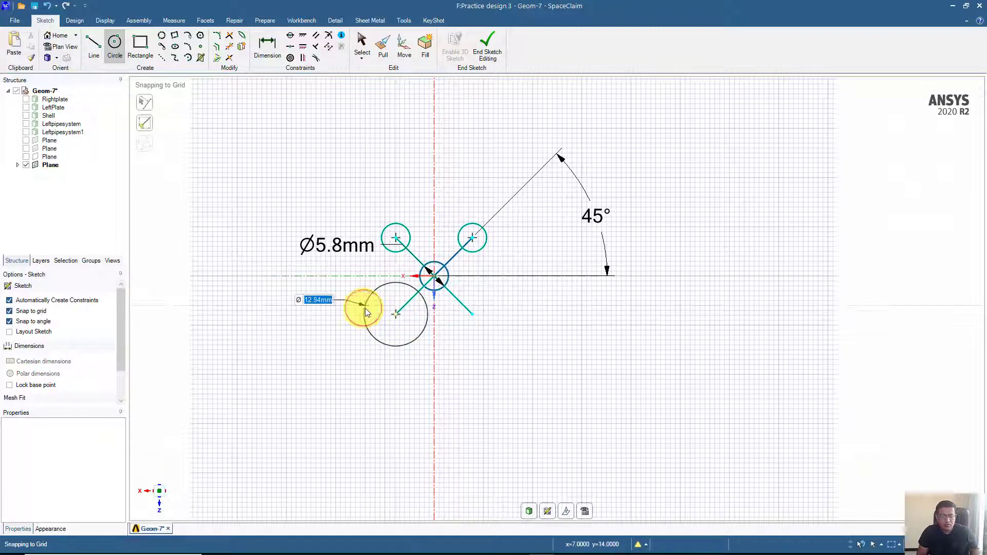
click(379, 315)
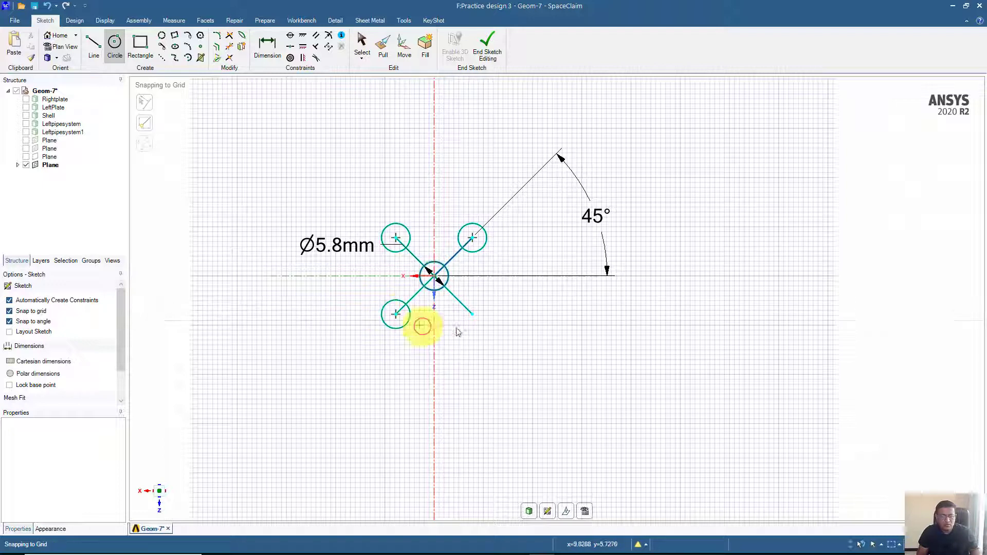
click(473, 316)
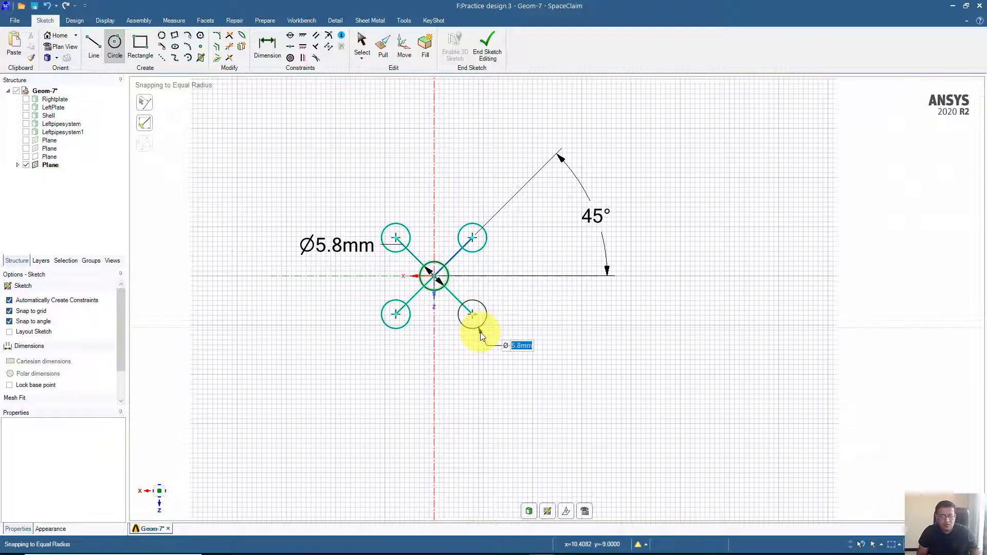
click(480, 332)
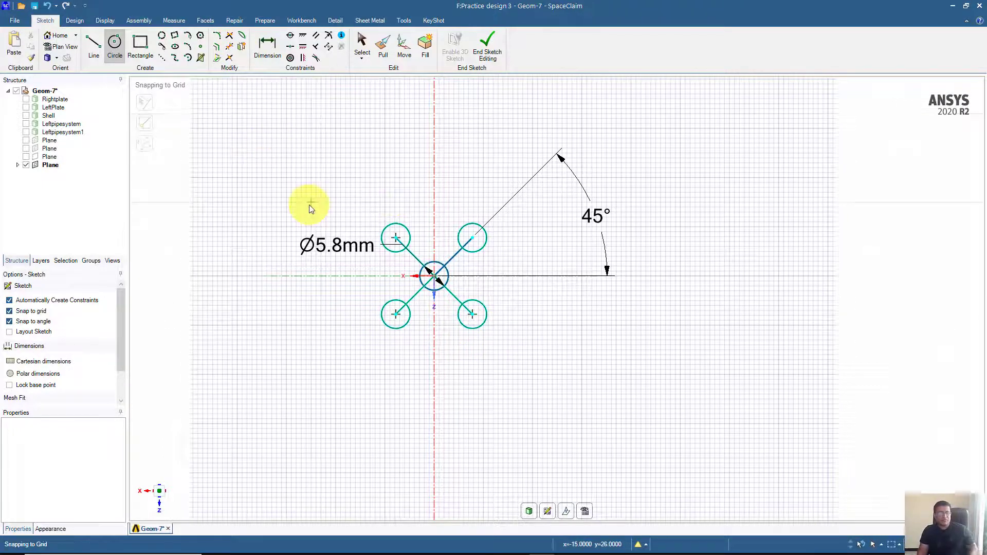
Trim away the guide line segments between the five circles and inside the two upper and lower-left circles
click(230, 46)
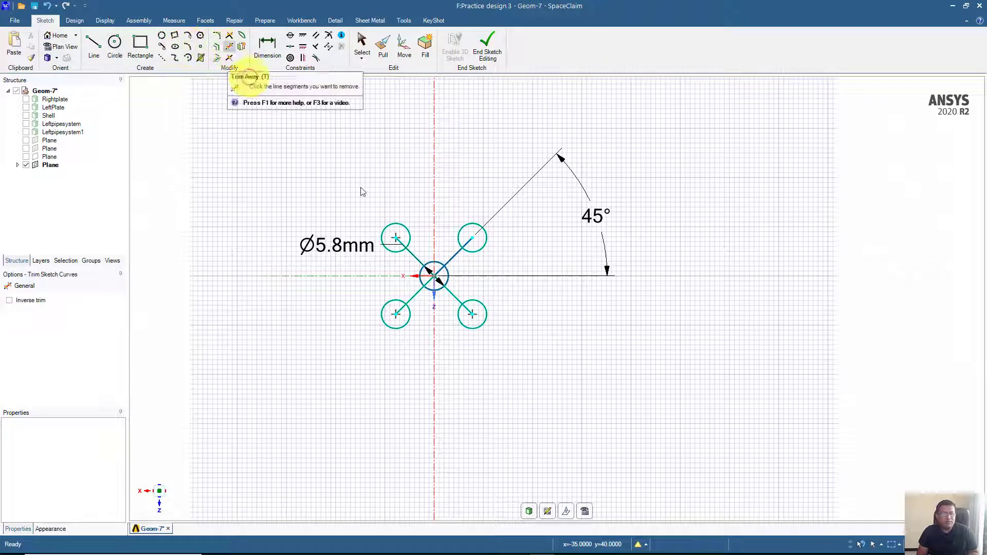
click(455, 253)
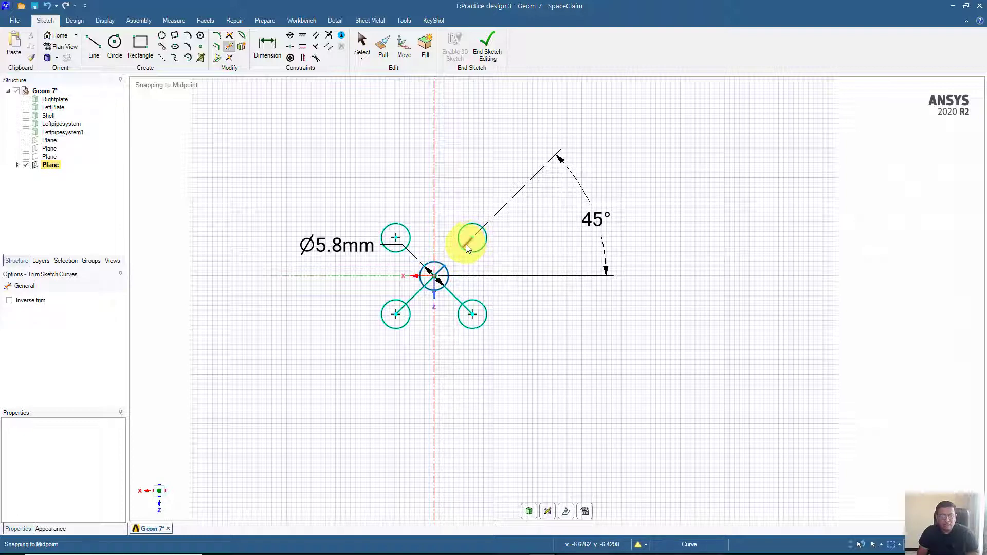
click(466, 245)
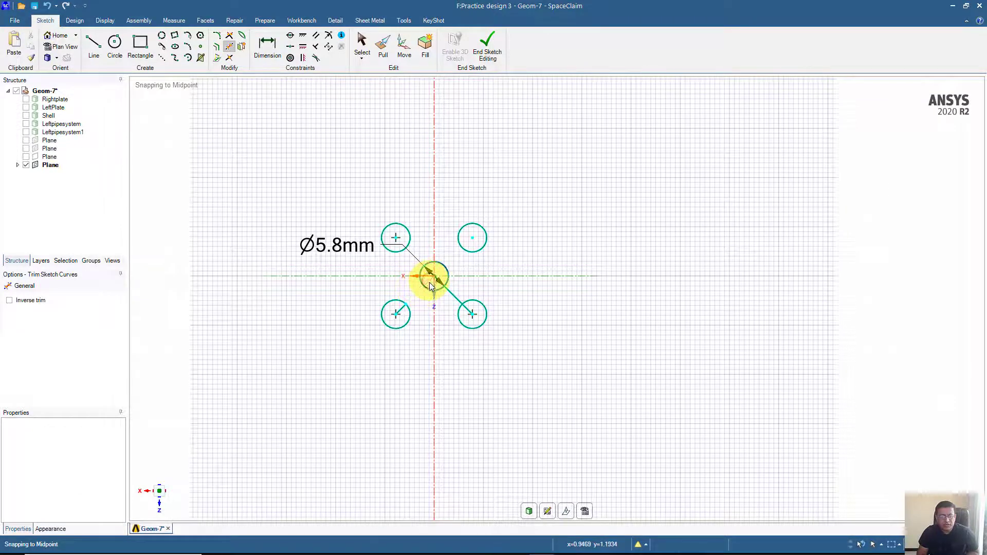
click(453, 297)
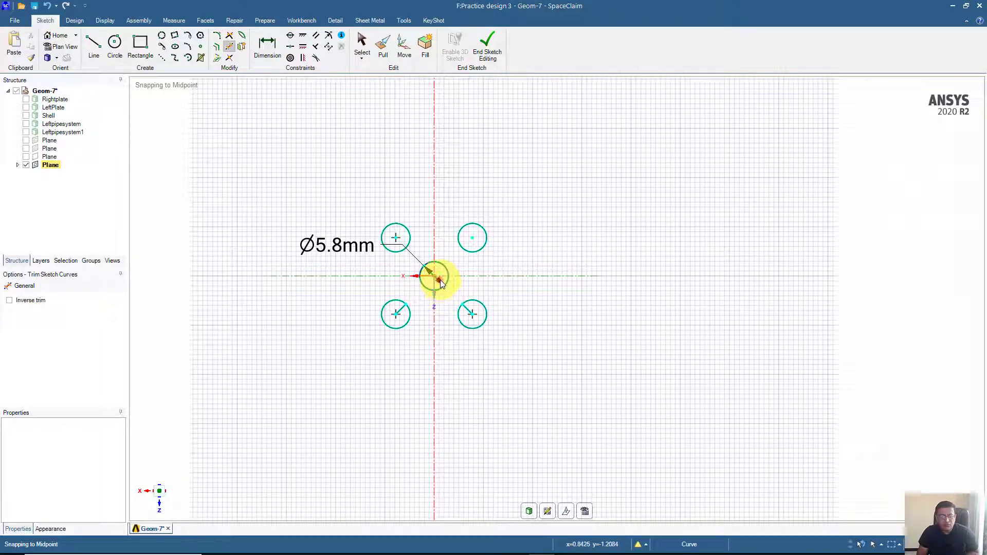
click(400, 313)
Delete the diameter dimension from the central circle
click(362, 46)
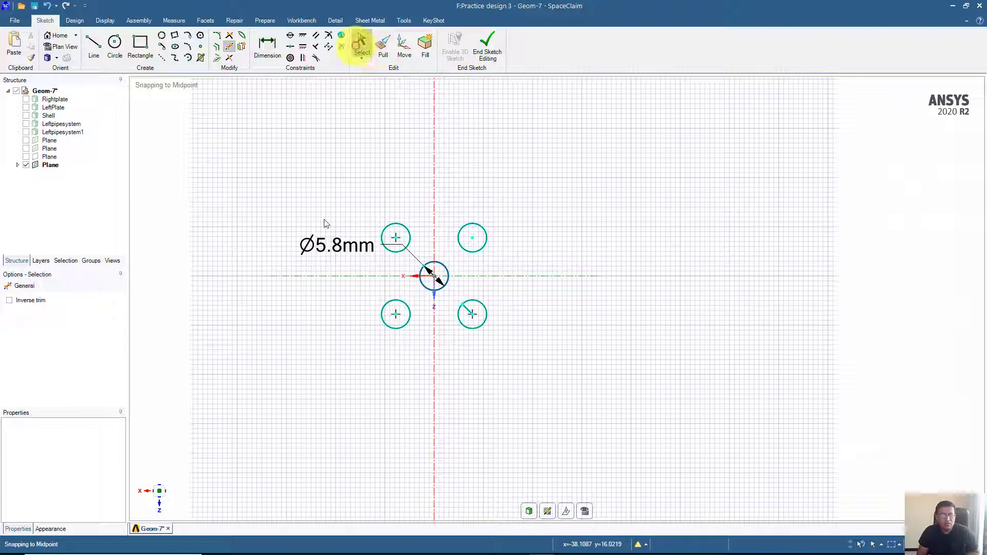
double_click(347, 250)
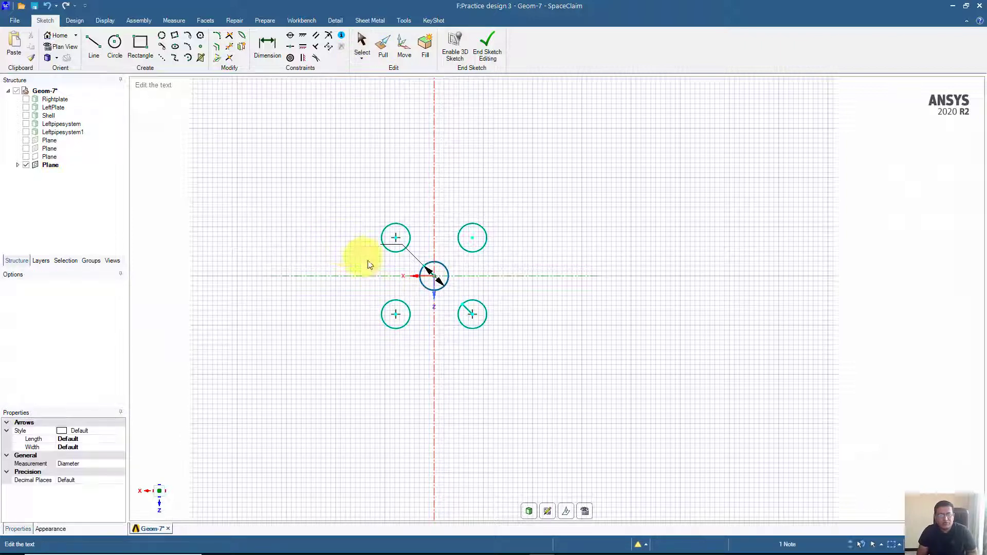
click(416, 262)
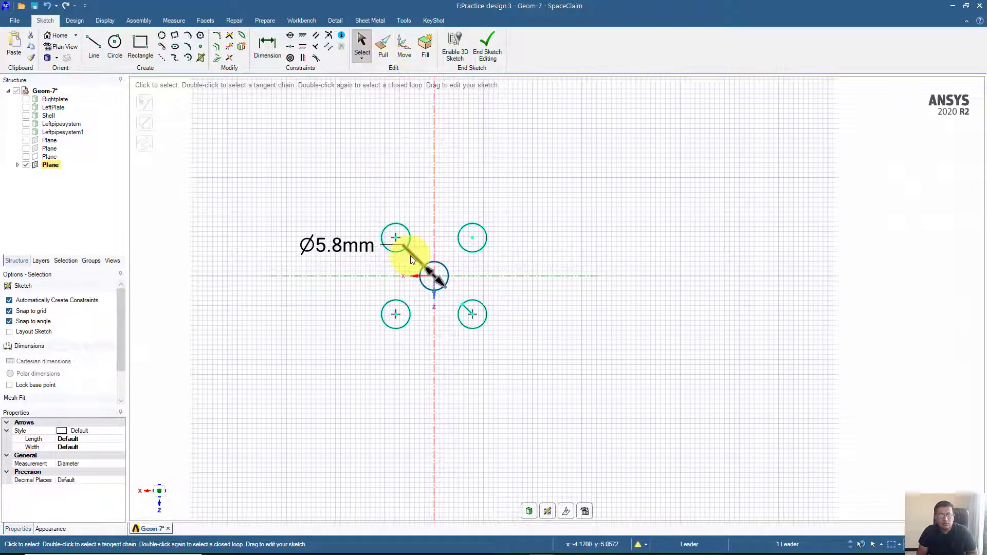
click(412, 256)
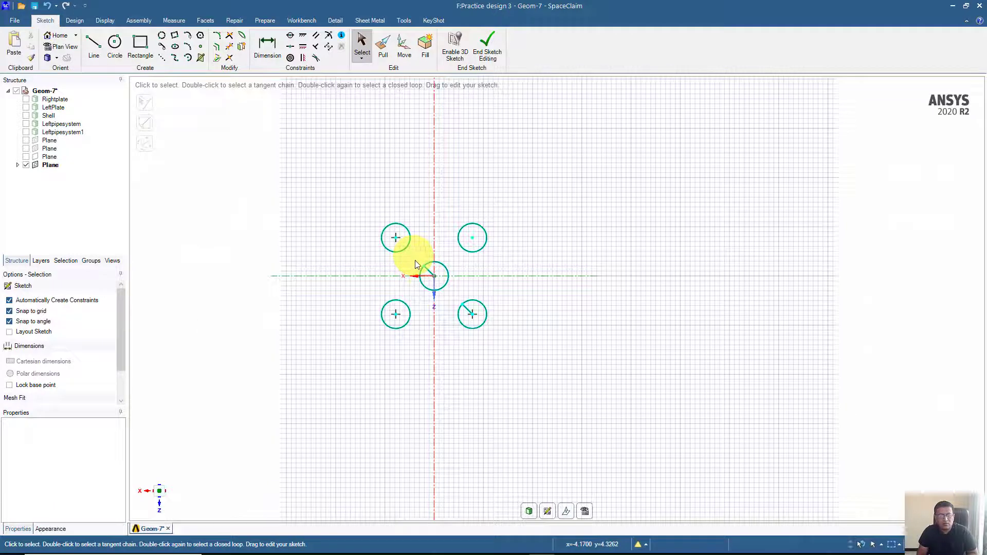
Trim away the leftover guide line stubs inside the central and lower-right circles
click(229, 47)
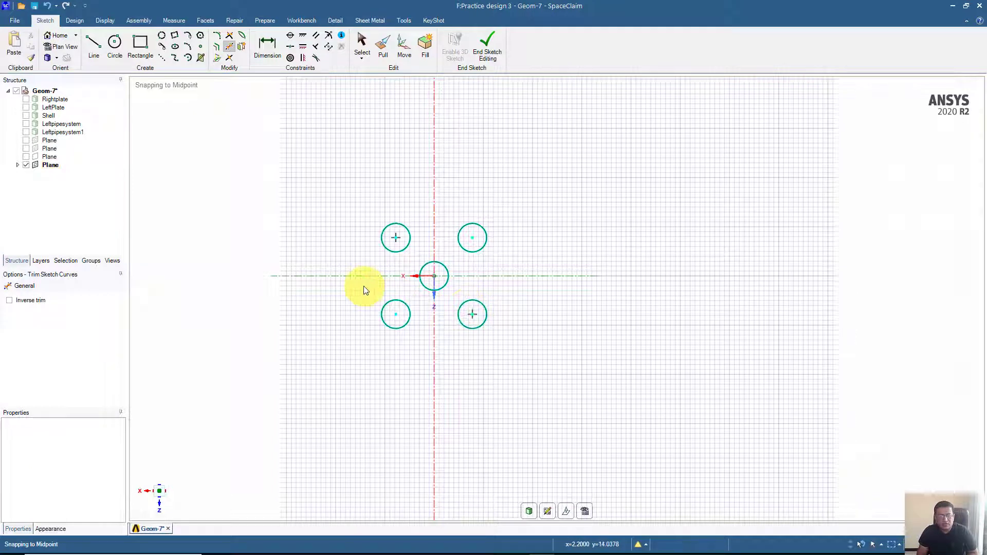
scroll(363, 286, down, 3)
scroll(363, 286, up, 4)
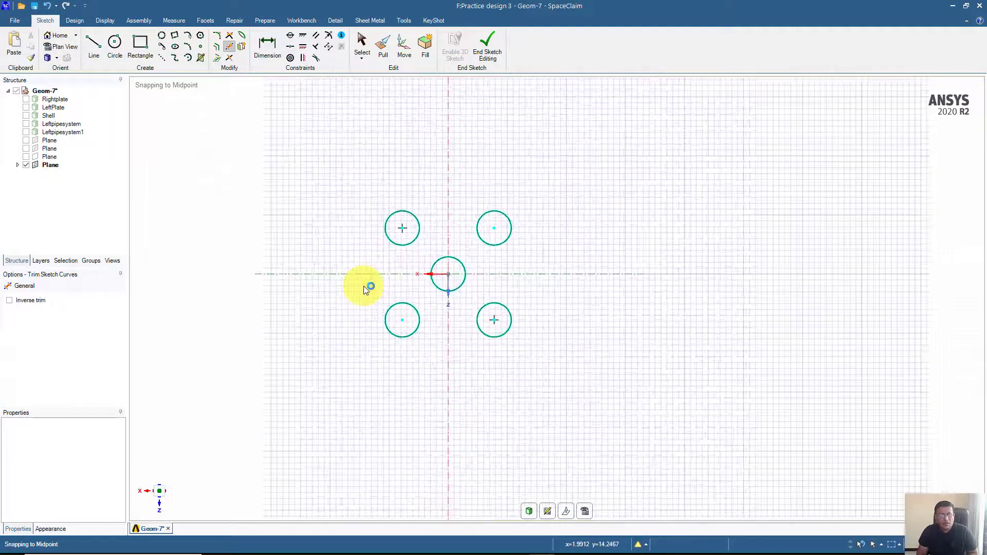
Finish editing the sketch so the five tube circles become circular surfaces
click(500, 51)
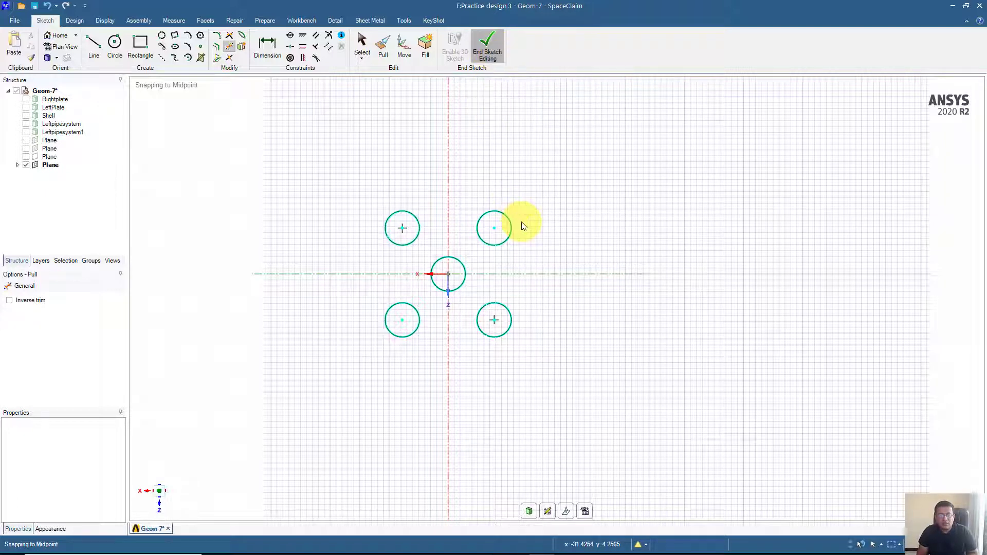
middle_drag(523, 227, 423, 209)
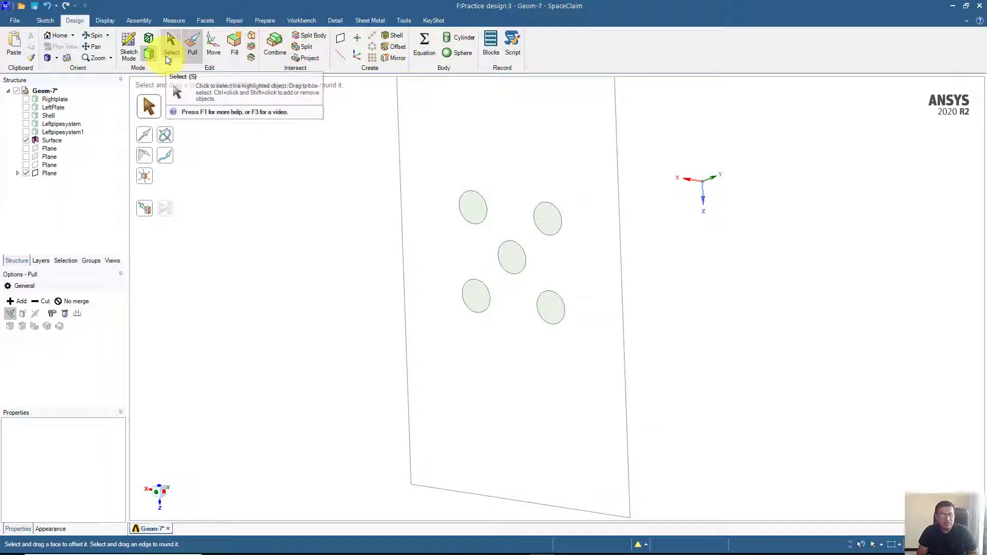
Measure the diameters of the central circle and the upper-right circle
click(55, 313)
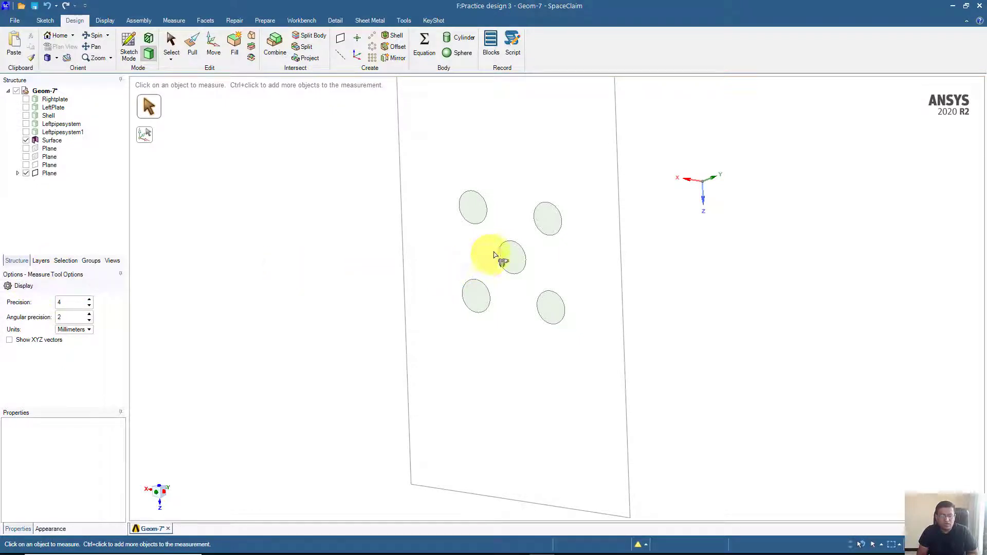
click(509, 257)
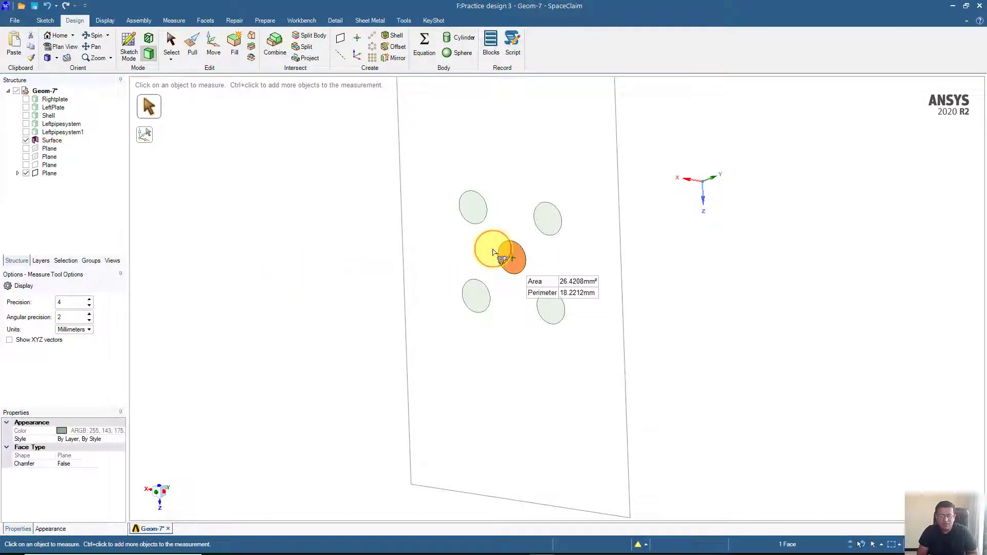
middle_drag(522, 242, 524, 250)
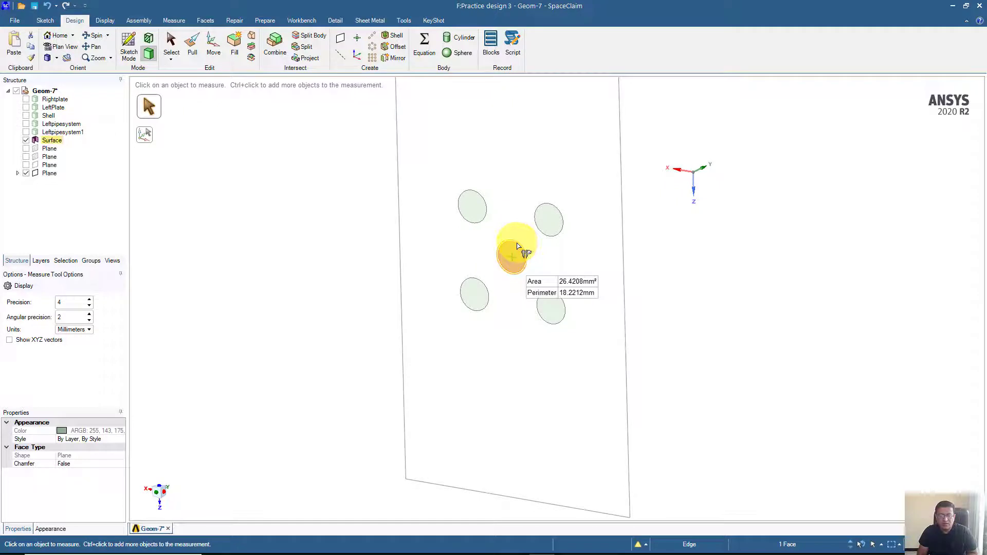
click(518, 246)
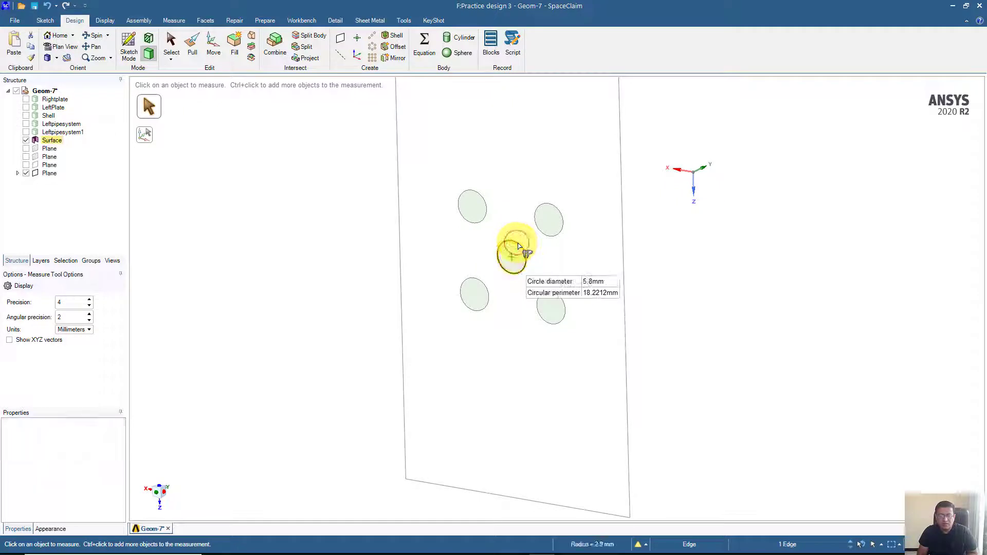
click(553, 237)
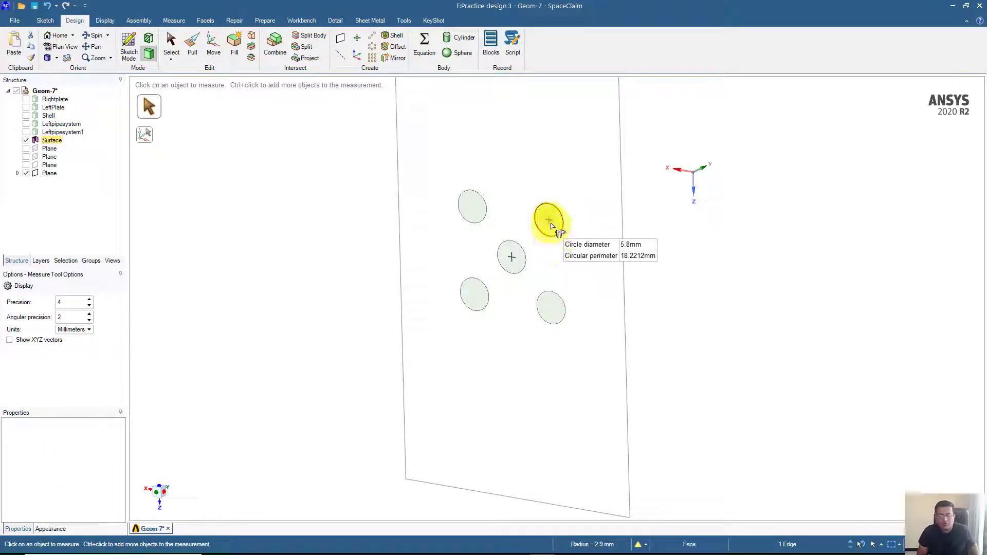
Measure the centre-to-centre distance between the central circle and the upper-right circle
click(551, 223)
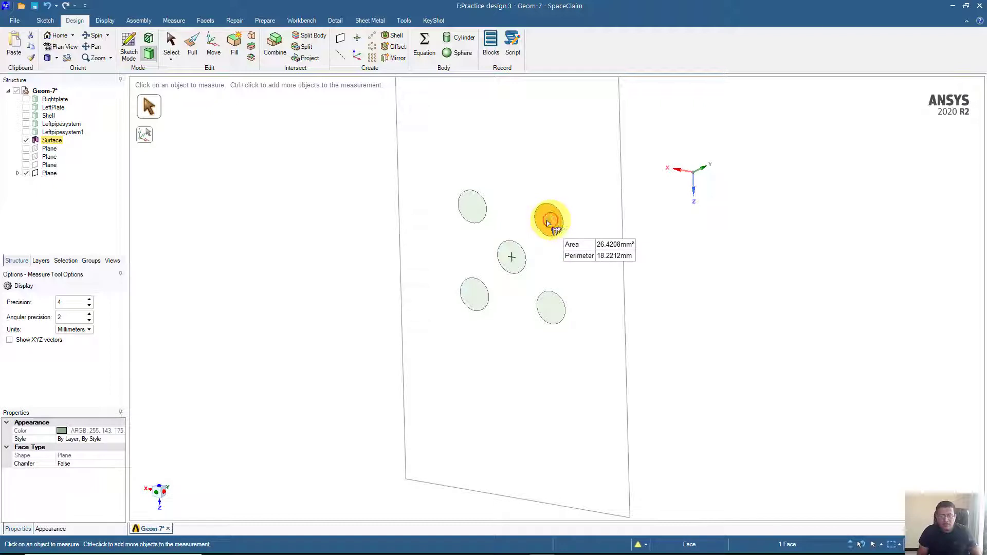
ctrl+click(512, 258)
middle_drag(511, 257, 540, 242)
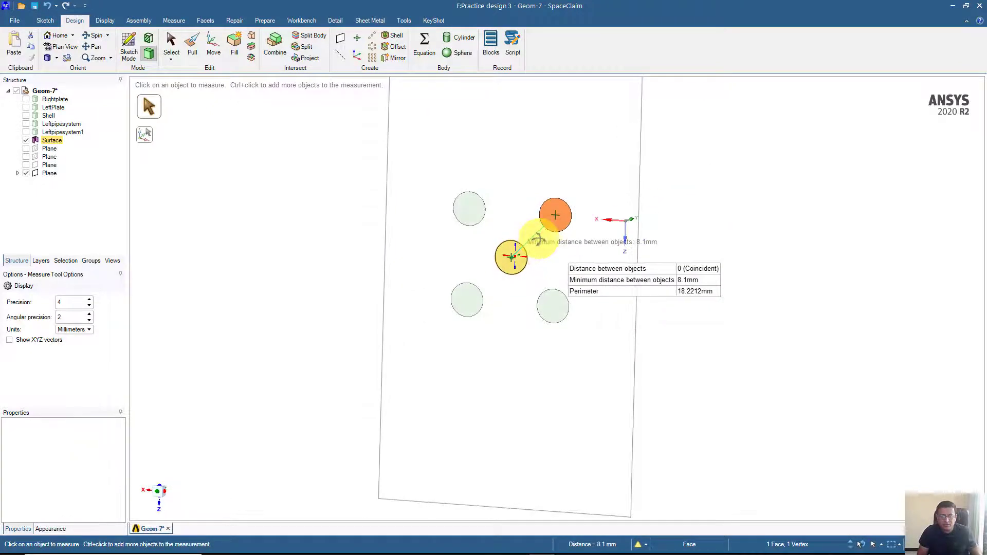
scroll(538, 273, up, 5)
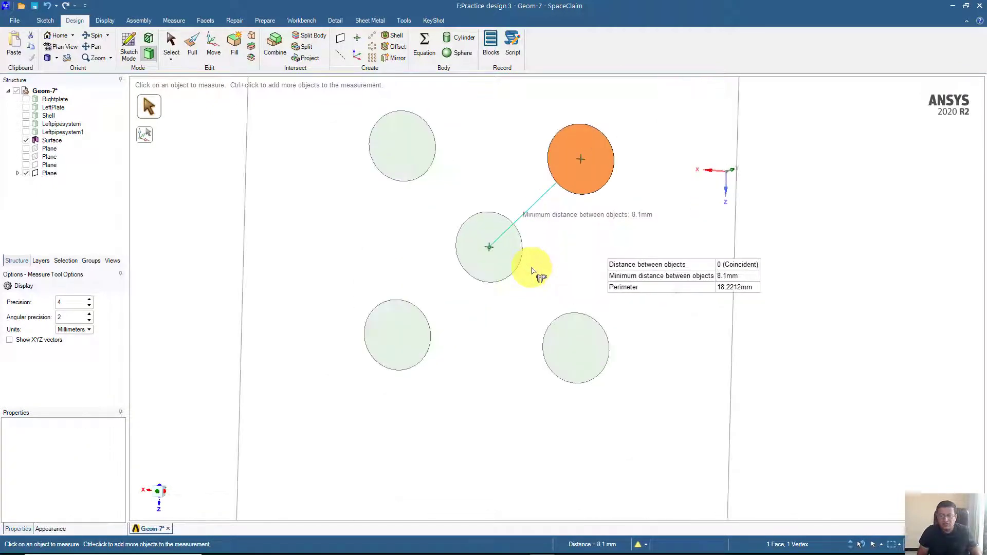
click(541, 262)
click(496, 250)
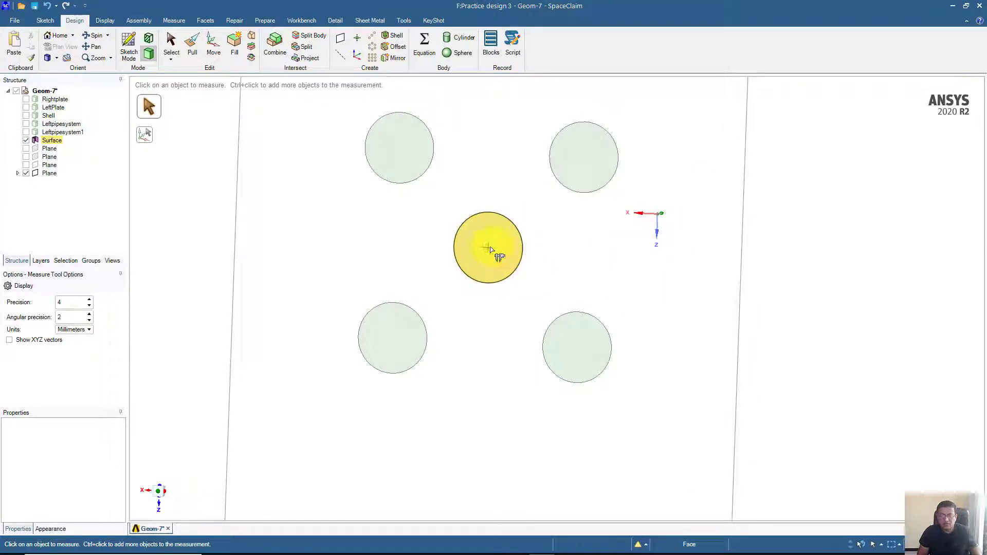
click(490, 249)
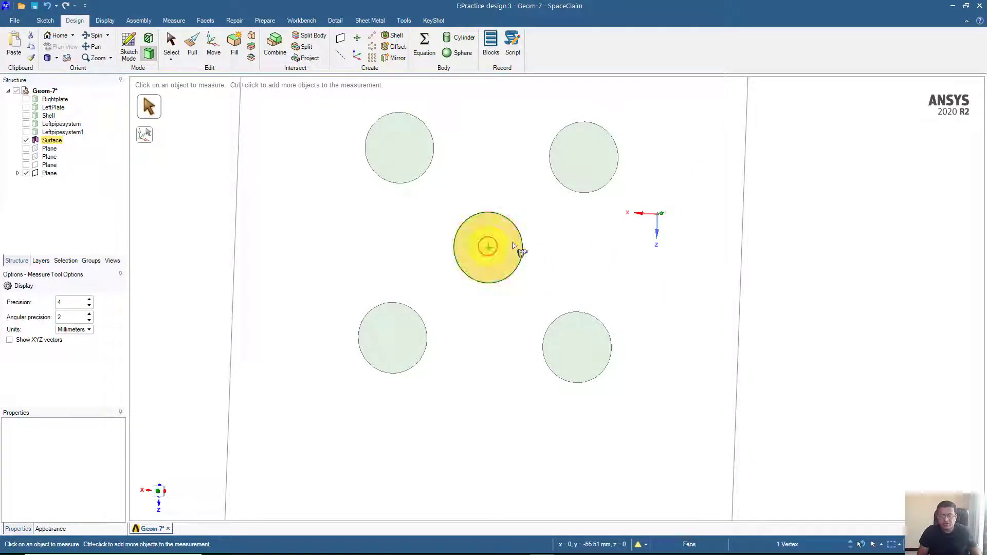
ctrl+click(583, 157)
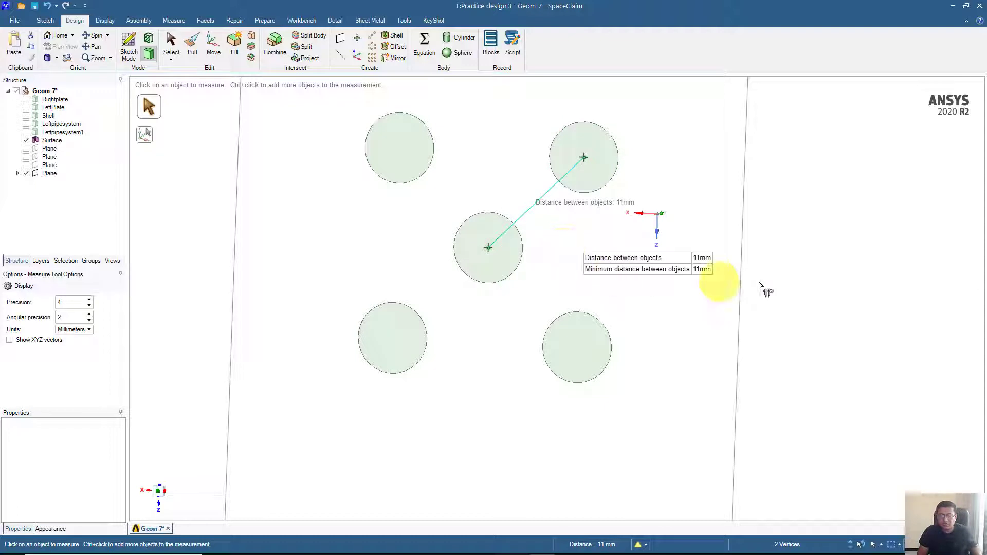
click(560, 275)
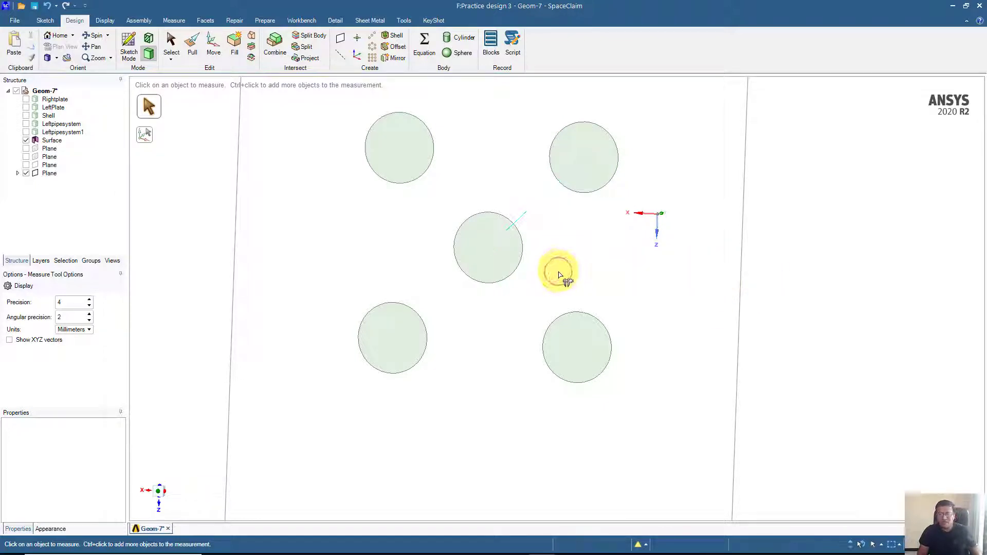
Show the Rightplate and LeftPlate bodies alongside the five tube circles
scroll(267, 150, down, 3)
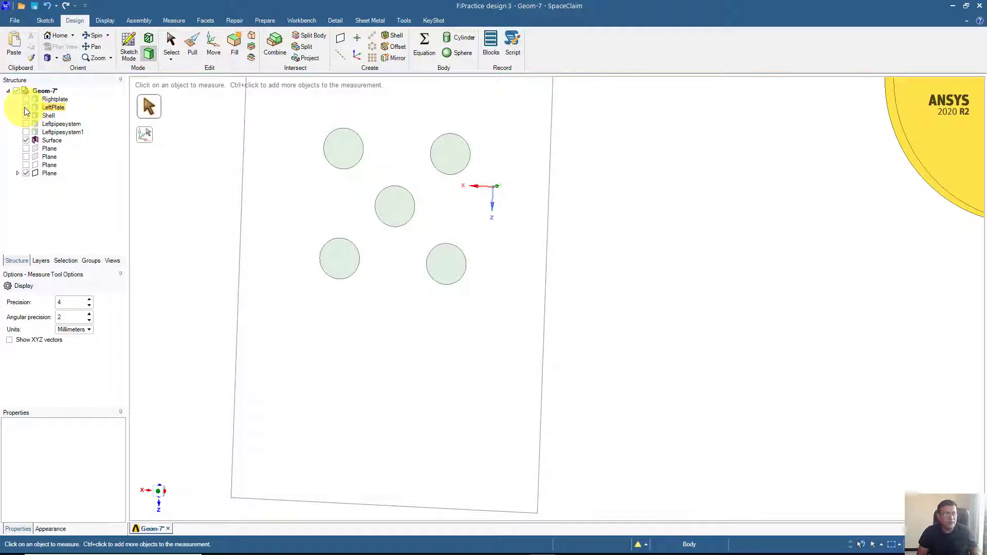
click(24, 102)
scroll(353, 189, down, 3)
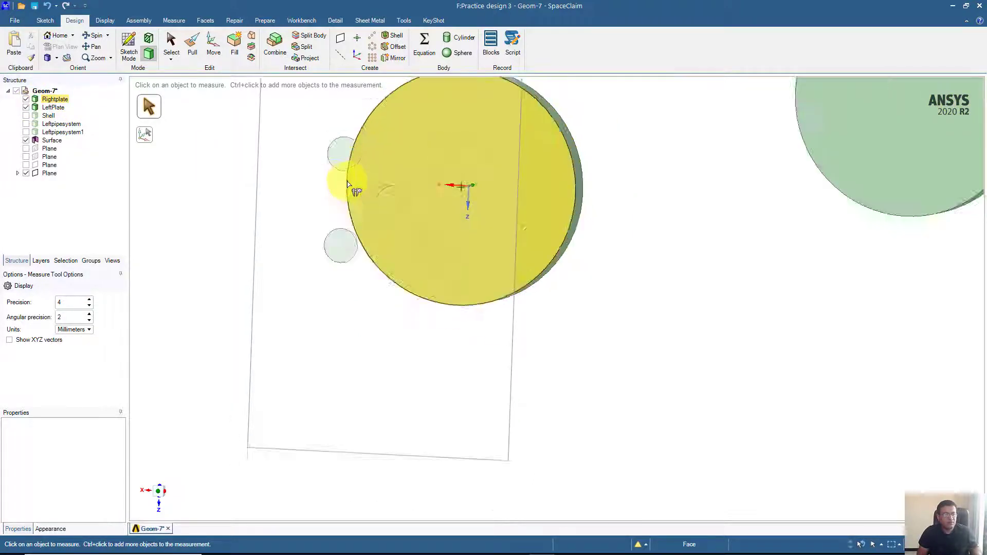
middle_drag(340, 190, 242, 195)
scroll(246, 196, down, 1)
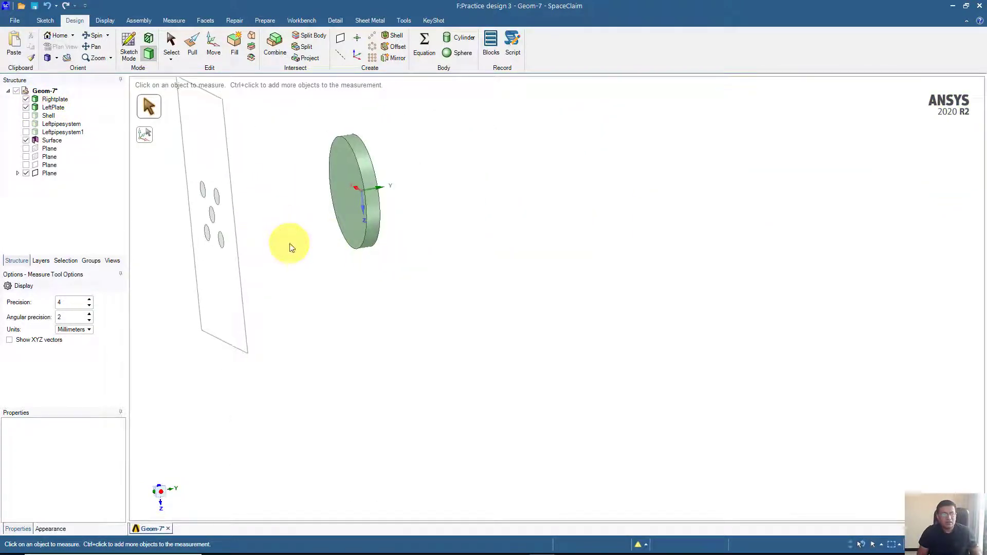
click(193, 45)
drag(214, 210, 324, 291)
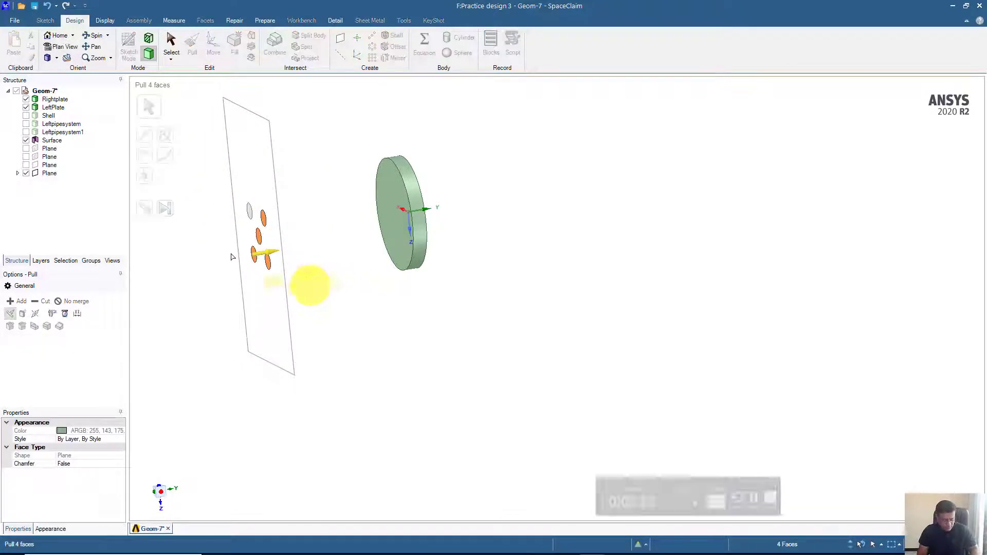
drag(294, 253, 264, 227)
click(48, 9)
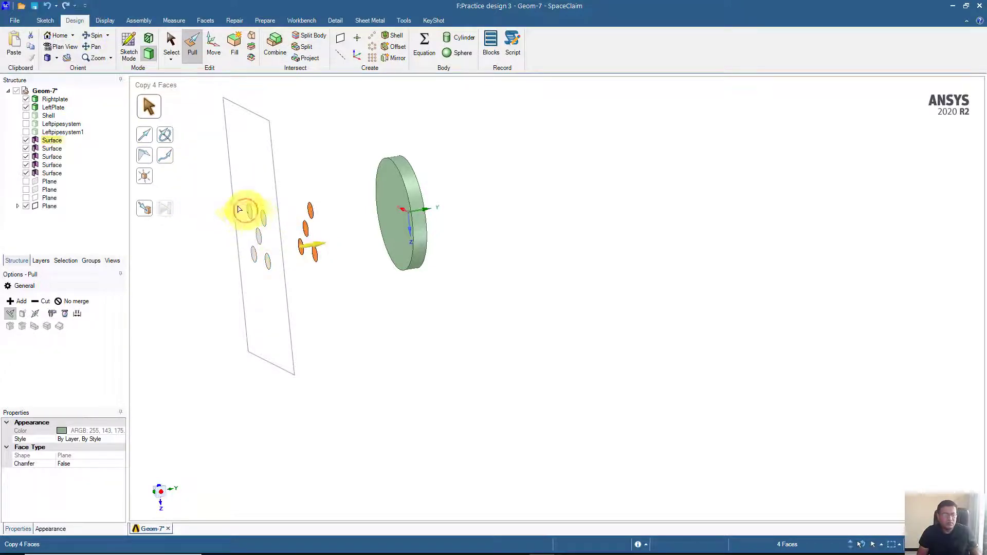
click(47, 6)
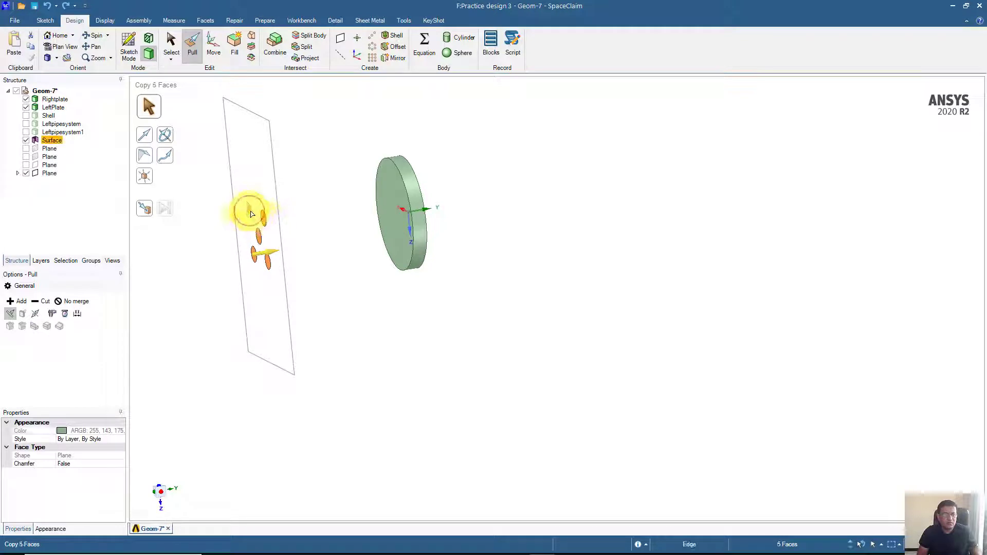
Pull all five circular faces about 432 mm through both plates with No merge, forming five separate solid tubes
ctrl+click(249, 211)
middle_drag(275, 227, 237, 279)
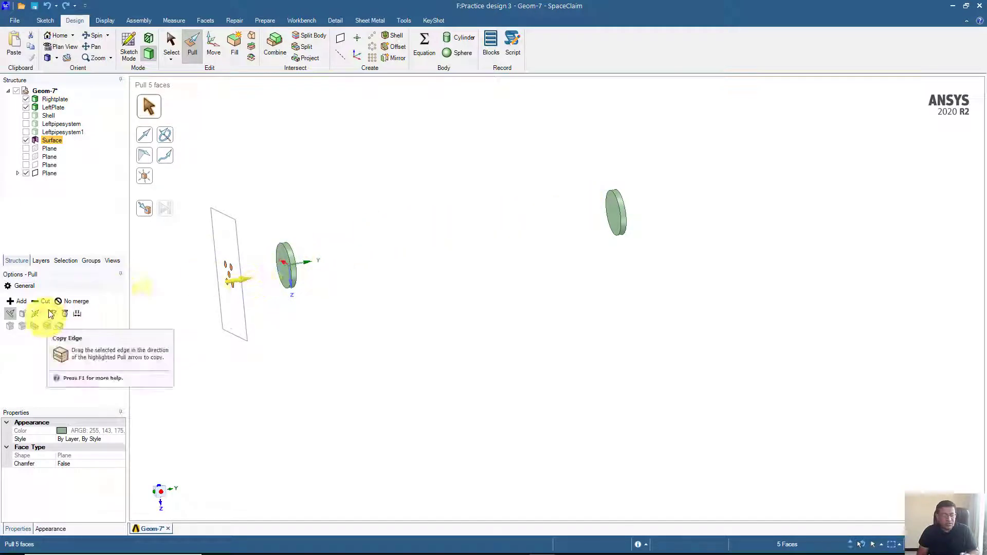
click(63, 301)
middle_drag(265, 278, 242, 283)
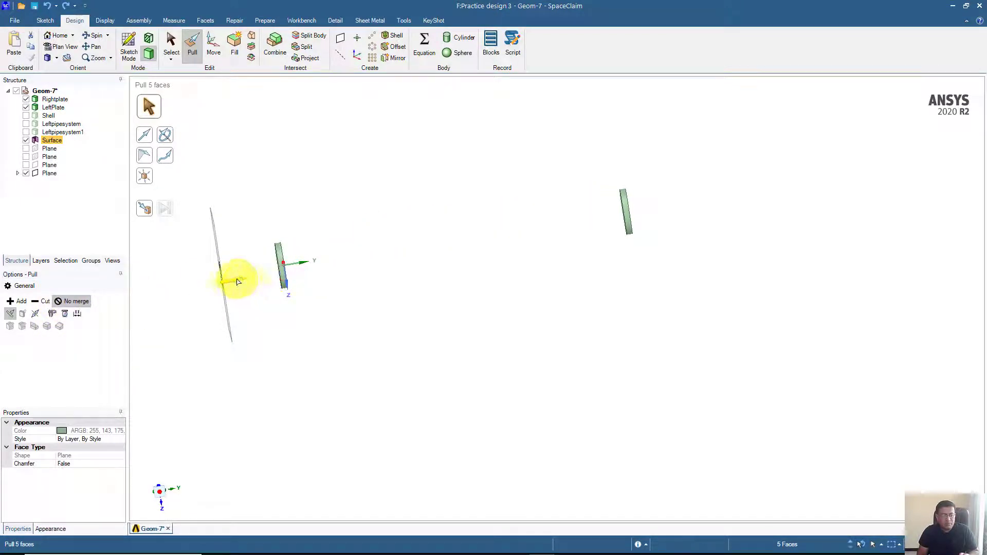
drag(237, 282, 727, 210)
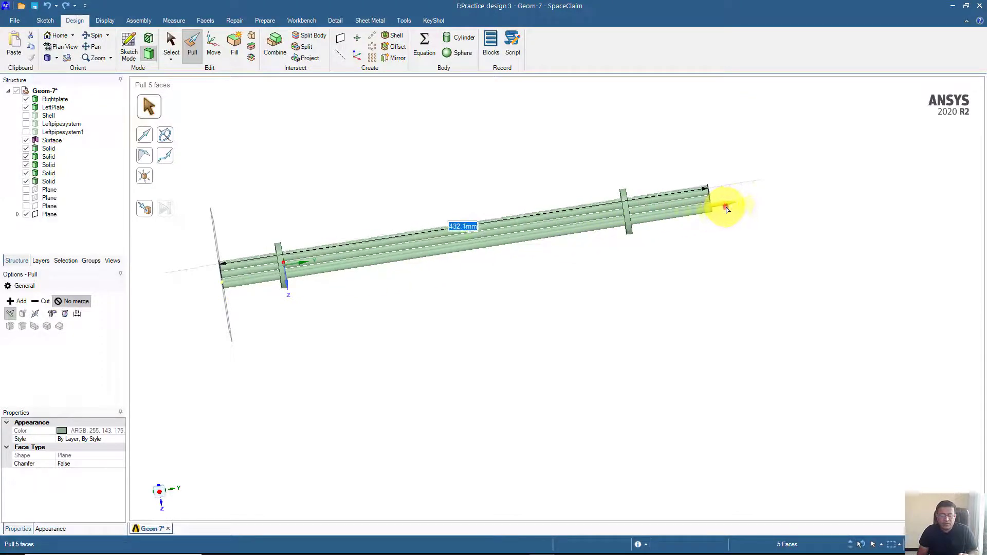
click(565, 285)
Hide the sketch plane at the left end of the tubes
middle_drag(555, 283, 617, 280)
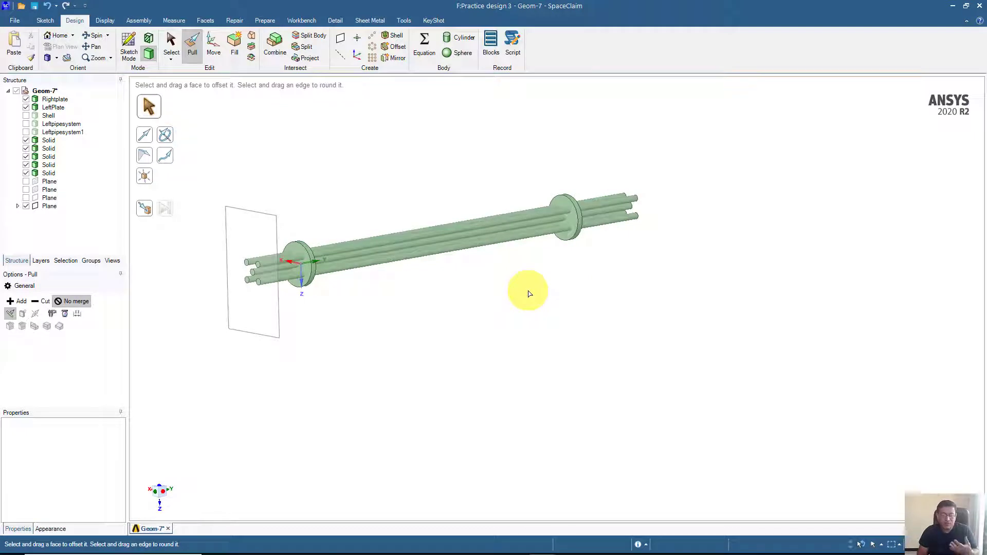
middle_drag(516, 294, 489, 295)
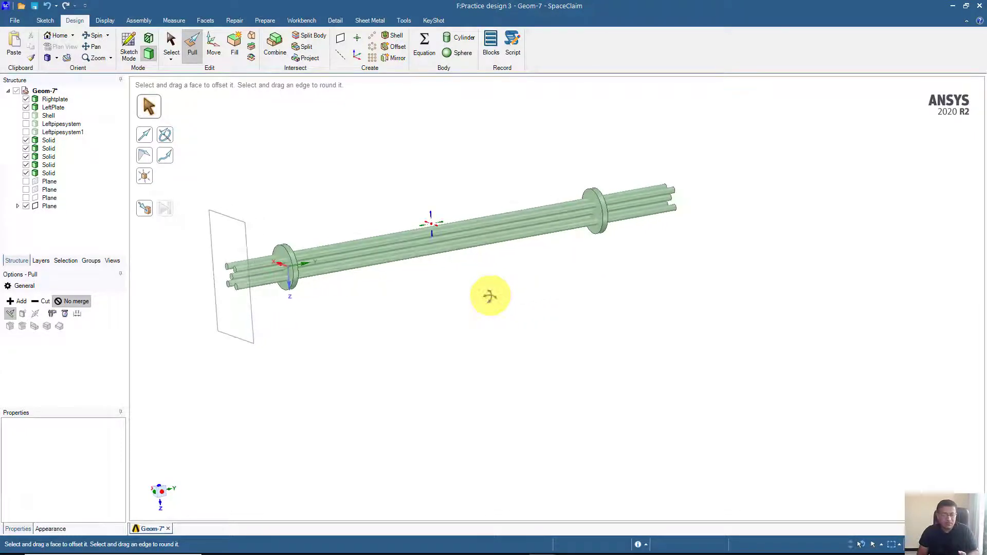
scroll(478, 295, up, 3)
ctrl+middle_drag(374, 294, 512, 306)
click(174, 56)
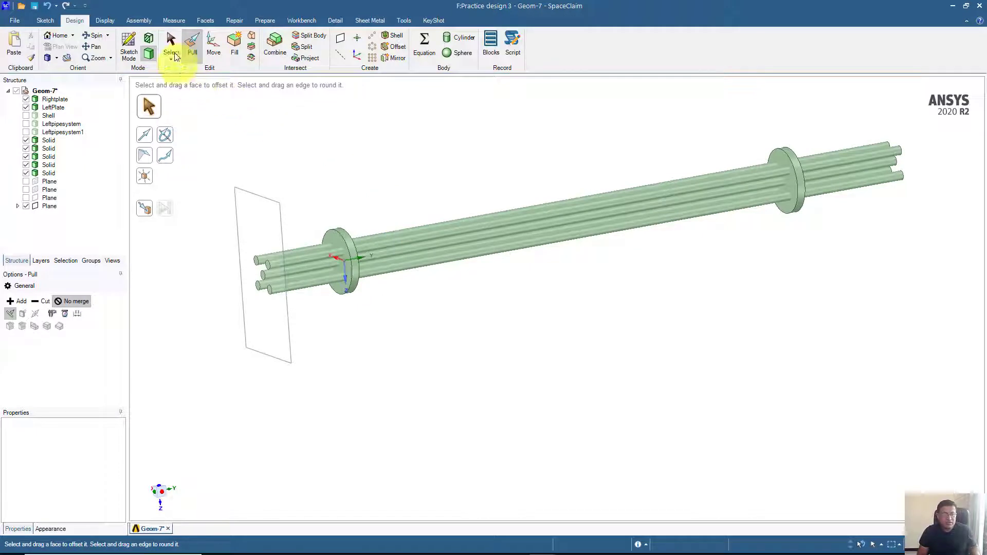
click(26, 206)
Create one plane on the outer face of the left plate and another on the outer face of the right plate
scroll(309, 208, up, 5)
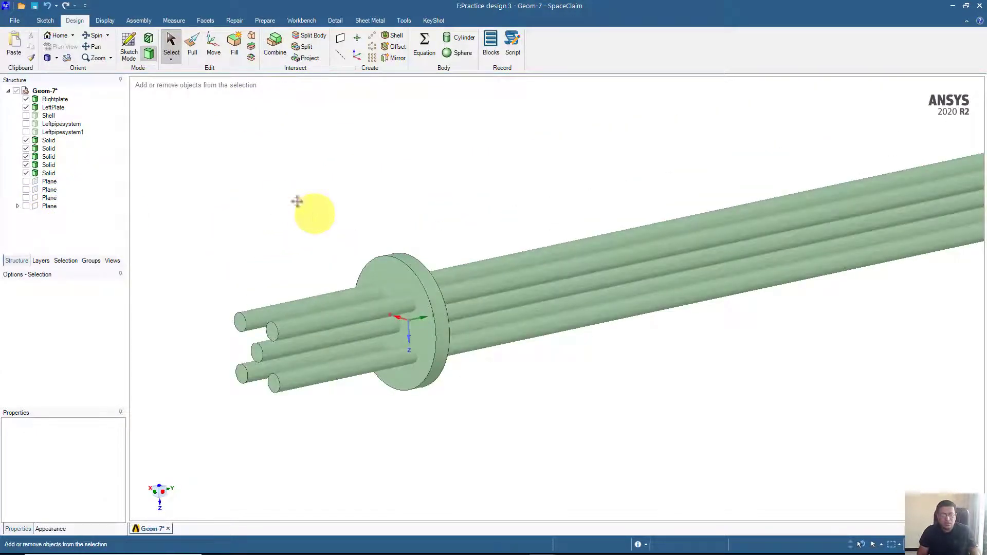
ctrl+middle_drag(297, 202, 252, 187)
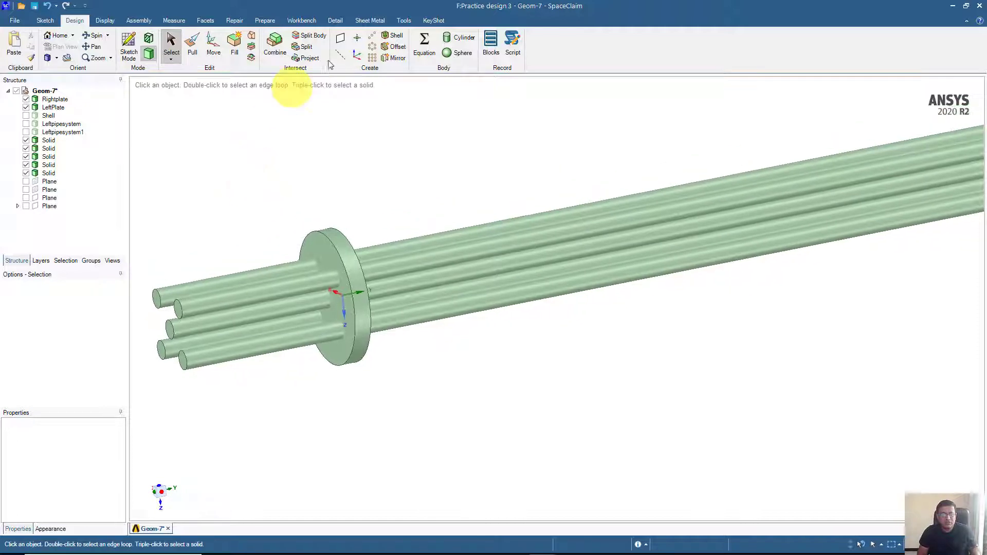
click(341, 38)
middle_drag(311, 167, 292, 188)
click(304, 249)
scroll(295, 259, down, 4)
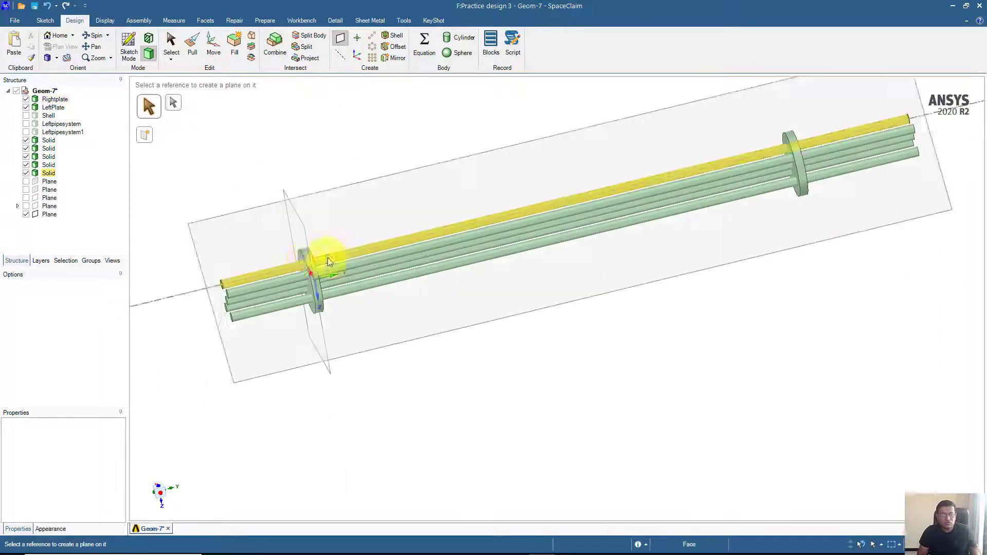
middle_drag(329, 262, 626, 269)
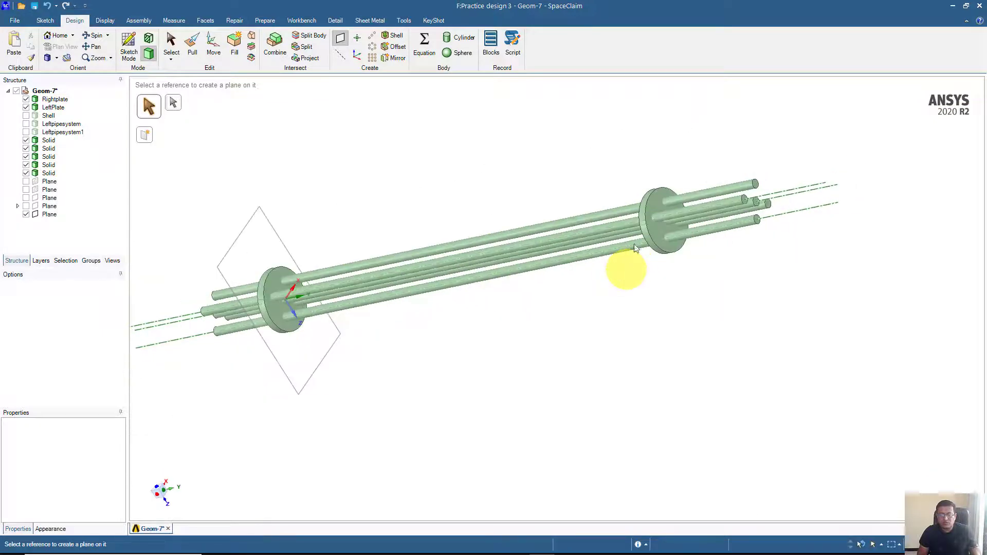
click(661, 210)
middle_drag(613, 220, 391, 195)
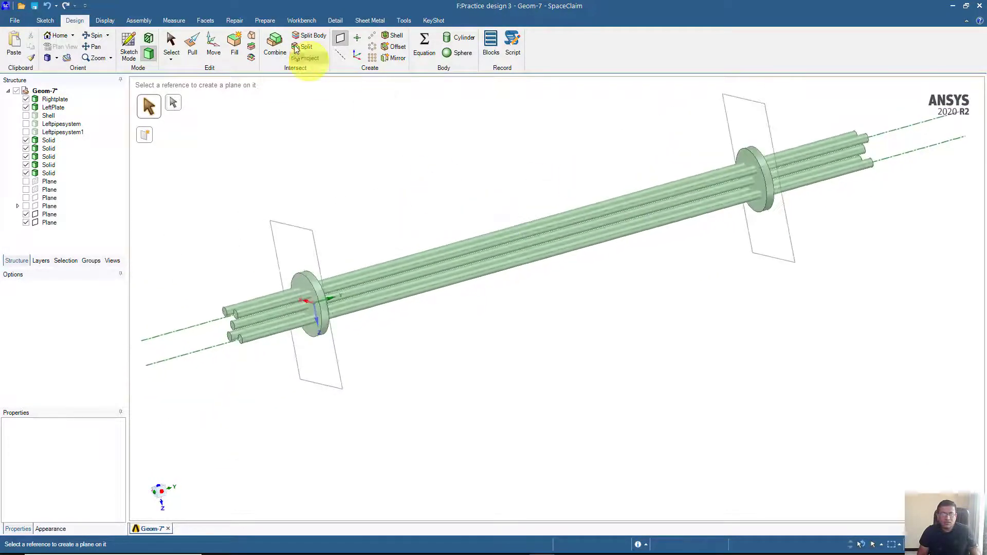
Cut the rear upper tube with the left plate's outer plane using Combine and remove the stub sticking out beyond the plate
click(275, 47)
click(263, 299)
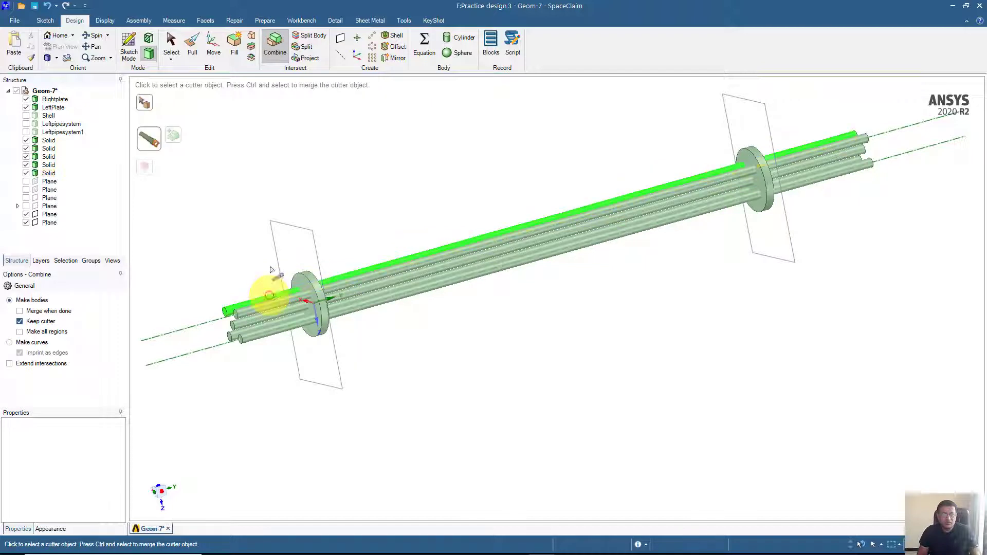
click(275, 250)
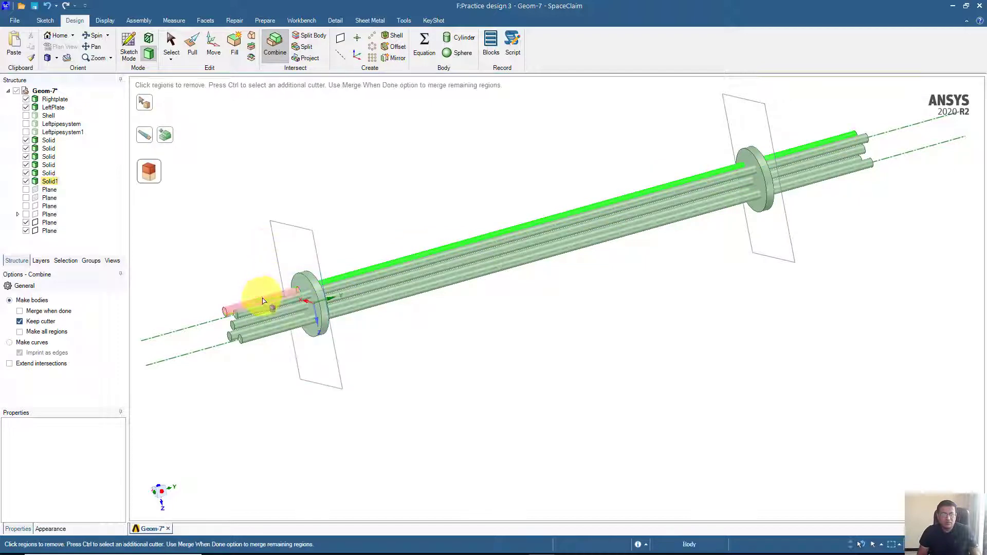
click(263, 301)
click(278, 256)
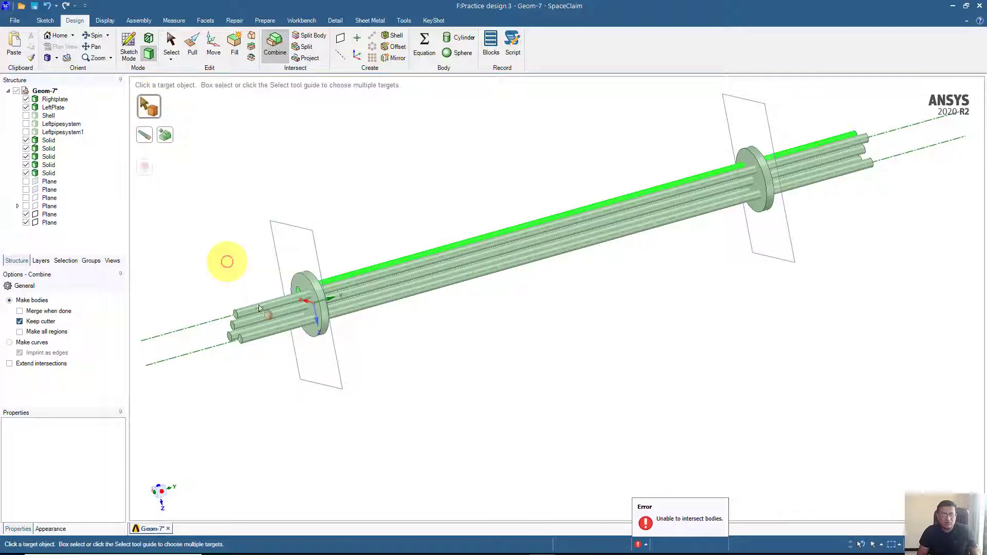
Cut the front upper tube with the left plate's outer plane using Combine and remove the stub beyond the plate
click(261, 296)
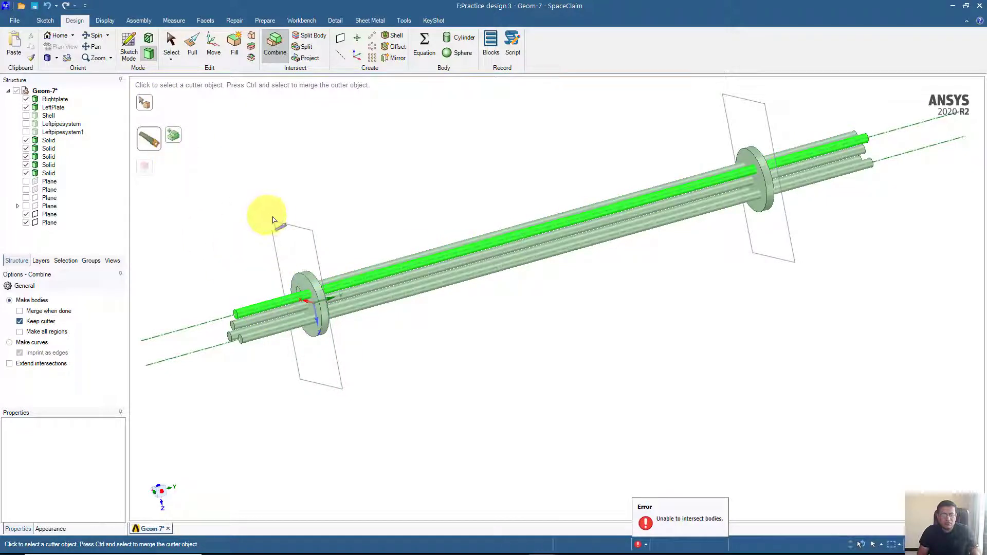
click(276, 224)
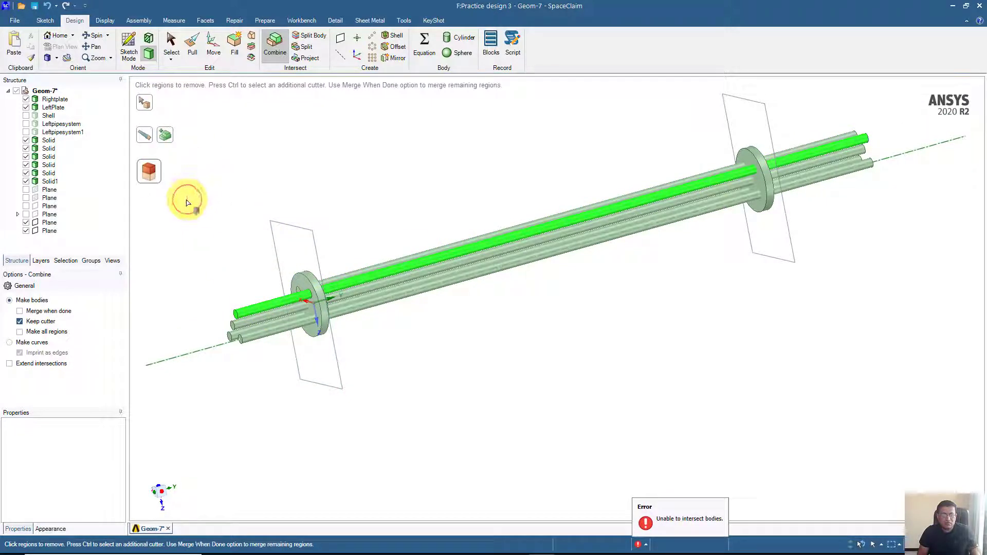
click(289, 301)
Split the middle tube at the left plate's outer plane using Combine
click(144, 110)
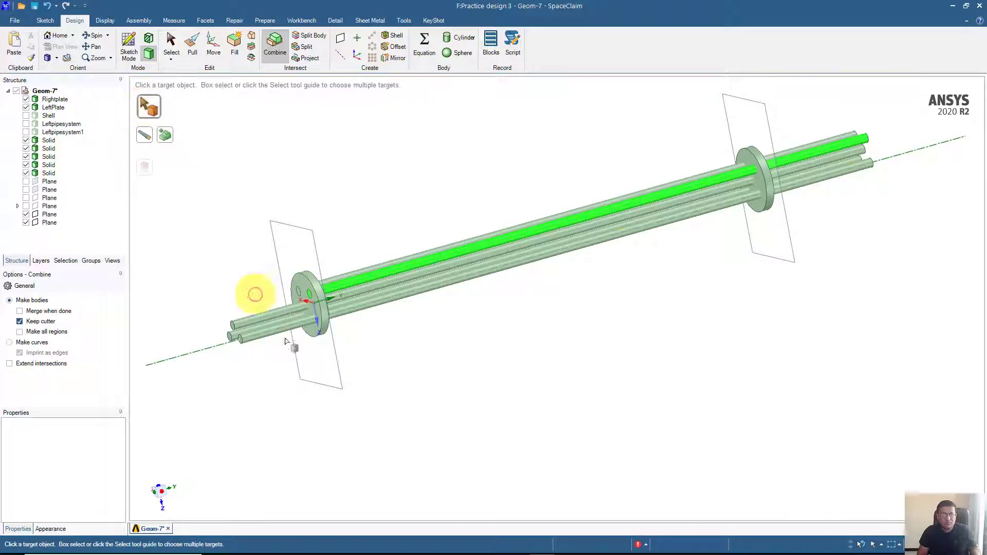
click(279, 306)
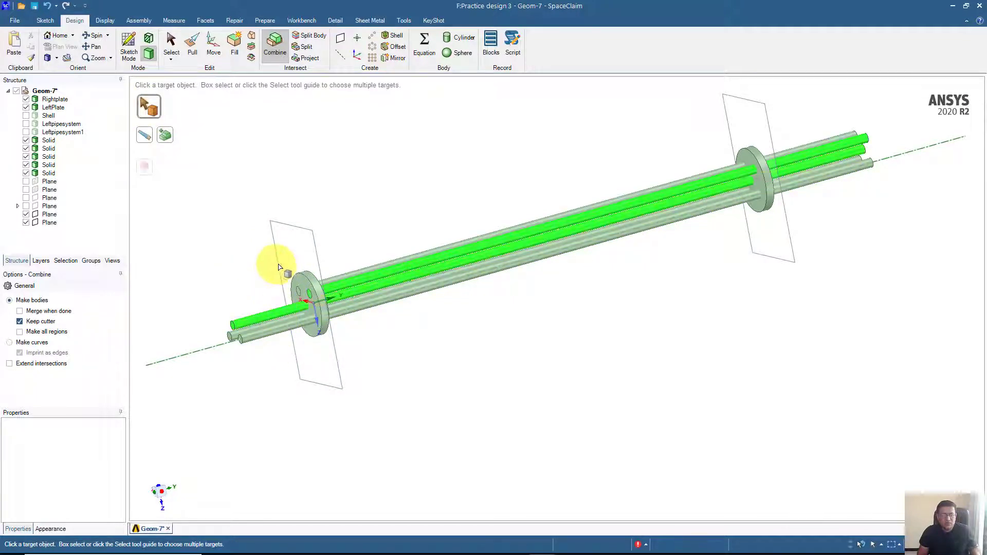
click(146, 136)
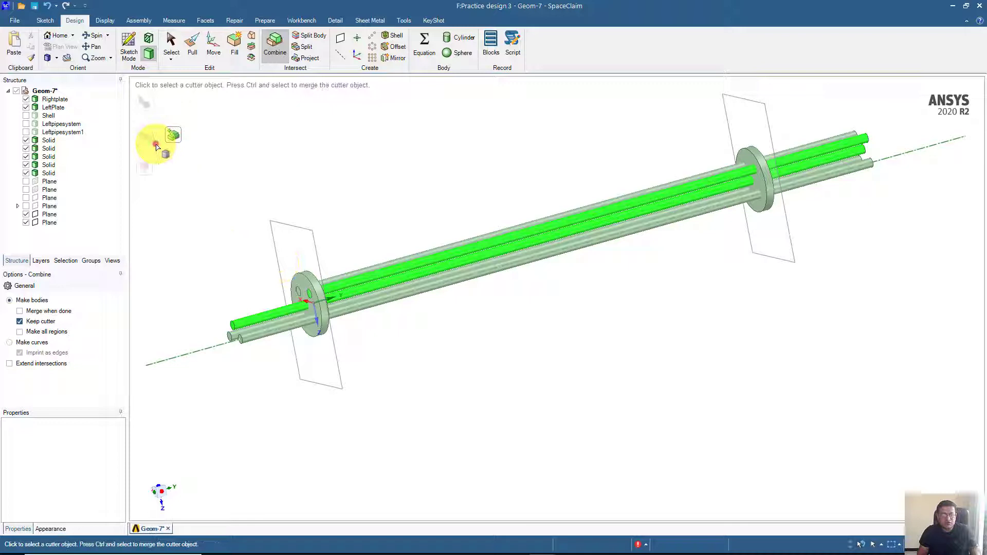
click(275, 251)
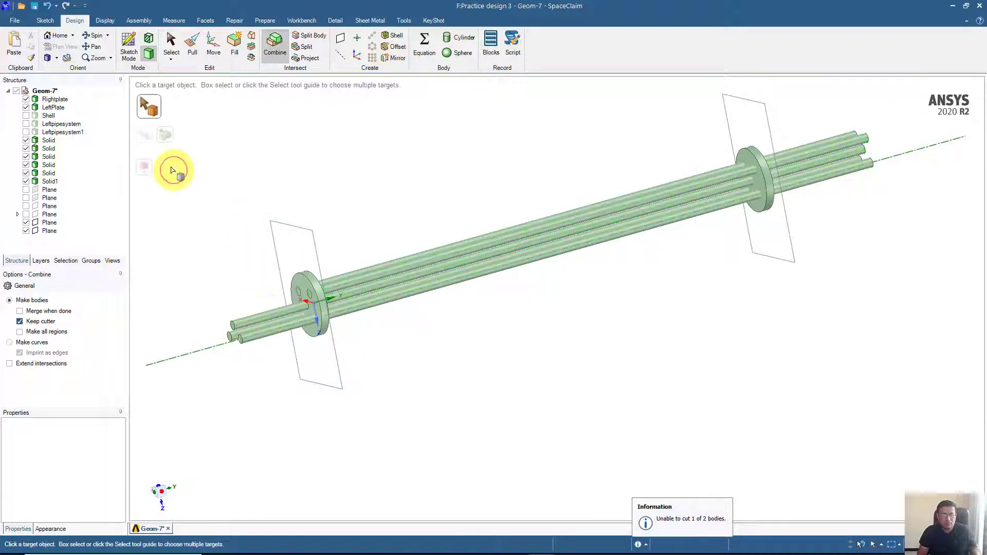
Try to cut the middle tube's protruding stub with the left plate's outer plane again
middle_drag(258, 249, 294, 266)
scroll(294, 267, up, 3)
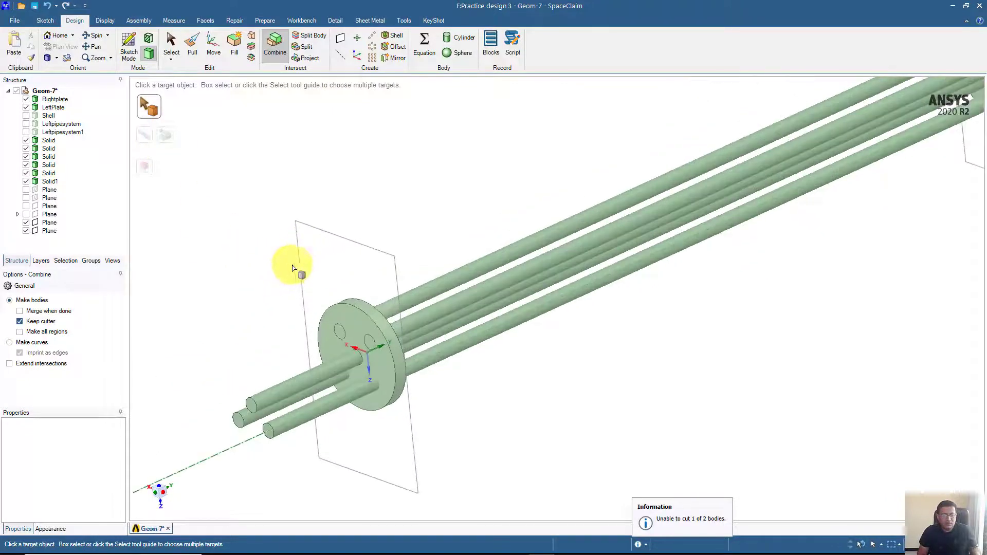
ctrl+middle_drag(269, 307, 203, 176)
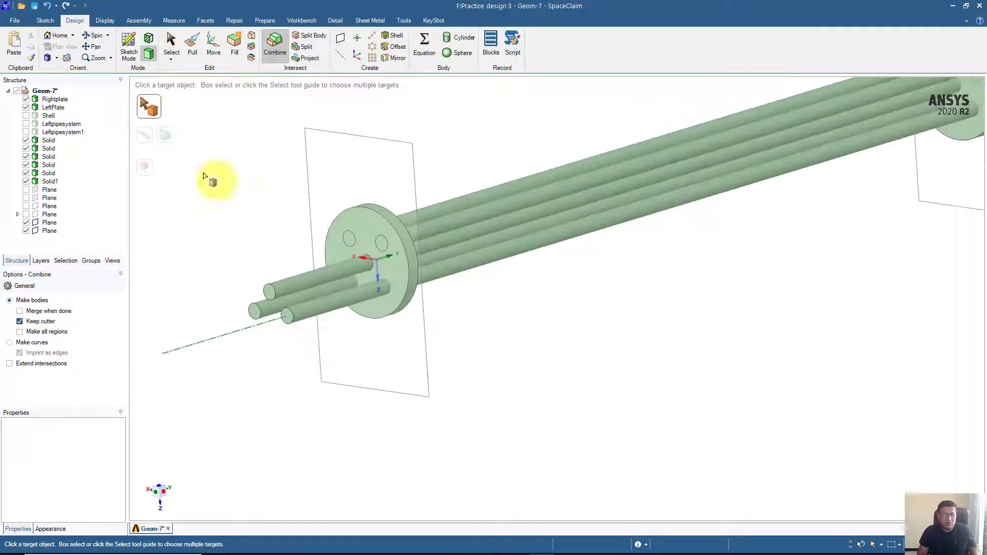
click(290, 283)
click(311, 169)
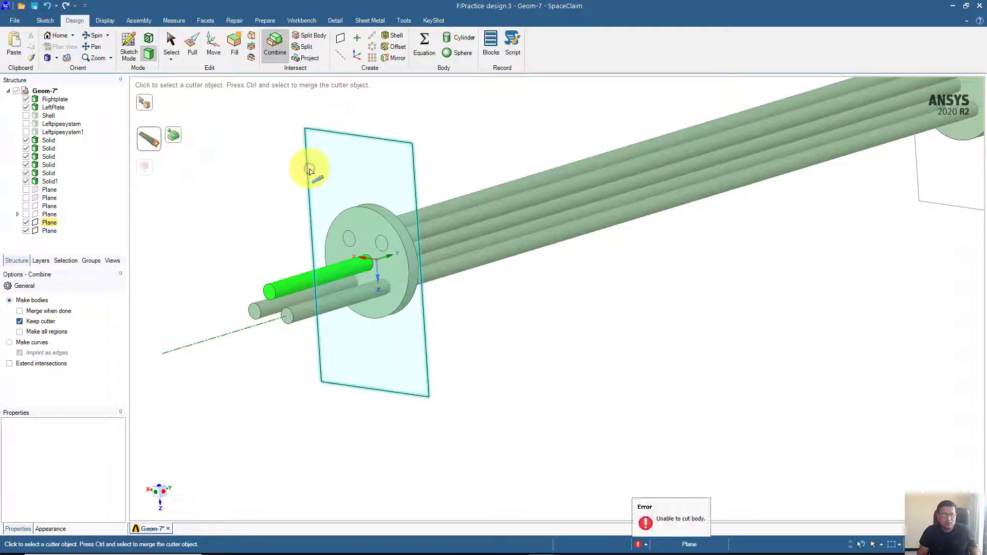
click(279, 189)
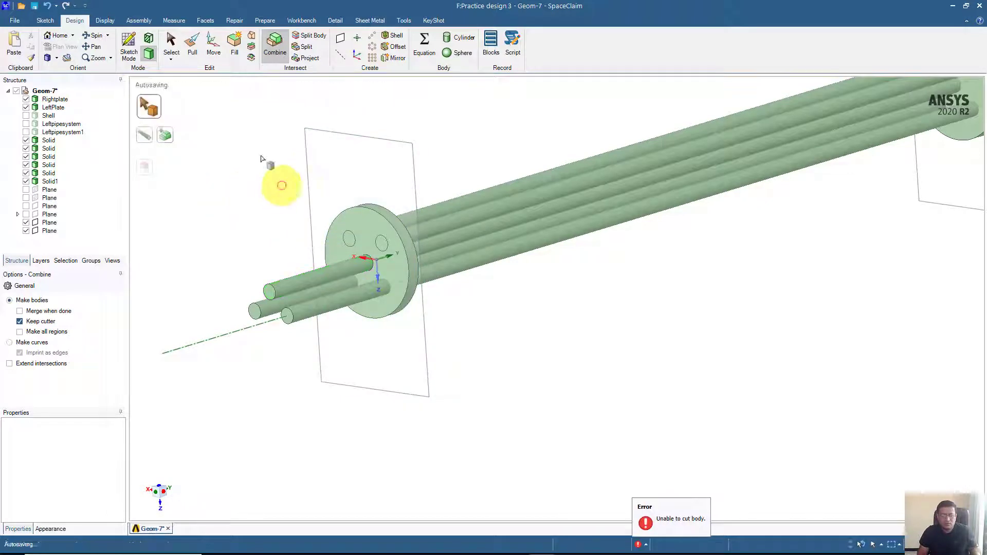
Delete the middle tube's stub sticking out beyond the left plate
click(186, 48)
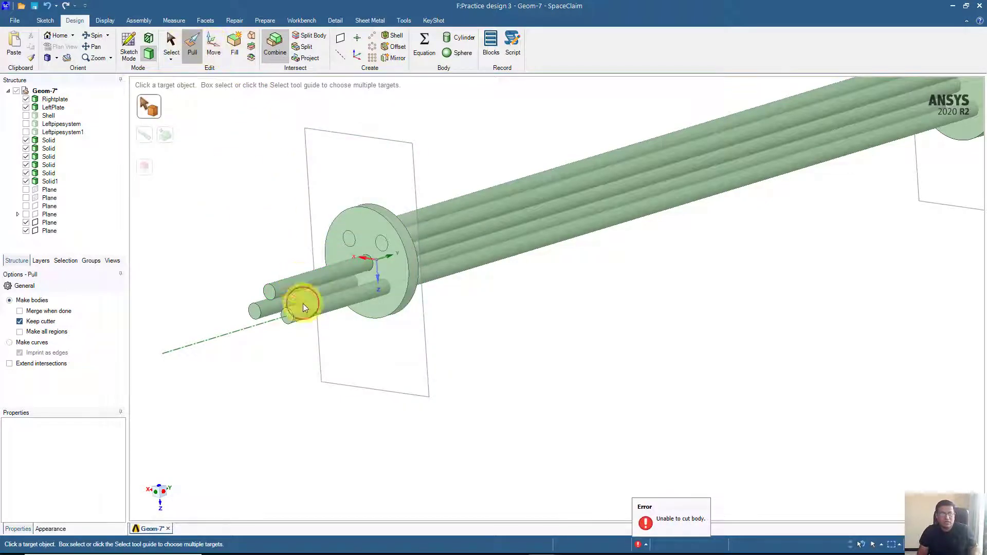
click(304, 304)
click(171, 45)
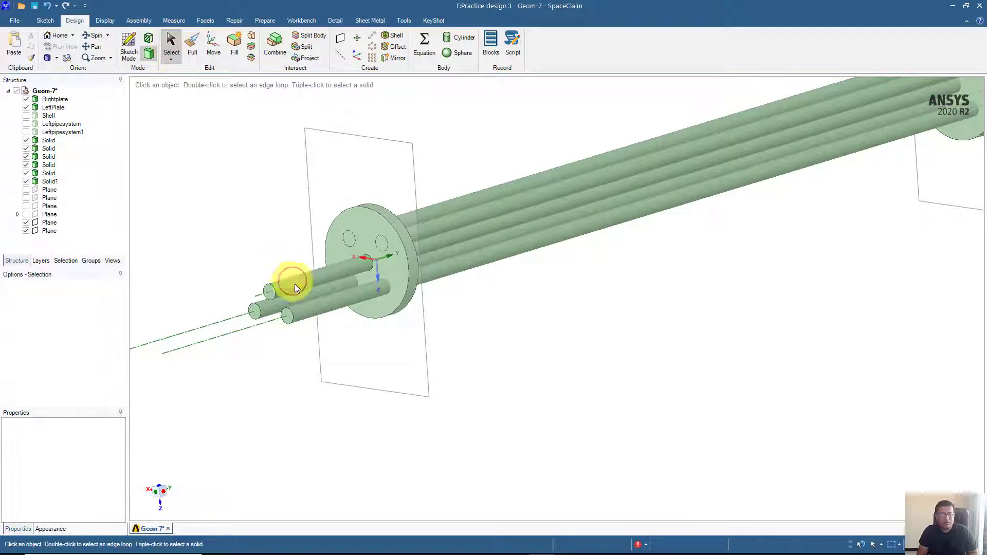
click(299, 284)
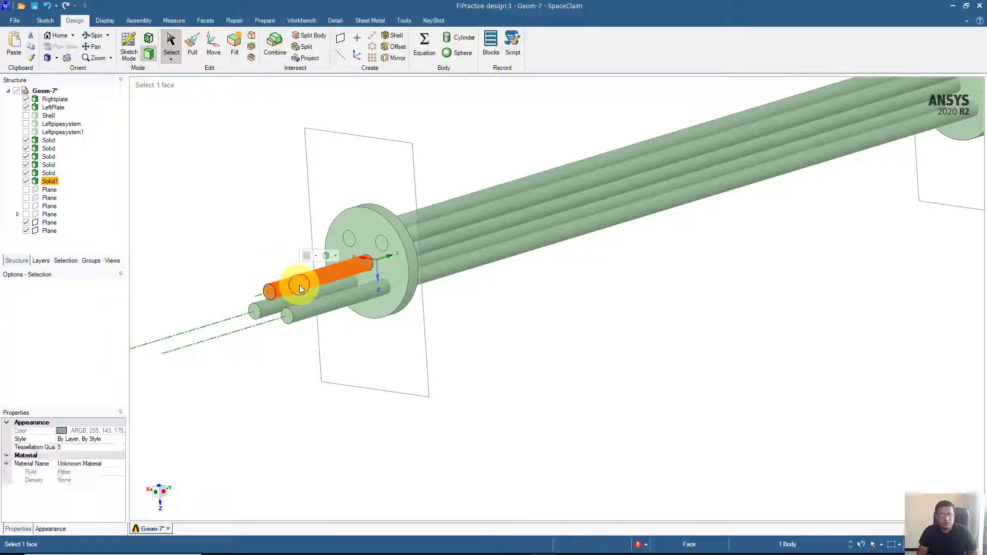
key(Delete)
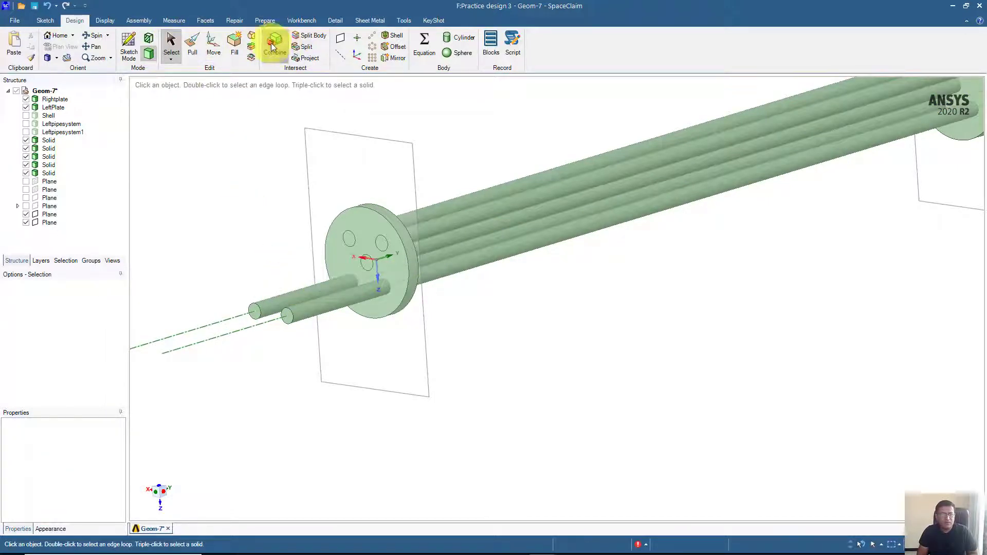
Cut the rear lower tube with the left plate's outer plane using Combine and remove its protruding stub
click(274, 44)
click(301, 301)
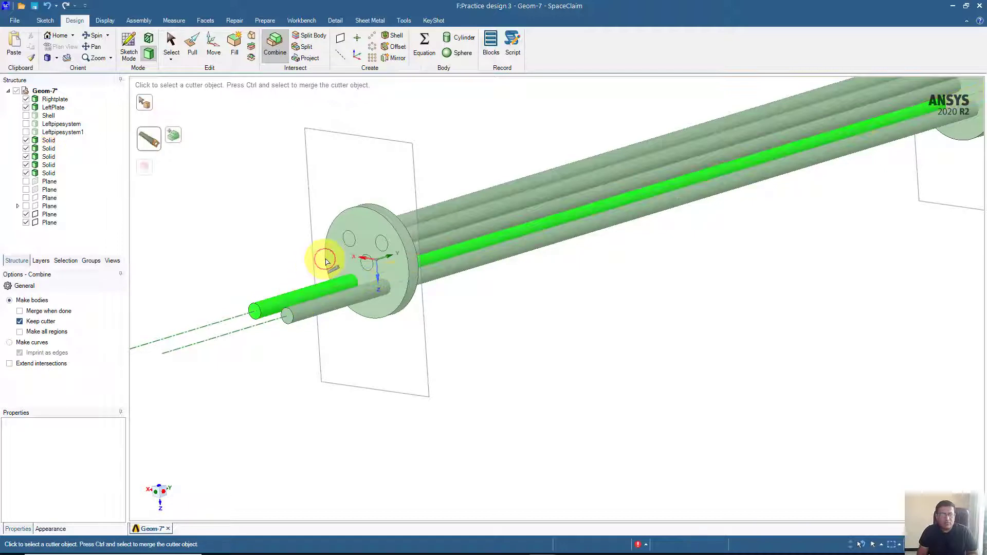
click(308, 199)
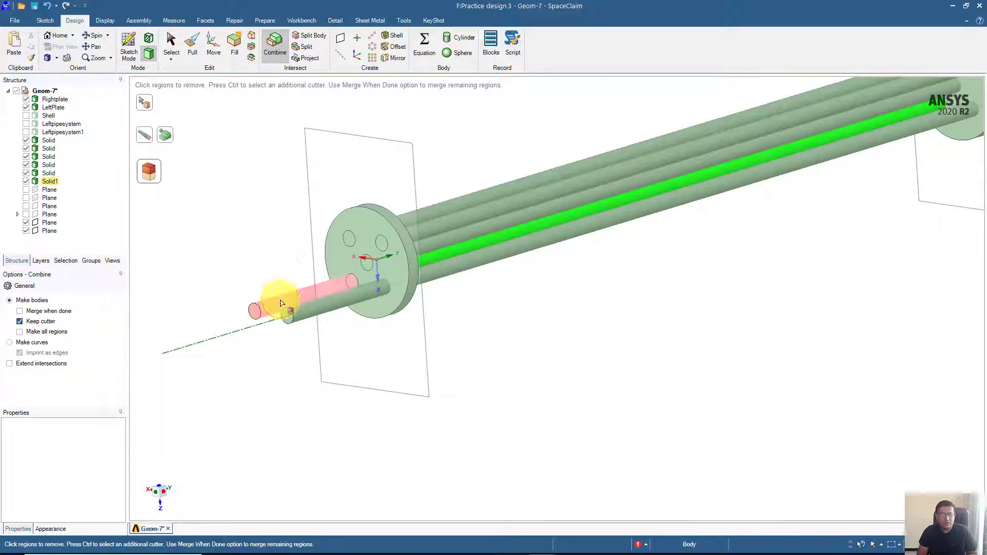
click(282, 297)
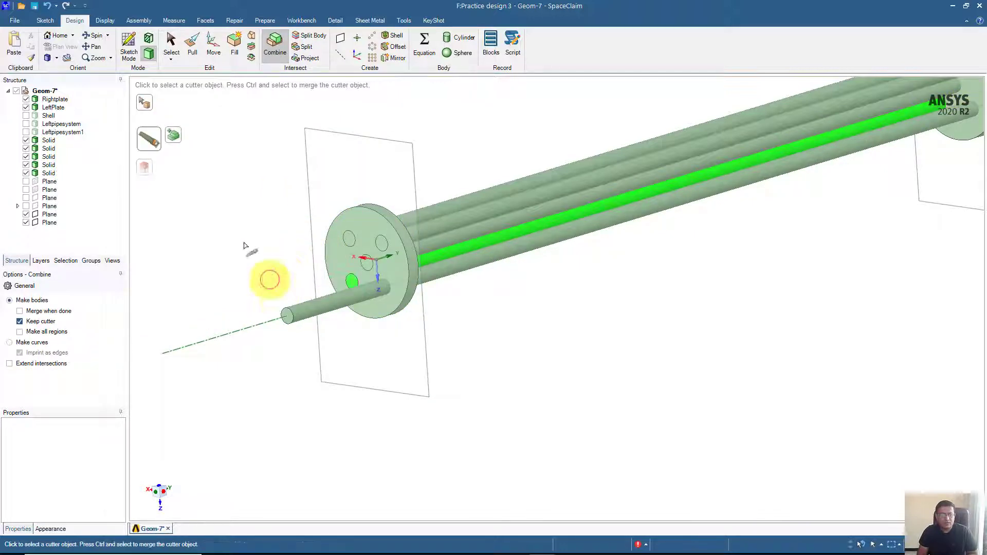
Cut the front lower tube at the left plate's outer plane using Combine and remove the last stub on that side
click(309, 306)
click(146, 134)
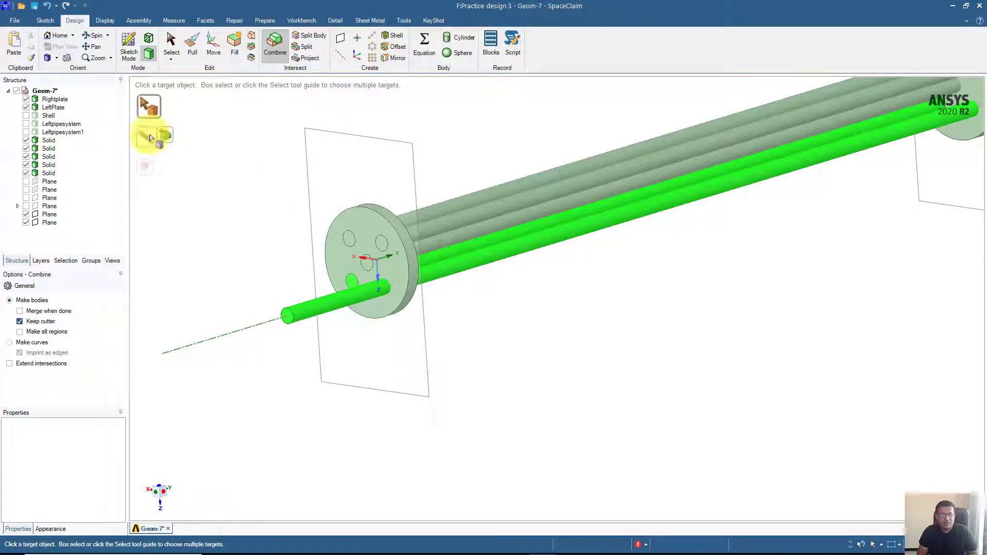
click(298, 200)
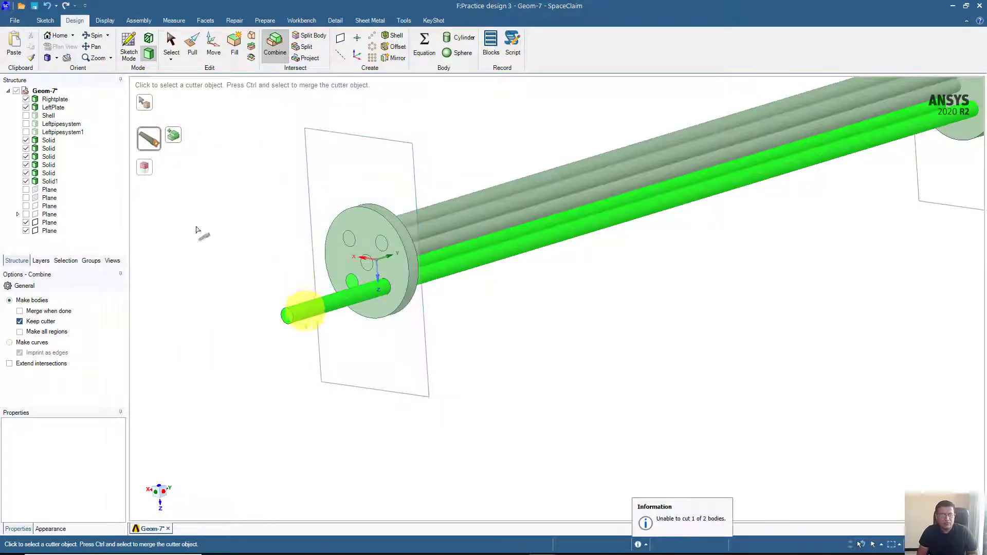
click(145, 168)
middle_drag(247, 307, 40, 391)
click(232, 327)
Cut the rear upper tube with the right plate's outer plane using Combine and remove the stub beyond the plate
scroll(234, 311, down, 3)
scroll(234, 311, up, 3)
middle_drag(335, 358, 283, 367)
ctrl+middle_drag(280, 404, 140, 415)
ctrl+middle_drag(377, 386, 285, 431)
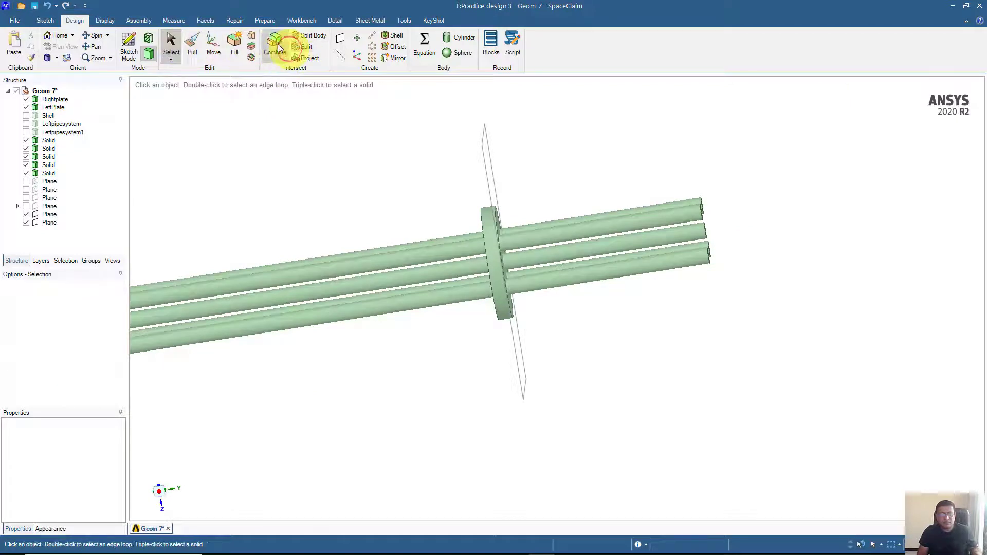
click(523, 229)
click(486, 160)
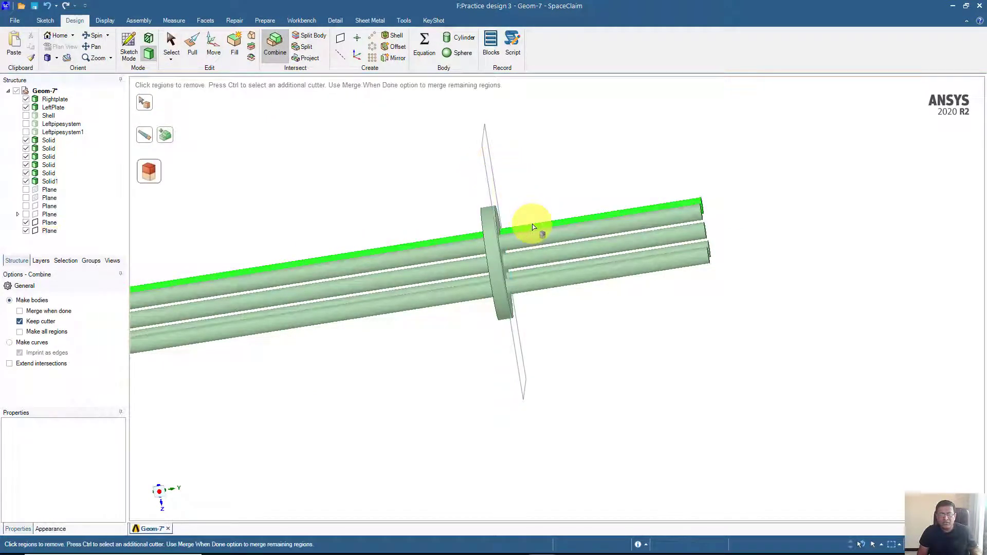
click(535, 229)
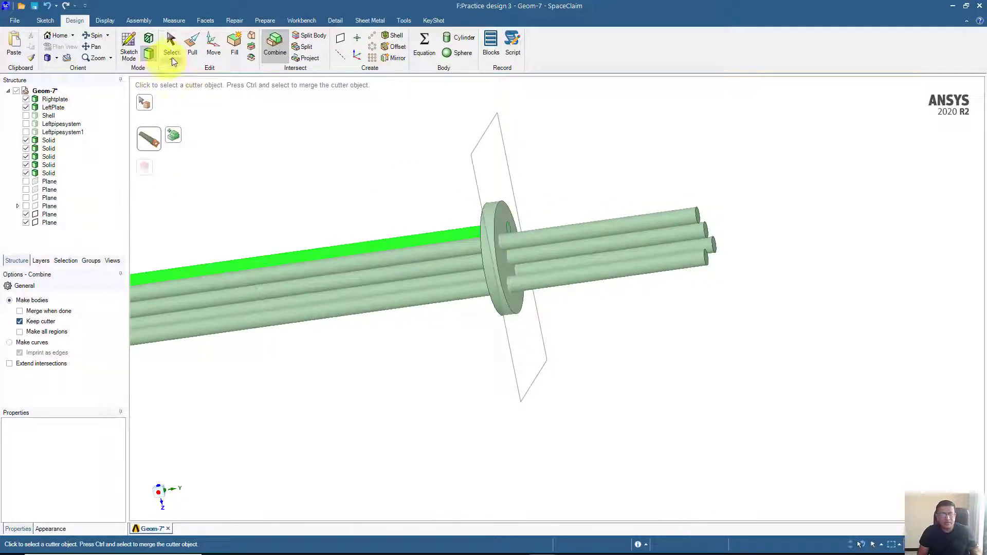
Cut the front upper tube with the right plate's outer plane using Combine and remove its protruding stub
click(171, 46)
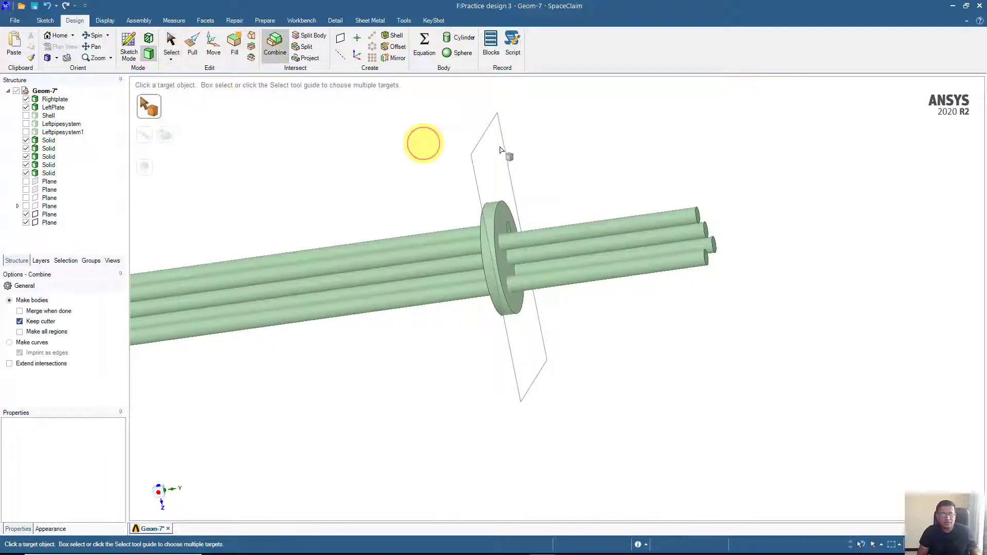
click(545, 234)
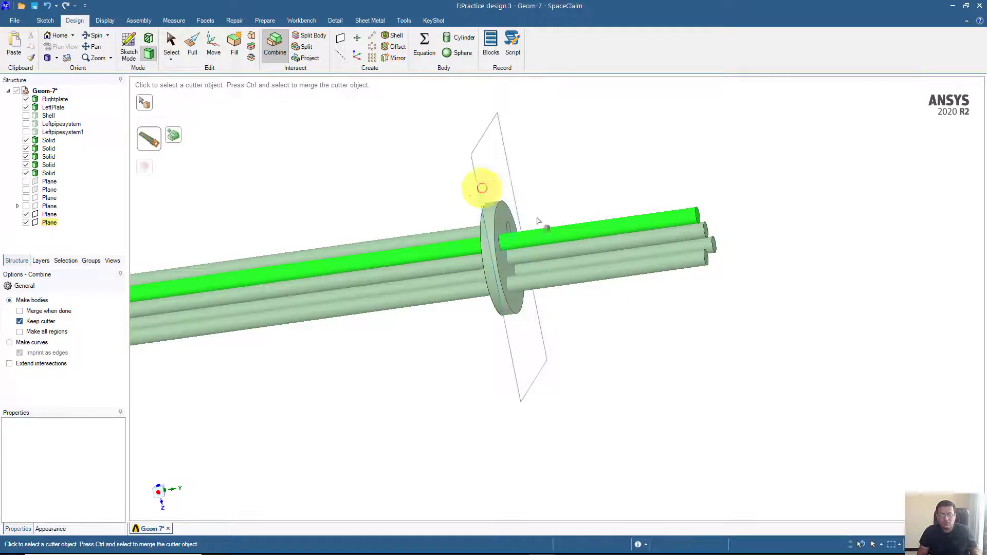
click(481, 188)
click(568, 230)
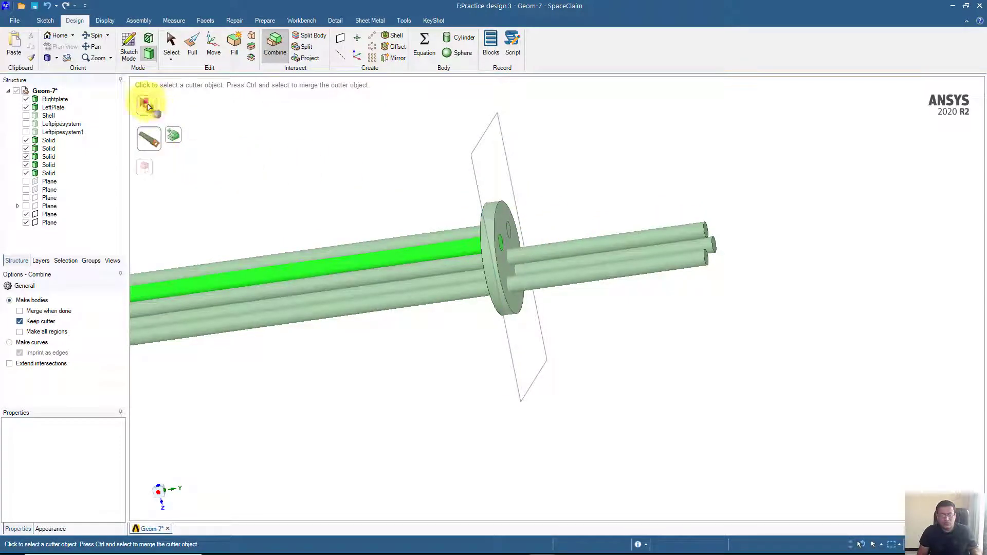
Cut the middle tube with the right plate's outer plane using Combine and remove its protruding stub
click(148, 106)
click(564, 253)
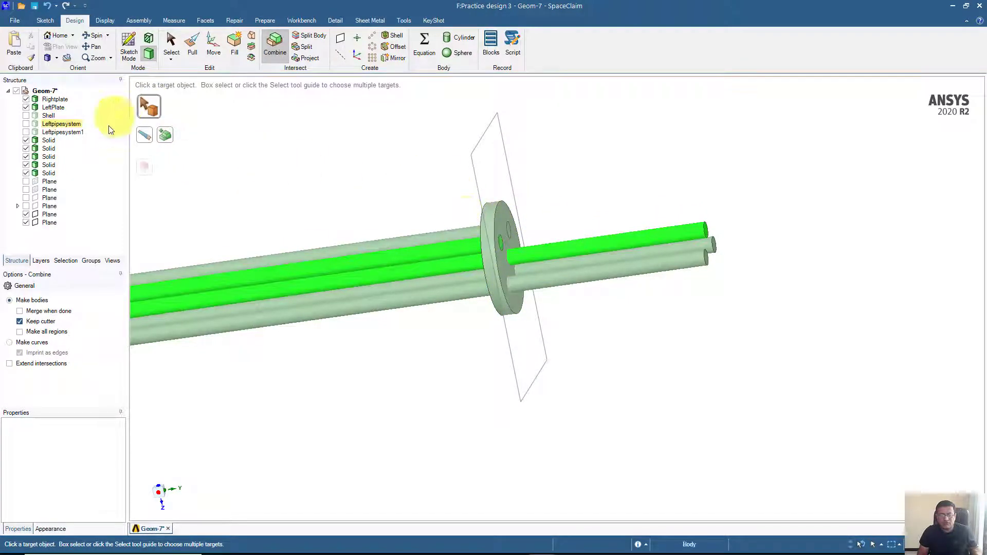
click(145, 138)
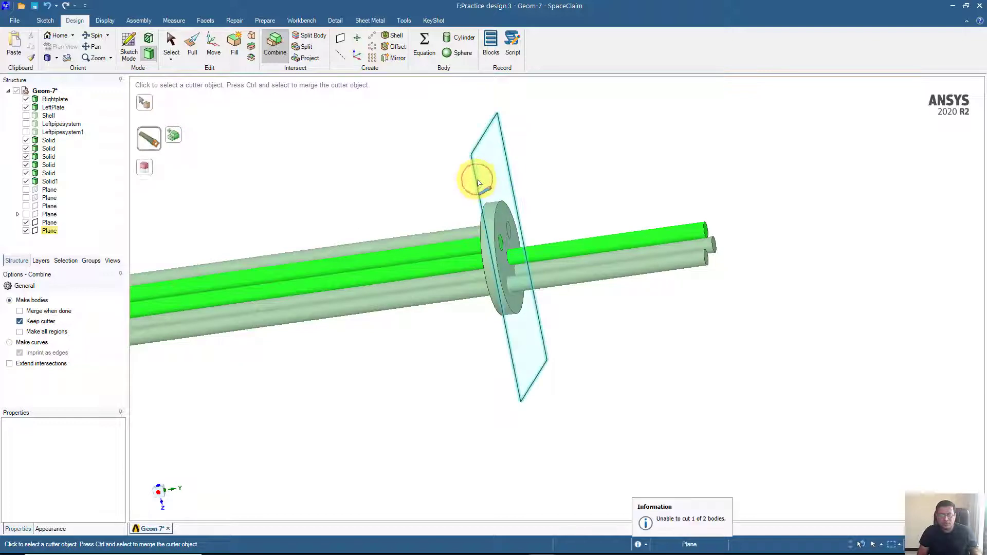
click(478, 183)
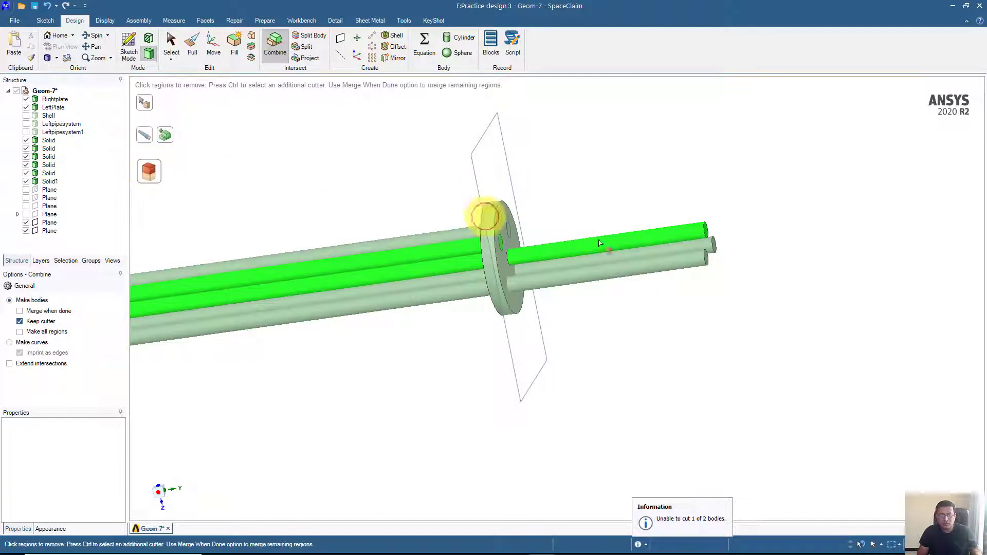
click(600, 243)
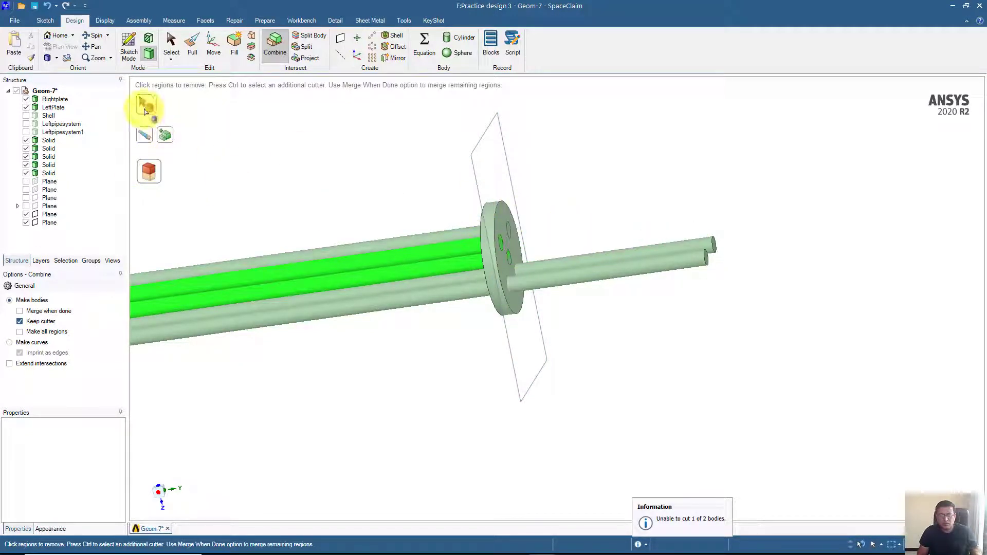
Cut the rear lower tube with the right plate's outer plane using Combine and remove its protruding stub
click(564, 259)
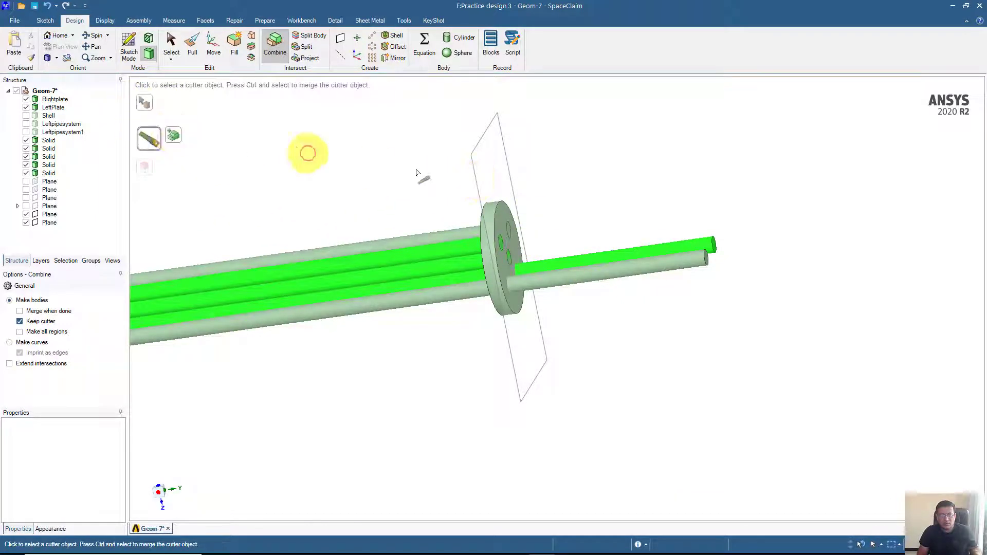
click(481, 188)
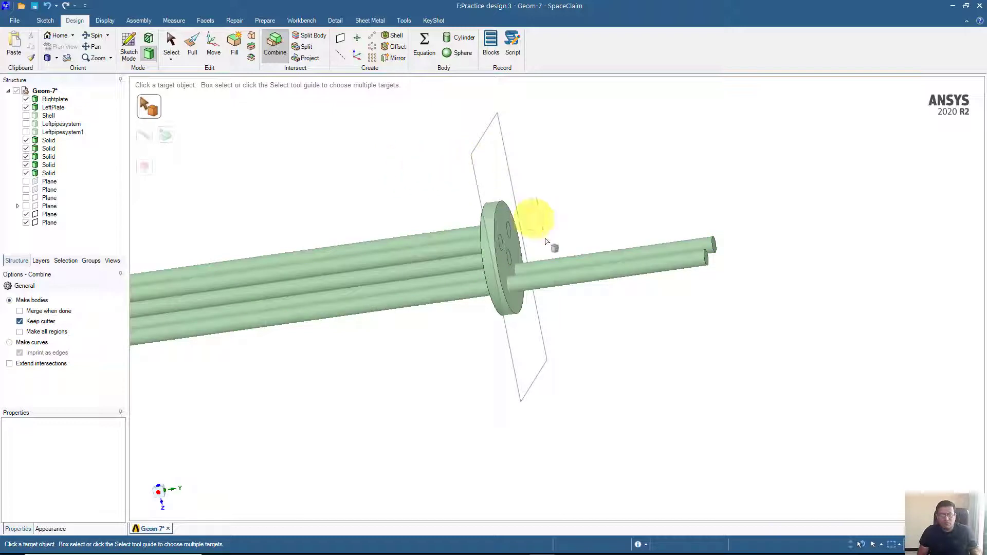
click(594, 262)
click(146, 137)
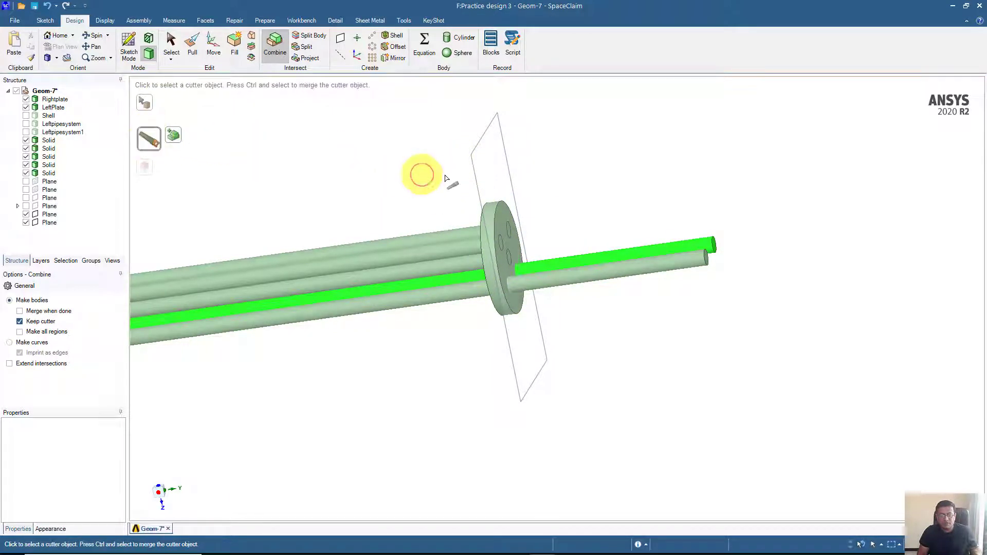
click(472, 178)
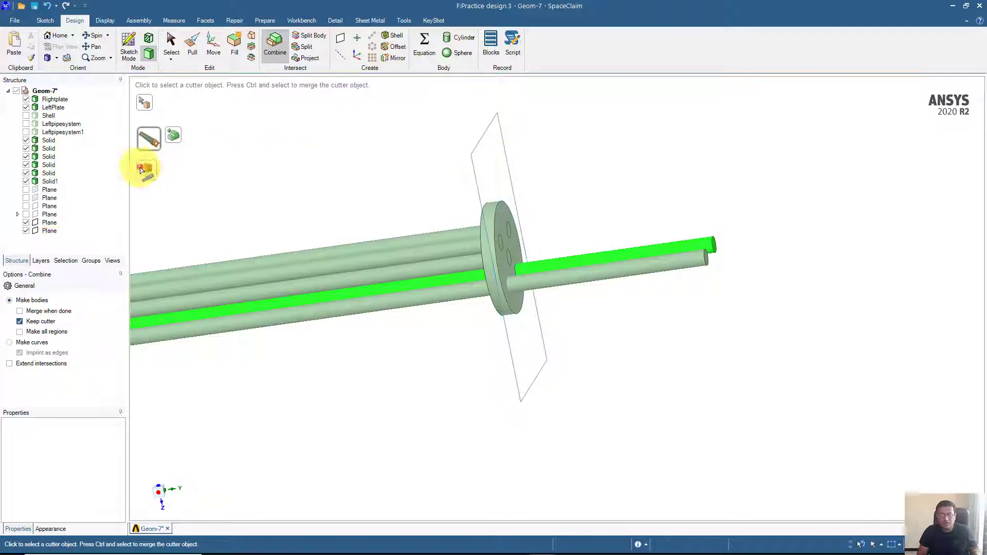
click(567, 263)
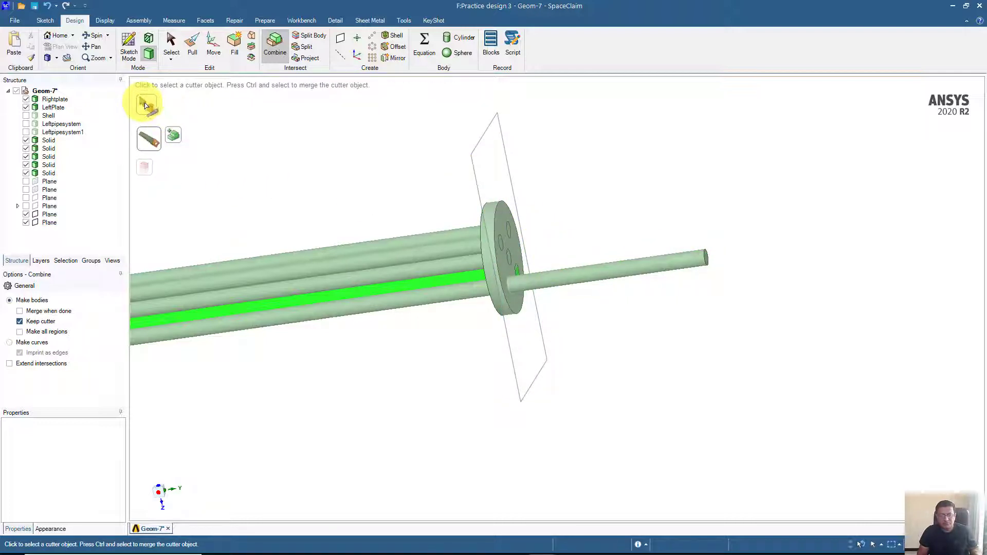
Cut the front lower tube with the plane on LeftPlate's outer face using Combine and remove its protruding stub
click(145, 105)
click(564, 280)
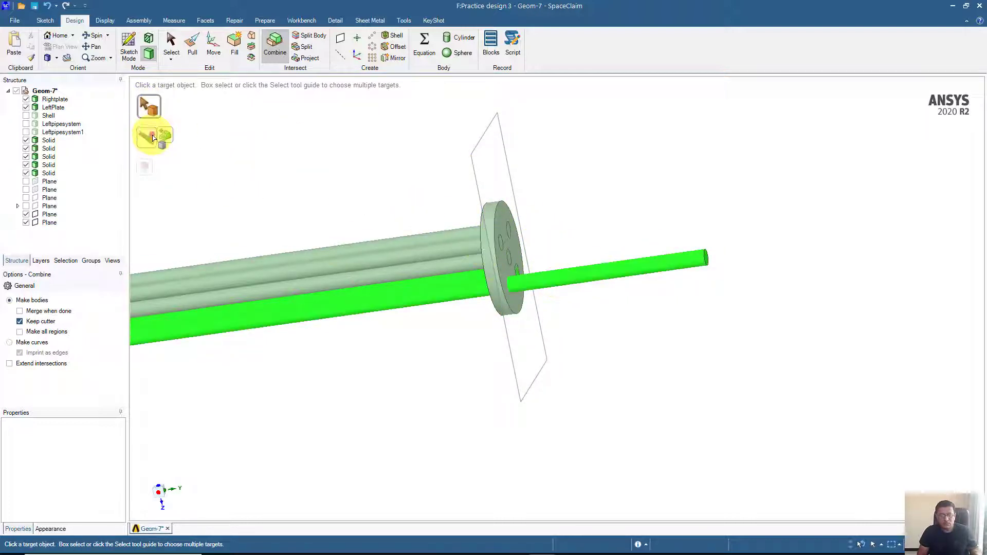
click(153, 137)
click(487, 218)
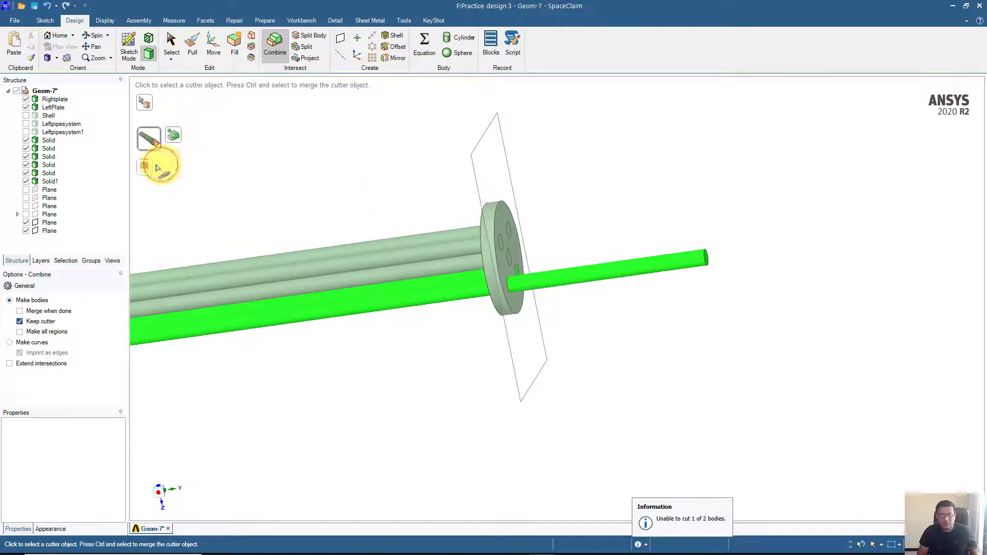
click(157, 168)
click(580, 269)
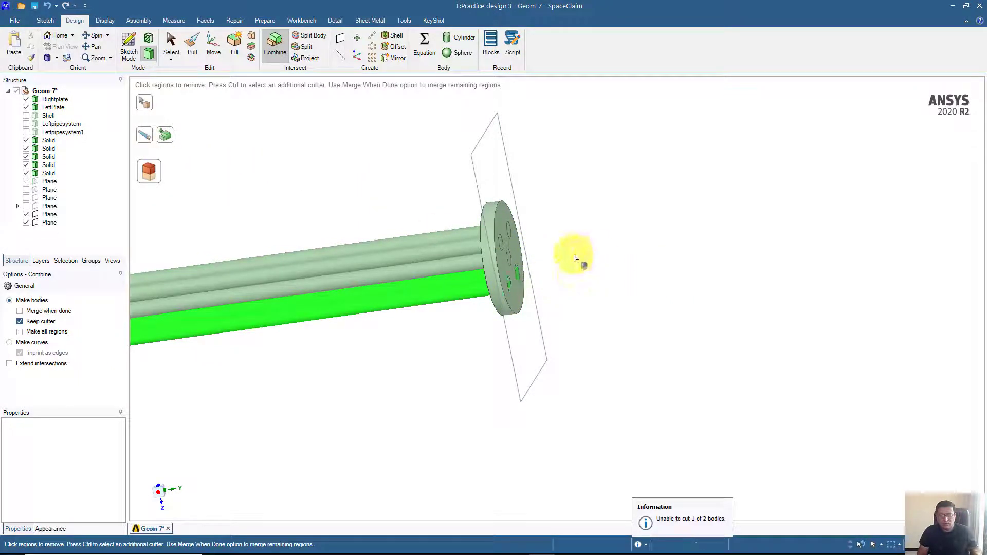
middle_drag(575, 257, 585, 246)
click(174, 51)
scroll(364, 184, up, 3)
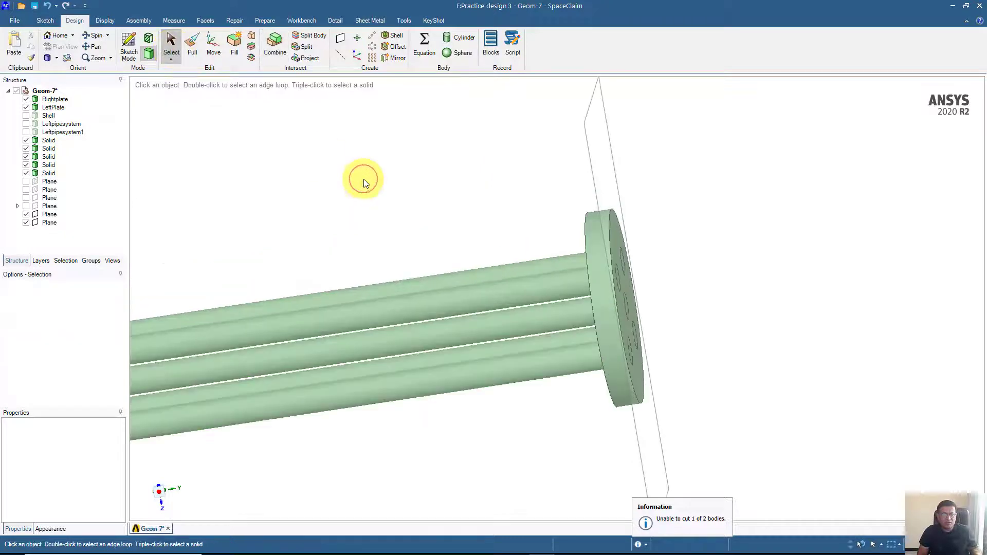
Delete the two visible cutting planes at the outer faces of both end plates
scroll(360, 184, down, 5)
shift+middle_drag(330, 195, 512, 193)
middle_drag(421, 208, 489, 190)
shift+middle_drag(424, 212, 617, 176)
middle_drag(469, 204, 478, 202)
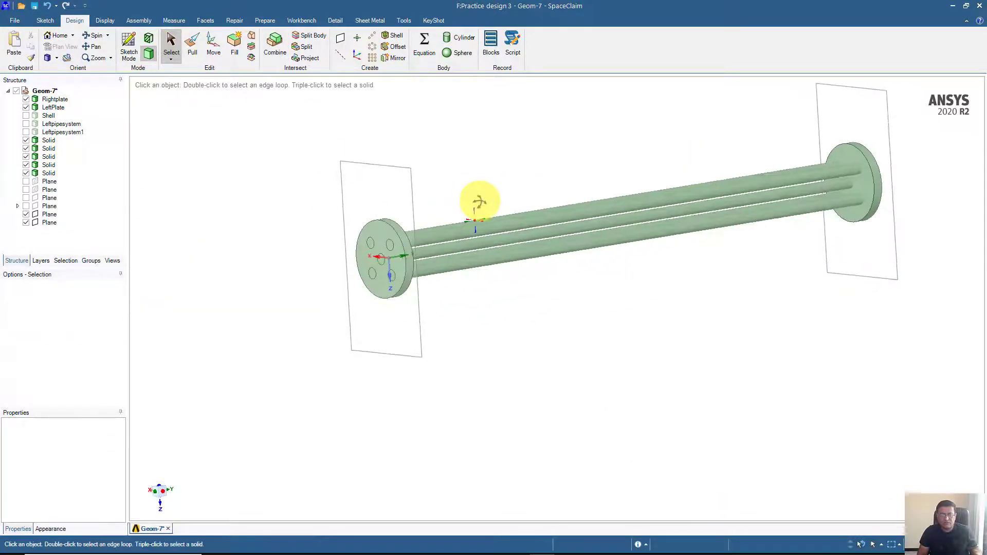
click(375, 167)
key(Delete)
click(855, 90)
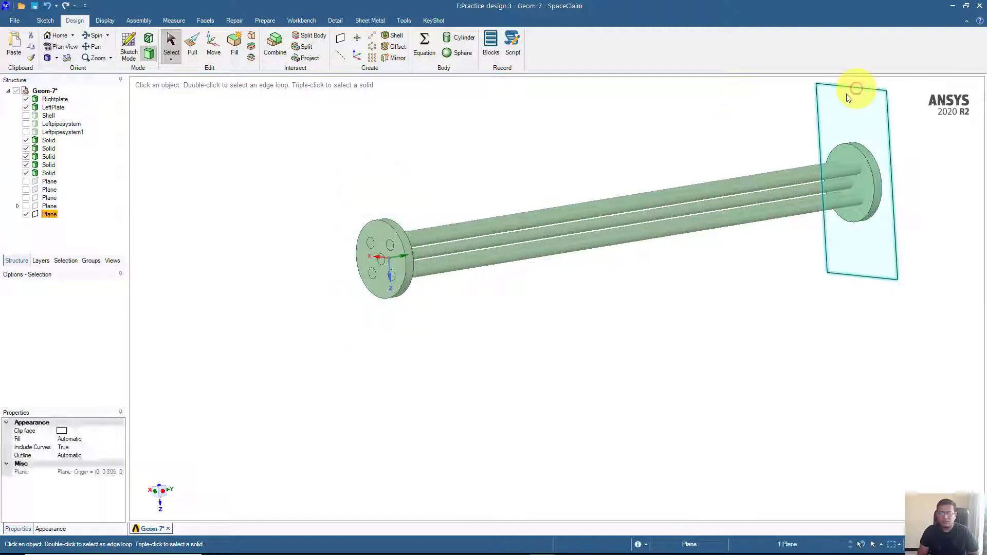
key(Delete)
Cut Rightplate with the upper-left tube, as seen from its outer face, using Combine and remove the overlapping plate region
middle_drag(497, 160, 381, 197)
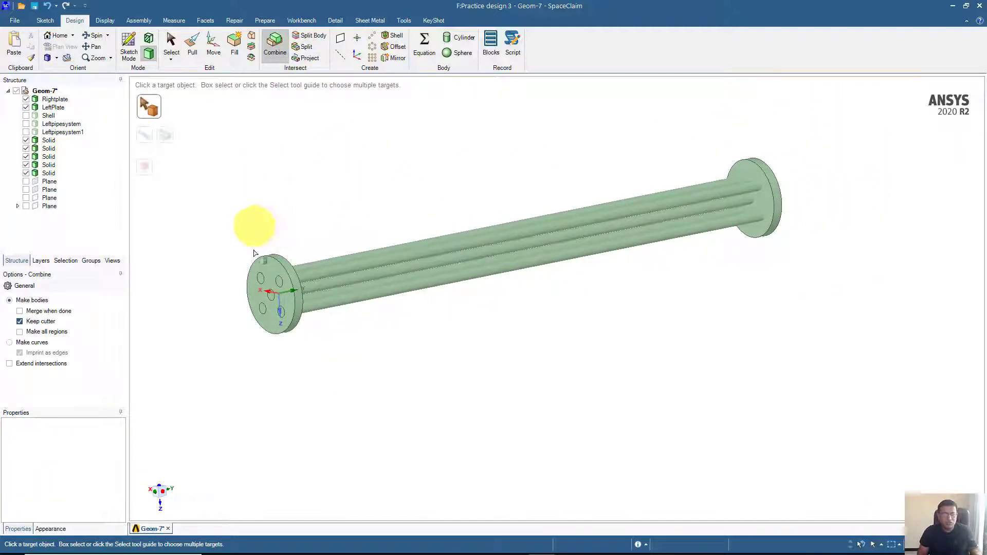
click(269, 266)
scroll(273, 268, up, 3)
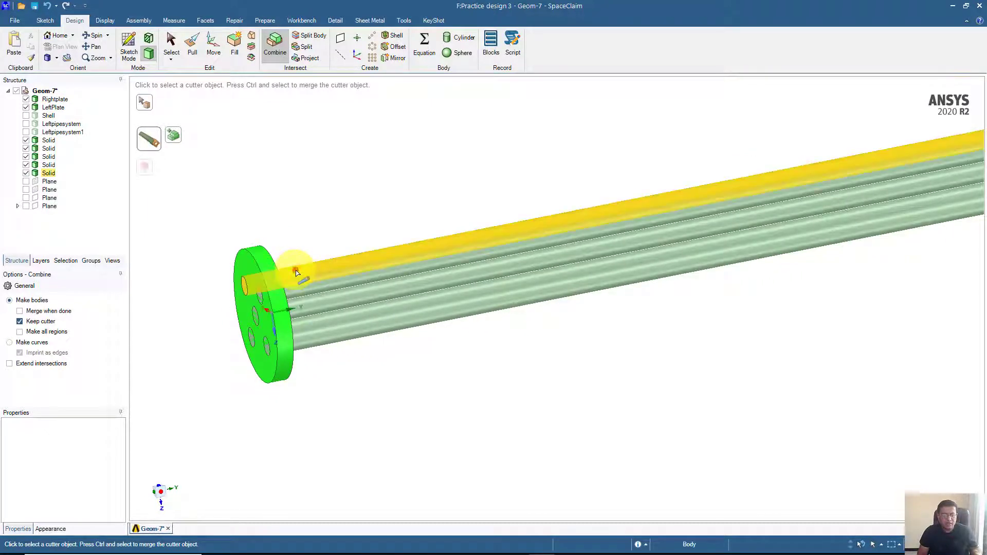
click(295, 272)
scroll(249, 291, up, 4)
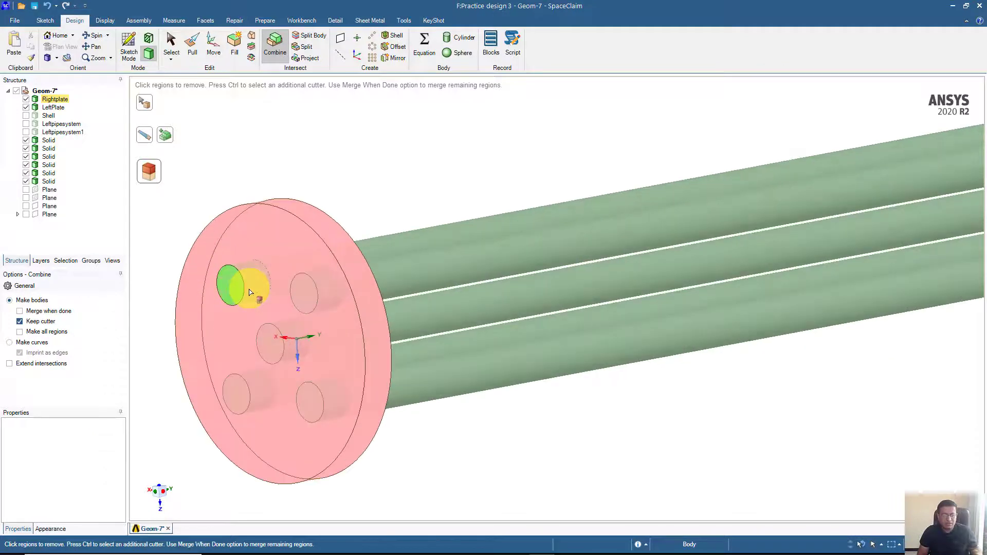
click(231, 287)
click(232, 286)
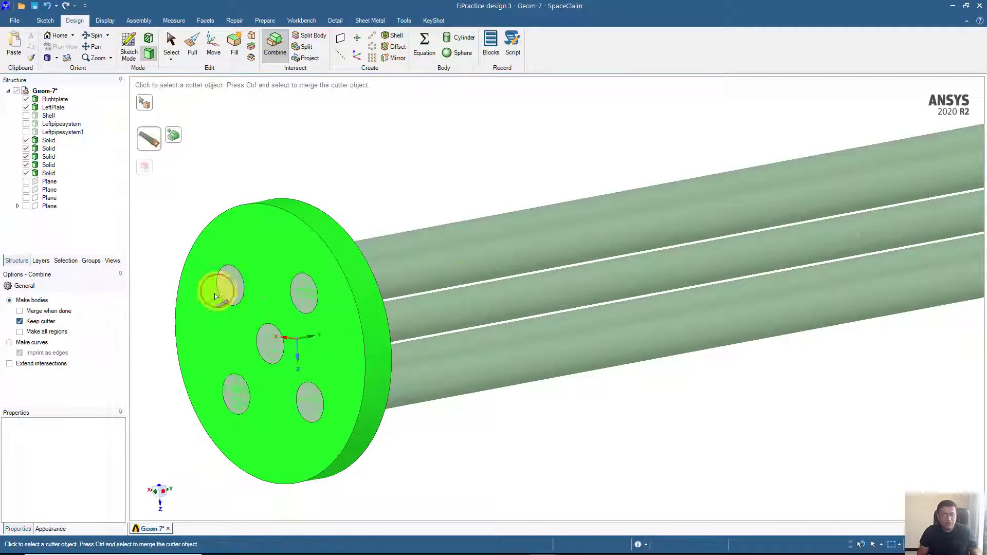
Hide both end plates to inspect the tube ends, and show the plates again
middle_drag(273, 161, 252, 162)
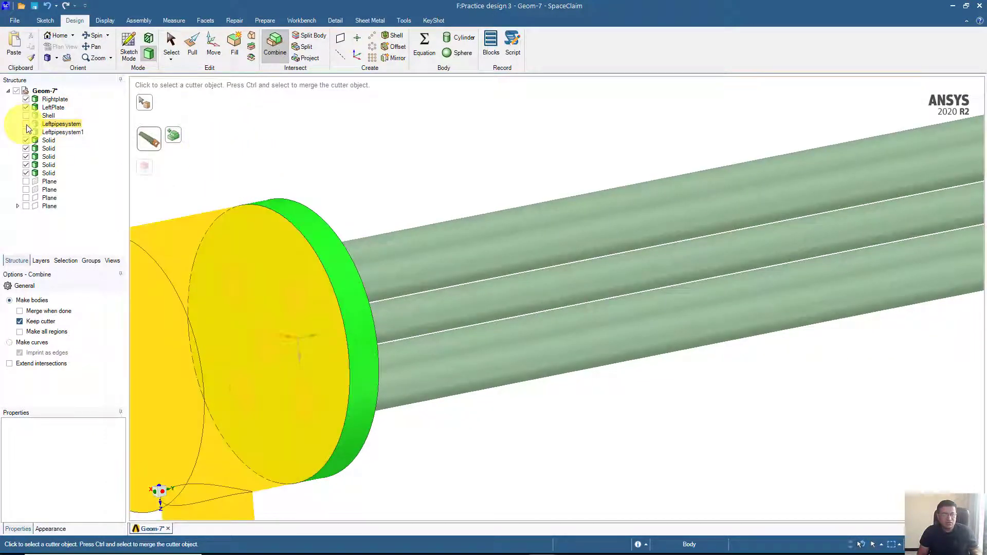
click(26, 107)
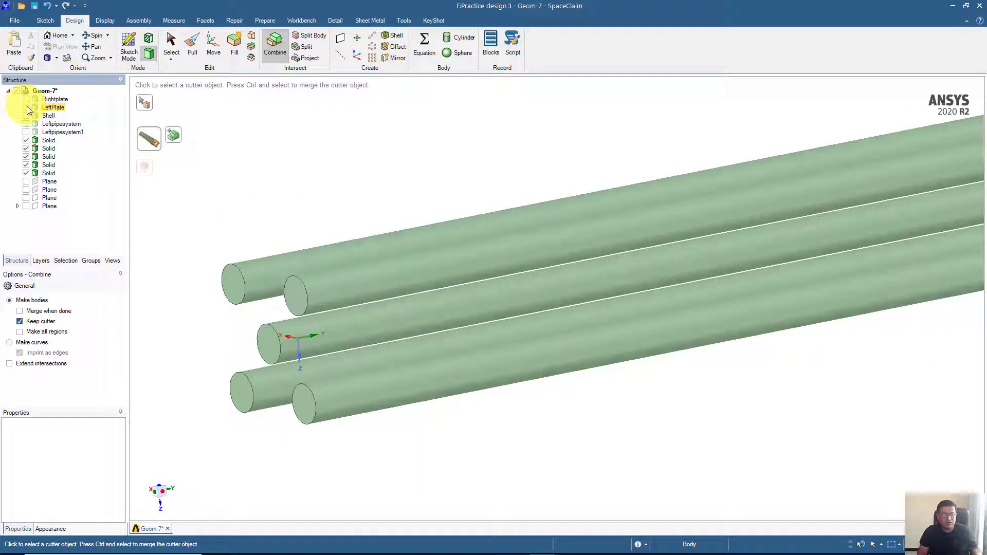
click(25, 107)
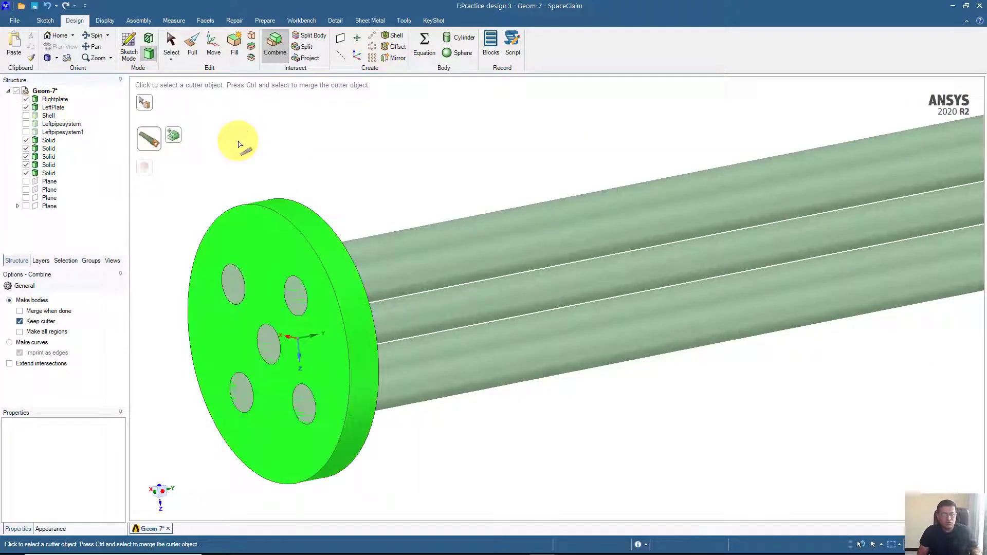
Cut Rightplate with the upper-right tube, as seen from its outer face, and remove the plate material inside the hole
shift+middle_drag(238, 144, 235, 106)
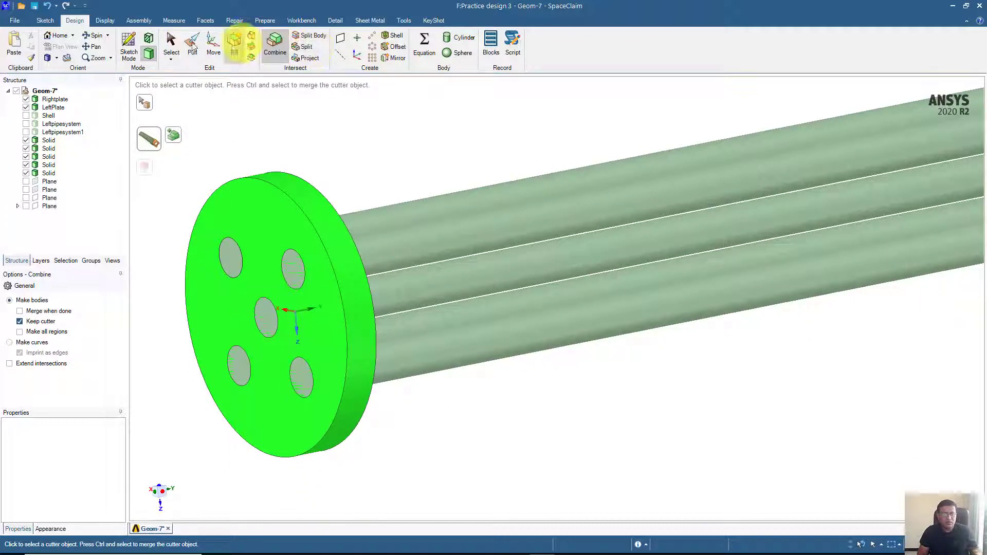
click(274, 43)
click(281, 215)
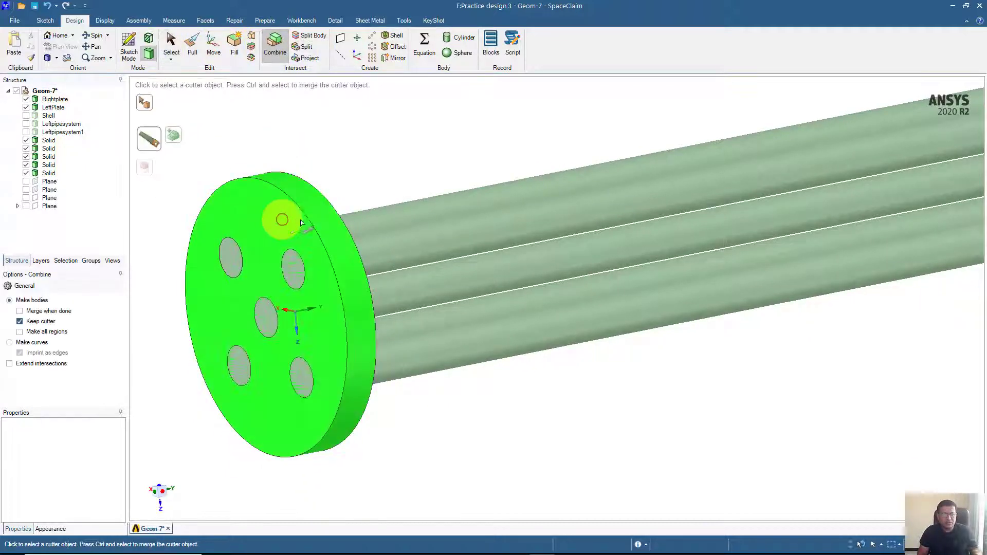
click(381, 244)
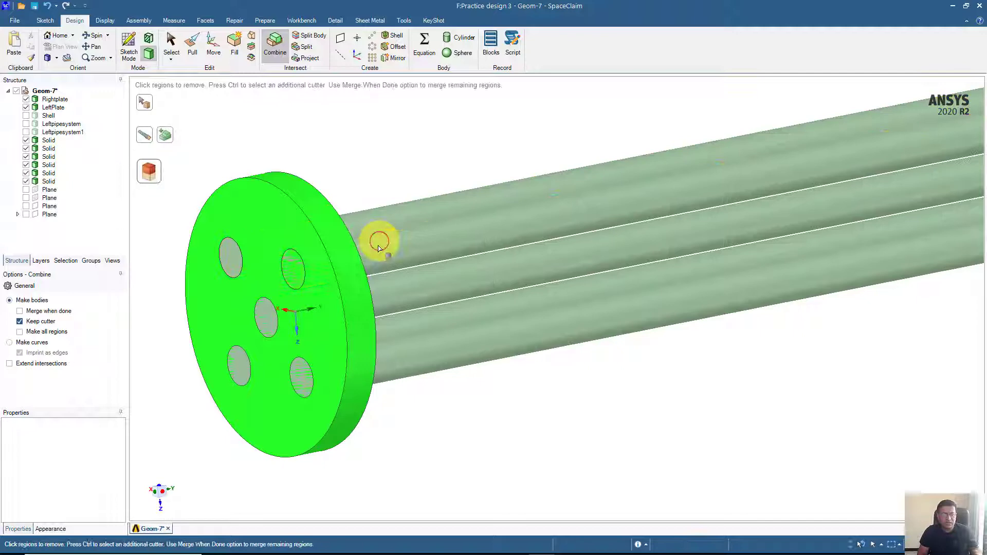
click(297, 269)
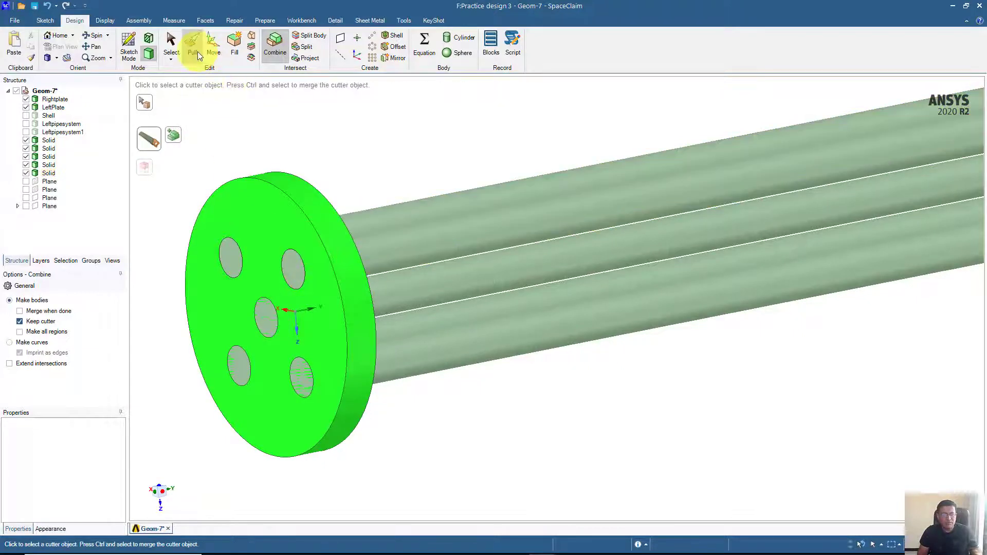
Cut Rightplate with the middle tube using Combine and remove the overlapping plate region
click(273, 43)
click(274, 43)
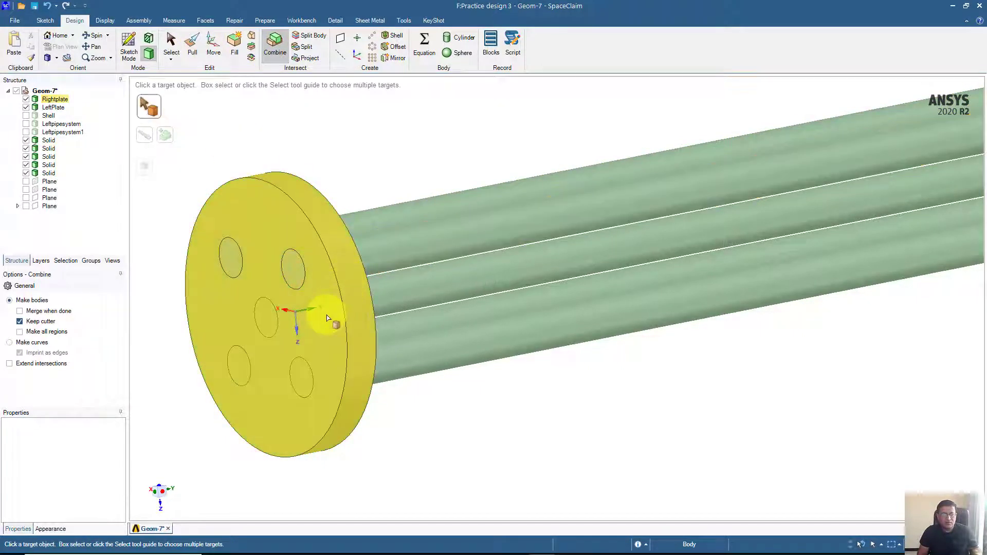
click(324, 319)
click(398, 299)
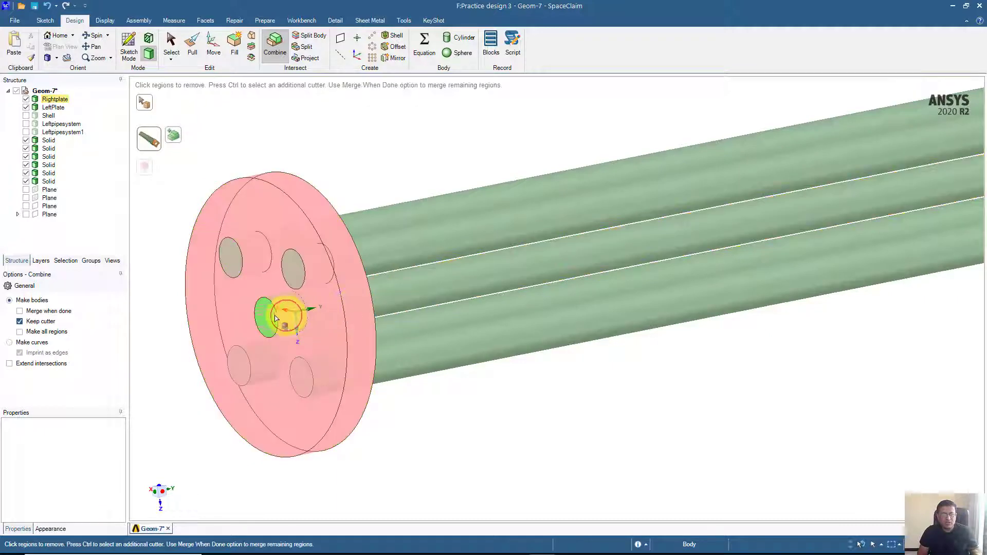
click(276, 316)
Cut Rightplate with the lower-right tube, as seen from its outer face, and remove the overlapping plate region
click(143, 102)
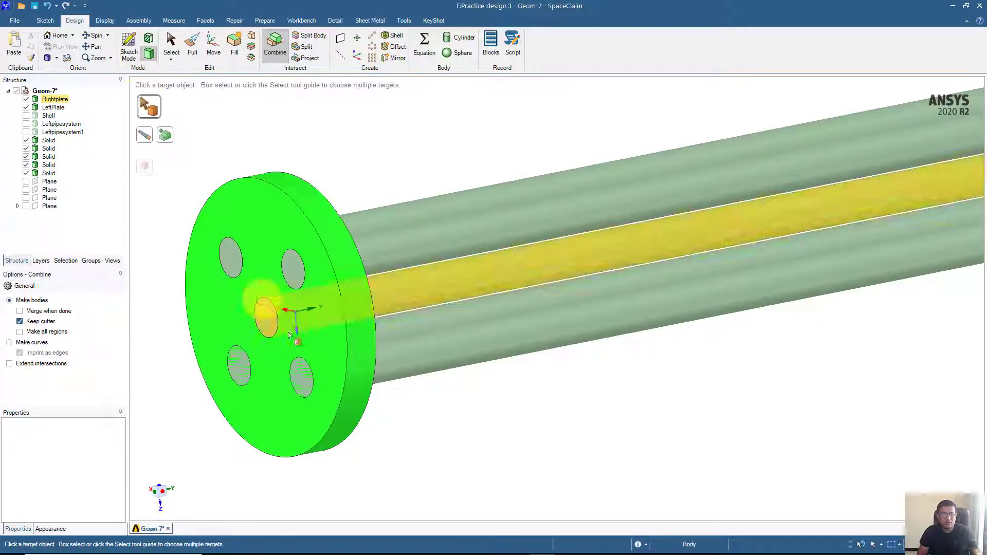
click(175, 152)
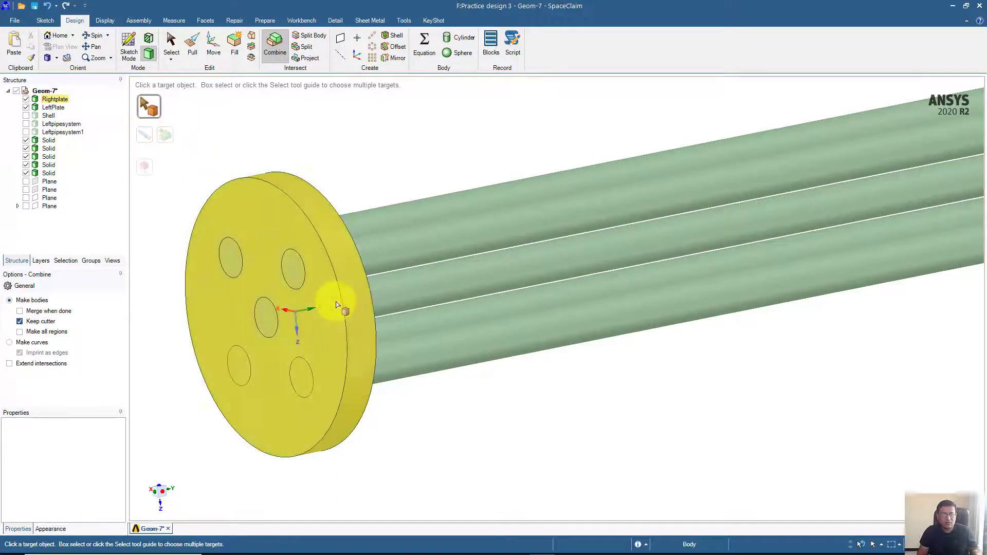
click(286, 269)
click(149, 139)
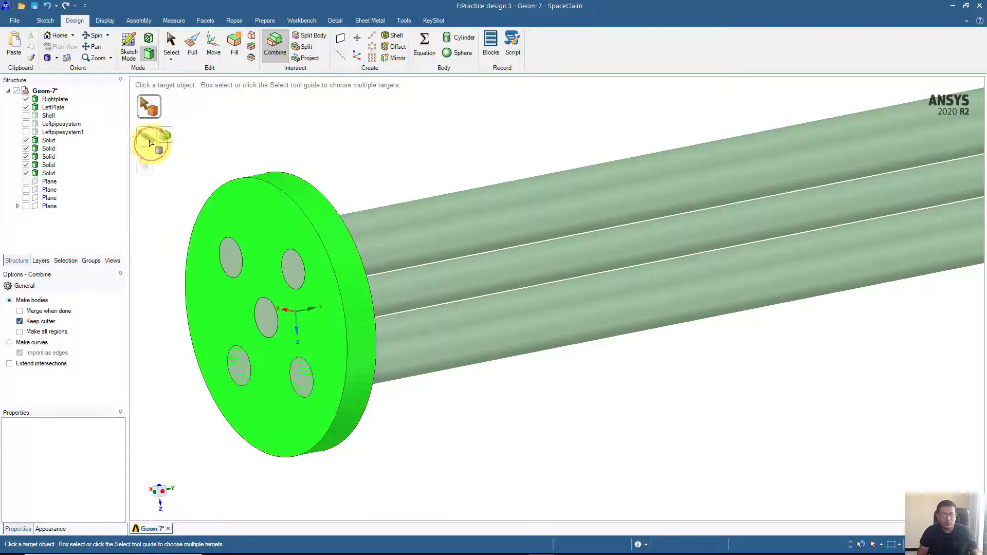
click(395, 371)
click(144, 167)
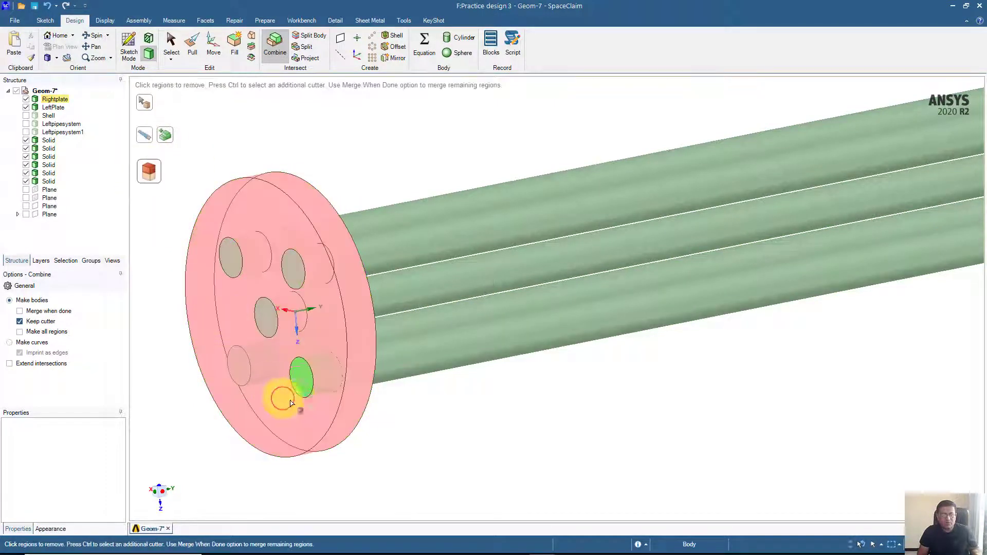
click(304, 380)
Cut Rightplate with the lower-left tube, as seen from its outer face, and remove the overlapping plate region
click(147, 109)
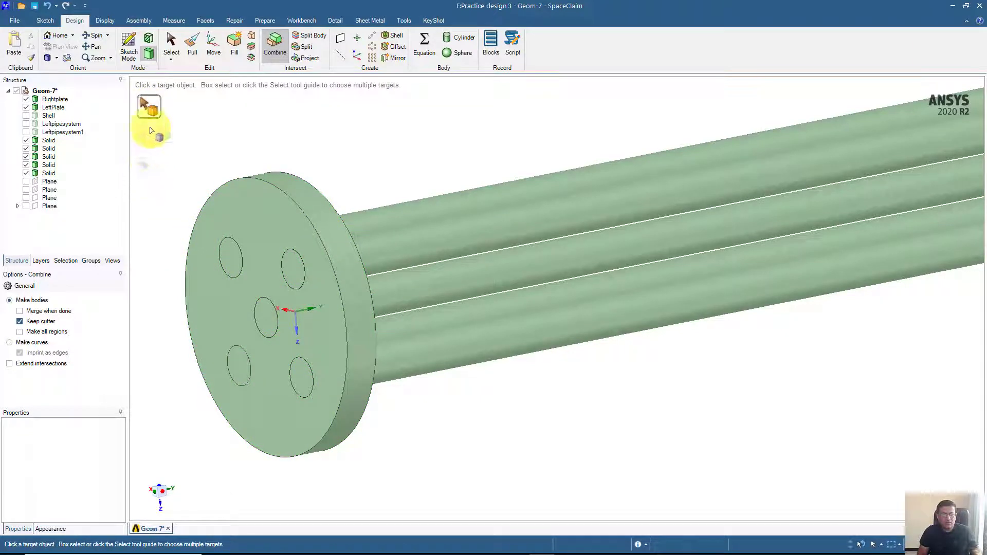
click(242, 220)
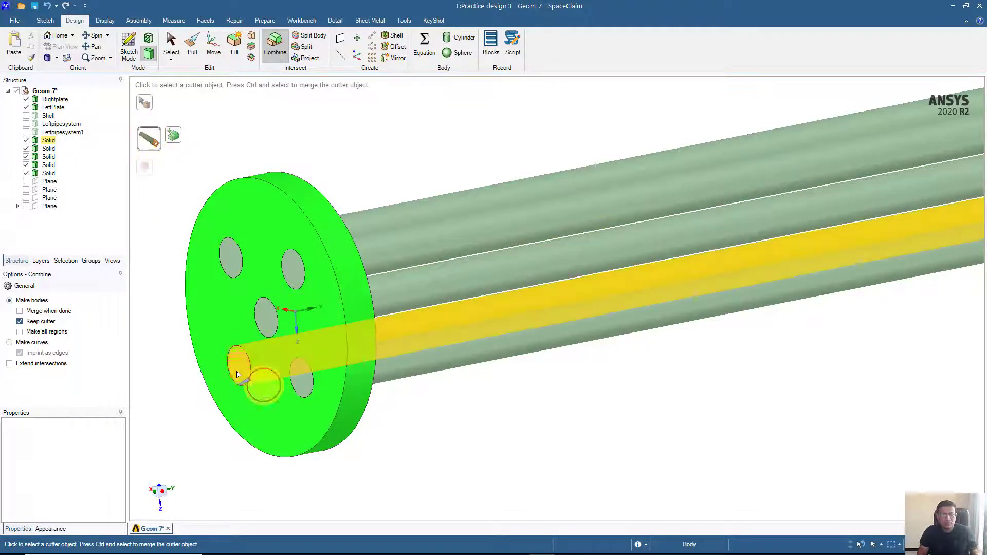
click(243, 370)
click(148, 172)
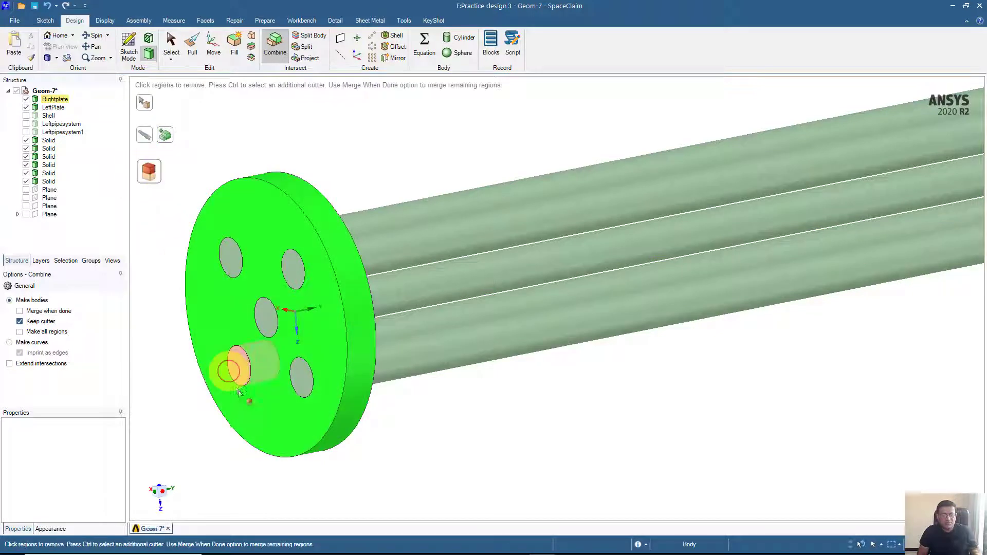
click(242, 370)
Cut LeftPlate with the topmost tube using Combine, remove the overlapping plate region, and clear the target selection
scroll(278, 391, down, 5)
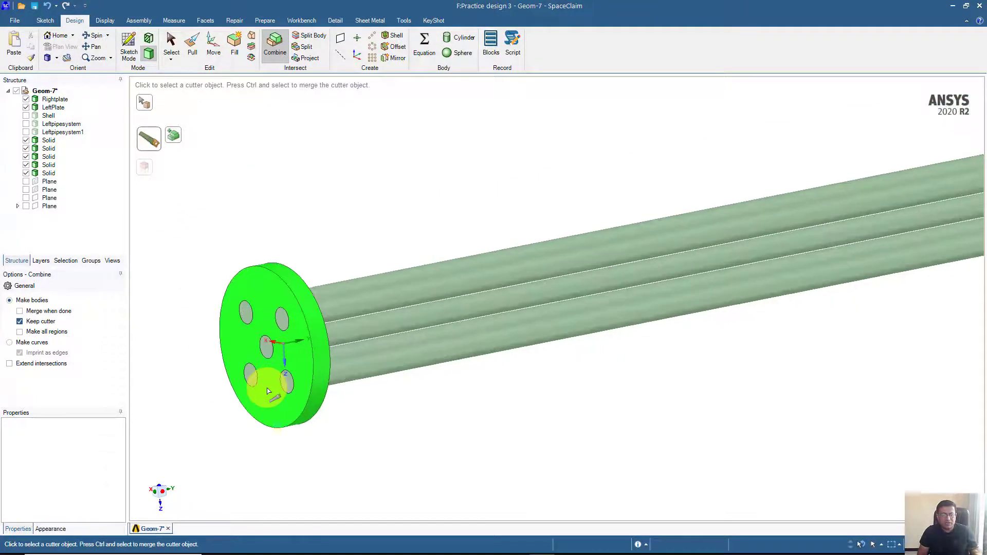
scroll(329, 399, up, 8)
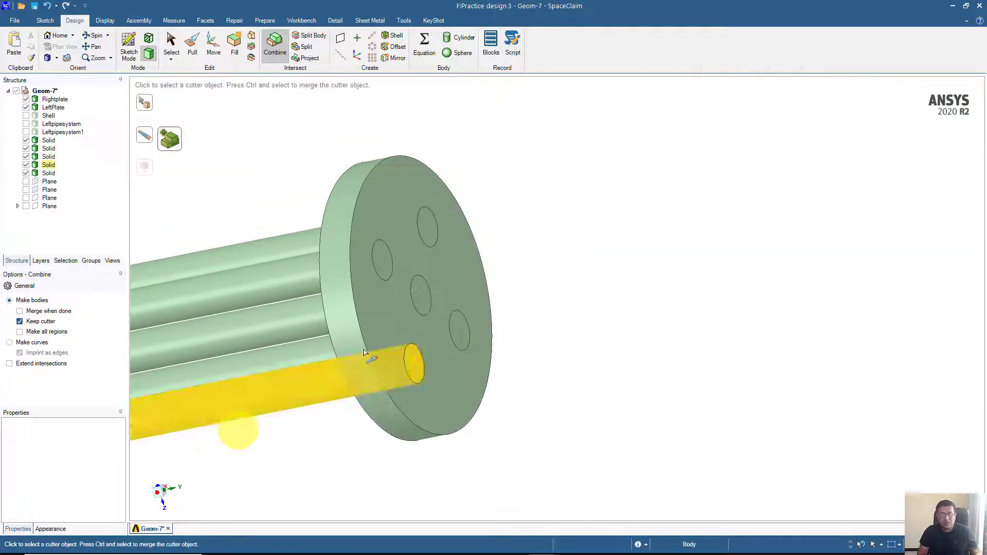
middle_drag(364, 353, 330, 317)
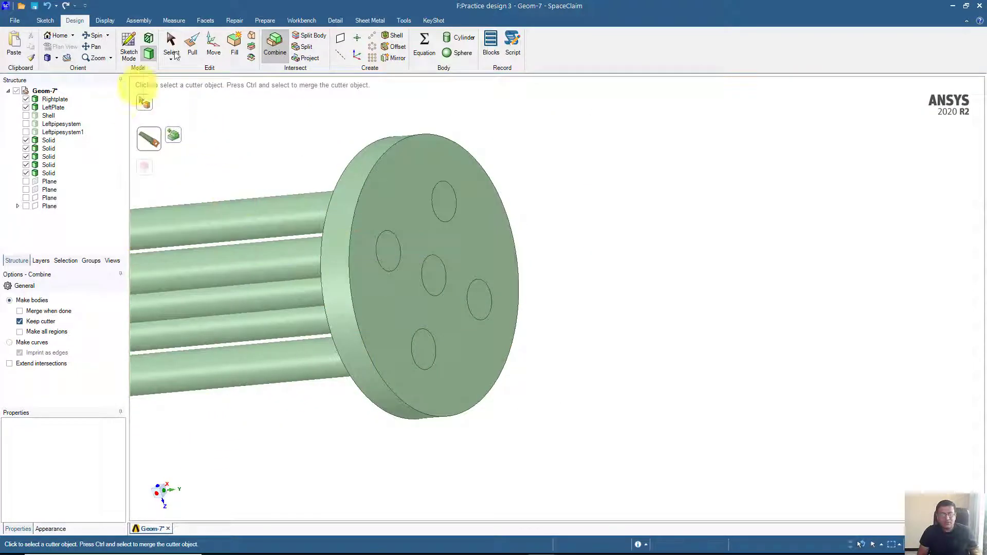
click(175, 46)
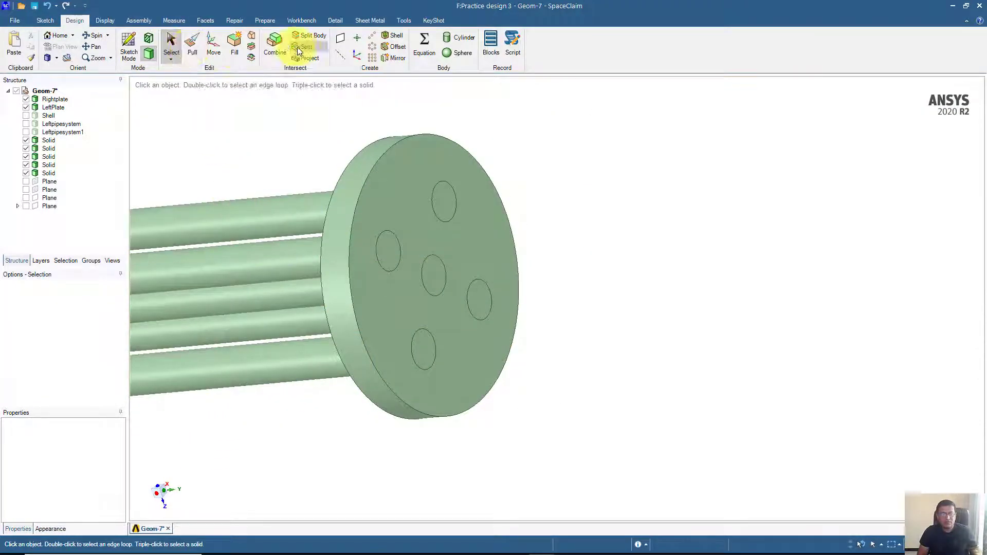
click(276, 45)
click(426, 210)
click(319, 206)
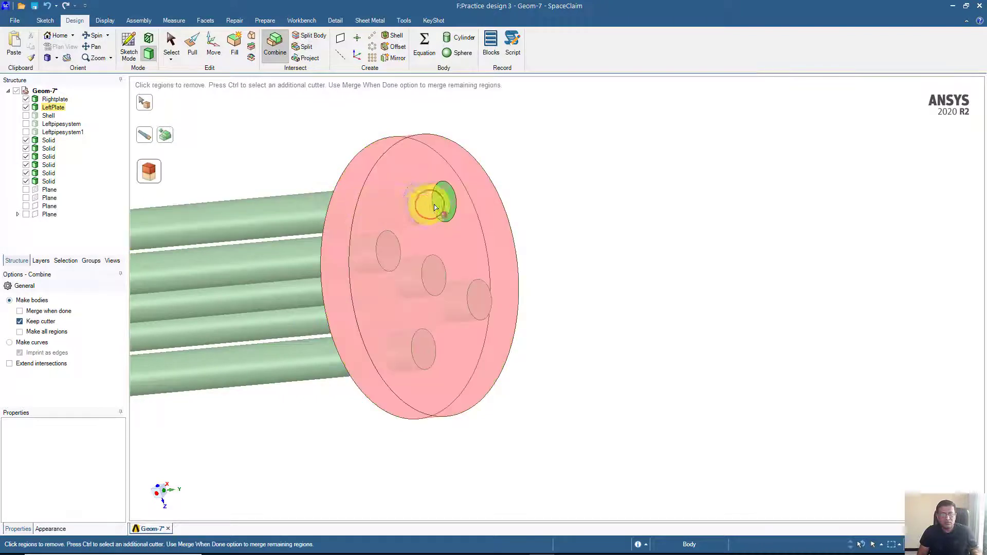
click(442, 207)
click(221, 109)
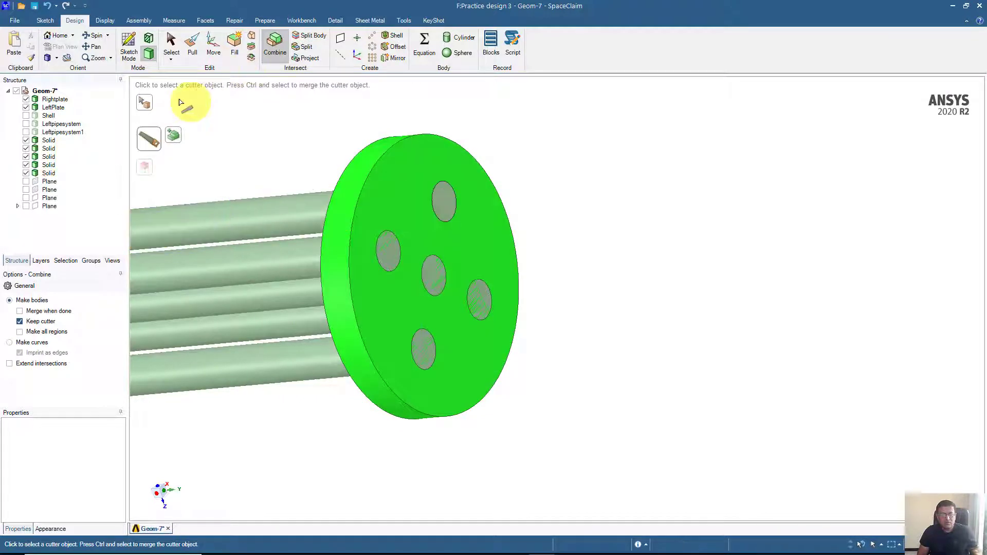
click(153, 107)
click(181, 160)
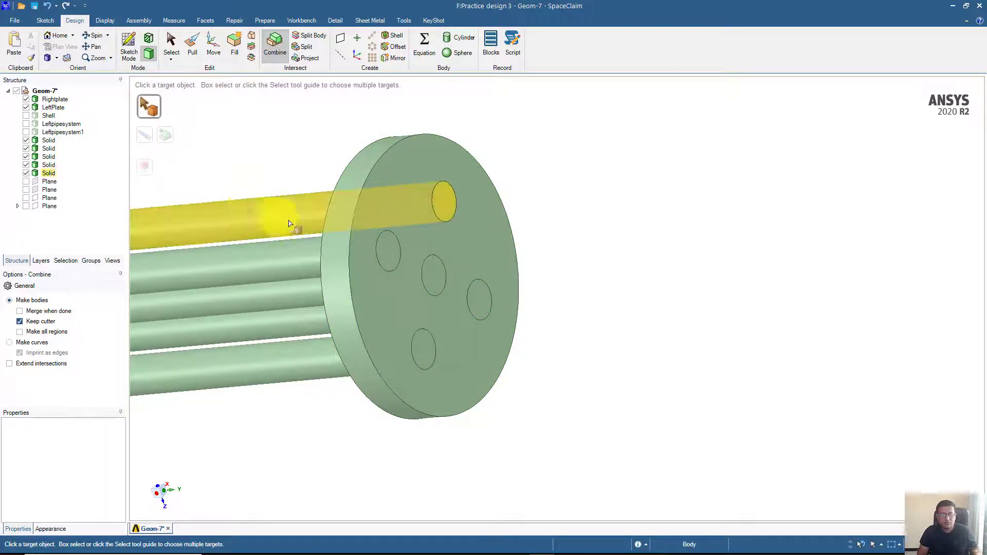
Cut LeftPlate with the tube nearest the pipe side using Combine, and remove the tube-shaped region inside the plate
click(376, 208)
click(149, 139)
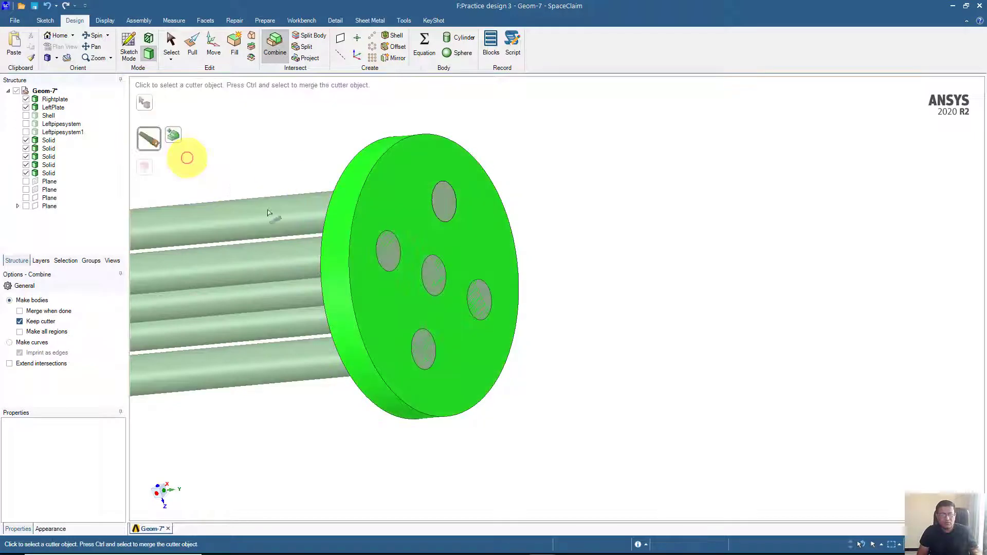
click(386, 249)
click(147, 168)
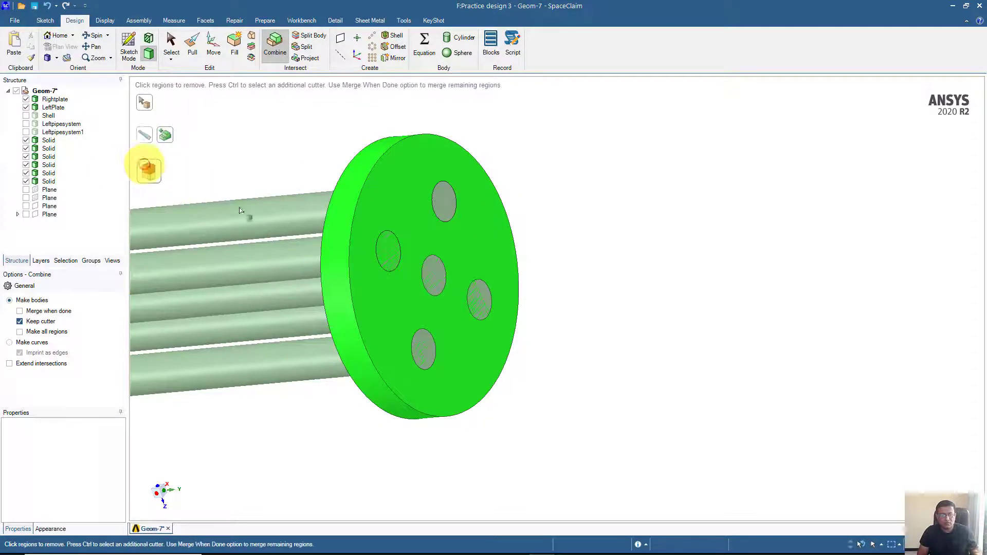
click(391, 251)
Cut LeftPlate with the central tube using Combine and remove the resulting core region at the plate's centre
click(149, 107)
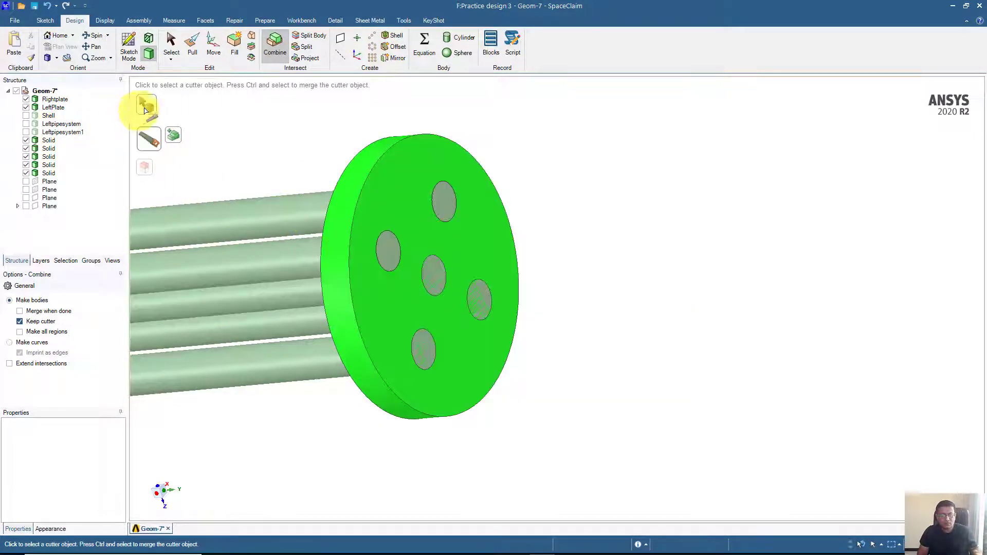
click(144, 144)
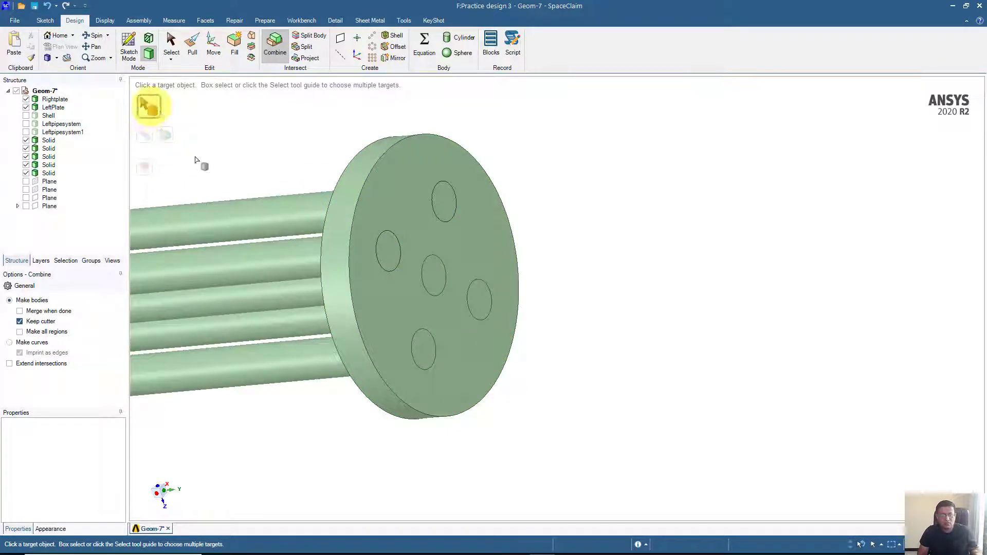
click(380, 211)
click(148, 138)
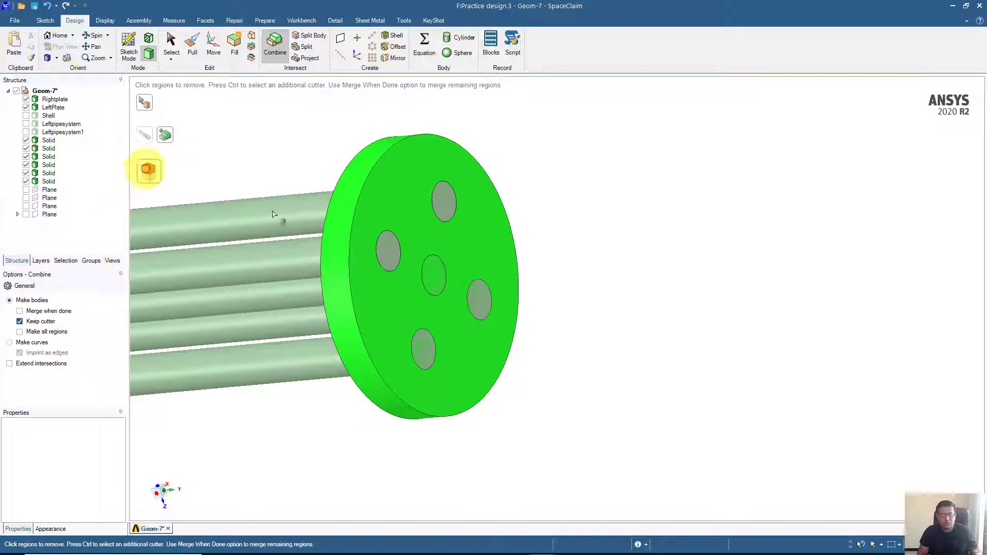
click(436, 277)
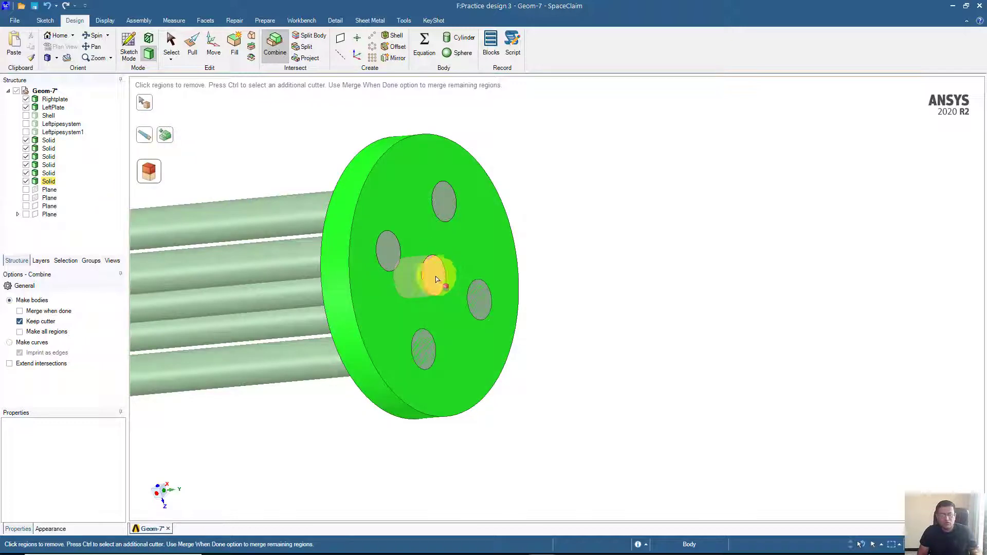
click(436, 280)
Cut LeftPlate with the tube on the far side from the pipe bundle and remove that tube's core region
click(144, 102)
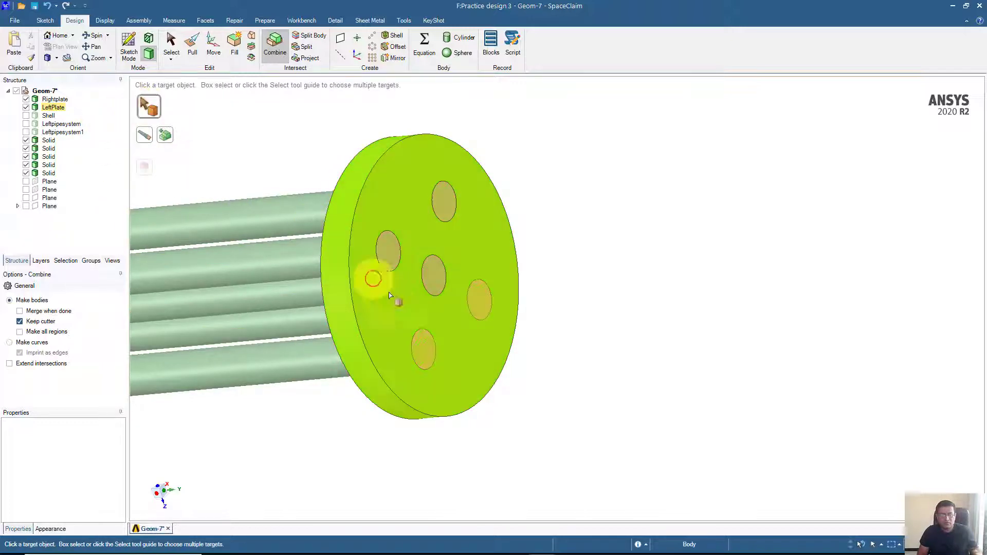
click(390, 295)
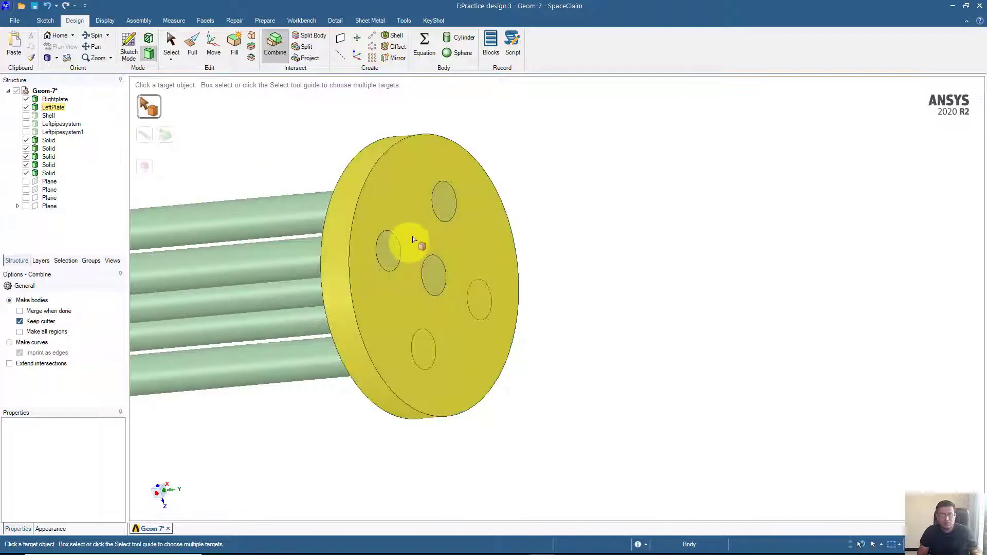
click(413, 240)
click(148, 139)
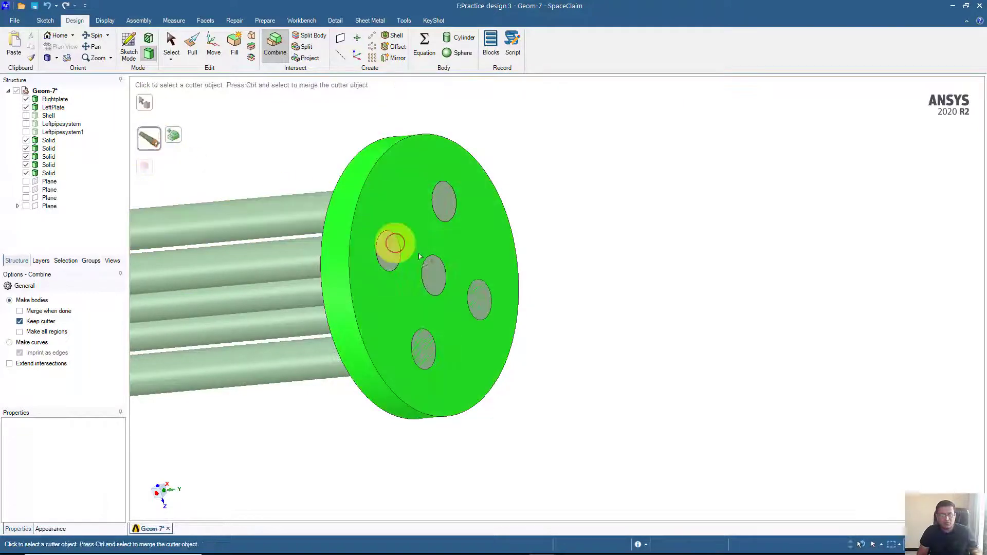
click(483, 305)
click(148, 171)
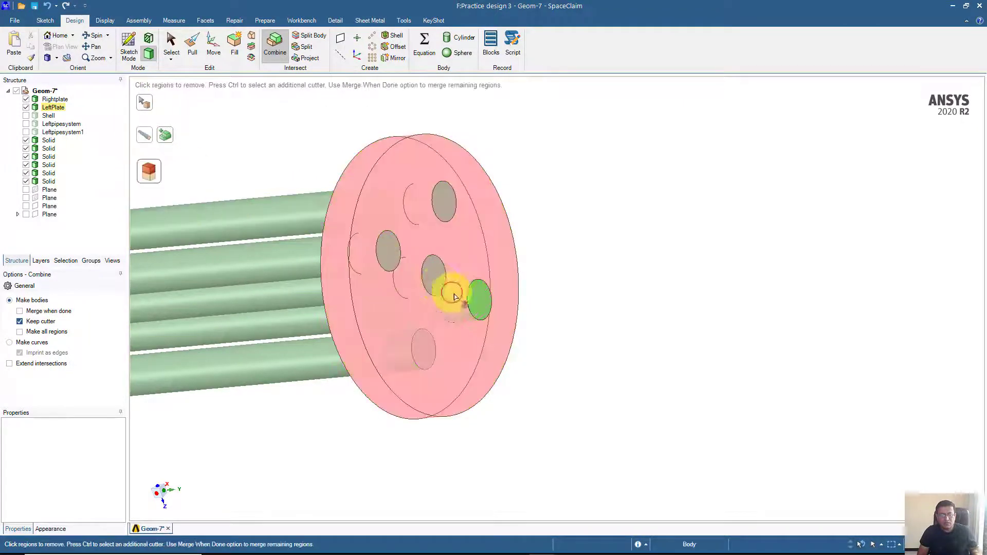
click(467, 293)
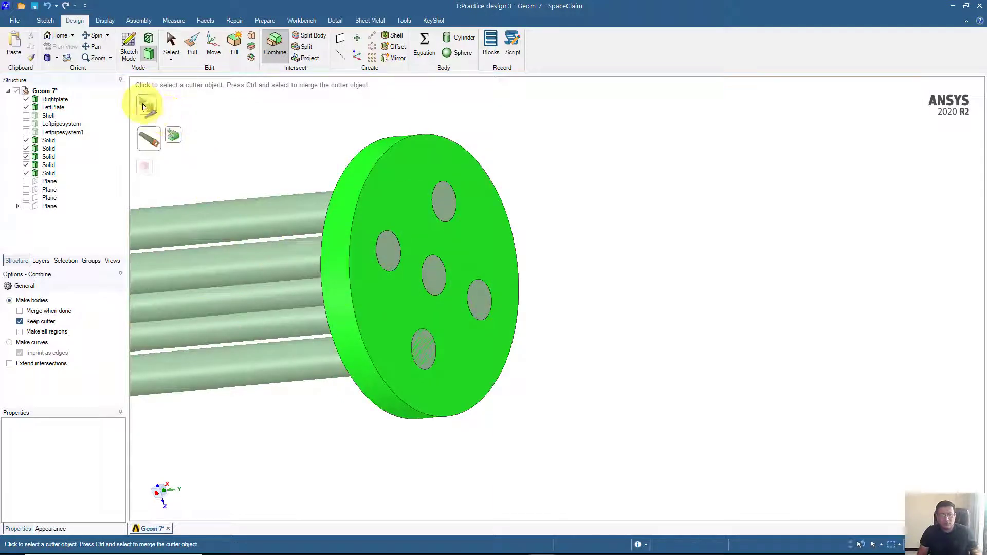
Cut LeftPlate with the lowest tube using Combine and remove its core region from the plate
click(147, 105)
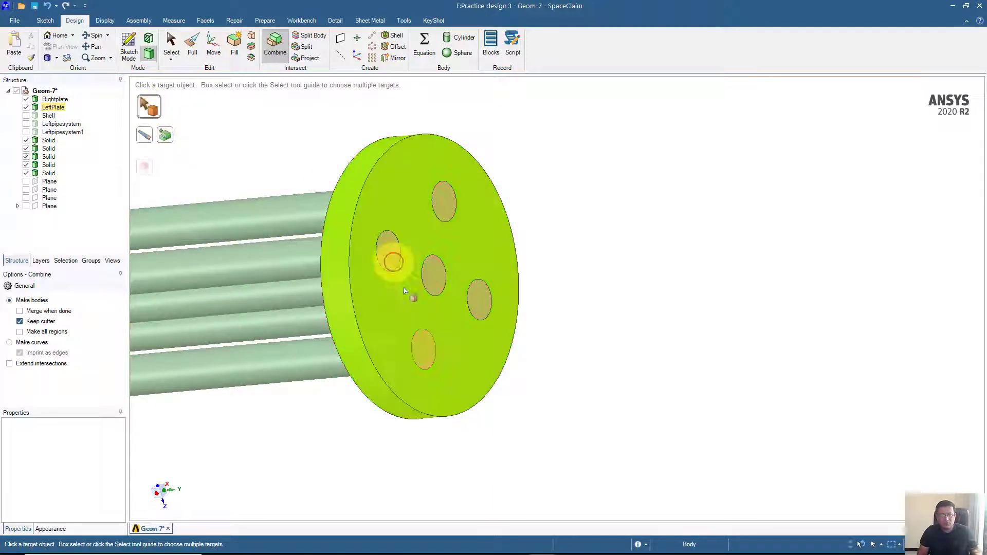
click(379, 209)
click(146, 136)
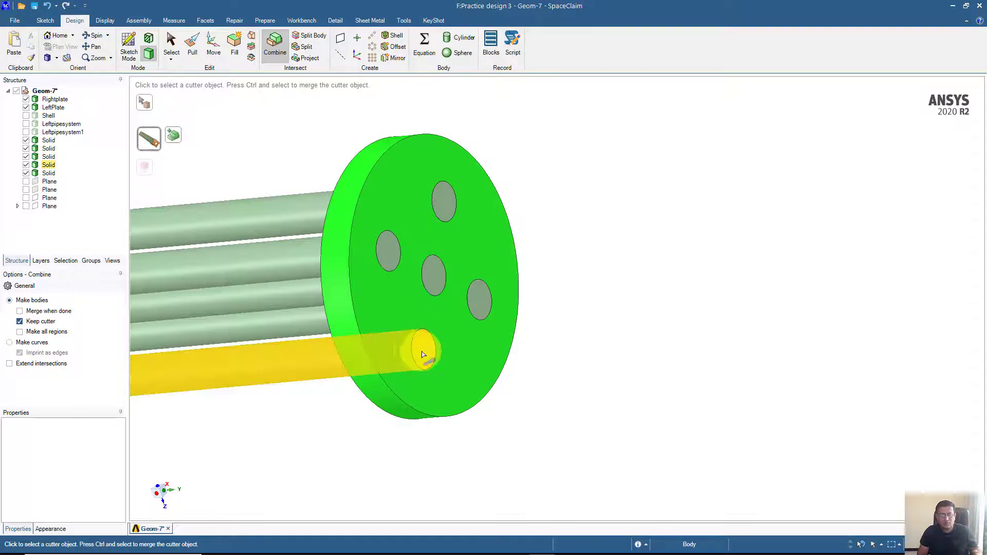
click(146, 169)
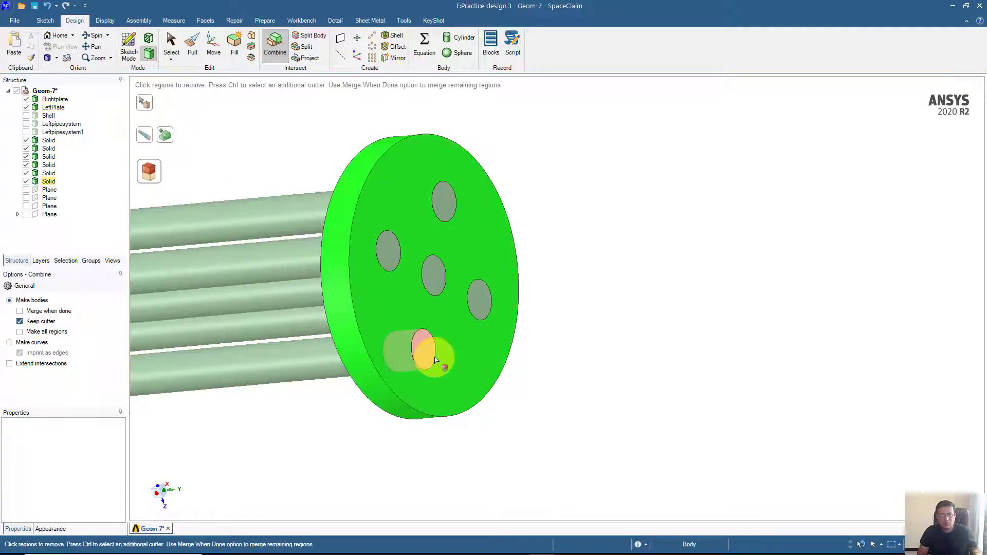
click(433, 358)
Exit the current Combine target and hide all five tube solids, leaving Rightplate and LeftPlate displayed
scroll(434, 358, down, 5)
ctrl+middle_drag(433, 378, 574, 334)
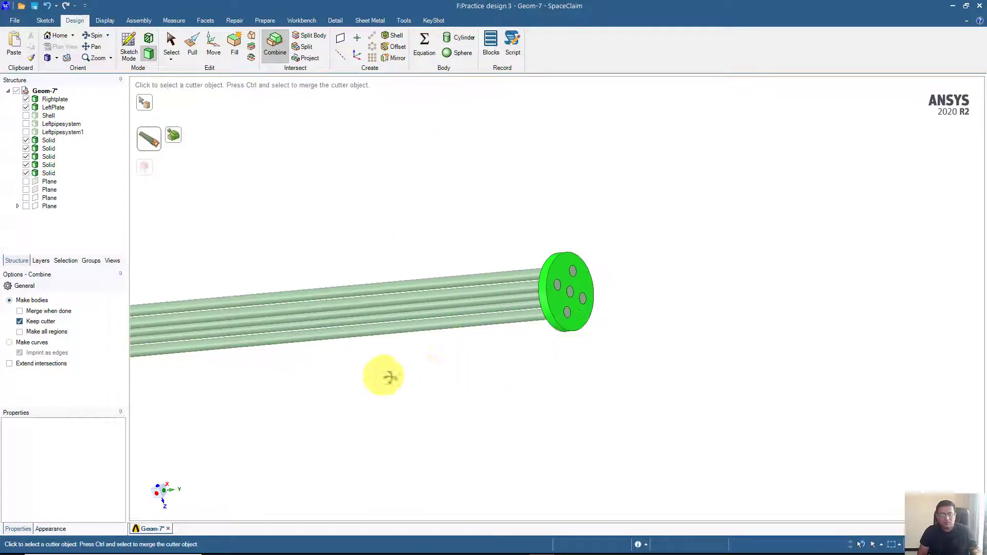
middle_drag(390, 378, 424, 380)
ctrl+middle_drag(424, 380, 591, 332)
click(491, 382)
middle_drag(447, 395, 546, 372)
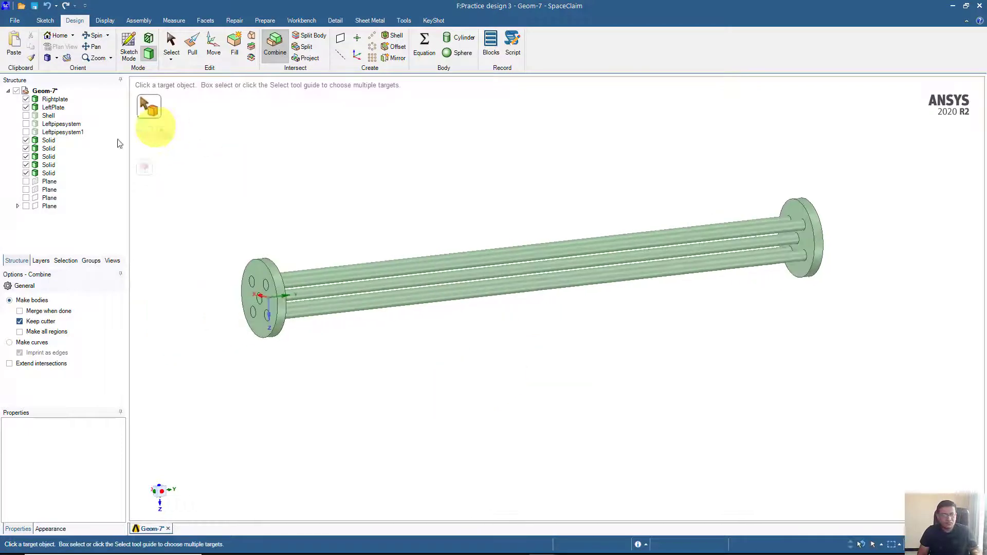
click(28, 140)
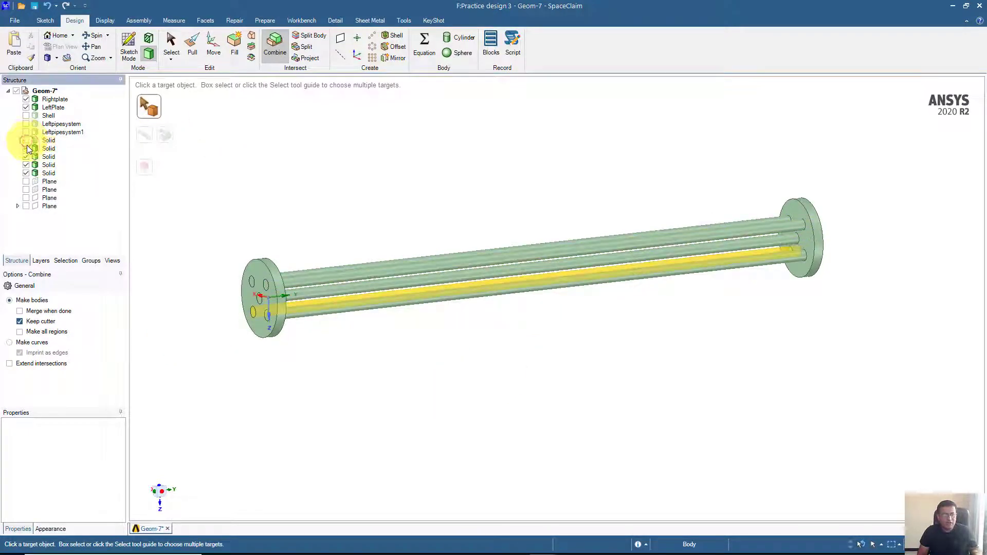
click(27, 148)
click(26, 156)
click(26, 165)
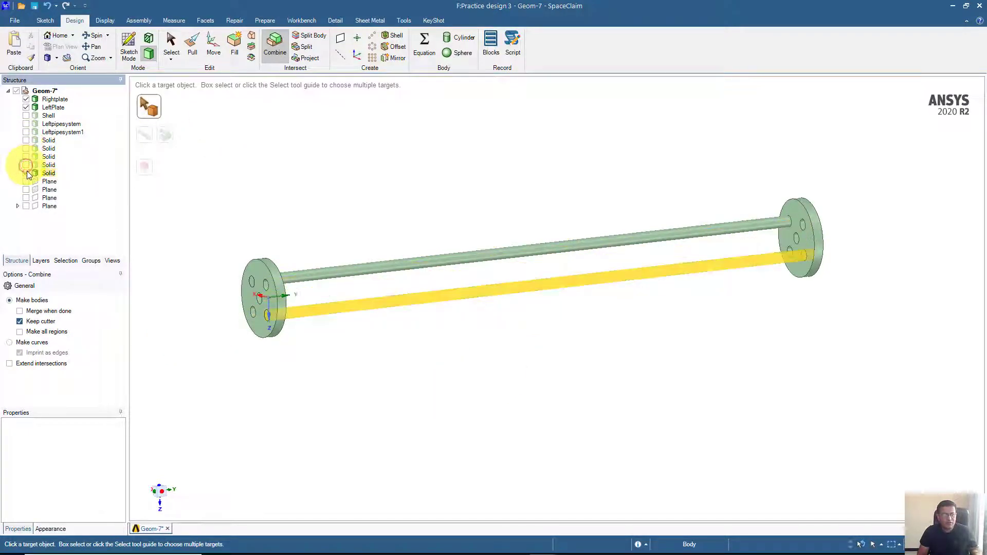
click(27, 173)
Examine the five tube holes through both plates from the front and at an angle
middle_drag(236, 230, 370, 233)
scroll(295, 256, up, 5)
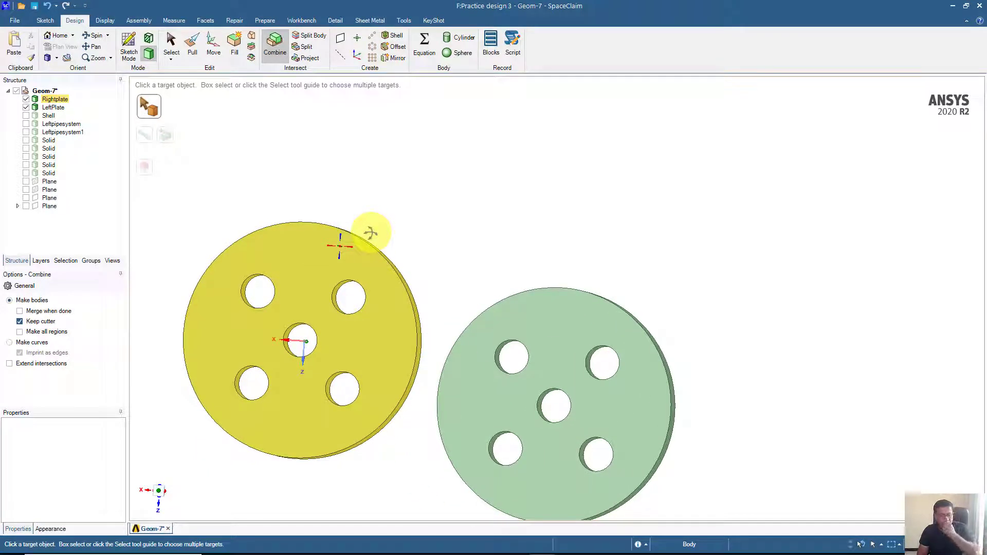
middle_drag(371, 233, 395, 237)
scroll(347, 244, down, 5)
click(347, 244)
scroll(389, 238, down, 1)
middle_drag(322, 238, 354, 235)
Show the last plane in the structure and start a sketch on it in plan view
click(26, 205)
scroll(214, 271, up, 3)
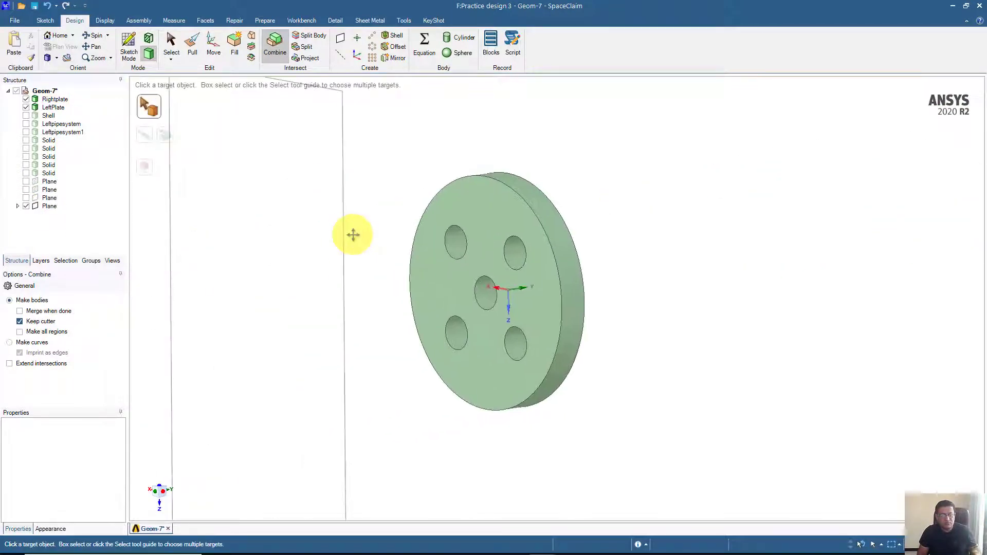
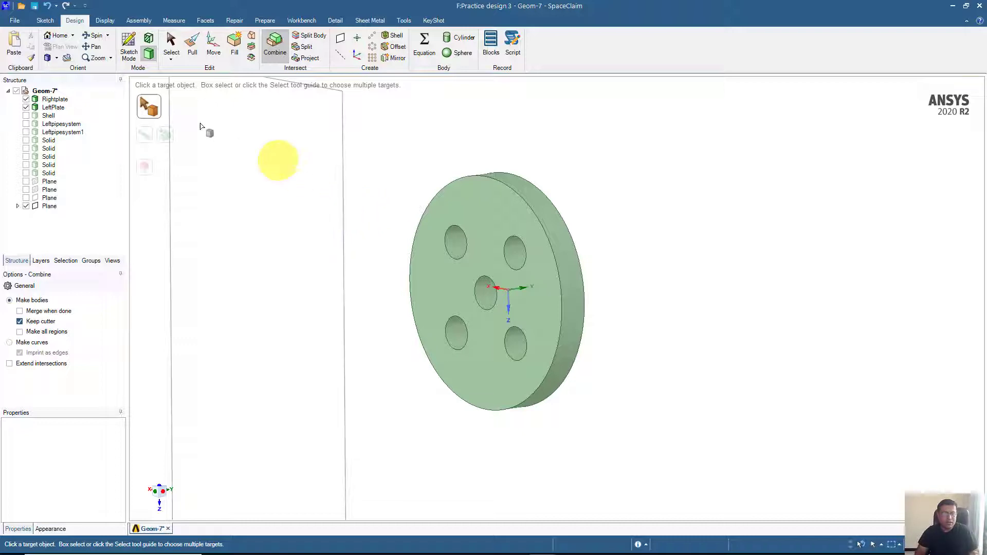
click(178, 40)
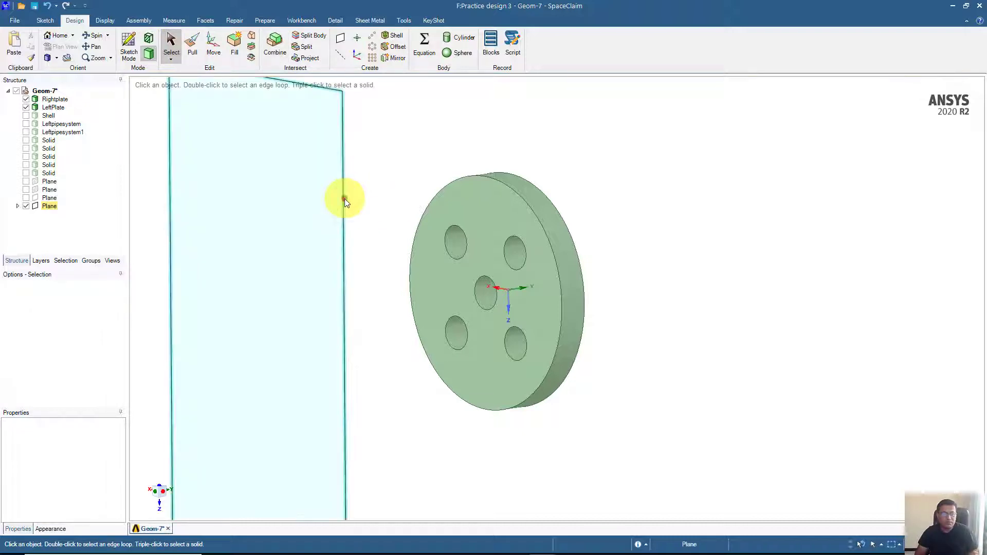
click(342, 198)
scroll(329, 200, up, 2)
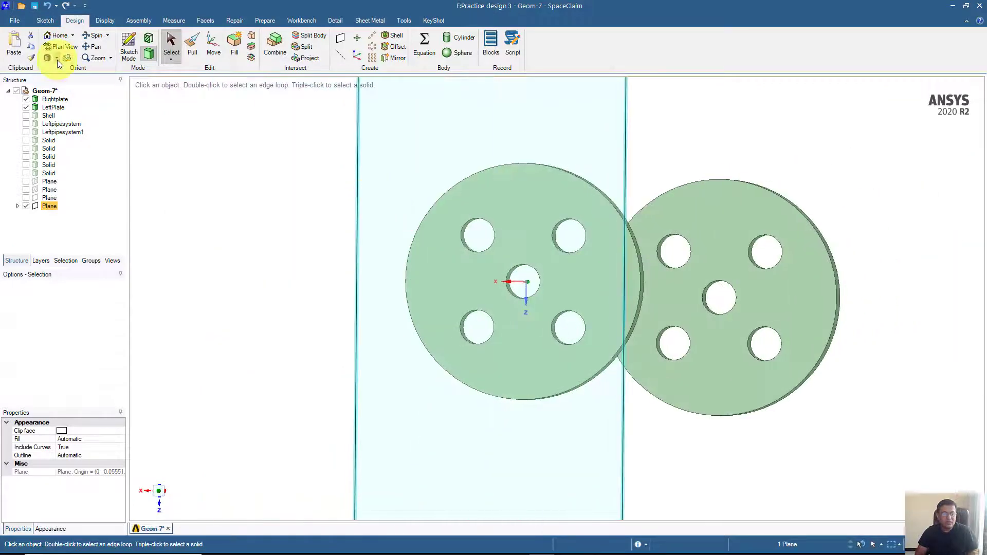
click(55, 46)
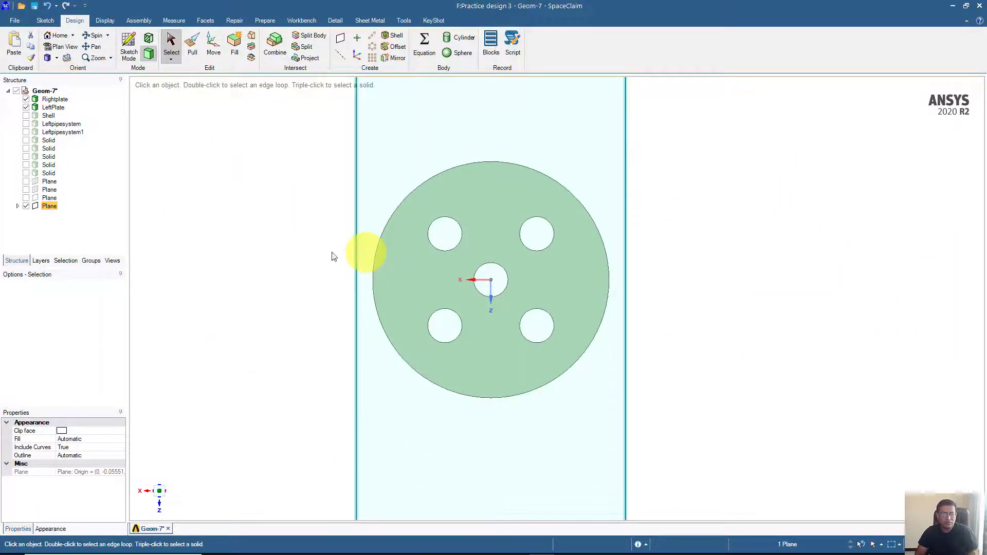
click(129, 45)
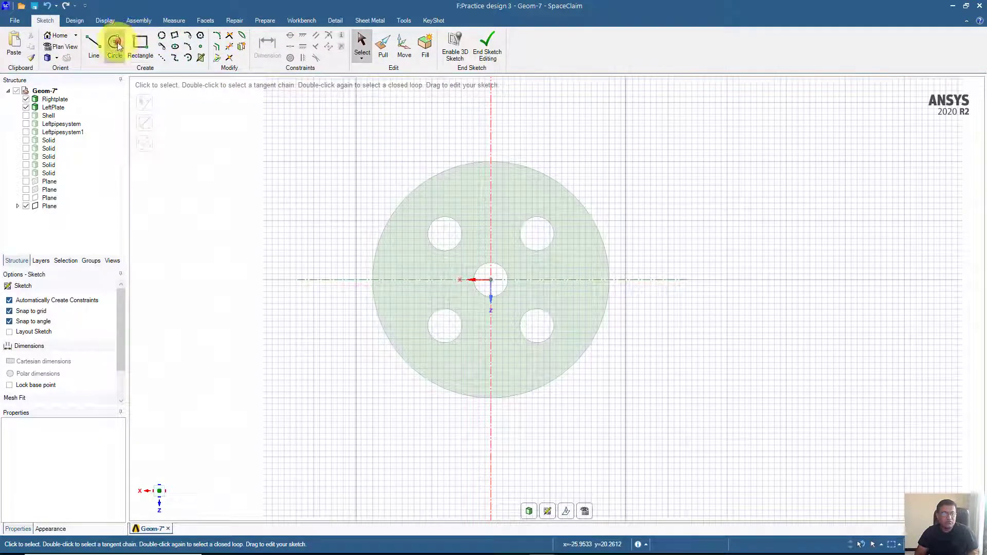
Sketch a 6.7 mm diameter circle at the origin, checking the tube thickness diameter in the Double_PipeHeatExchanger PowerPoint slides
click(115, 44)
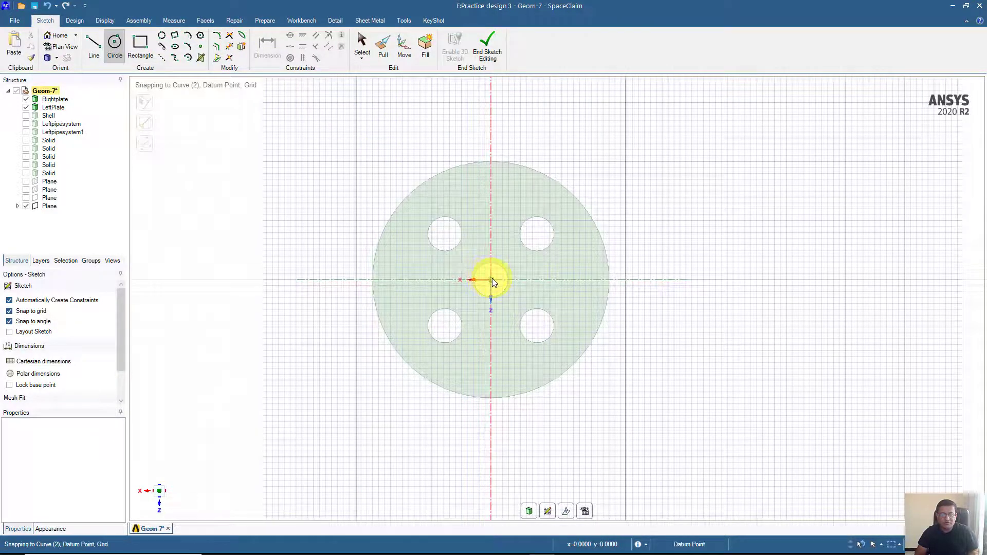
click(491, 280)
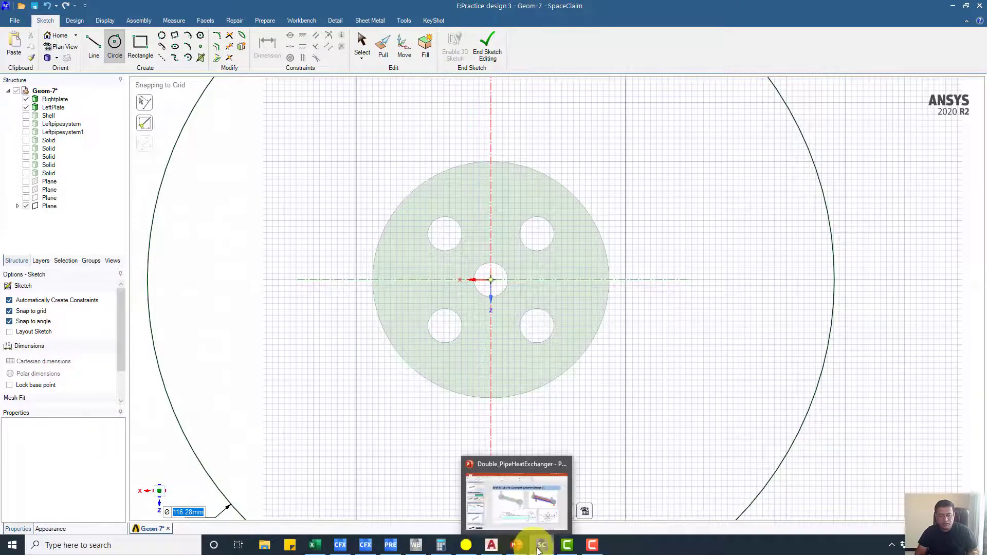
click(517, 546)
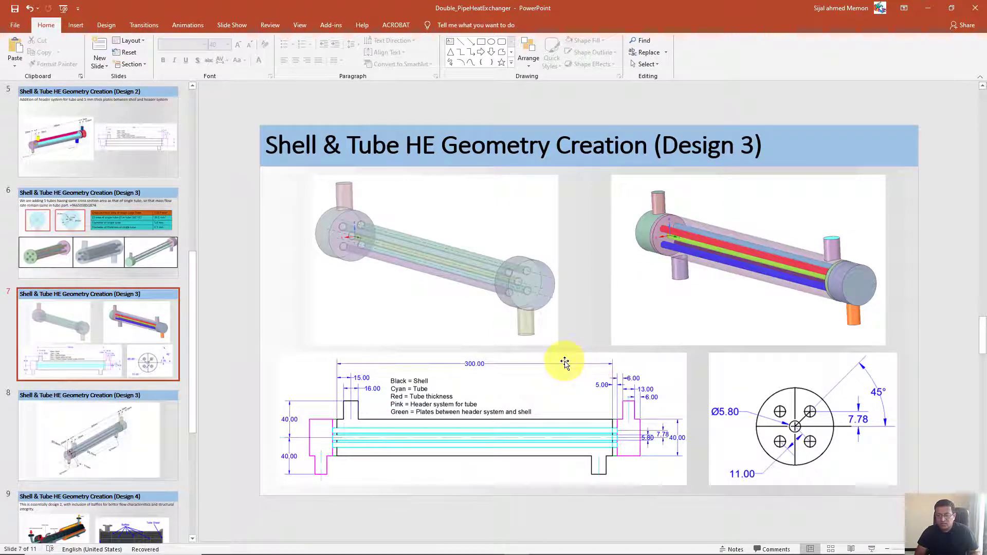
scroll(564, 363, up, 1)
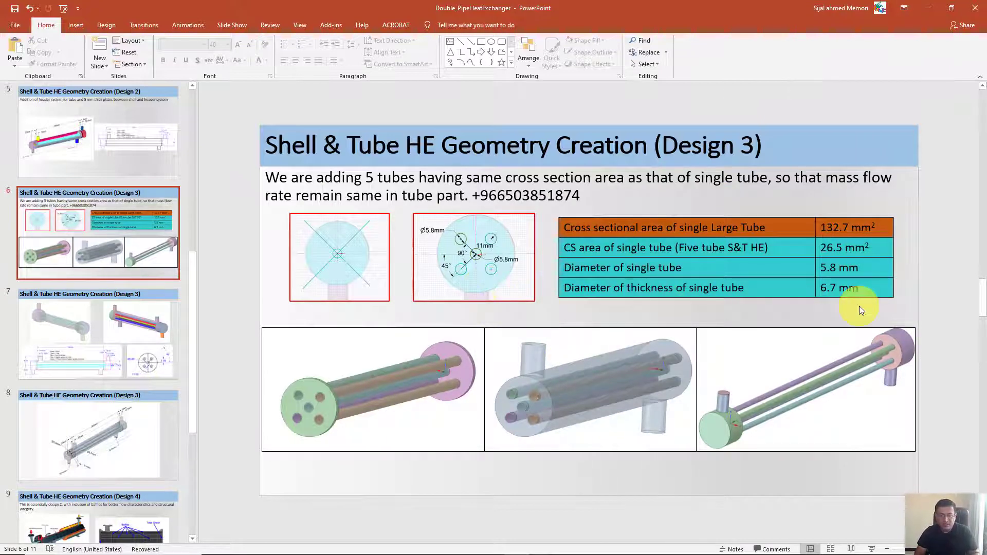
scroll(859, 306, down, 2)
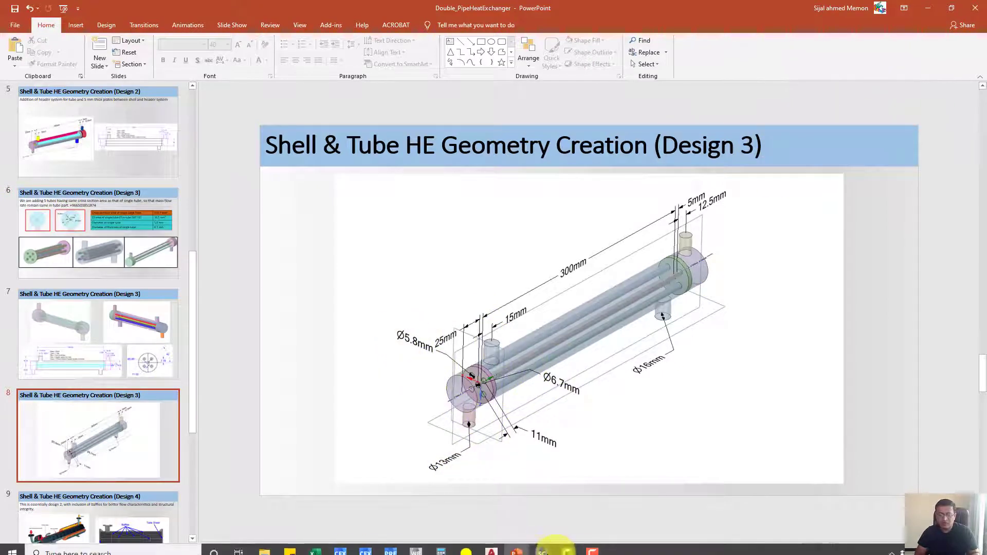
click(543, 549)
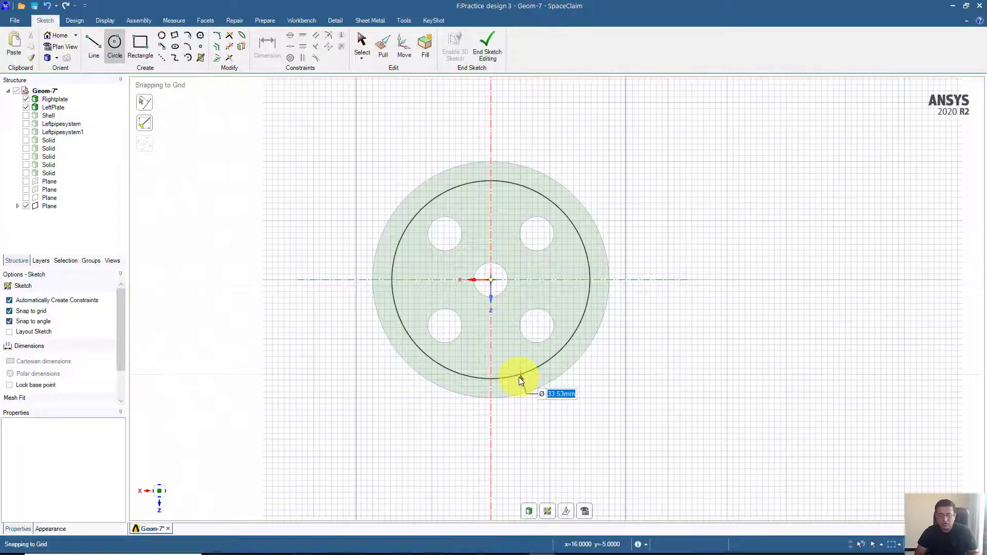
text(6.7)
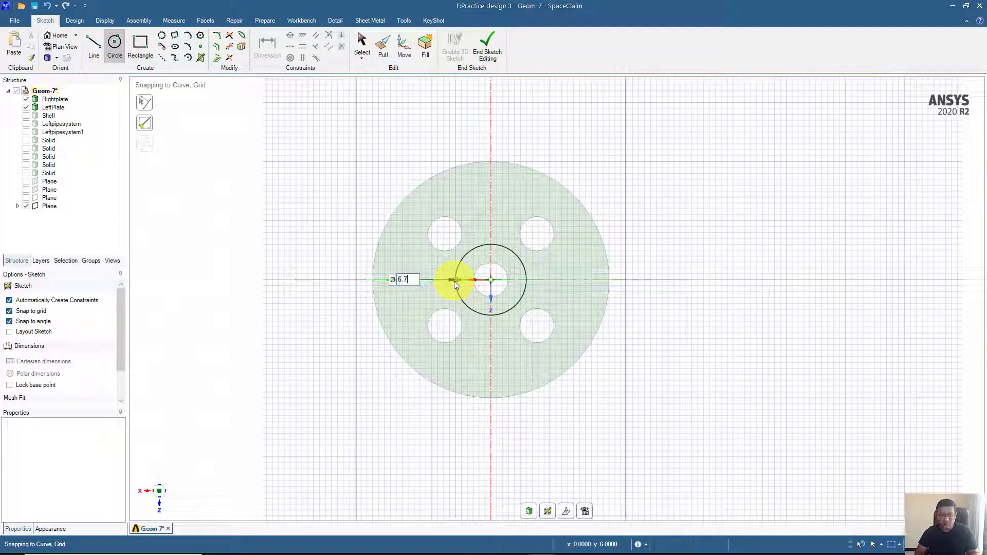
key(Return)
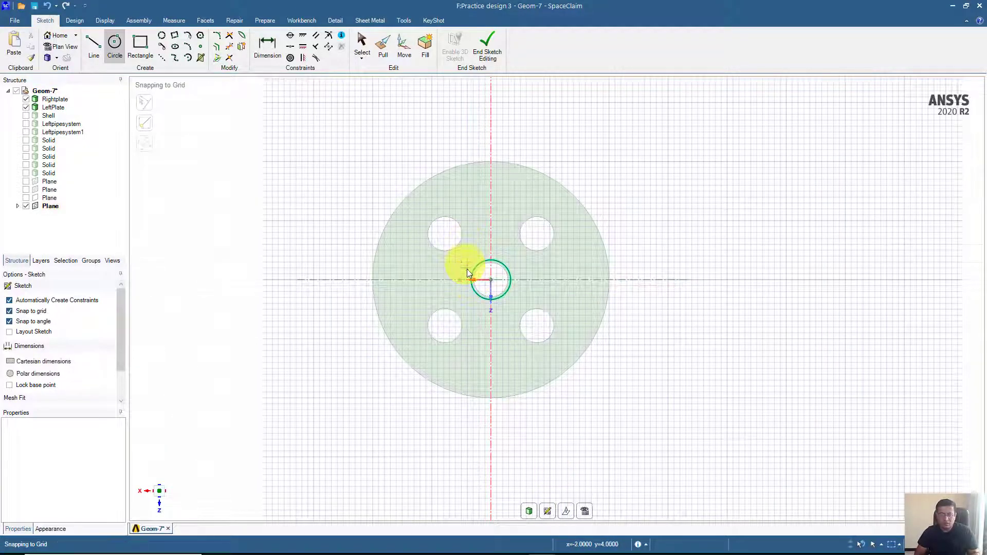
Dimension the diameter of the circle around the plate's central hole
click(273, 47)
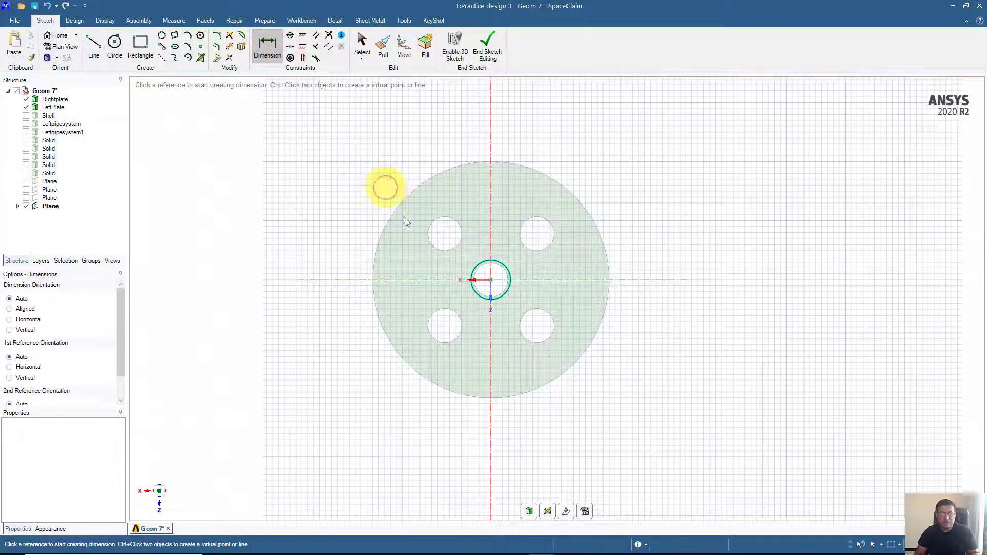
click(479, 266)
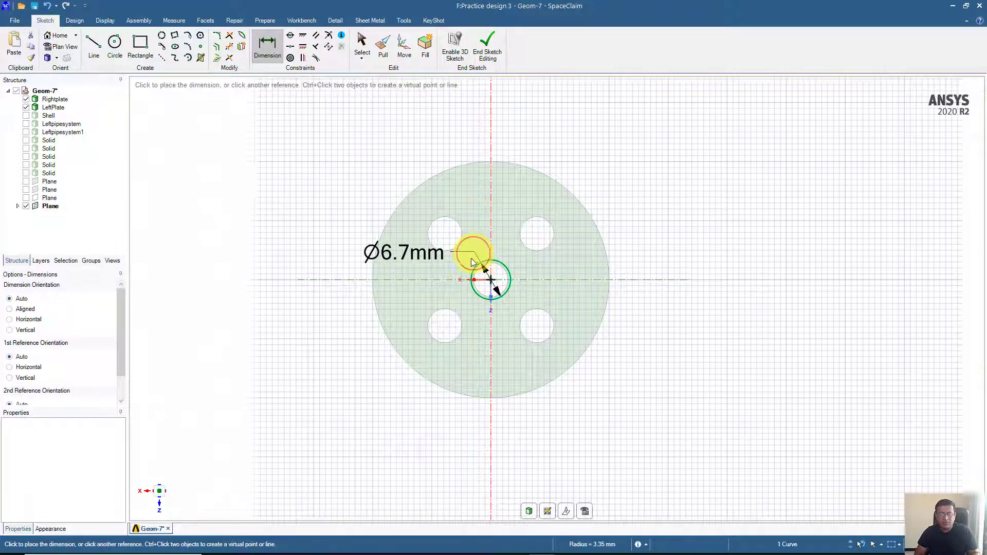
click(640, 222)
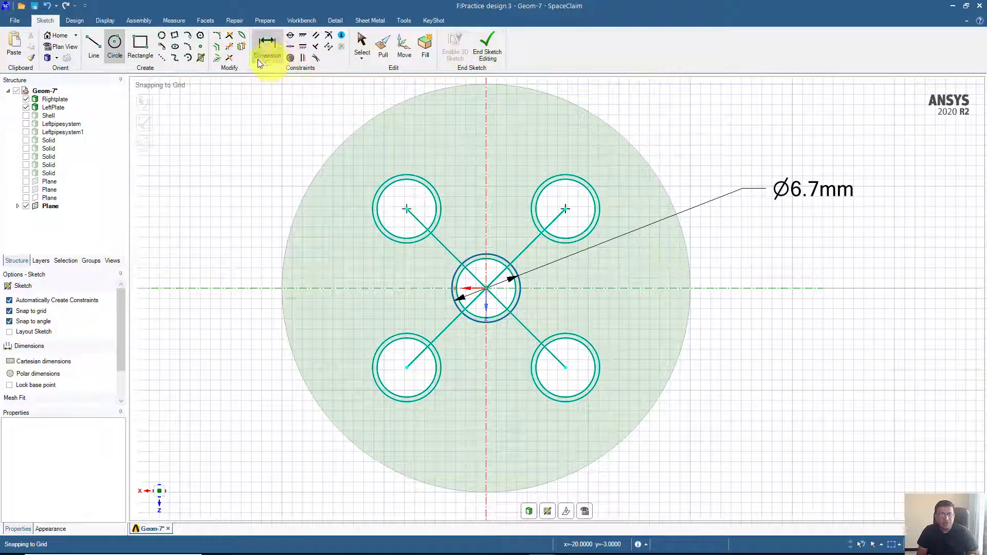
Trim the diagonal construction lines between the five circle pairs and inside their inner circles
click(229, 47)
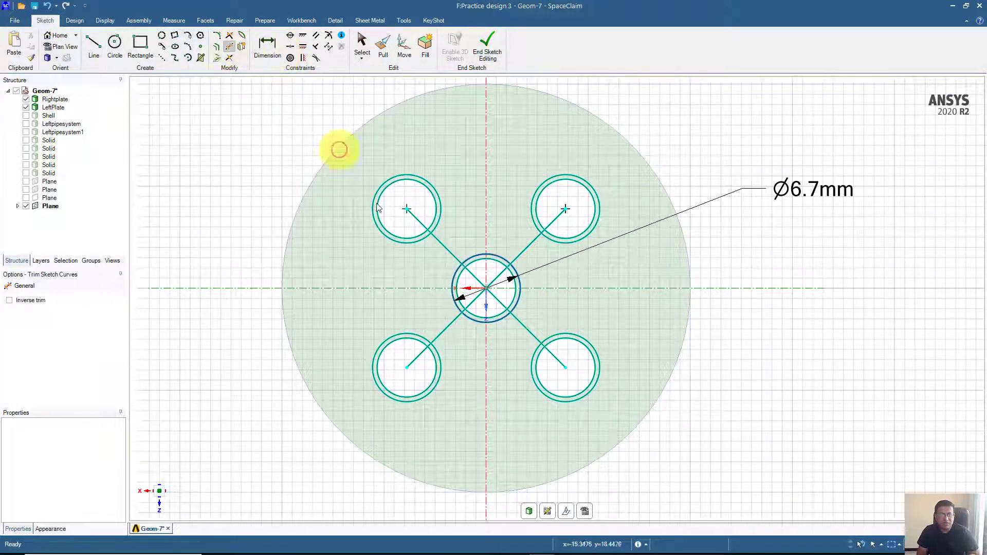
click(415, 216)
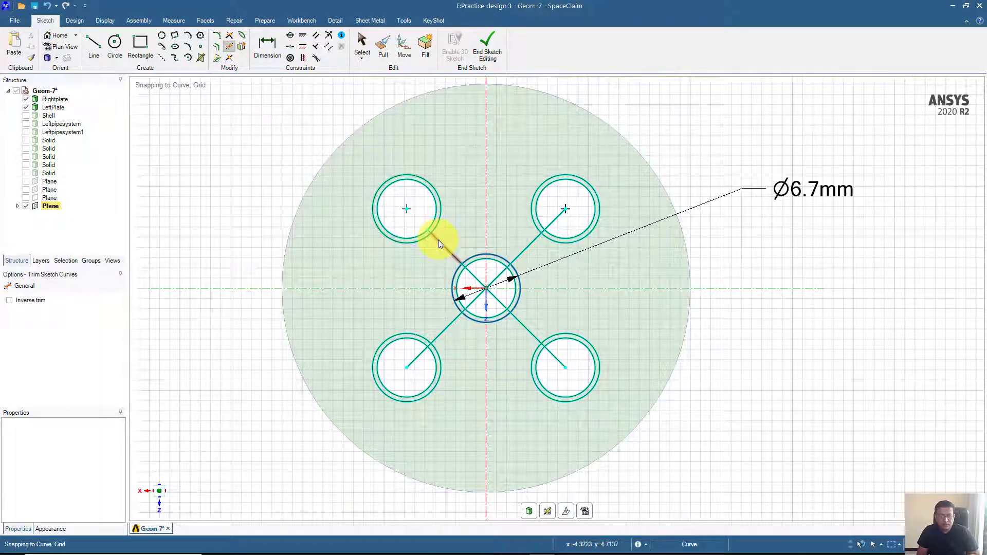
click(441, 242)
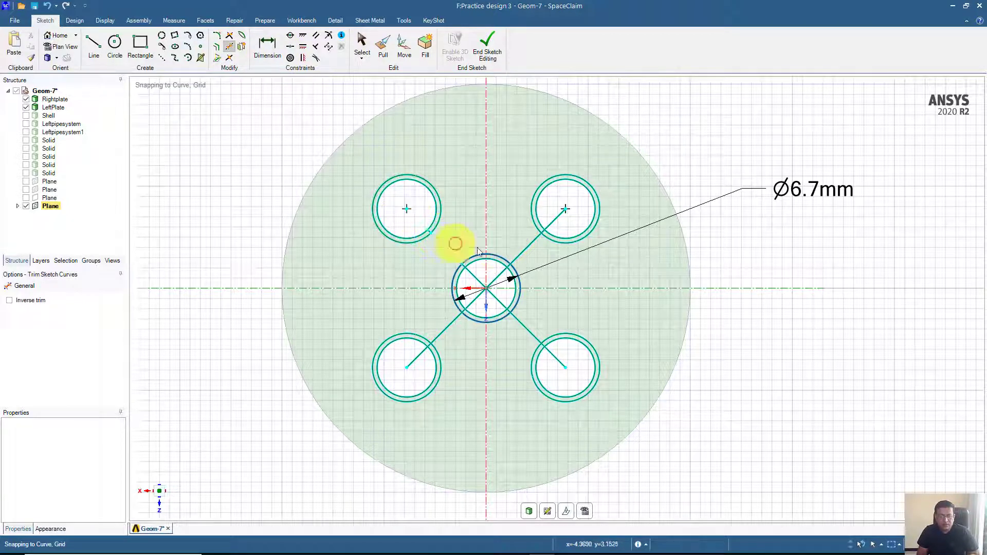
click(525, 248)
click(497, 280)
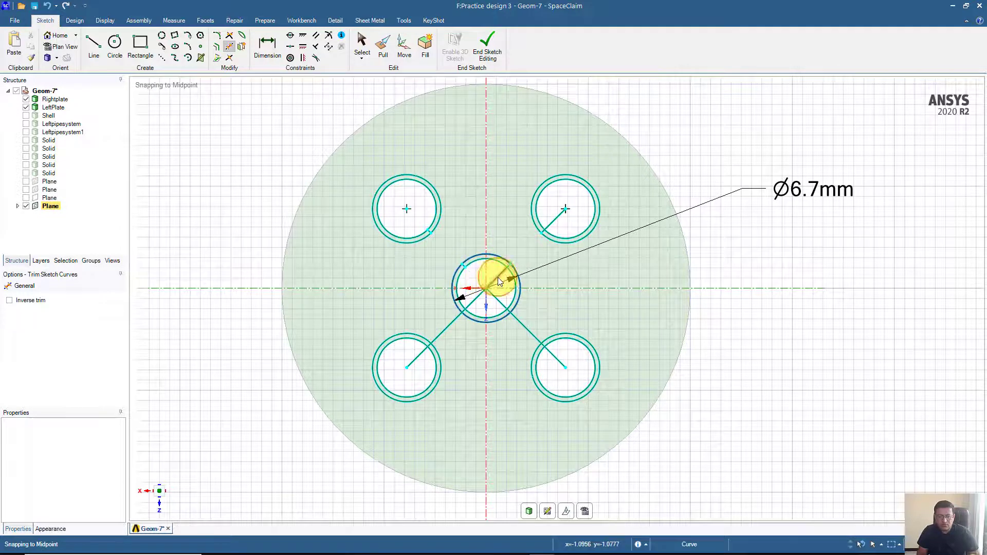
click(473, 304)
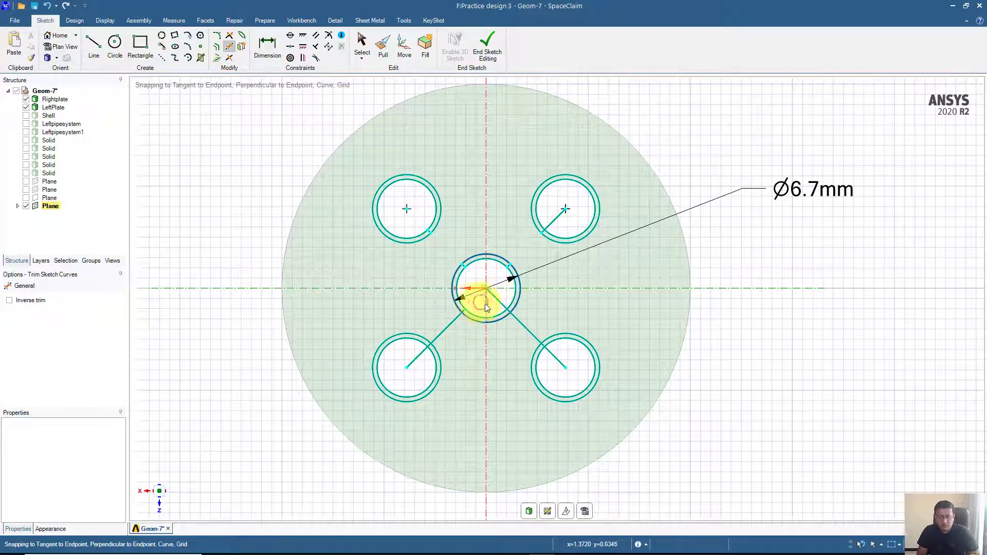
click(498, 302)
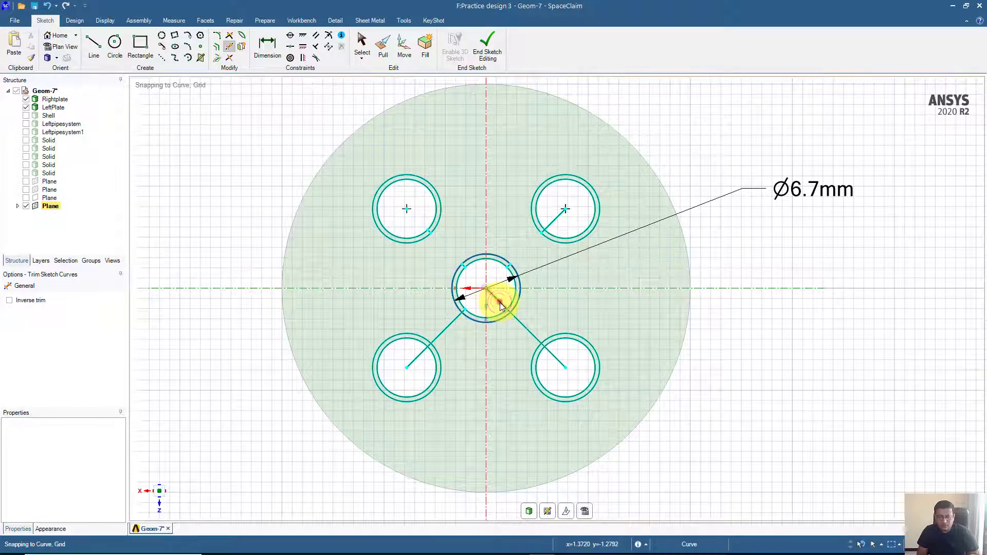
click(443, 334)
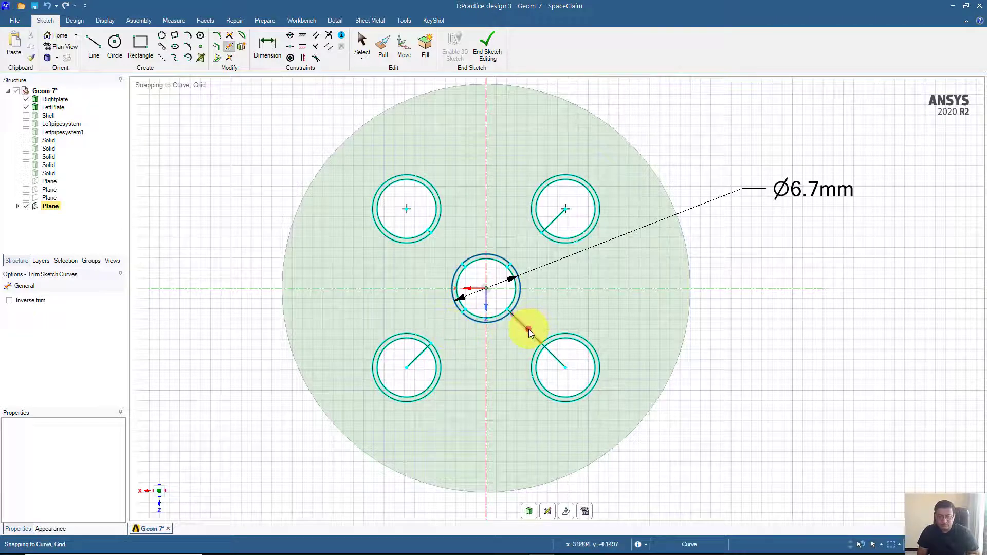
click(526, 330)
click(552, 359)
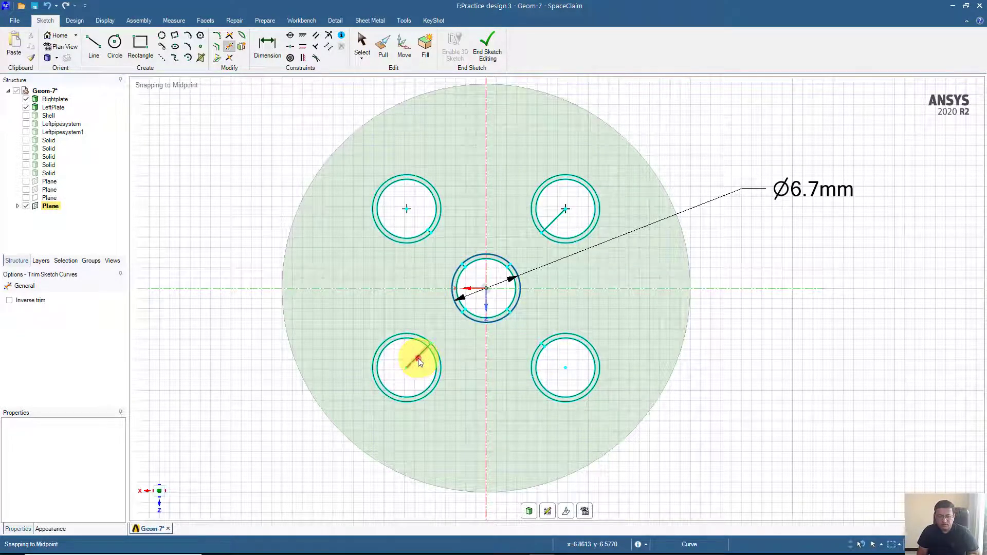
click(419, 362)
click(557, 217)
Trim the short line pieces left within the ring walls of the central, upper-left and both lower circle pairs
scroll(470, 282, up, 5)
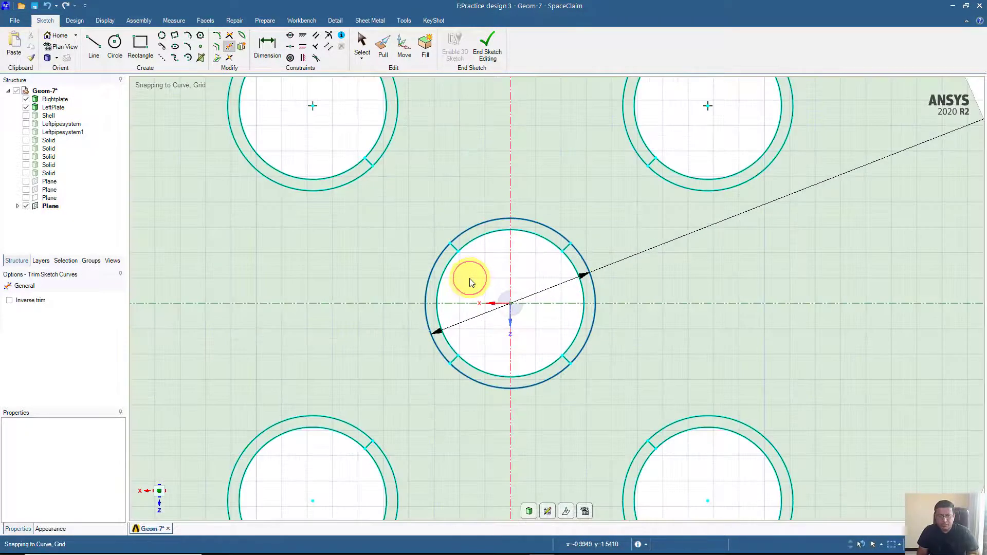
click(370, 164)
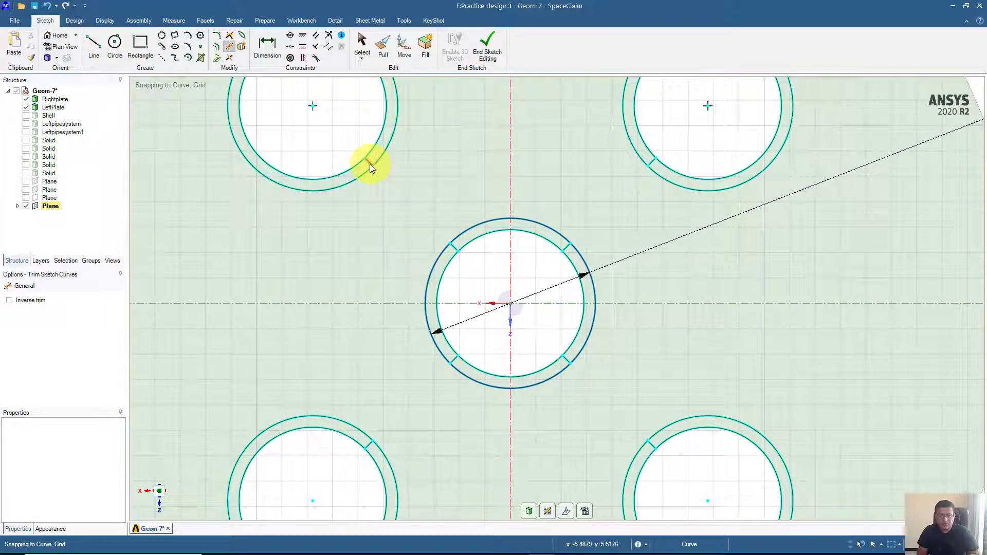
click(455, 248)
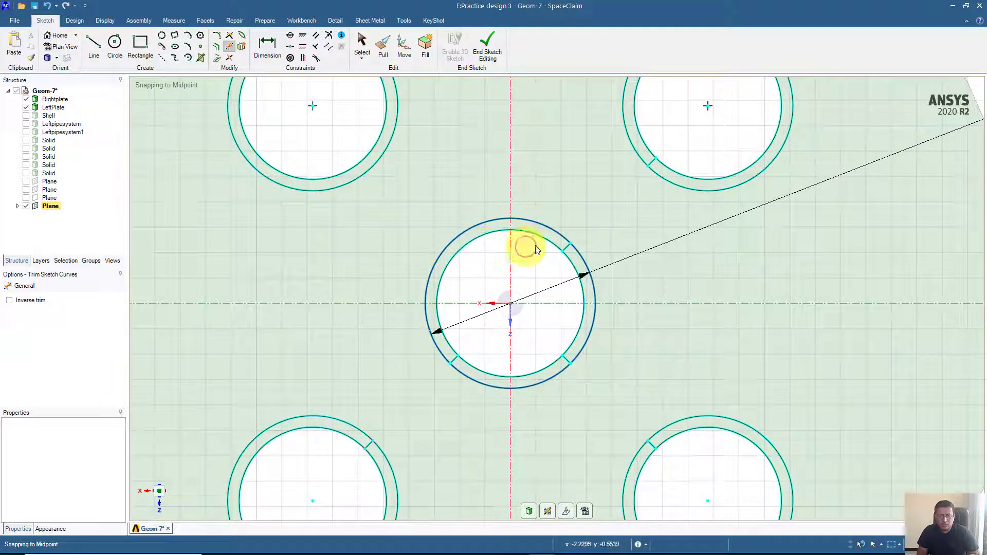
click(566, 246)
click(452, 360)
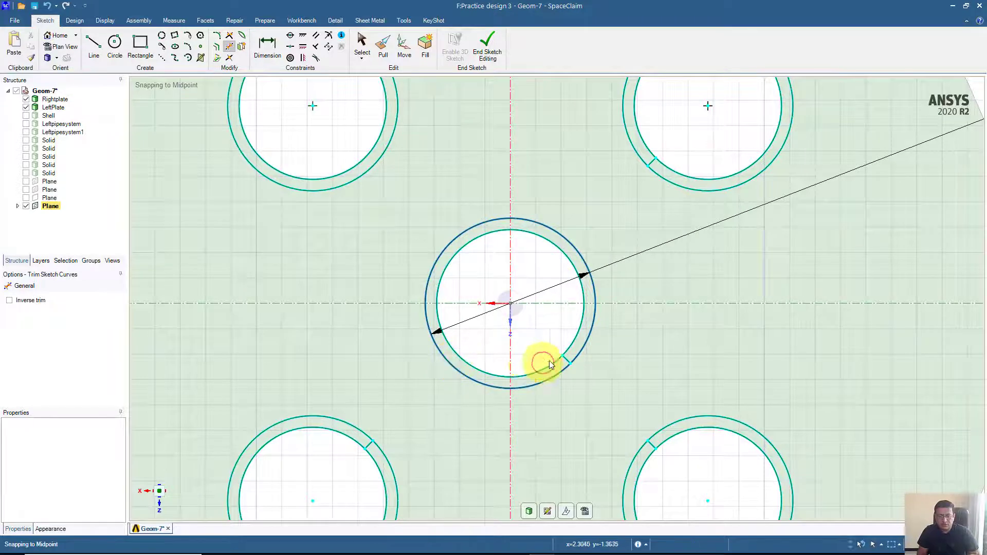
click(565, 358)
click(566, 361)
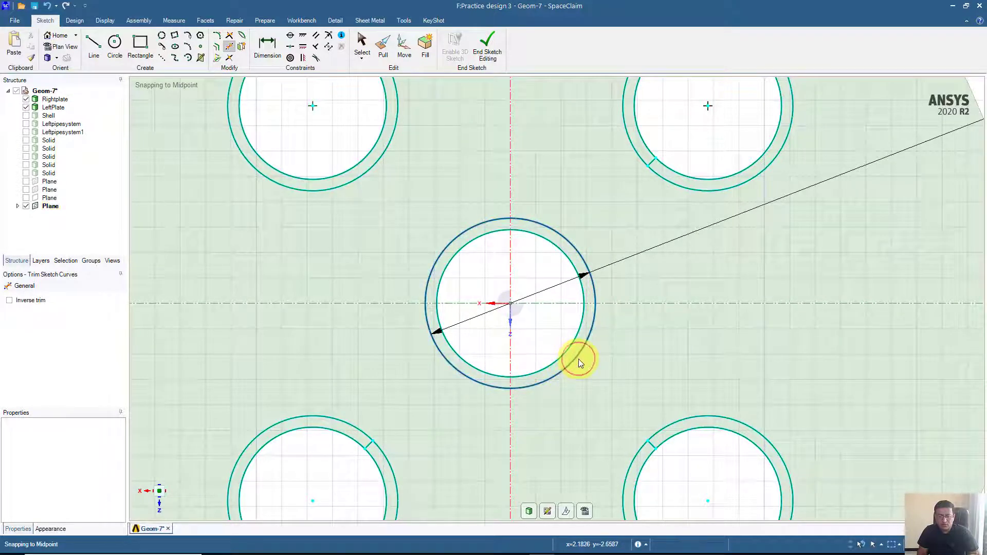
click(649, 444)
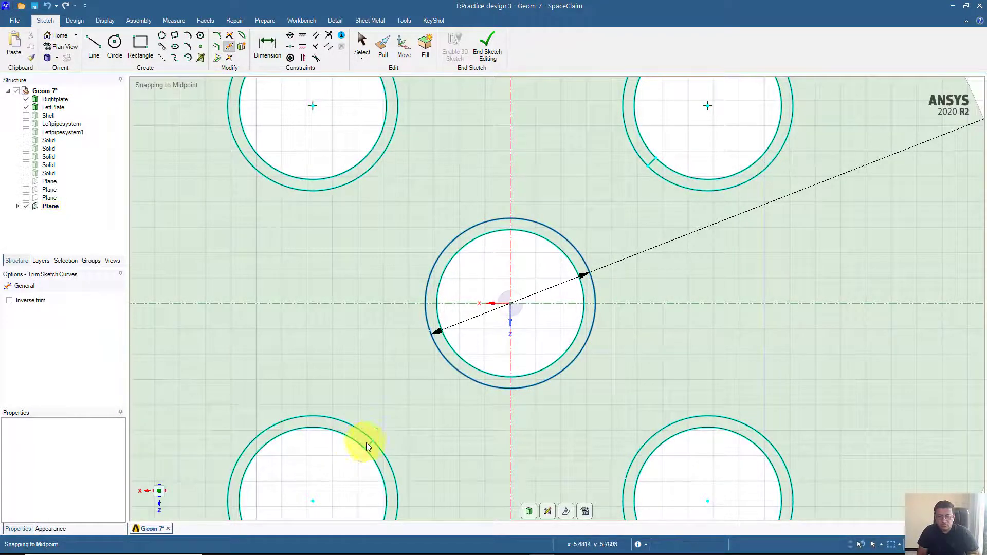
click(368, 443)
Delete the 6.7 mm diameter dimension from the central circle
scroll(422, 433, down, 5)
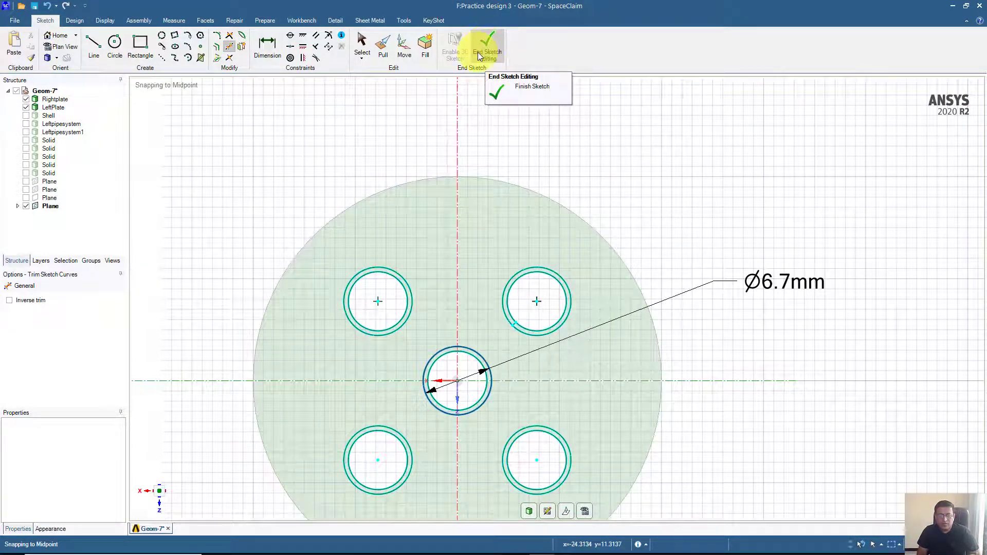
click(362, 44)
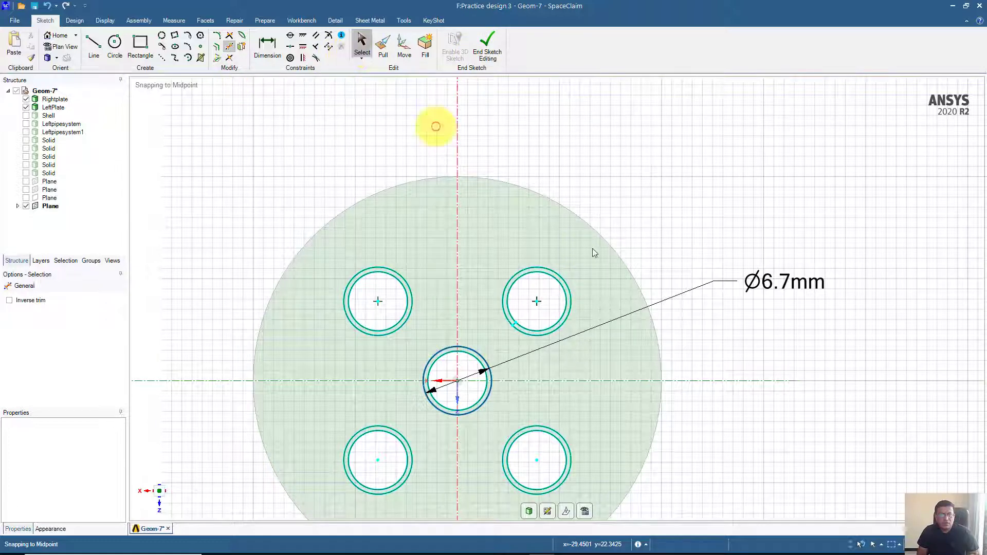
drag(729, 281, 708, 286)
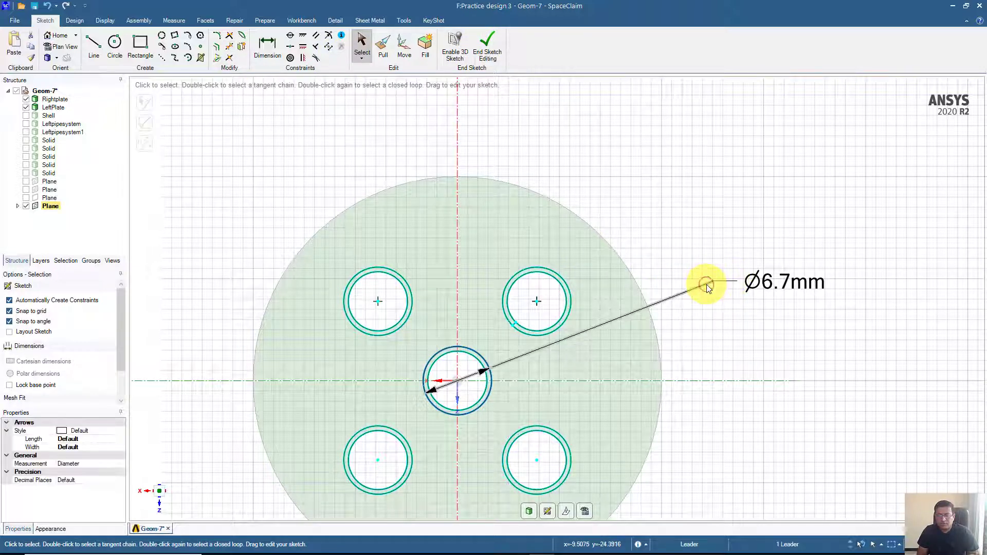
key(Delete)
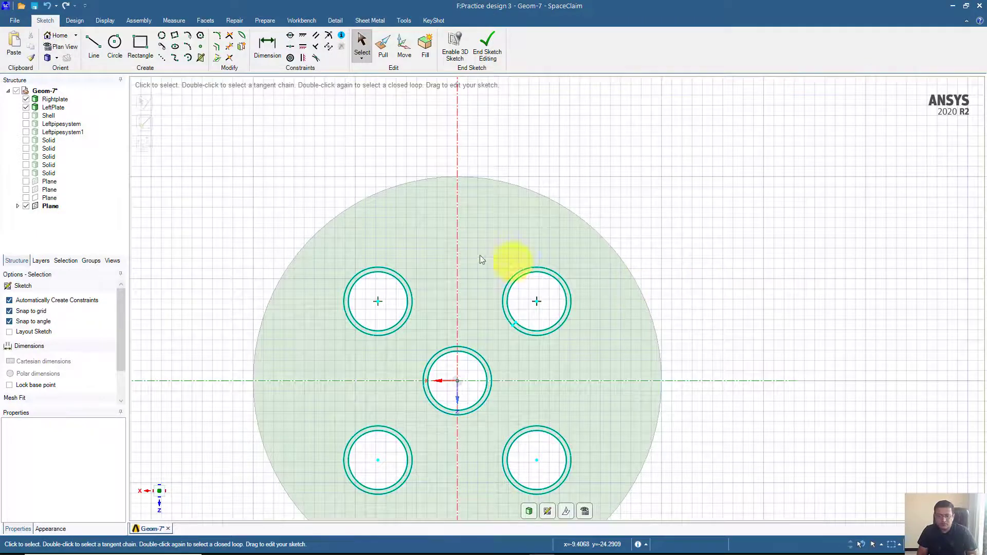
Finish the sketch and delete the five inner disc faces, keeping only the ring-shaped tube wall surfaces
middle_drag(480, 256, 409, 265)
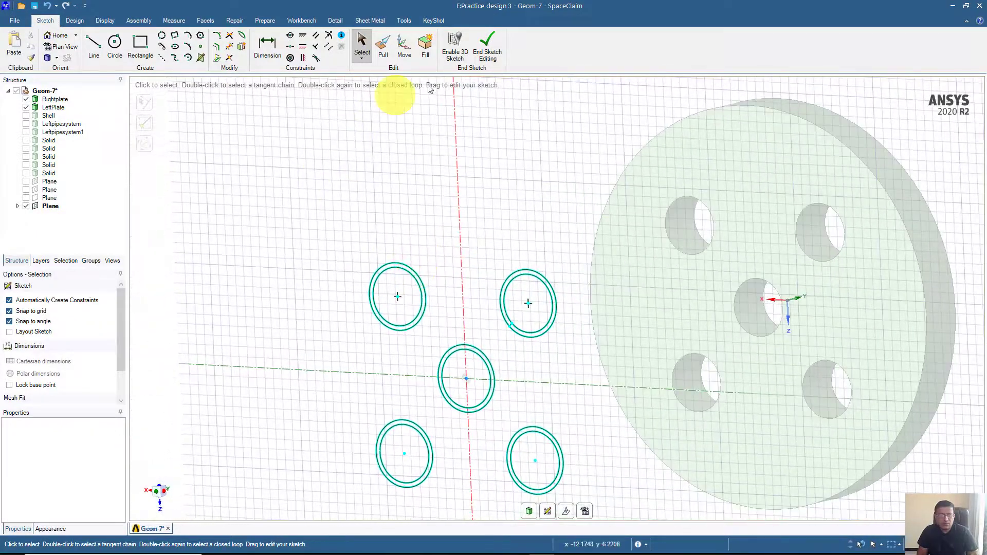
click(486, 46)
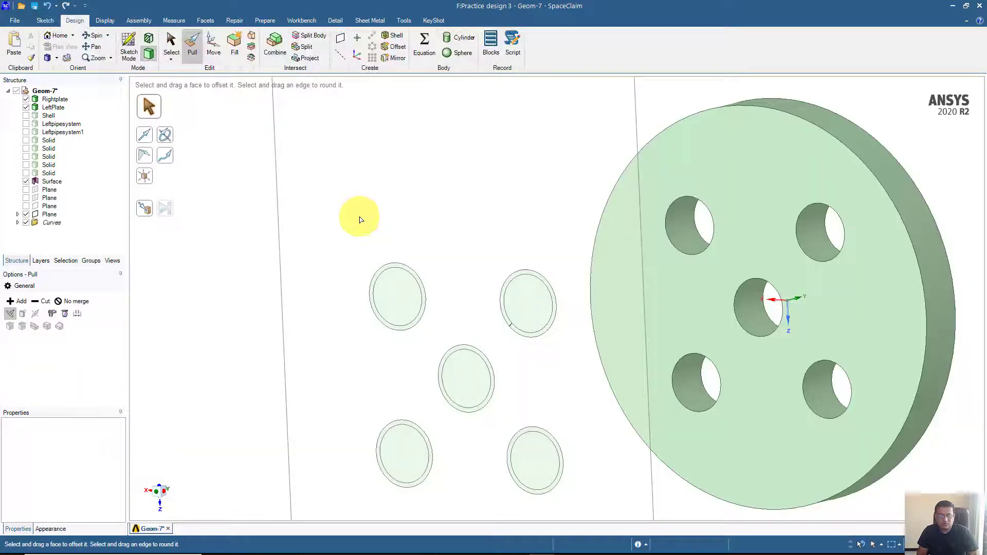
mouse_move(360, 219)
middle_down()
mouse_move(331, 232)
mouse_move(346, 203)
middle_up()
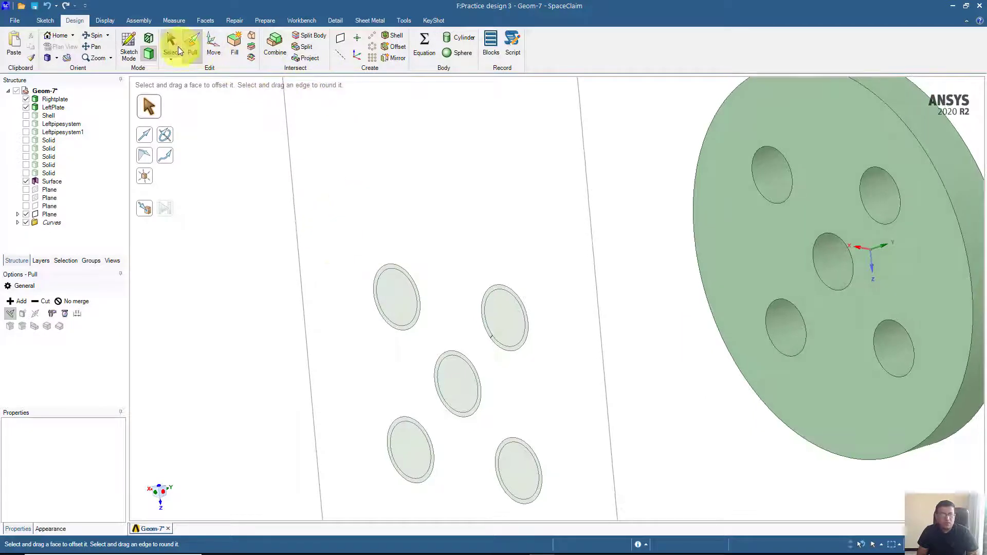
click(172, 46)
click(393, 297)
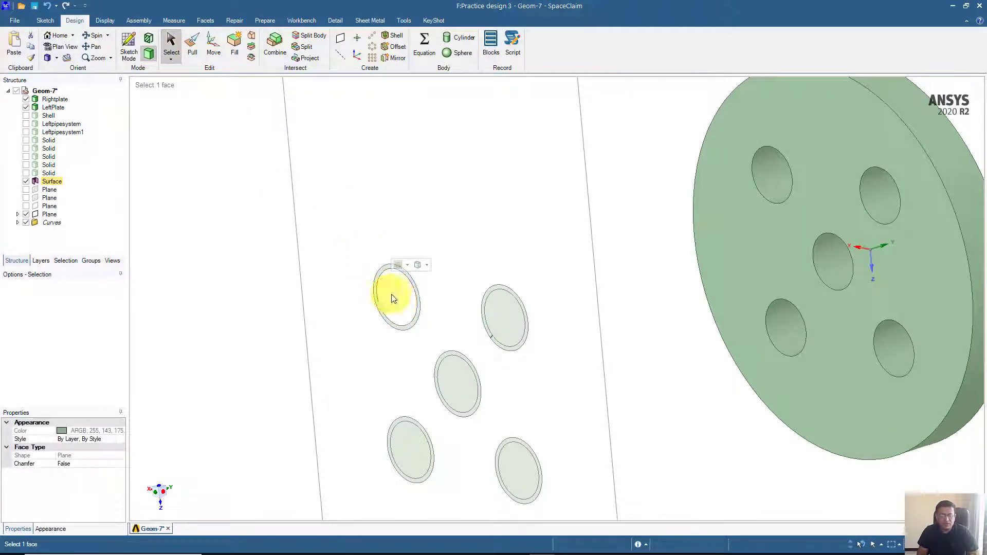
key(Delete)
click(501, 317)
key(Delete)
click(454, 388)
key(Delete)
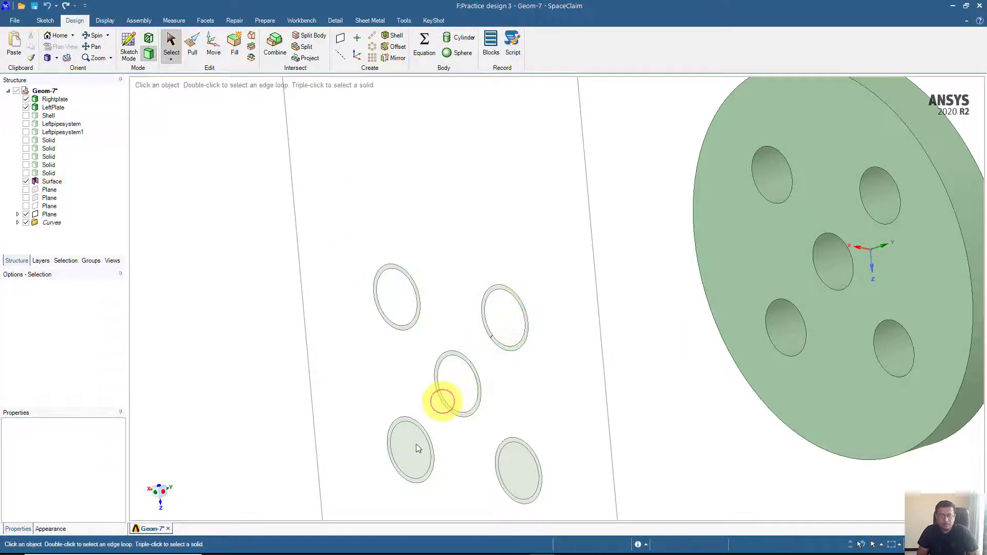
click(407, 452)
key(Delete)
click(516, 472)
key(Delete)
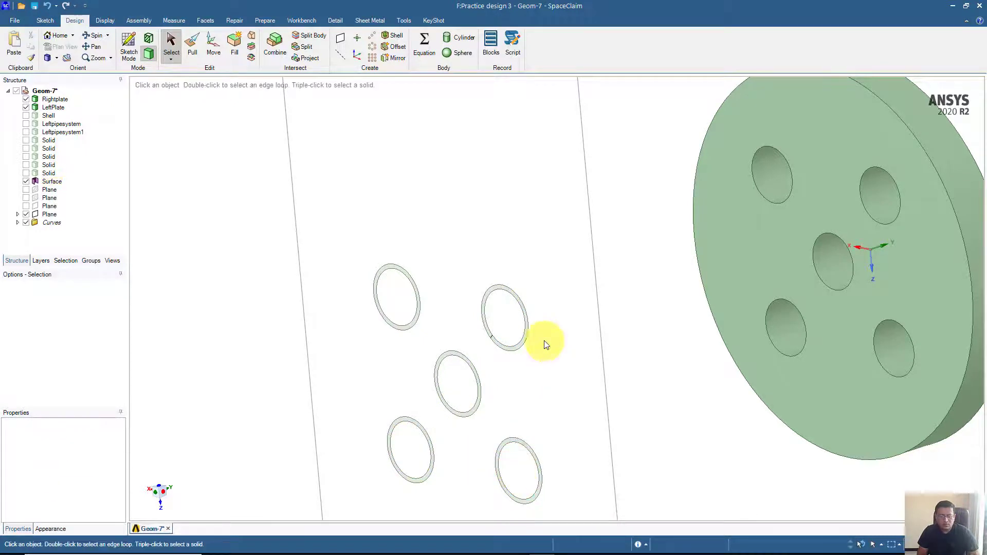
Examine the five ring profiles in relation to the tube holes of the nearby plate
middle_drag(544, 341, 559, 337)
scroll(559, 337, down, 3)
scroll(559, 337, up, 4)
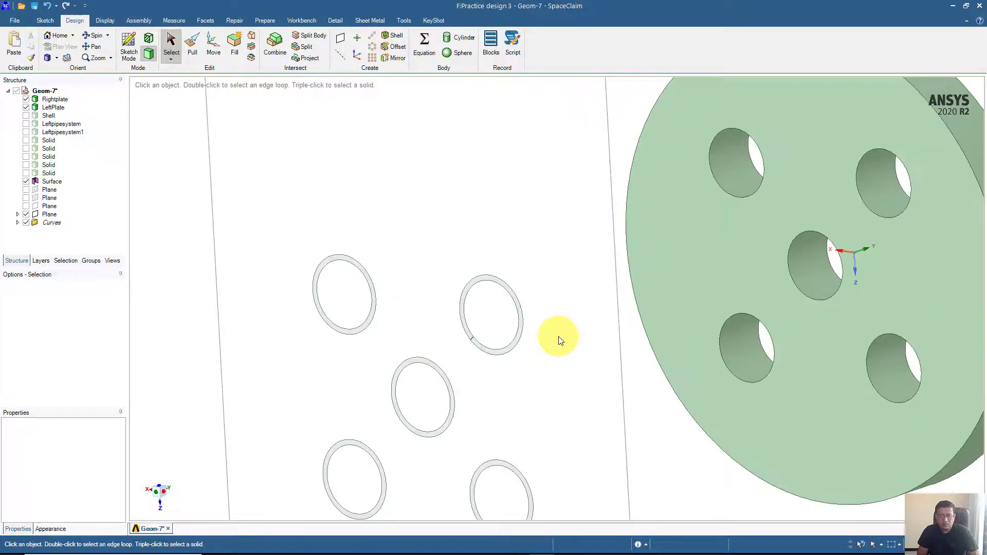
scroll(559, 337, down, 3)
scroll(540, 330, up, 3)
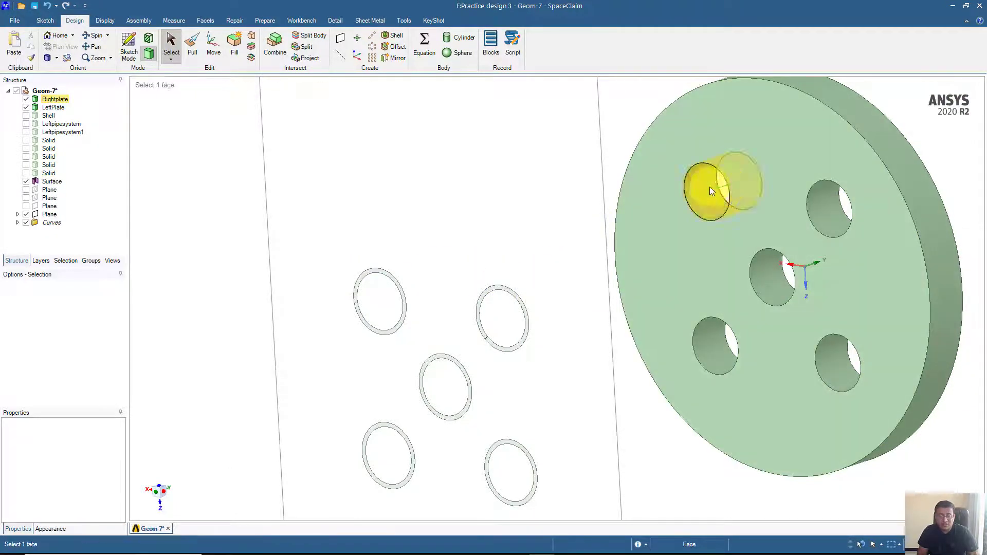
scroll(656, 223, down, 3)
middle_drag(656, 223, 640, 210)
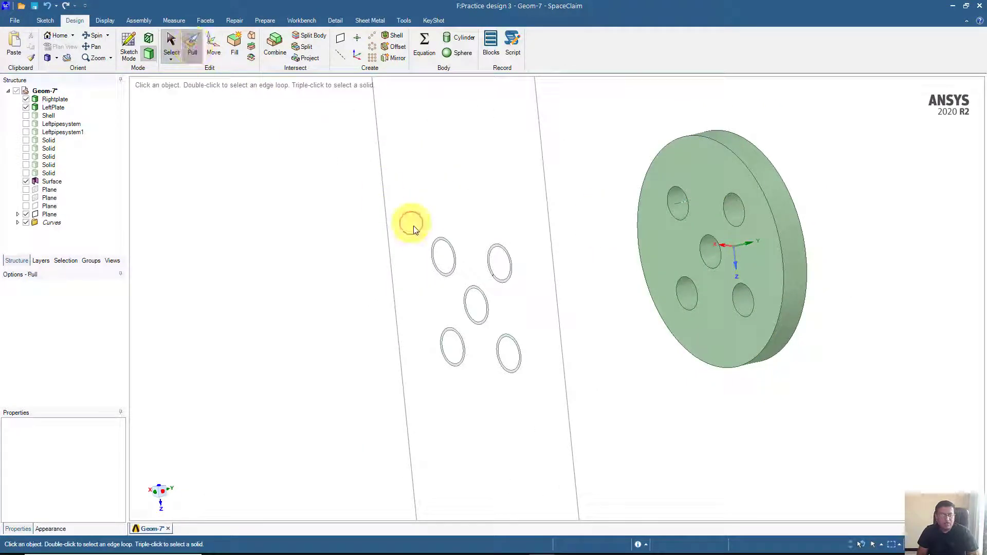
Pull all five ring faces with No merge along the Y direction through both plates and past the far one, forming hollow tubes
key(p)
click(437, 243)
drag(327, 181, 593, 404)
scroll(580, 407, down, 2)
middle_drag(580, 407, 490, 399)
click(81, 302)
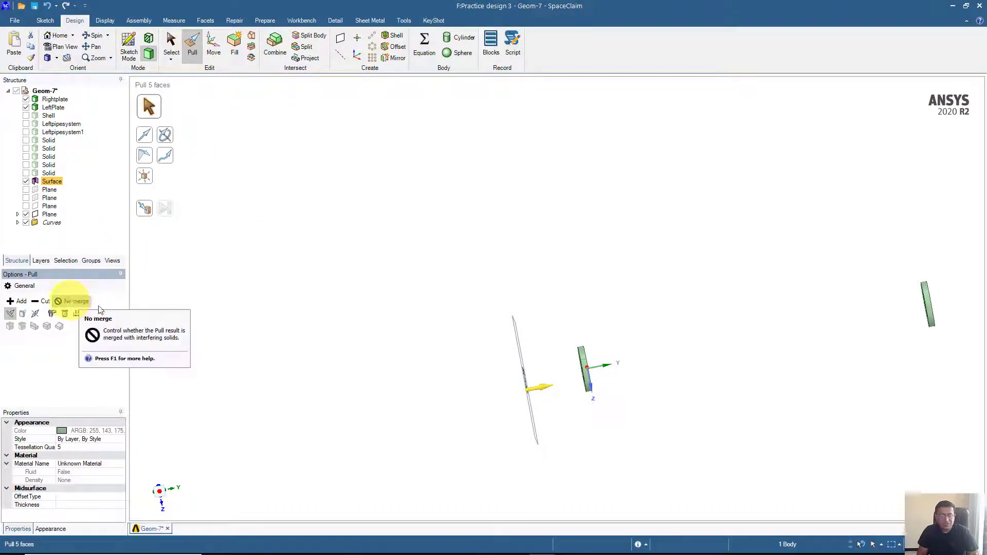
middle_drag(316, 288, 216, 263)
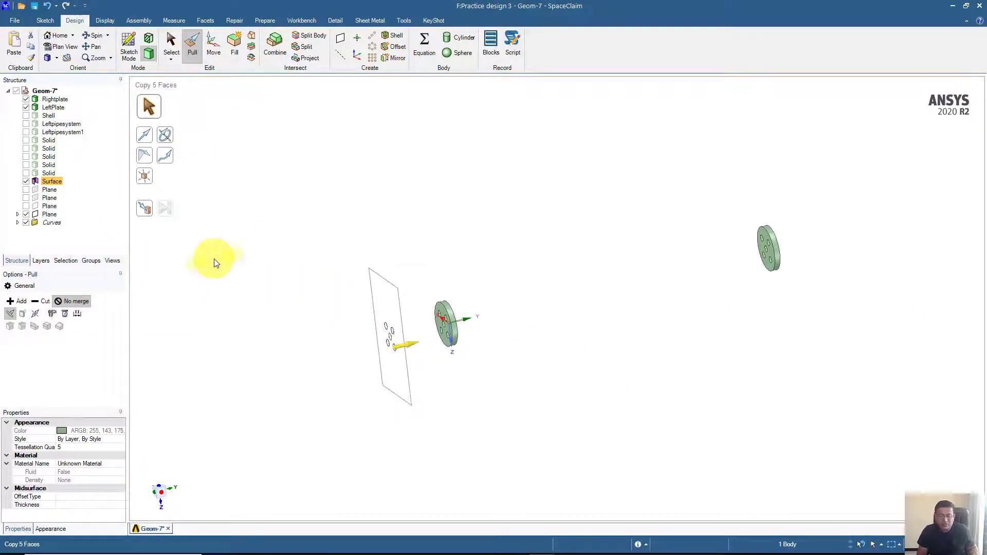
ctrl+middle_drag(277, 272, 231, 288)
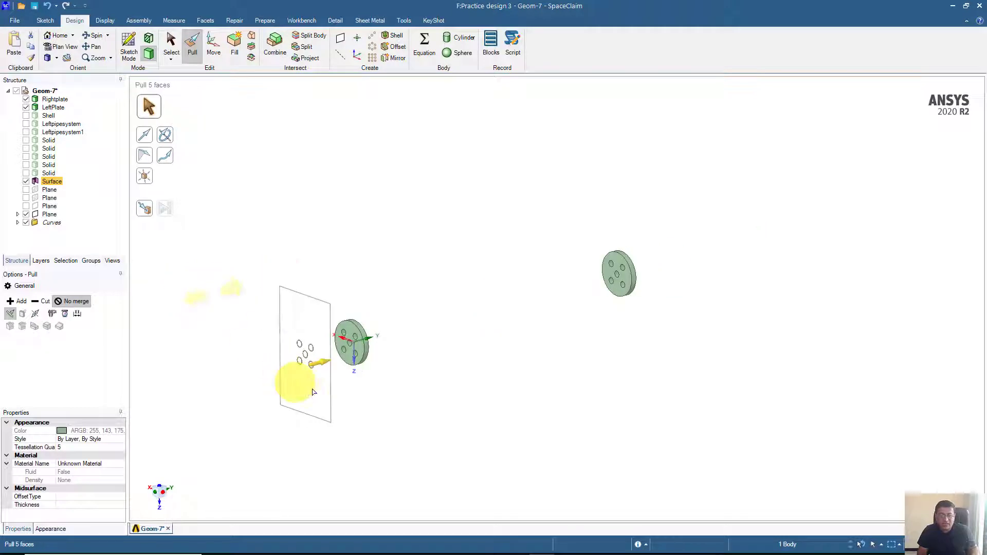
drag(324, 365, 754, 256)
scroll(610, 348, up, 5)
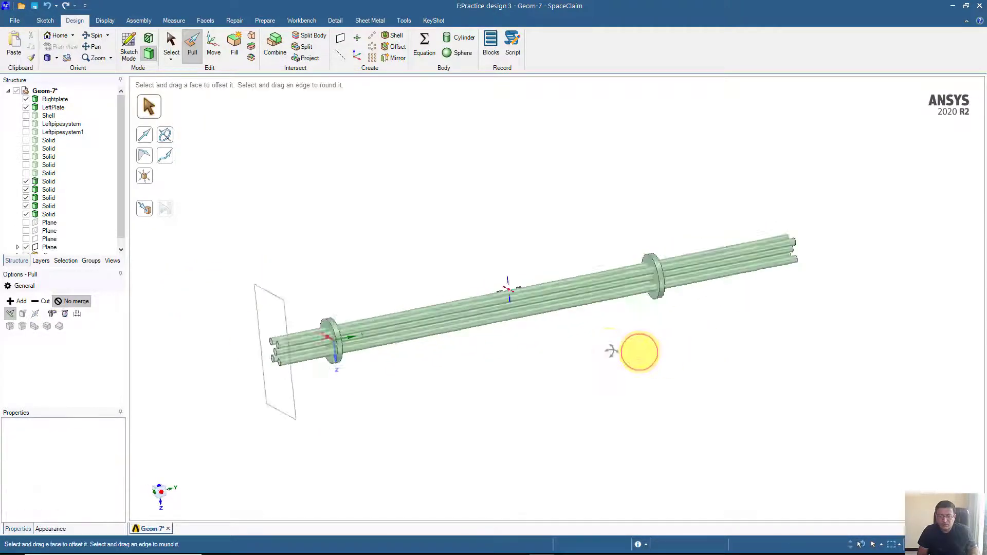
middle_drag(603, 347, 509, 348)
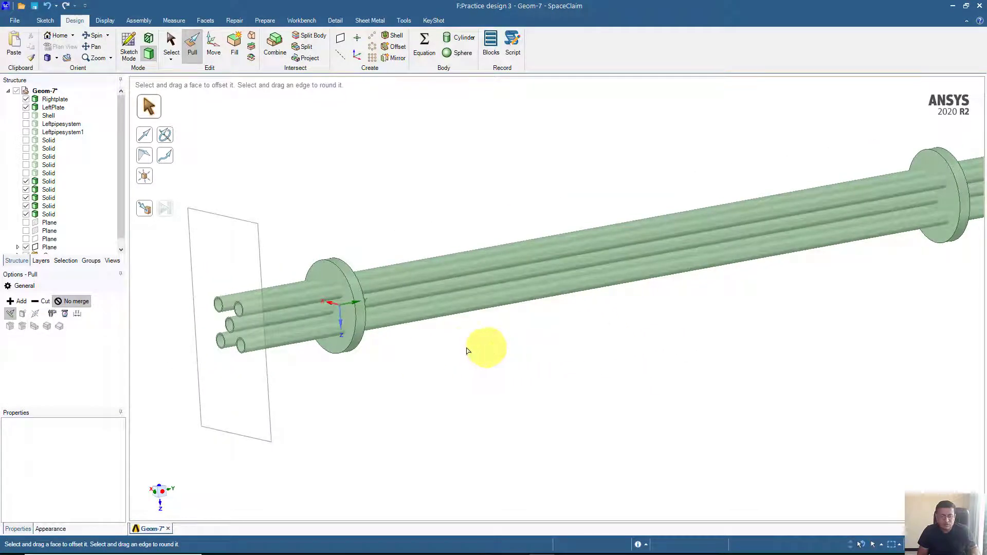
Cut the topmost tube with Rightplate using Combine and remove its end section protruding outside the plate
scroll(578, 344, up, 4)
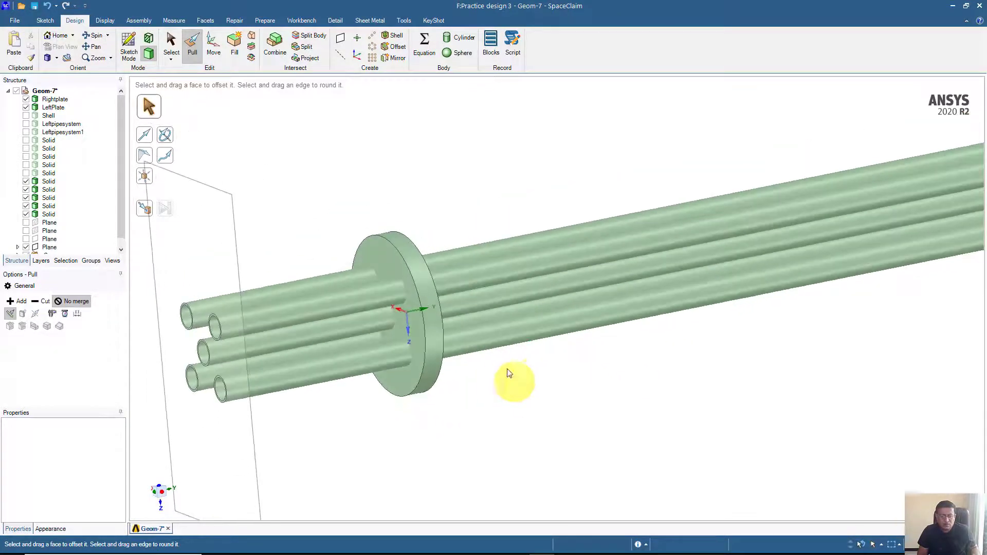
click(282, 50)
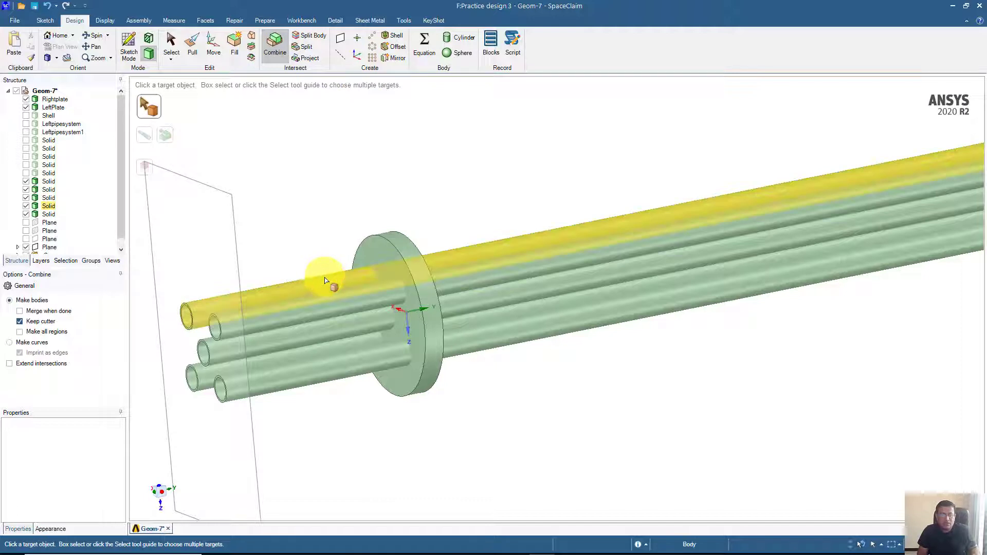
click(324, 273)
click(370, 257)
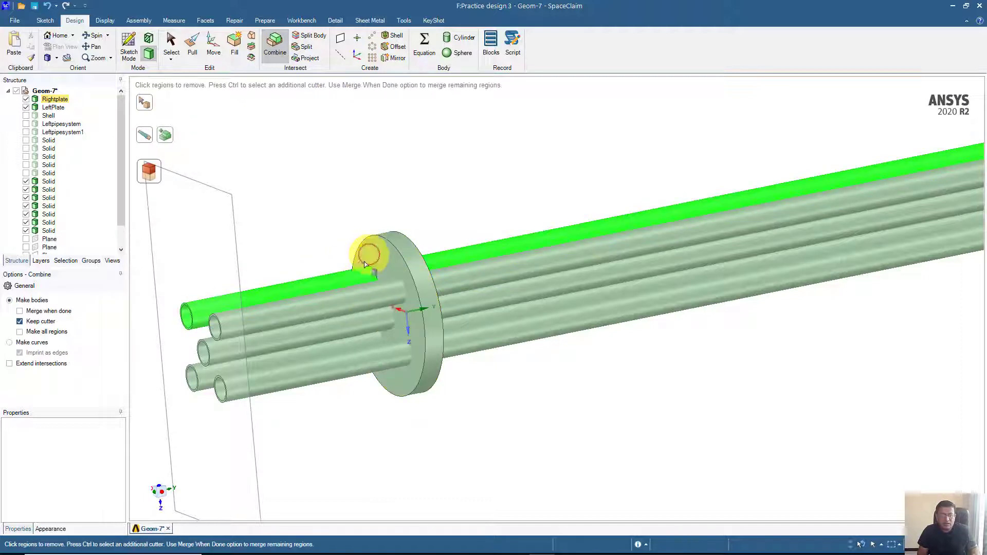
click(341, 282)
middle_drag(311, 264, 359, 264)
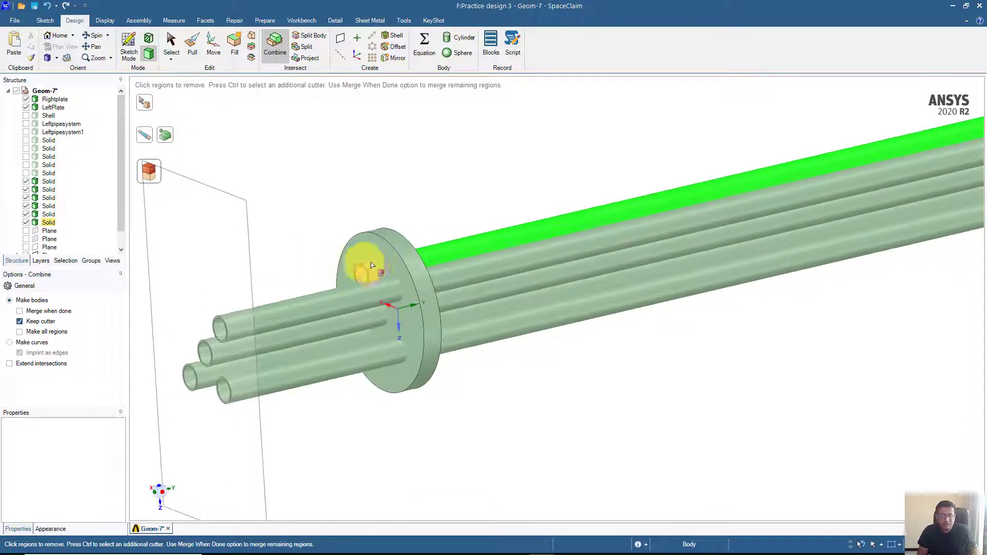
Try to split Rightplate using the neighbouring tube as cutter, and undo the removal of the plate body
click(146, 102)
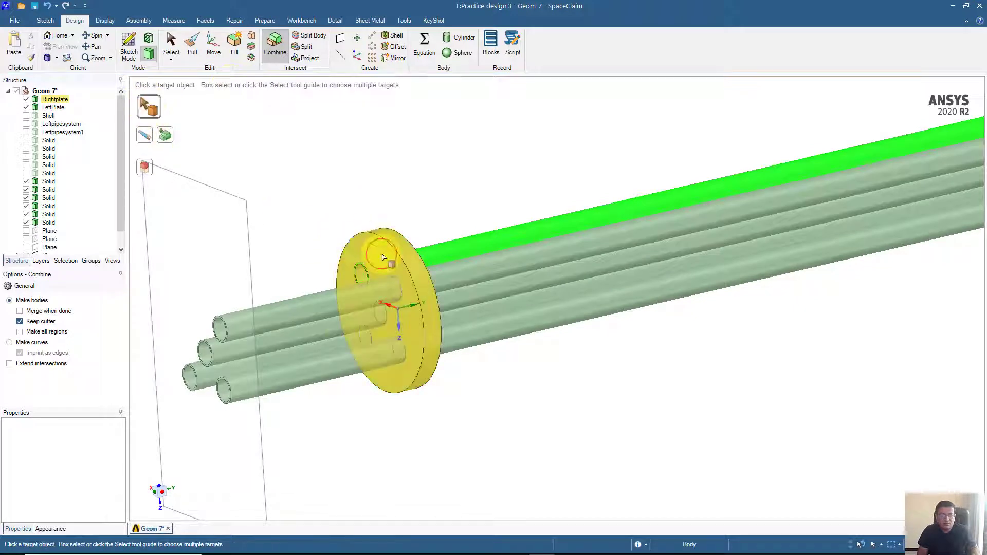
click(380, 262)
click(146, 136)
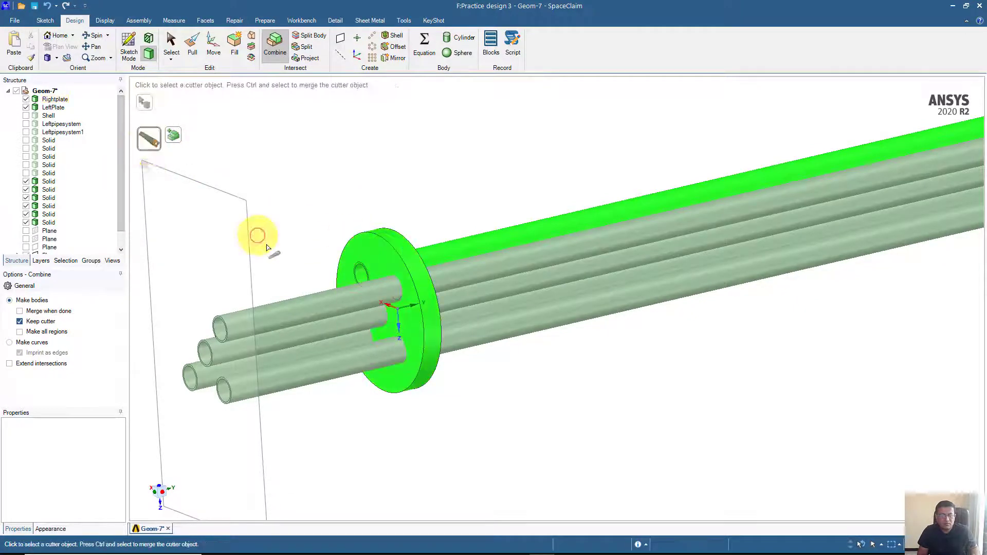
click(324, 309)
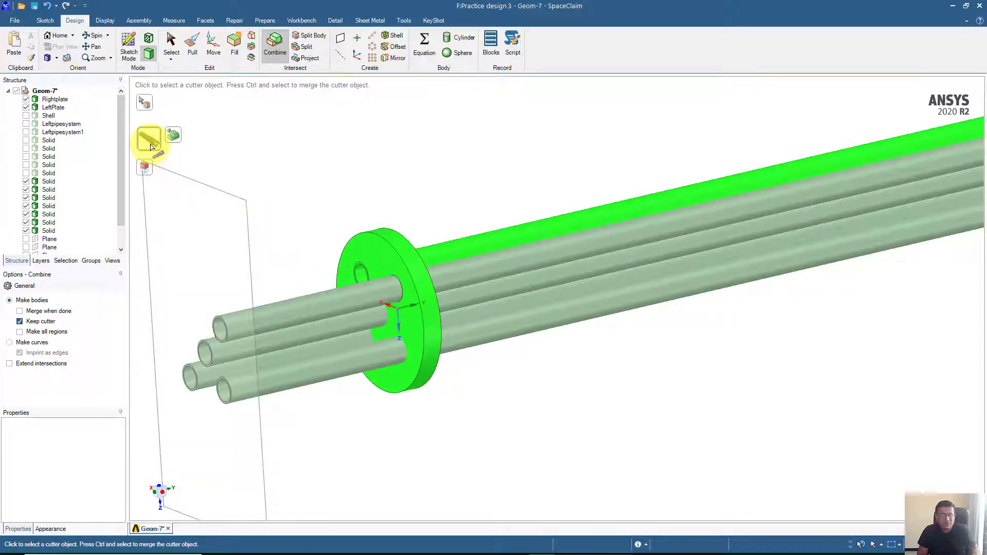
click(144, 167)
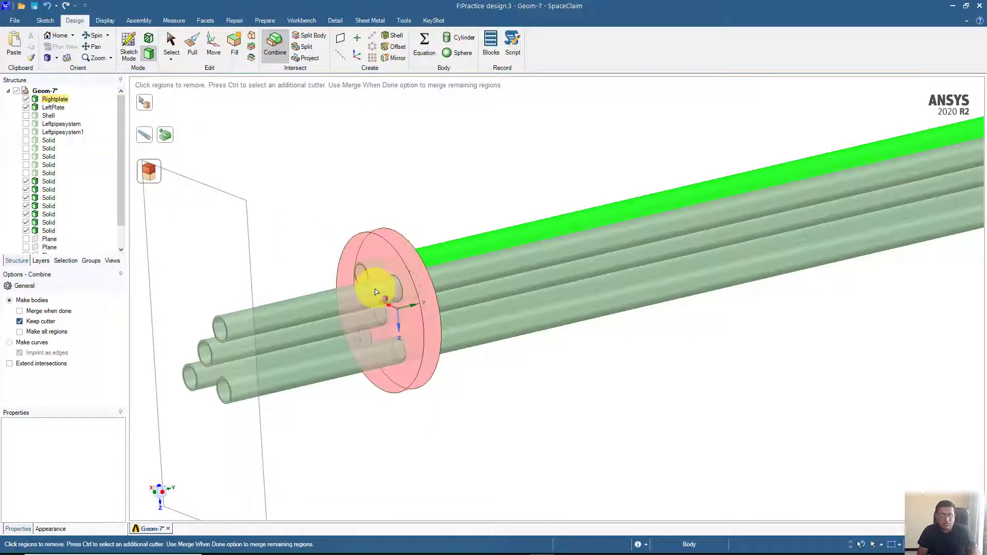
click(375, 292)
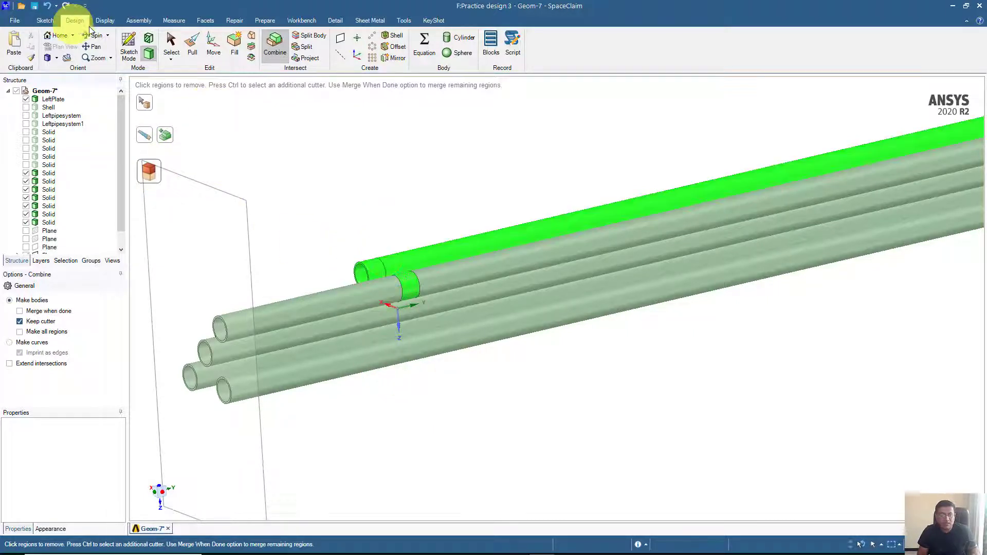
click(47, 9)
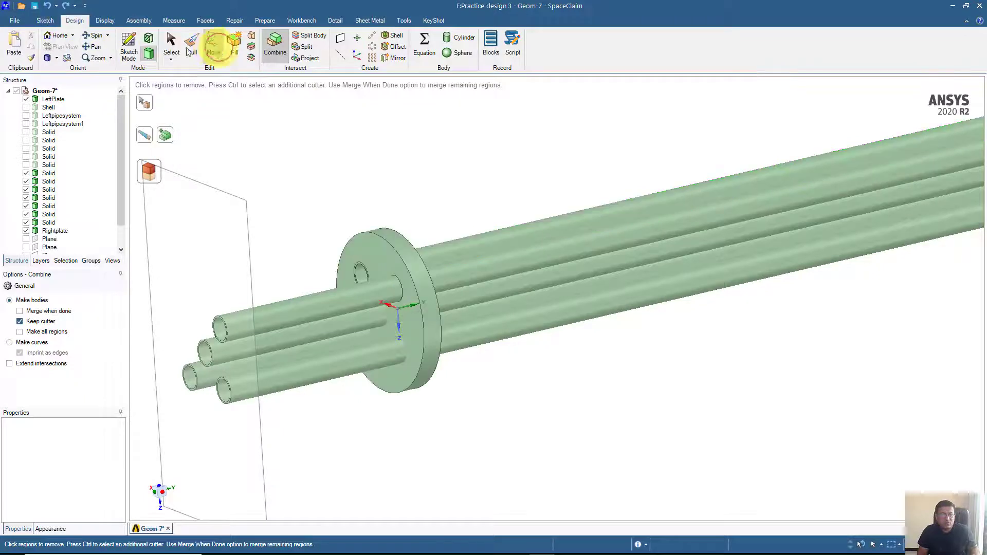
Try to cut the neighbouring tube with Rightplate as the Combine cutter
click(275, 44)
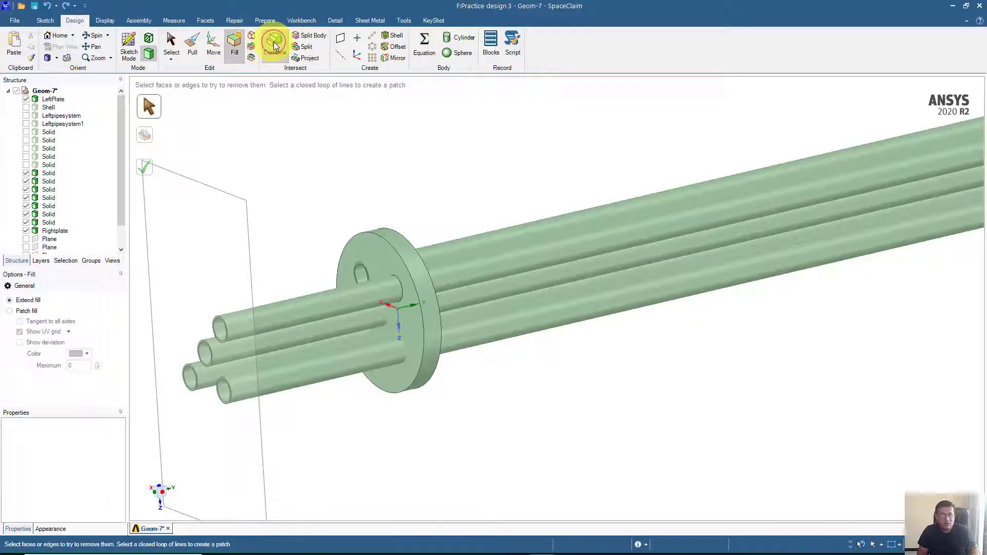
click(383, 240)
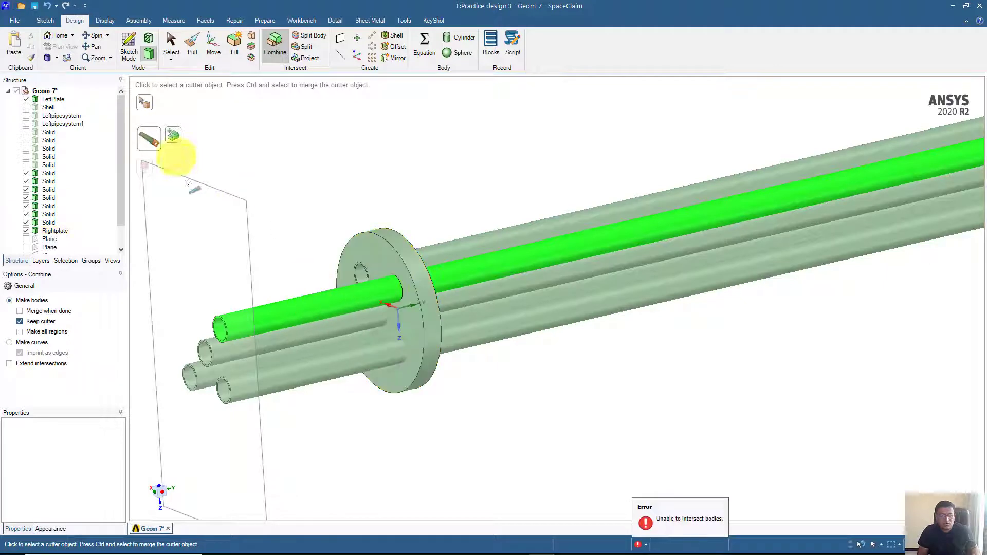
click(172, 41)
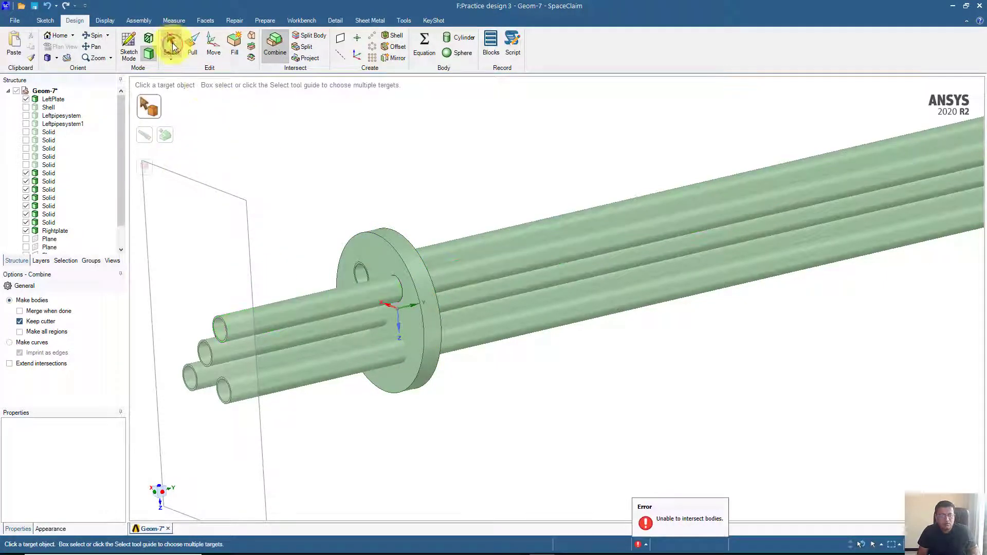
click(329, 307)
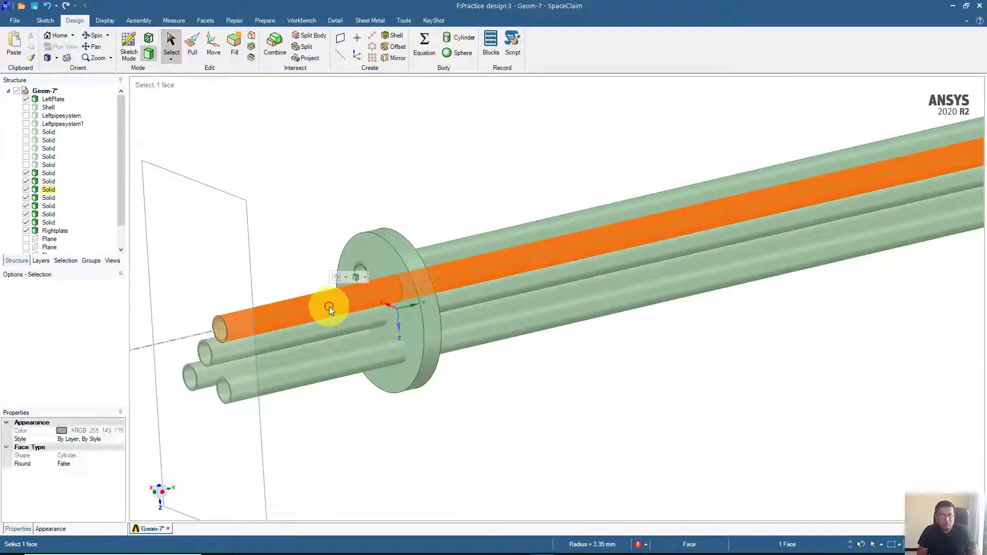
click(299, 239)
click(275, 44)
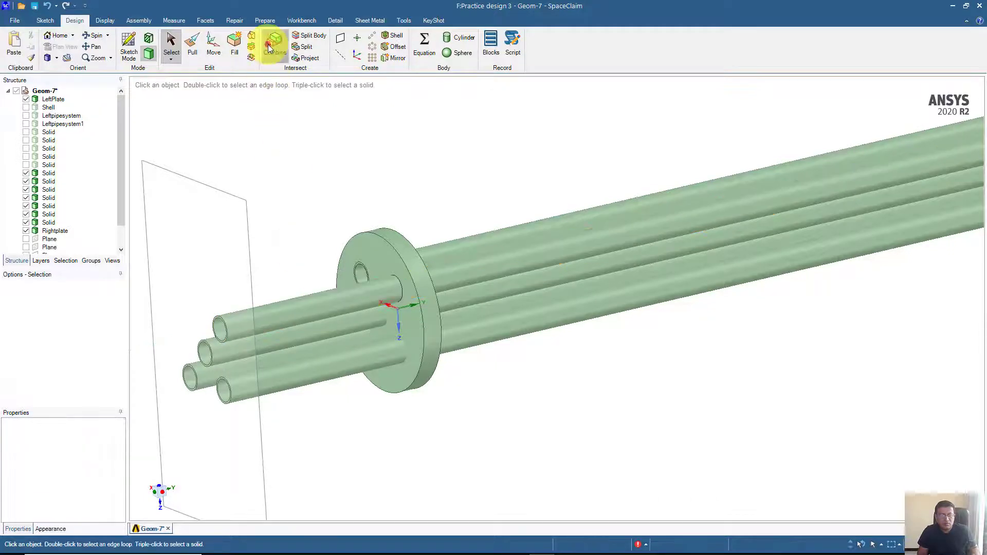
click(326, 295)
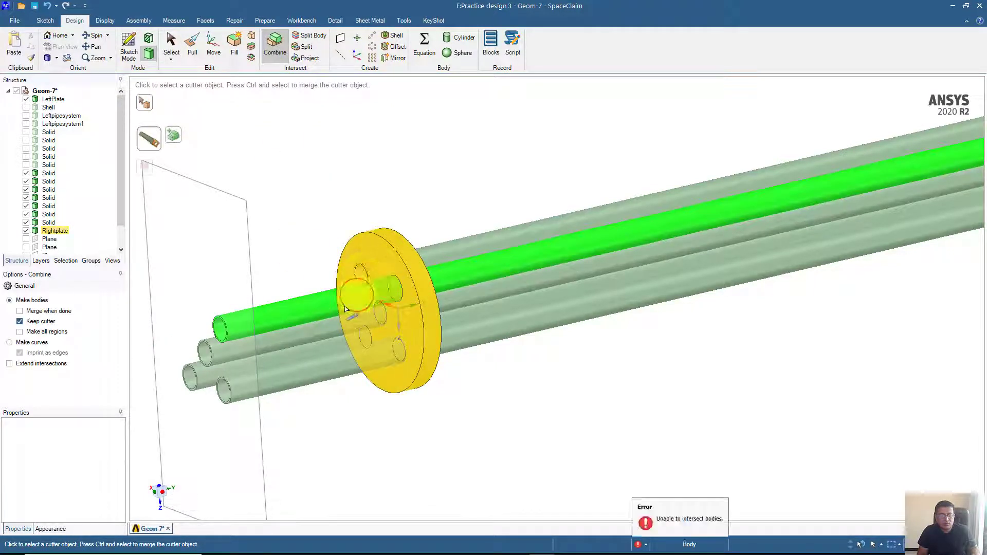
mouse_move(345, 308)
middle_down()
mouse_move(308, 304)
mouse_move(238, 344)
mouse_move(341, 311)
middle_up()
click(263, 201)
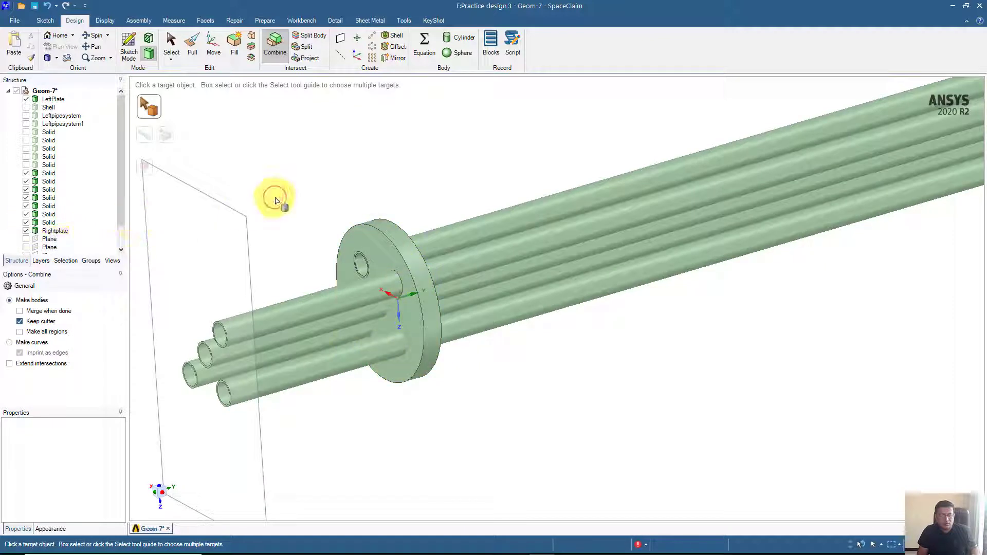
middle_drag(273, 195, 264, 188)
Hide the visible tube solids one after another to expose the pieces left in Rightplate
click(174, 45)
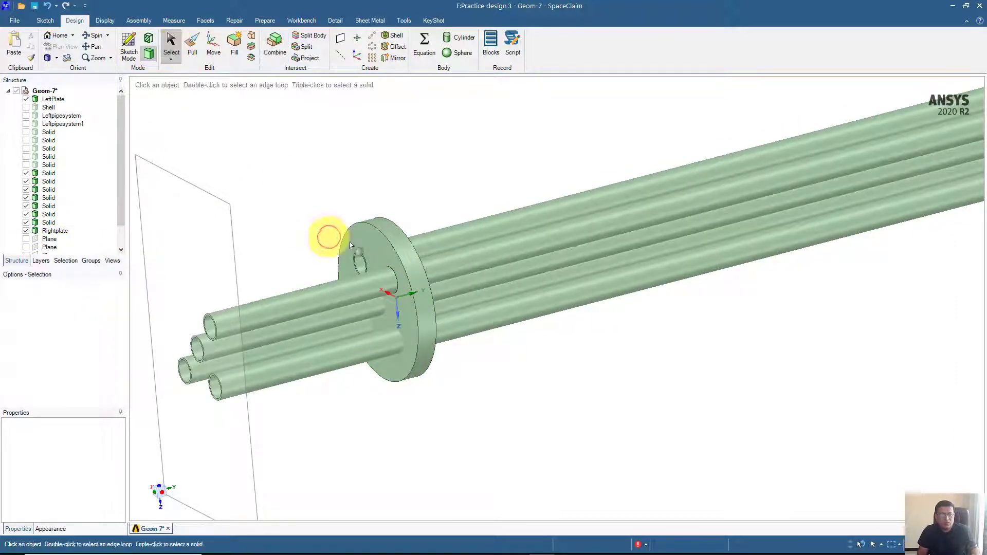
click(373, 282)
click(17, 186)
click(26, 181)
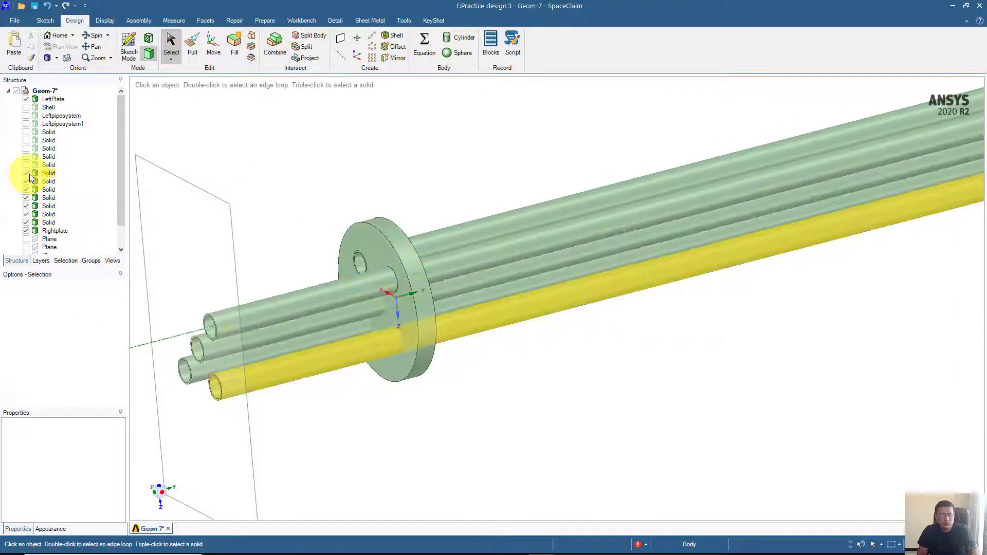
click(30, 174)
click(25, 174)
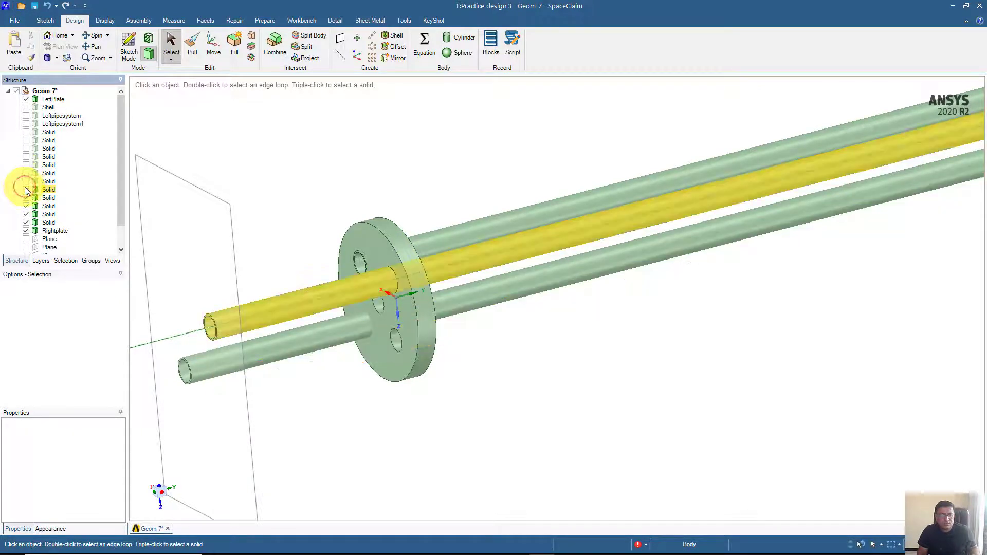
click(27, 190)
click(26, 198)
click(27, 207)
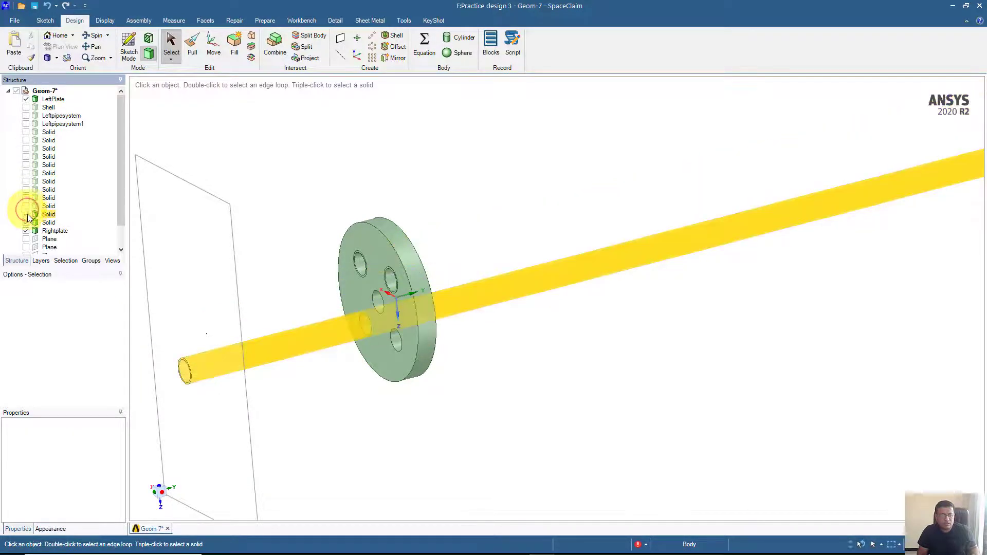
click(27, 214)
click(26, 225)
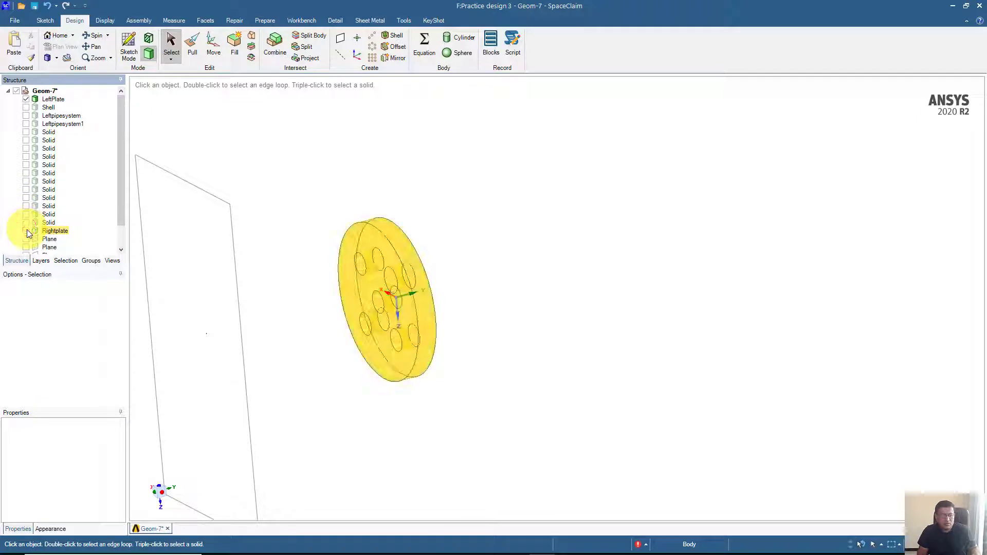
Isolate the short leftover ring segment from the plate hole and delete it
click(26, 231)
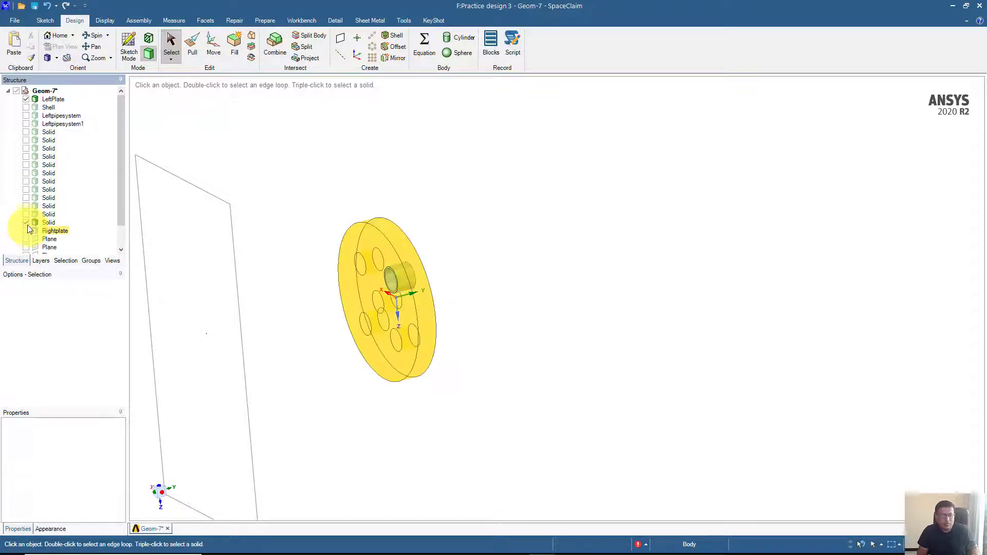
click(26, 223)
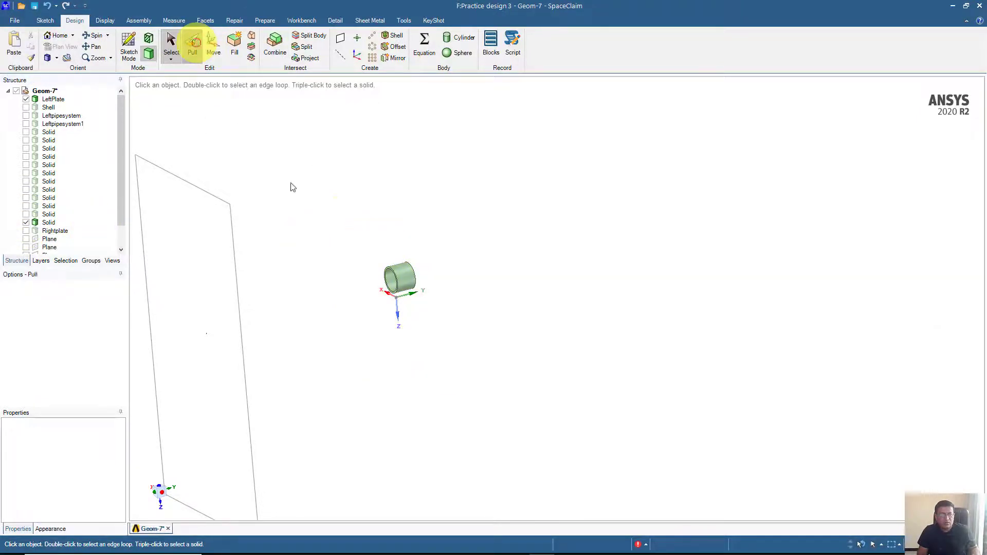
click(404, 277)
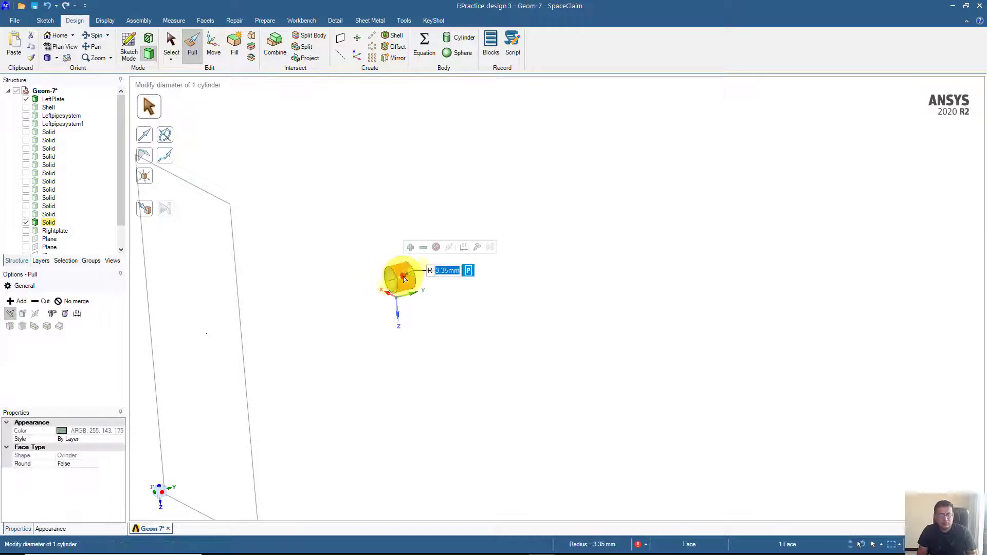
triple_click(404, 276)
key(Delete)
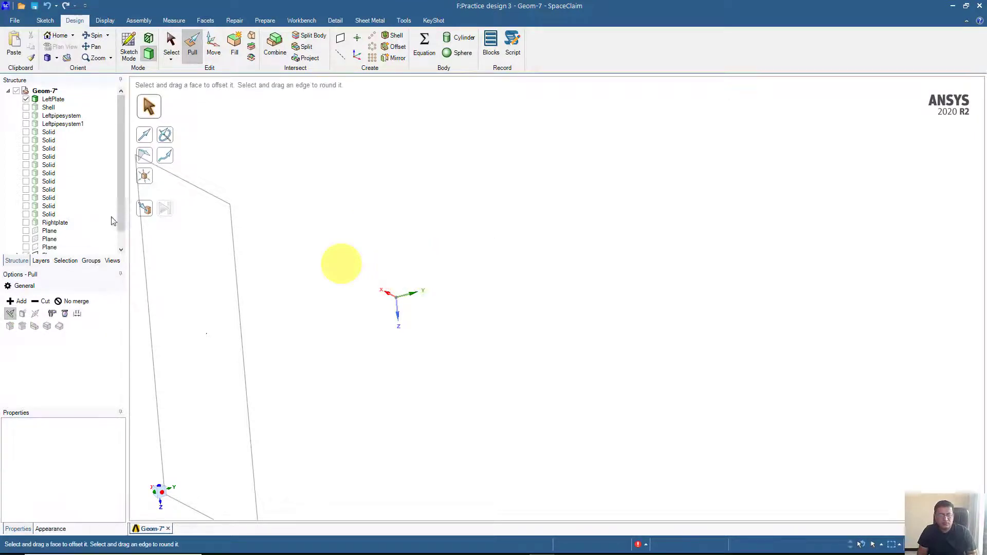
Show the trimmed tube together with its solid inner core and examine how their near ends line up
click(26, 198)
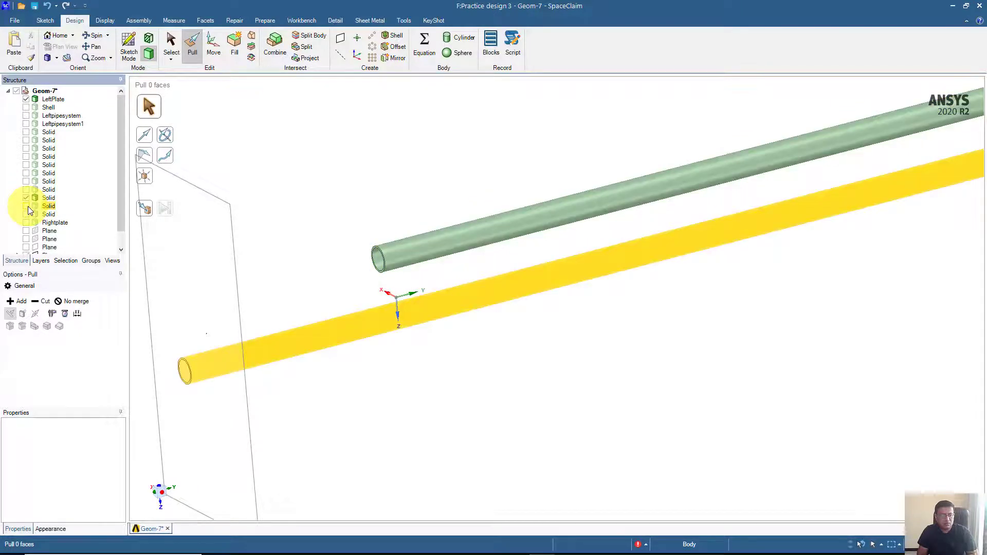
click(26, 165)
scroll(206, 196, up, 3)
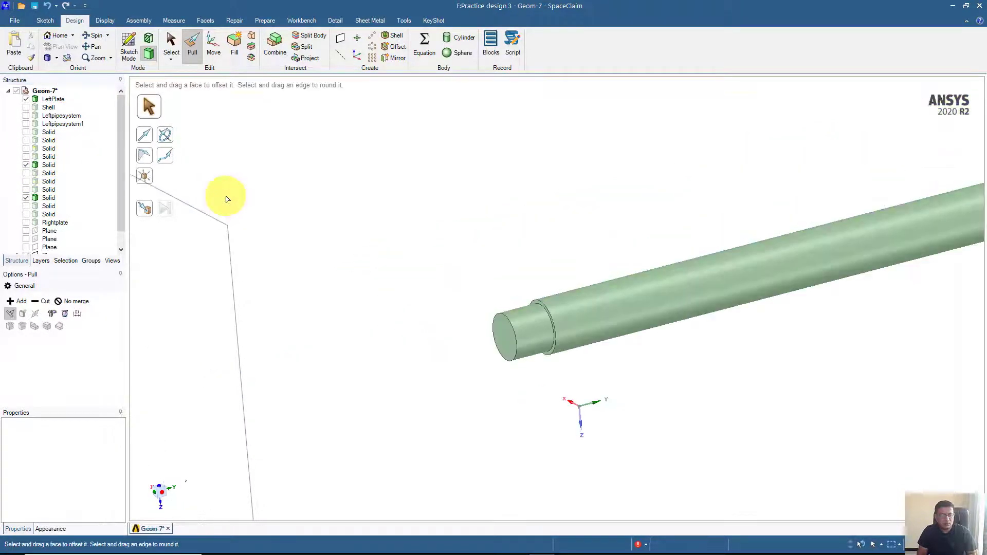
mouse_move(353, 231)
middle_down()
mouse_move(367, 231)
mouse_move(365, 216)
mouse_move(356, 224)
middle_up()
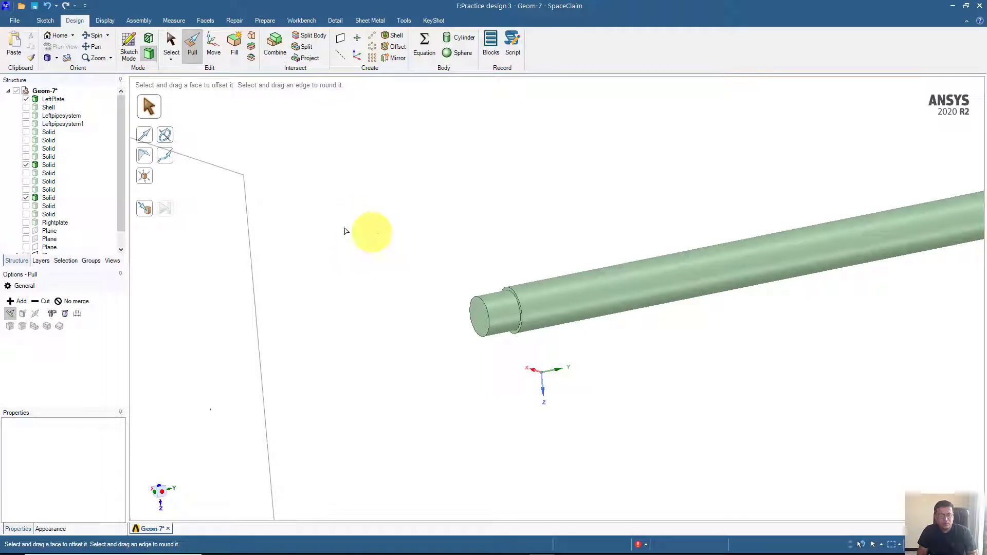
Undo the recent deletions, visibility changes and Combine cuts until the full-length tubes passing through Rightplate are restored
click(52, 10)
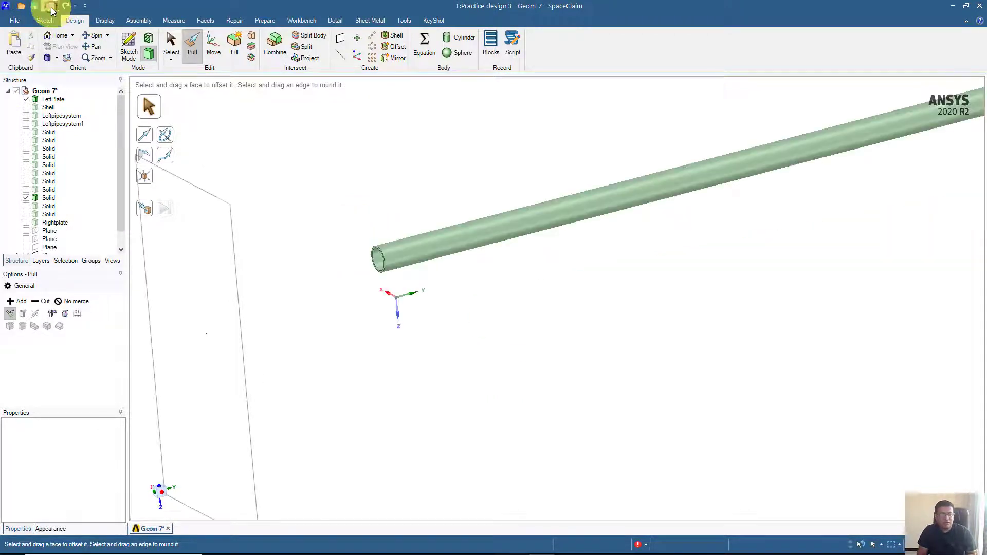
click(52, 10)
click(52, 10)
click(52, 9)
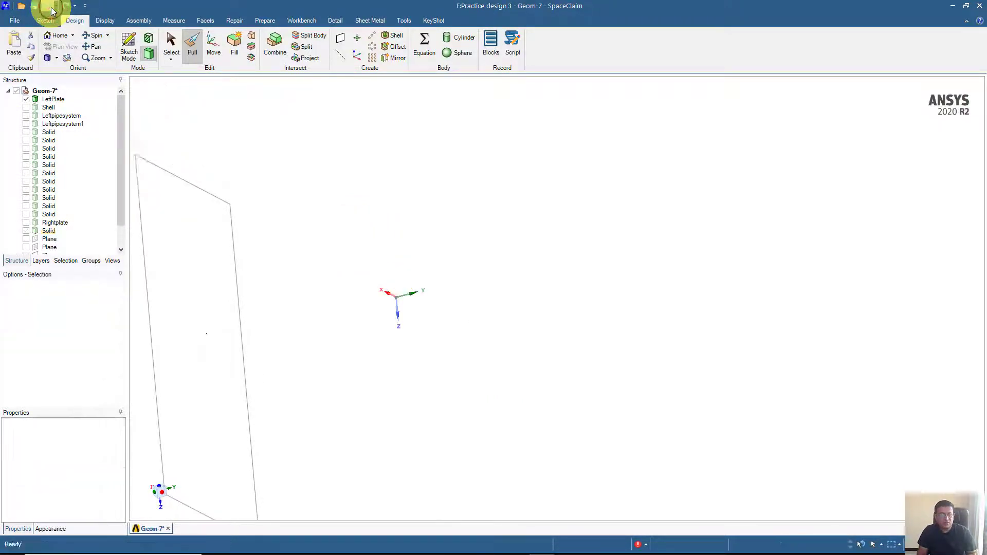
click(52, 9)
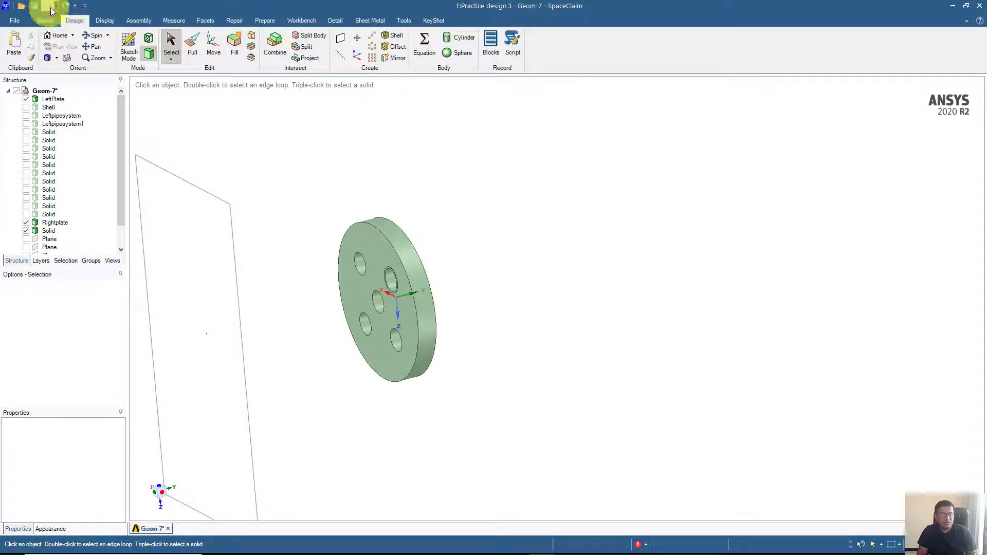
click(52, 10)
click(52, 9)
click(52, 10)
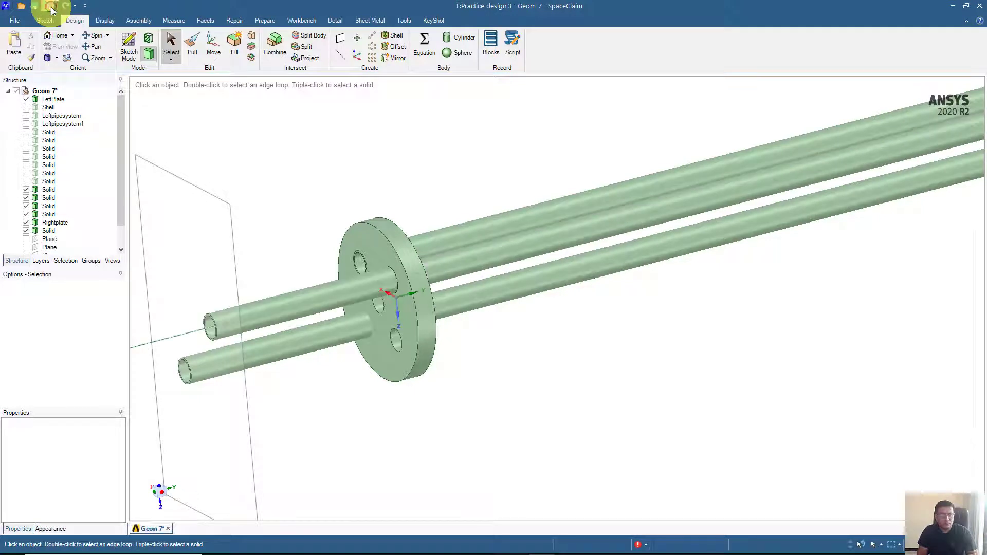
click(52, 9)
click(52, 10)
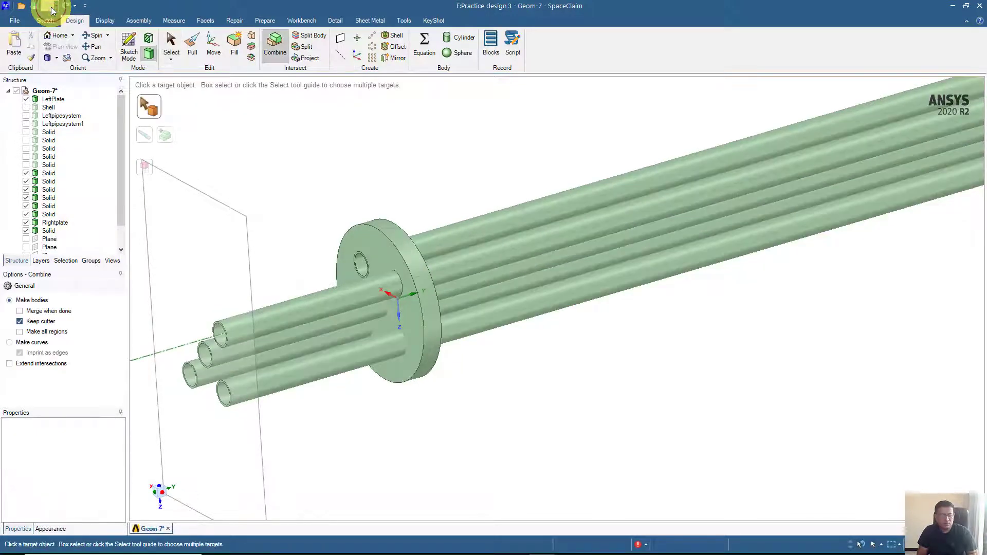
click(52, 9)
click(52, 9)
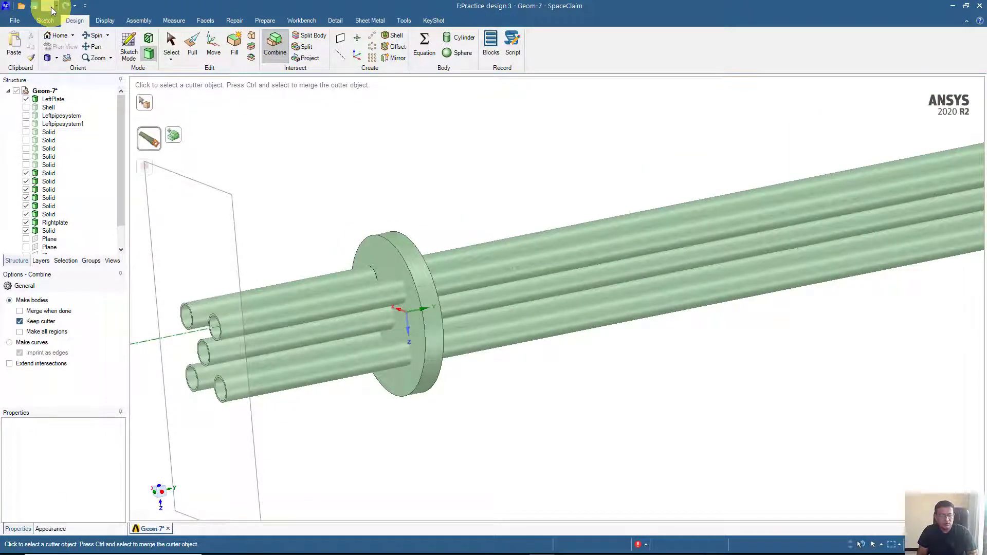
Select the existing reference plane standing in front of Rightplate and delete it
middle_drag(288, 194, 358, 194)
click(313, 186)
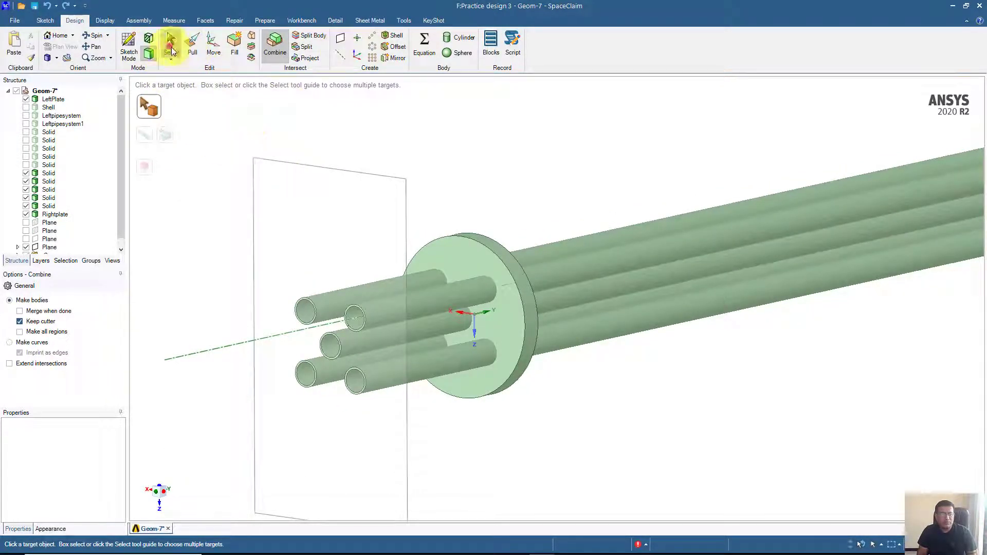
click(171, 49)
click(291, 165)
key(Delete)
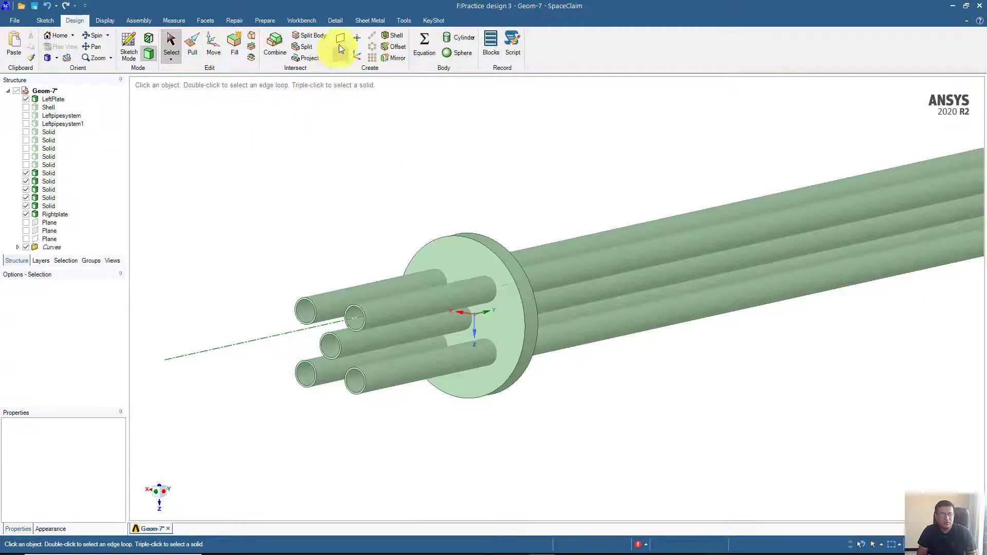
Create one reference plane on the outer face of Rightplate and another on the outer face of LeftPlate
click(339, 48)
click(476, 265)
scroll(463, 273, down, 5)
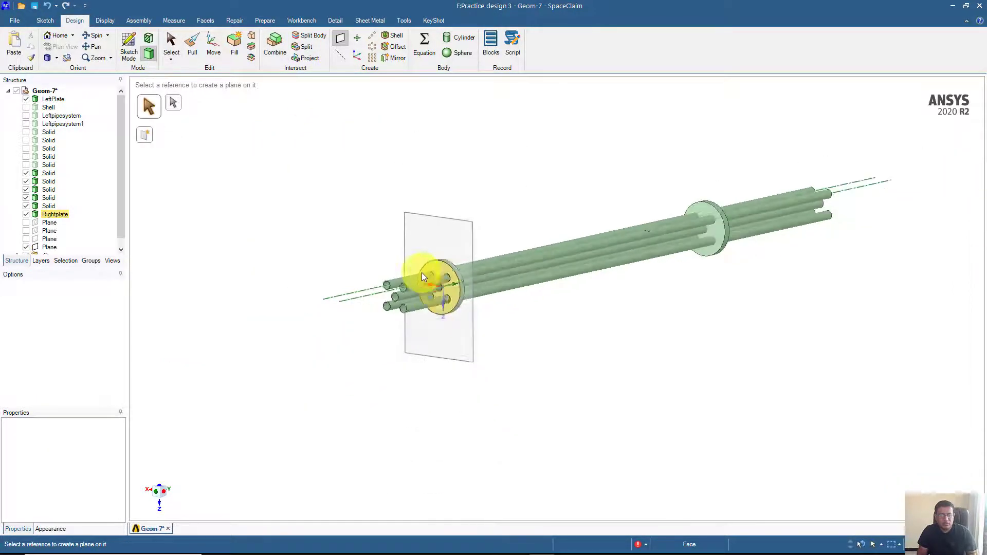
scroll(689, 212, up, 8)
middle_drag(696, 224, 644, 227)
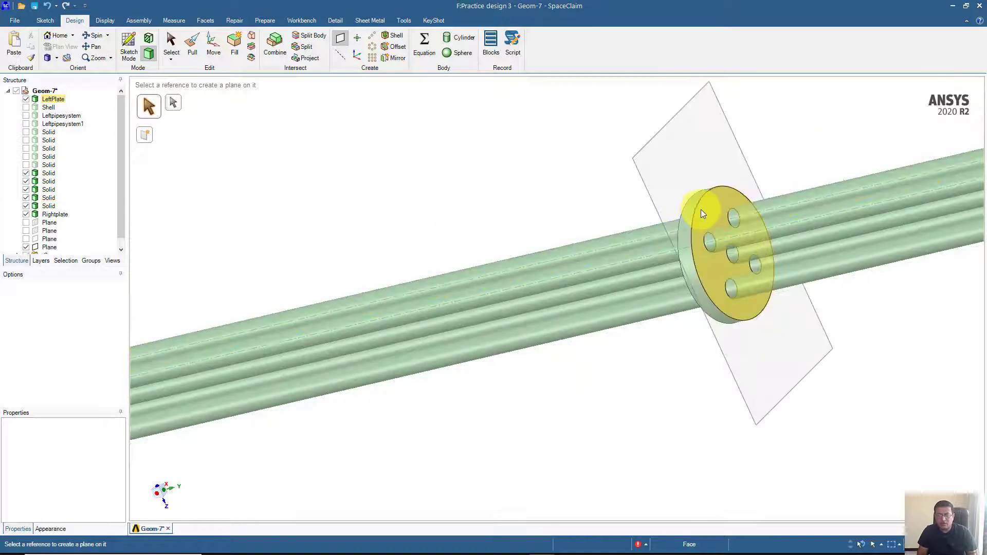
click(701, 210)
scroll(479, 226, down, 4)
scroll(464, 227, down, 2)
mouse_move(489, 214)
middle_down()
mouse_move(381, 226)
mouse_move(493, 224)
middle_up()
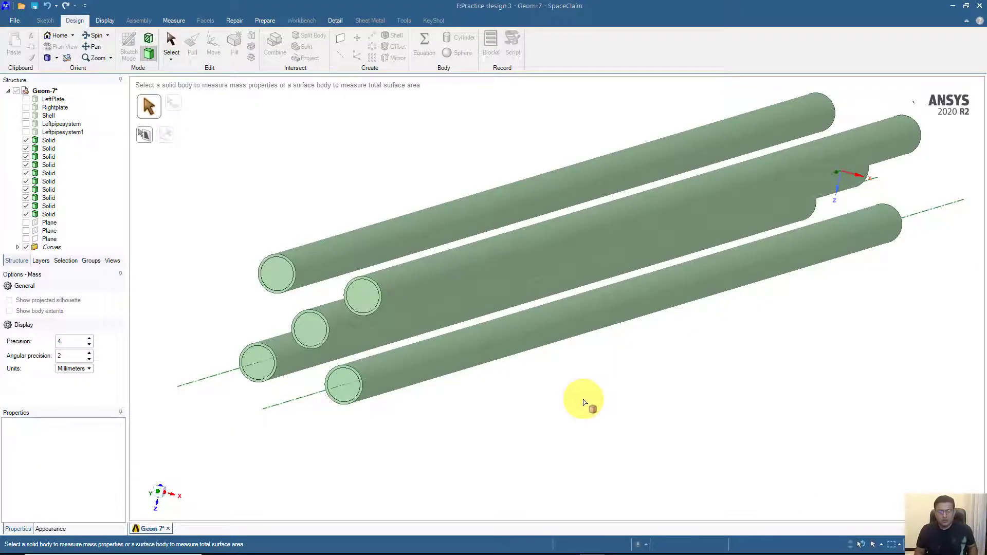
Examine the trimmed tube ends and show Leftpipesystem and Leftpipesystem1 with the tube solids, keeping Rightplate and Shell hidden
mouse_move(582, 399)
middle_down()
mouse_move(611, 383)
mouse_move(569, 392)
middle_up()
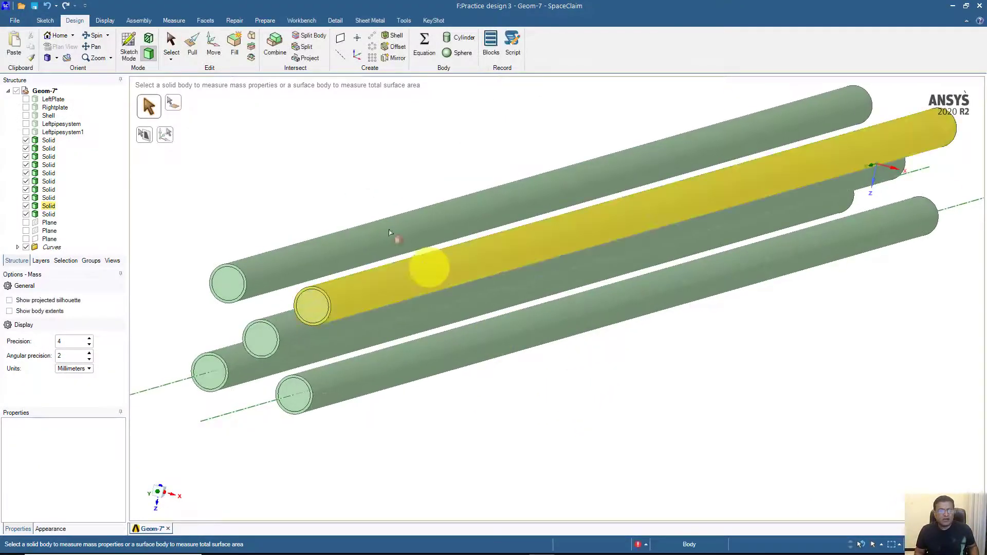
middle_drag(296, 155, 314, 185)
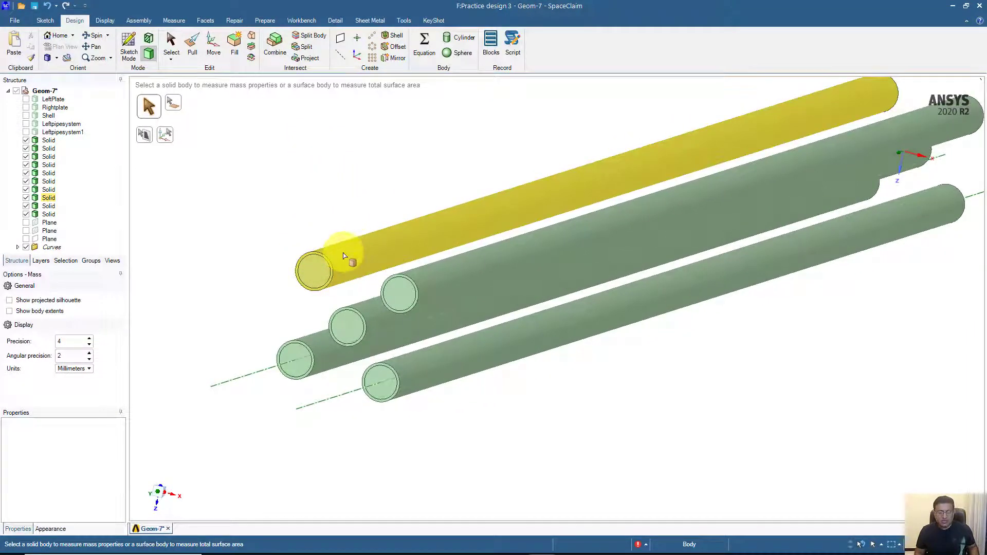
mouse_move(337, 256)
middle_down()
mouse_move(276, 249)
mouse_move(323, 265)
middle_up()
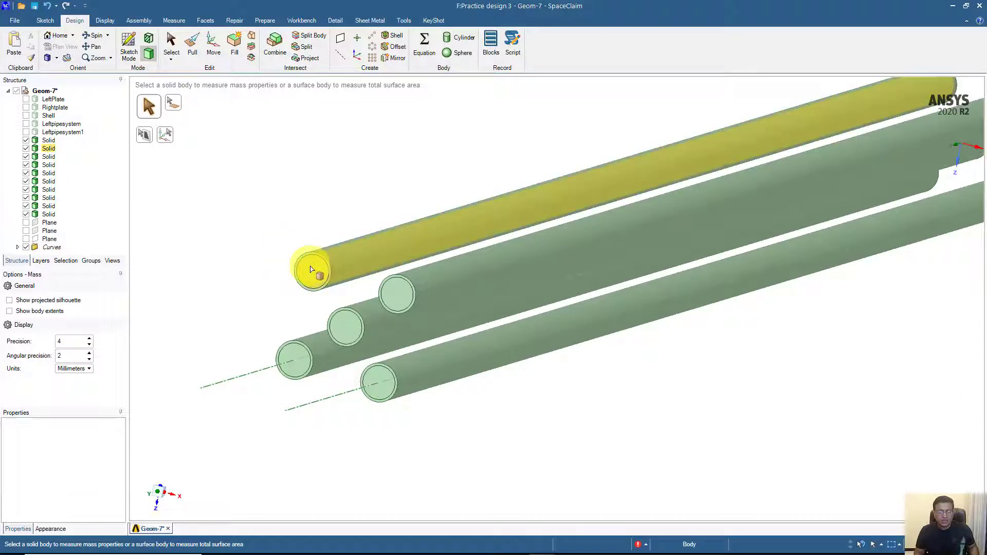
scroll(313, 273, up, 2)
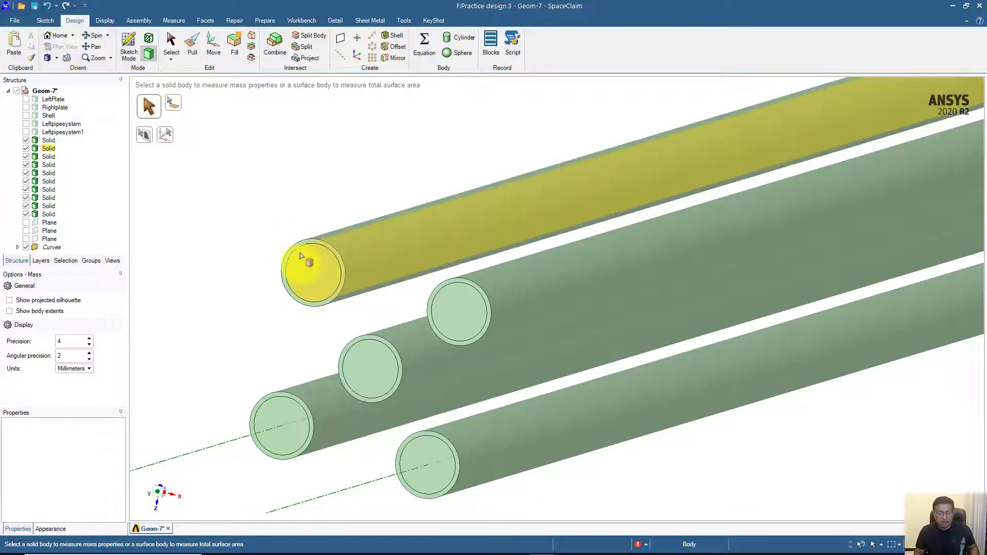
scroll(308, 216, down, 4)
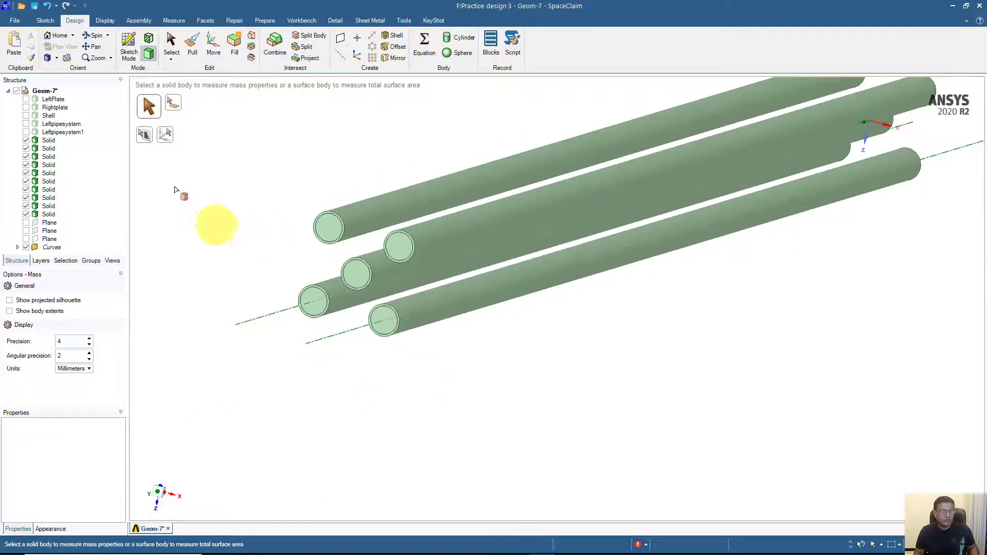
click(26, 107)
click(26, 115)
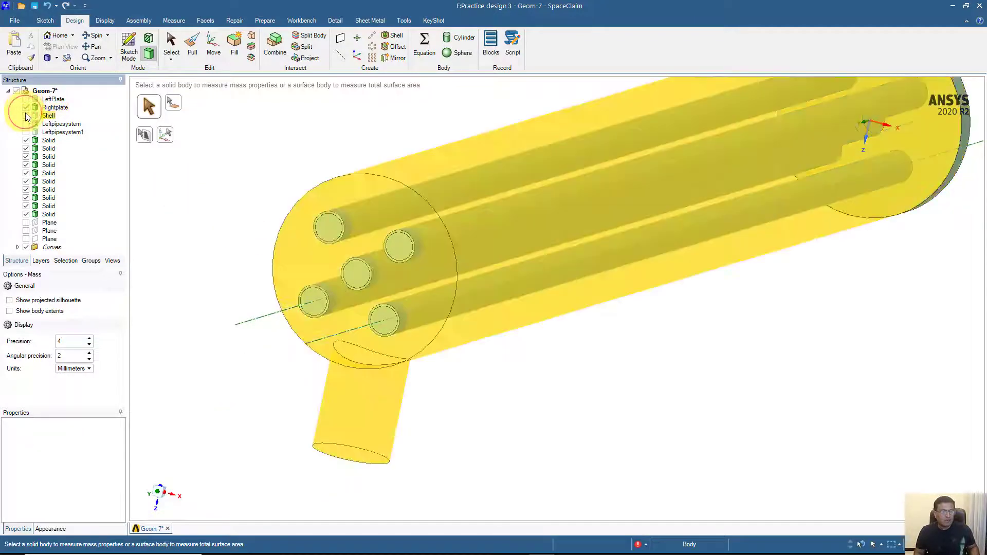
click(27, 123)
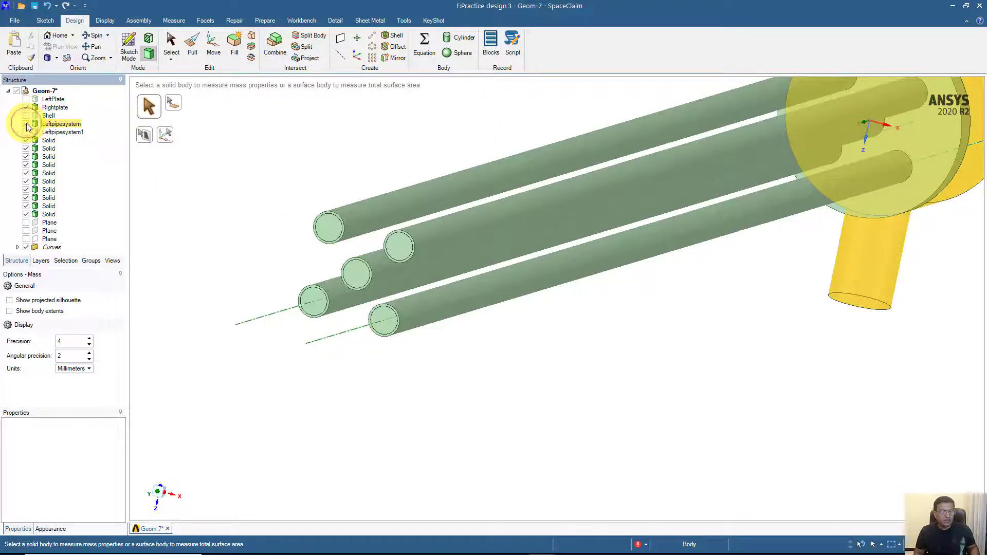
click(26, 107)
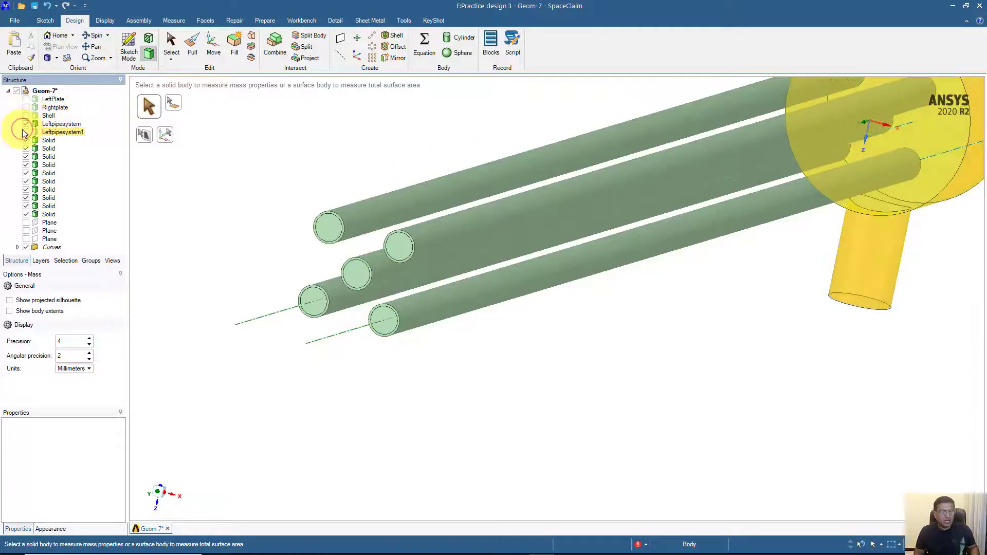
click(25, 132)
scroll(204, 200, down, 4)
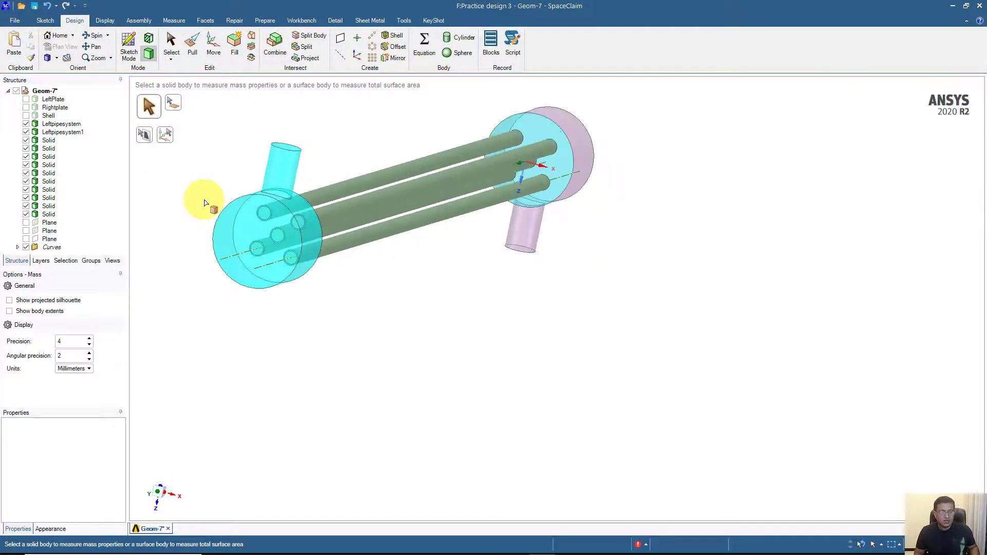
middle_drag(204, 203, 293, 223)
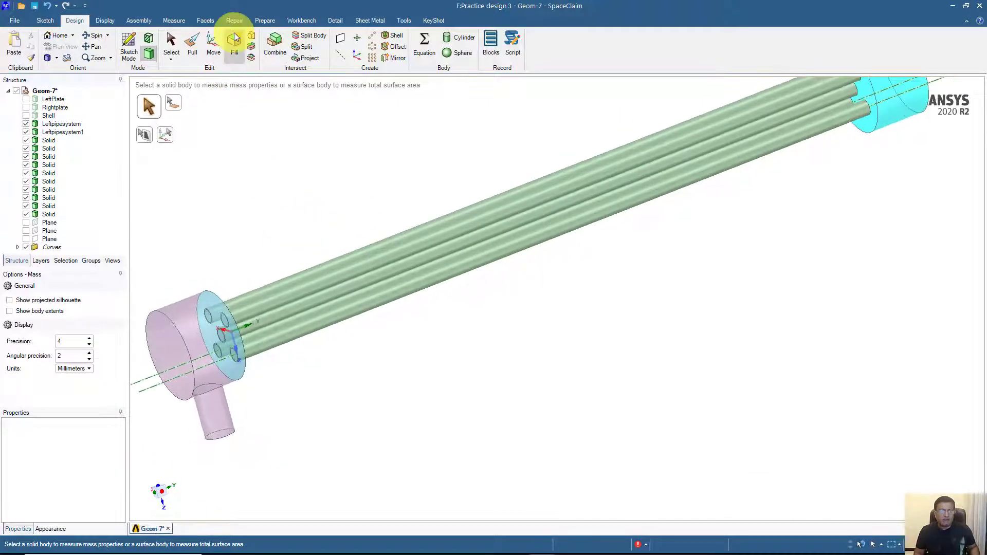
Imprint all detected tube-end curves where the tubes meet the two pipe-system bodies, and check the resulting rings
click(265, 20)
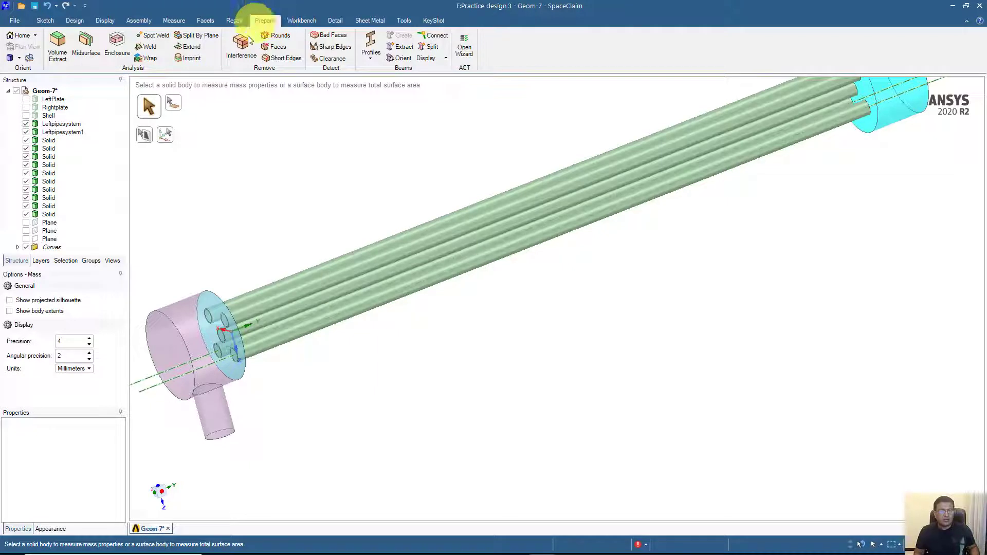
middle_drag(246, 147, 288, 134)
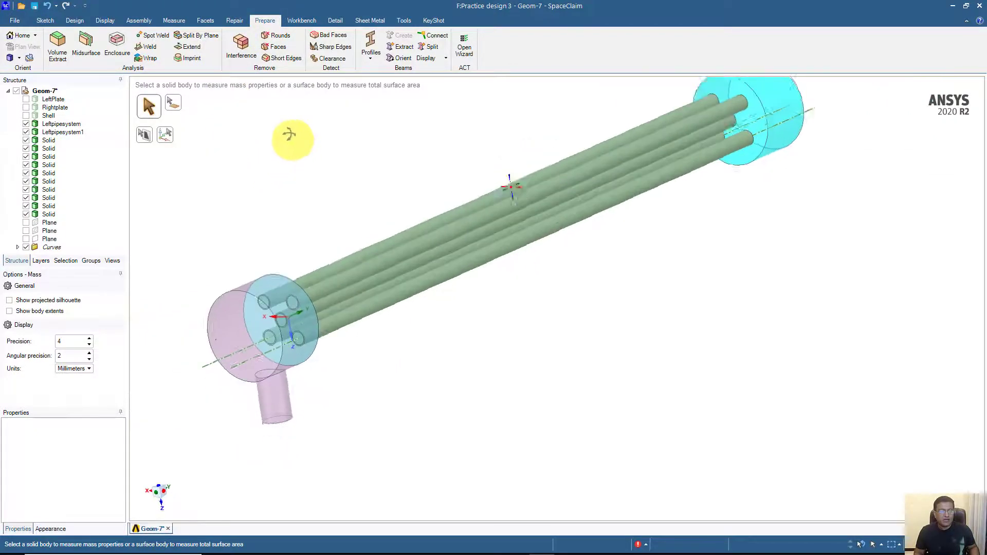
click(189, 58)
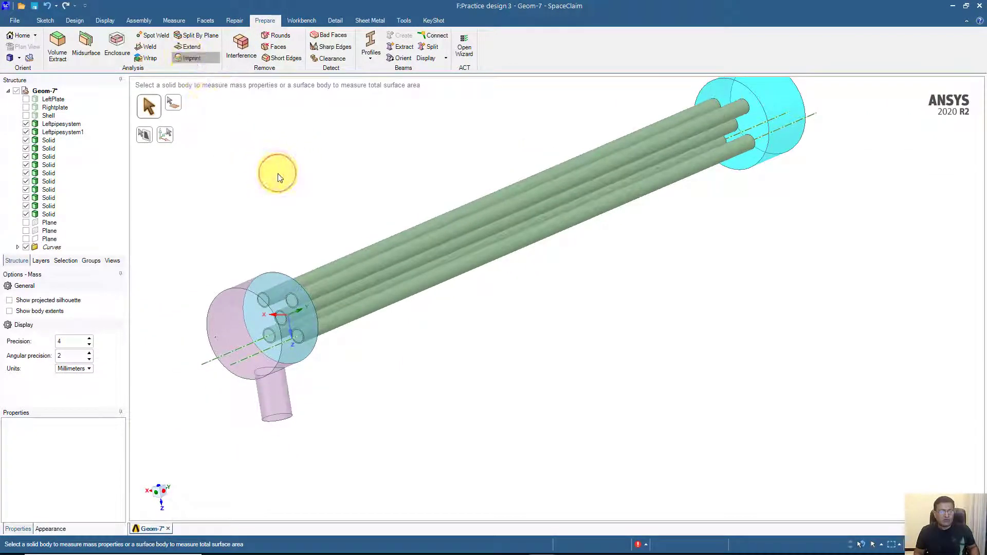
mouse_move(277, 173)
middle_down()
mouse_move(250, 166)
mouse_move(286, 166)
middle_up()
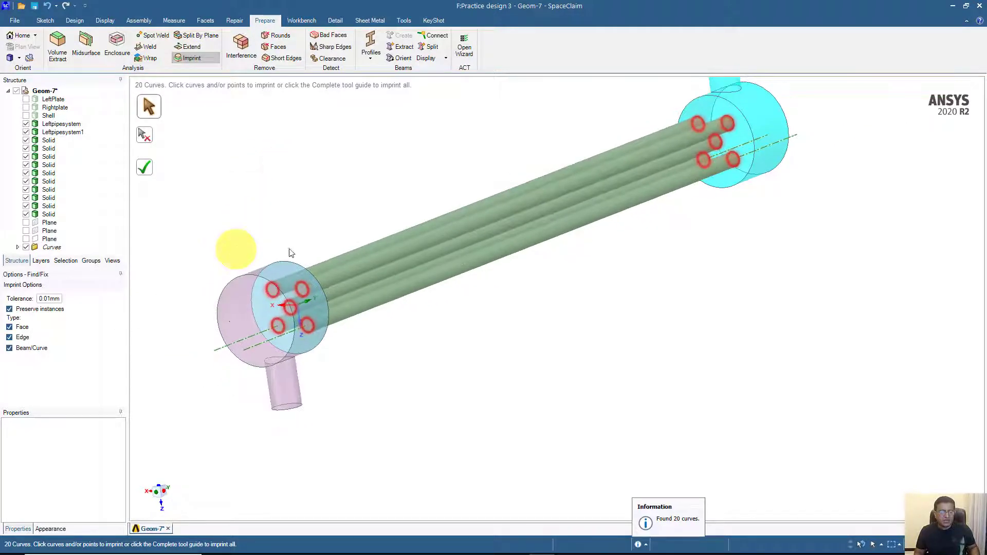
middle_drag(333, 240, 314, 186)
scroll(268, 236, up, 5)
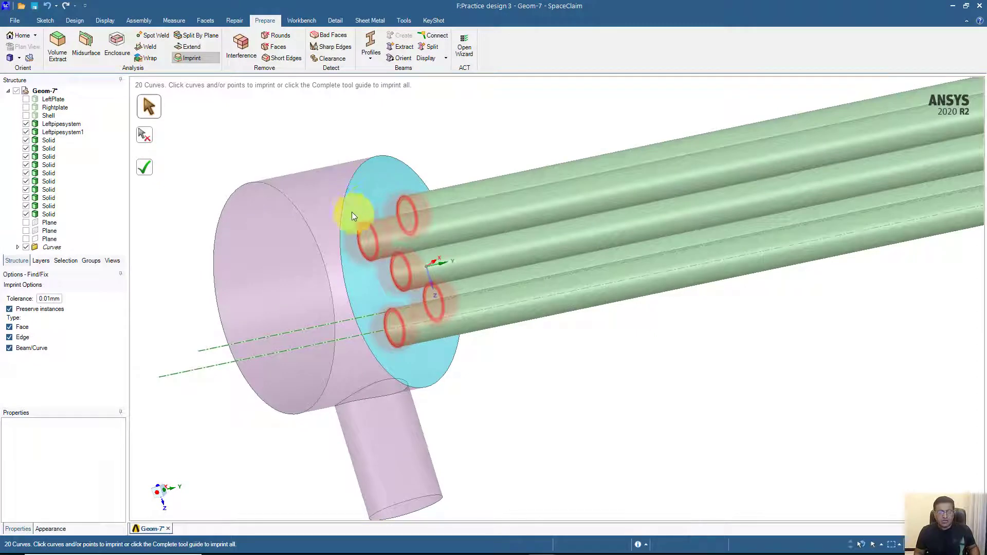
click(145, 166)
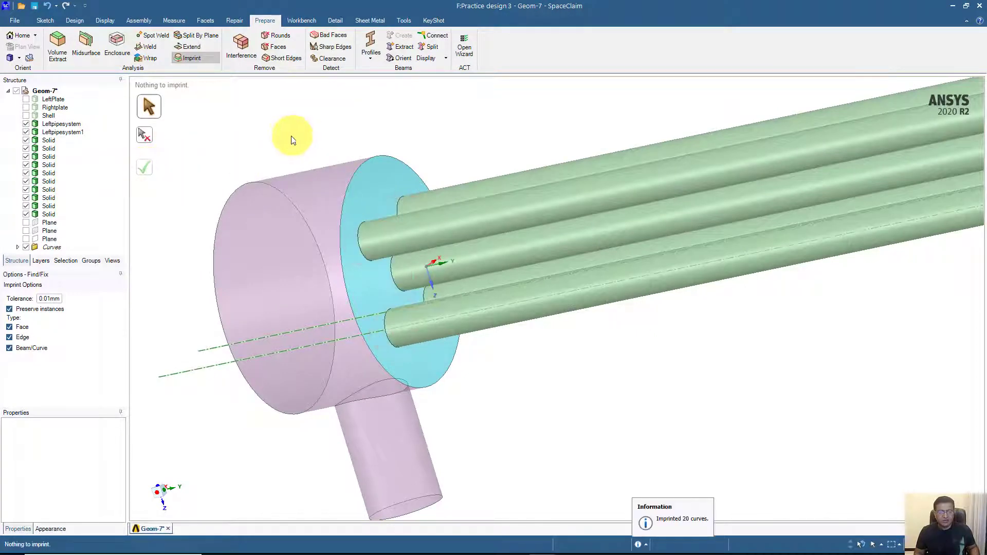
middle_drag(286, 137, 419, 124)
scroll(419, 124, up, 3)
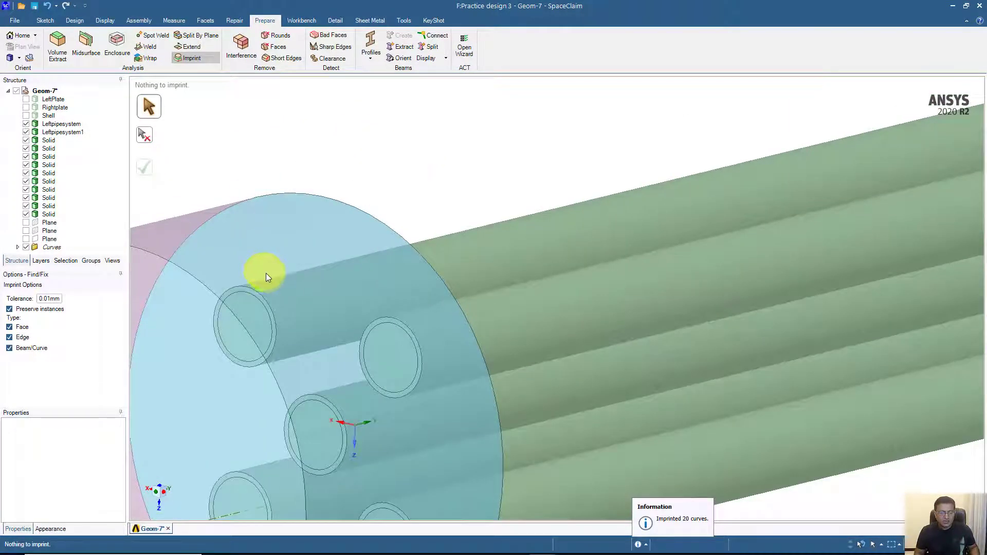
scroll(269, 273, down, 3)
scroll(389, 176, up, 2)
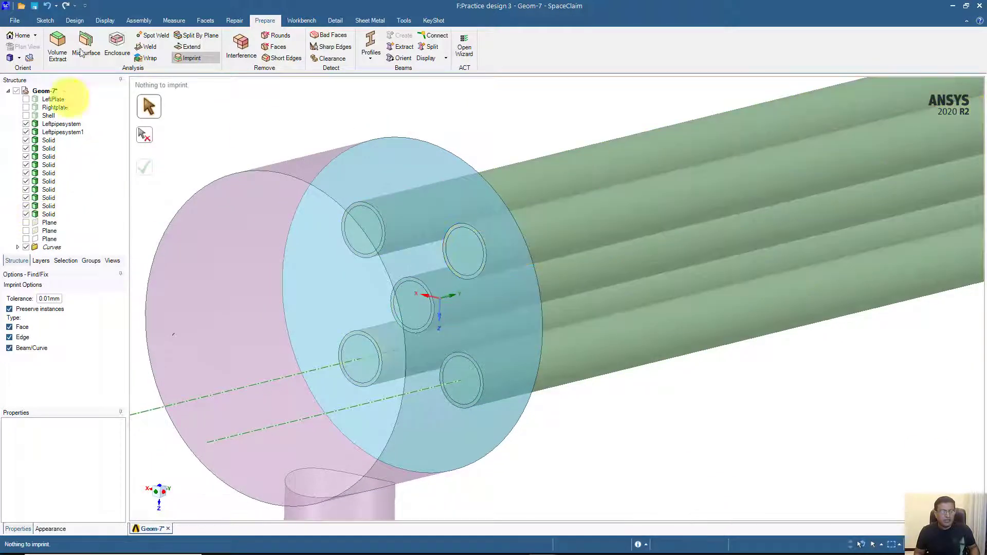
Hide the five outer tube wall solids, leaving the five inner cores visible between the two pipe-system bodies
click(45, 21)
click(69, 21)
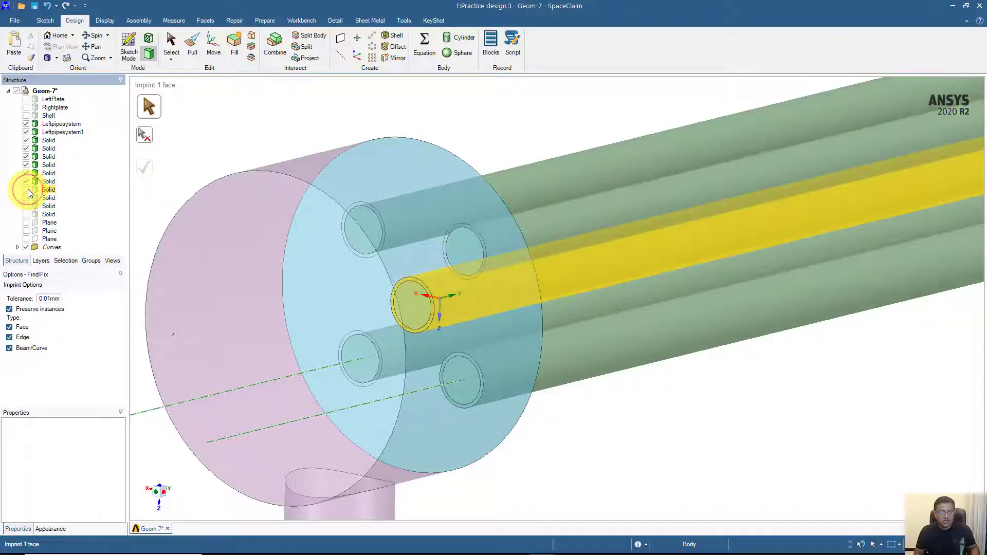
click(26, 181)
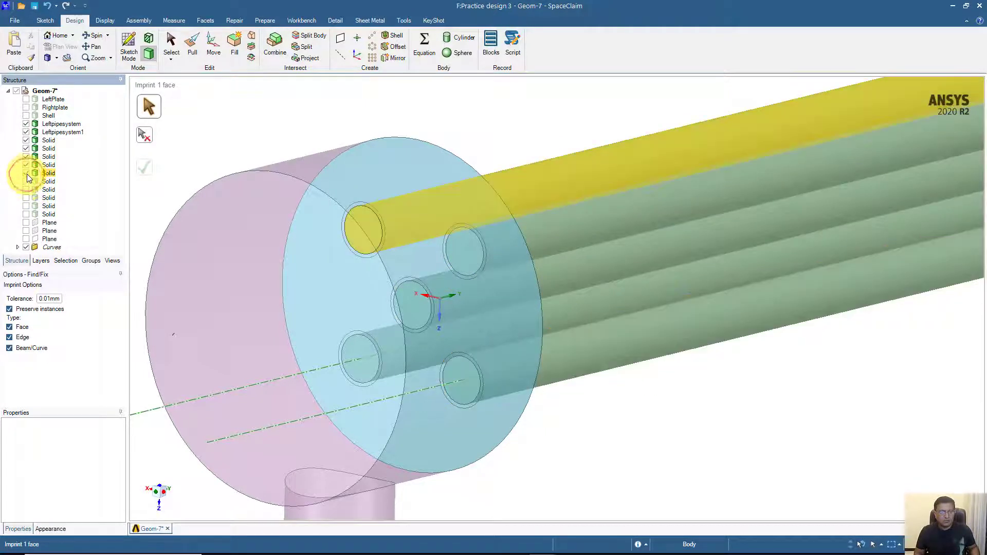
click(26, 173)
click(343, 119)
middle_drag(484, 122, 460, 197)
click(26, 173)
click(27, 172)
click(551, 115)
scroll(512, 198, down, 4)
ctrl+middle_drag(612, 199, 624, 182)
middle_drag(430, 177, 366, 97)
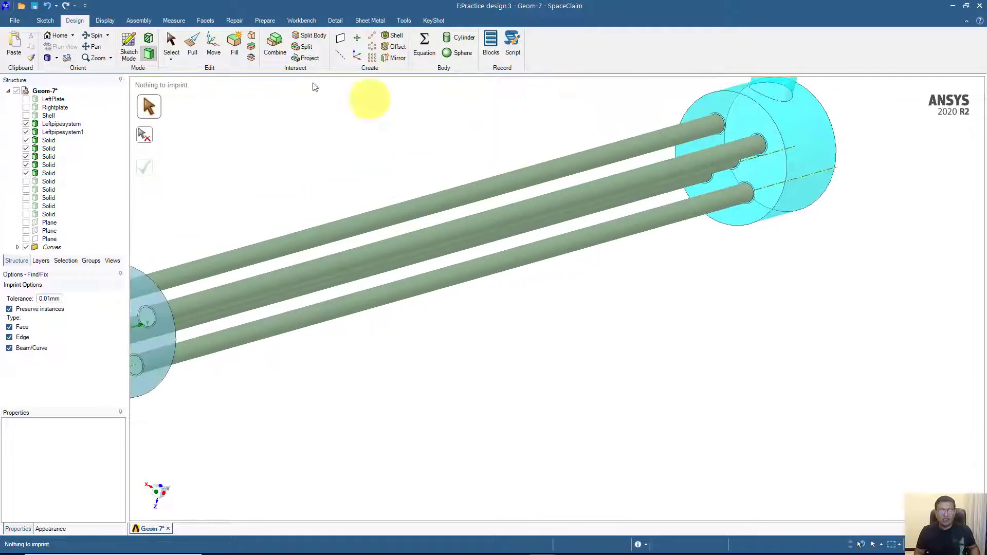
Merge the five inner tube cores one after another into the Leftpipesystem body with Combine
click(275, 44)
ctrl+middle_drag(321, 149, 418, 148)
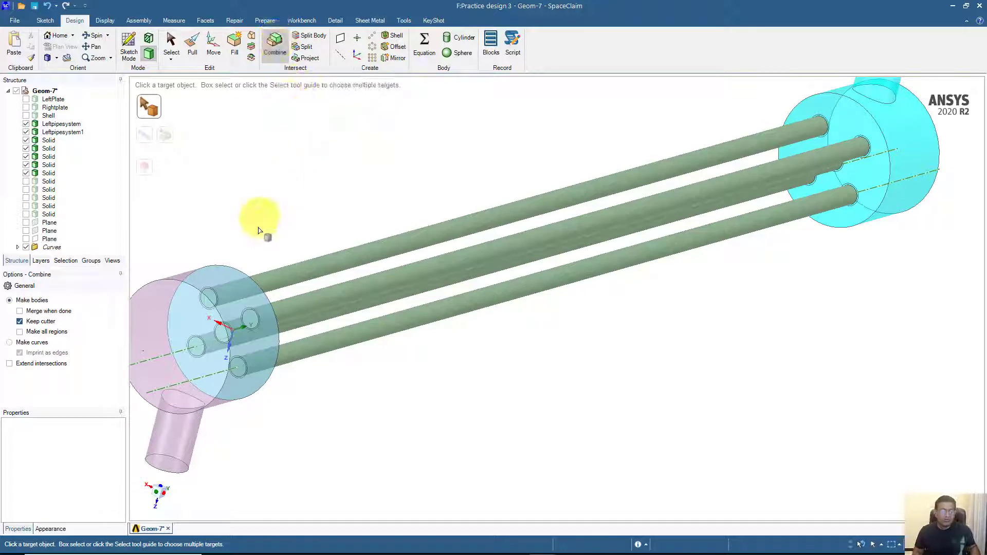
ctrl+middle_drag(265, 224, 368, 195)
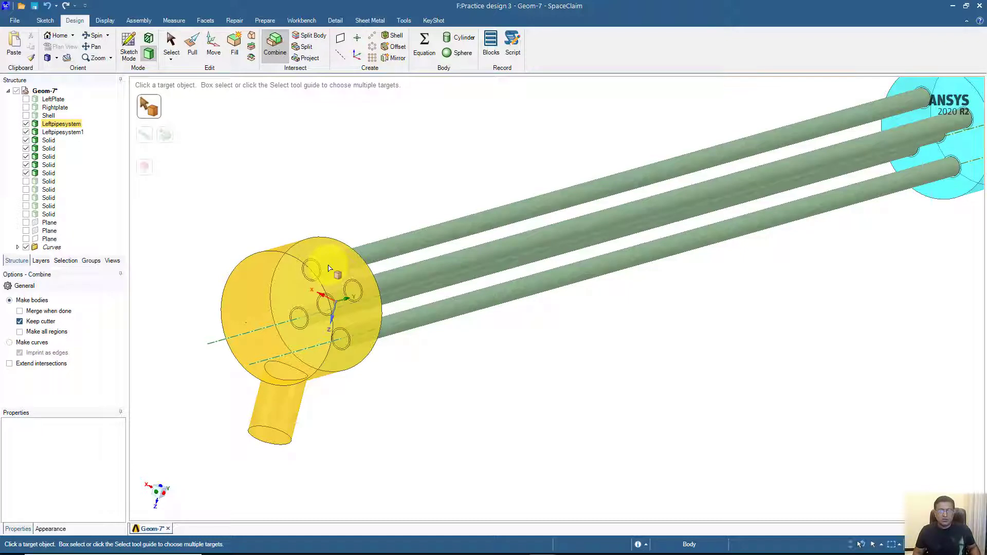
click(329, 268)
key(ctrl)
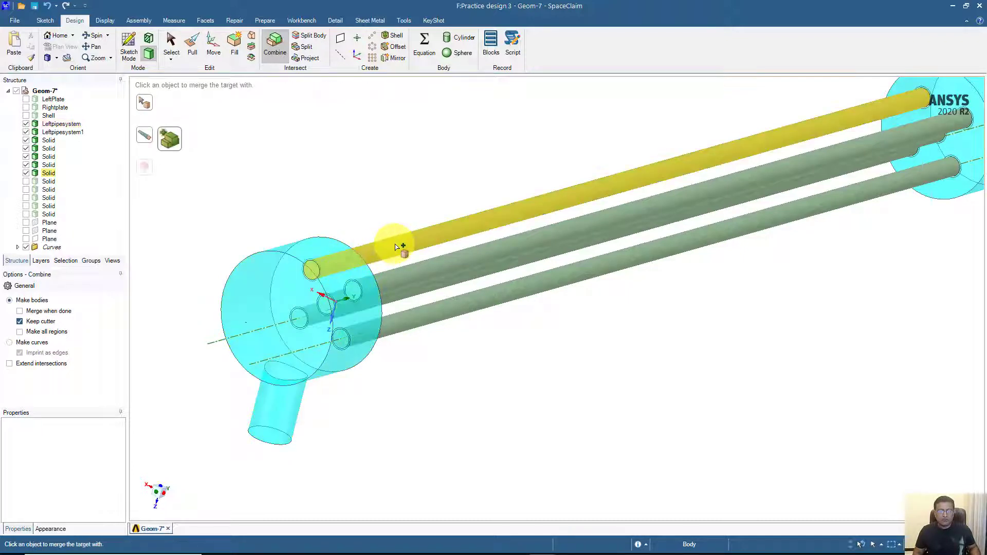
click(169, 139)
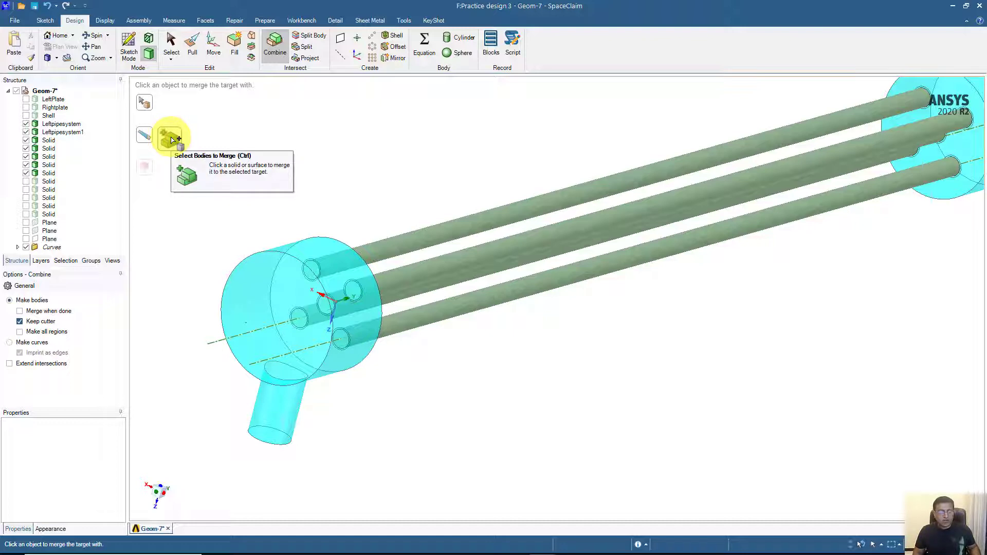
click(393, 244)
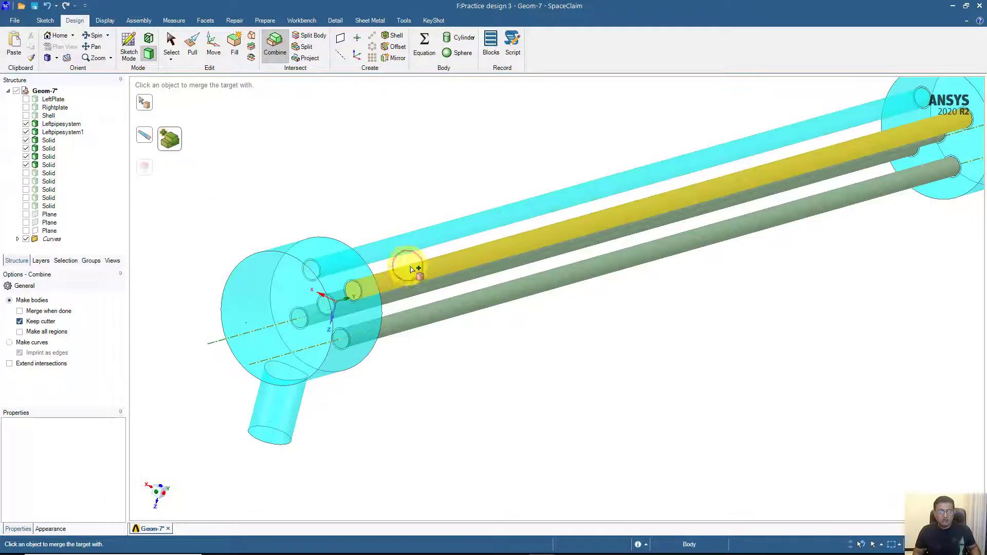
click(411, 269)
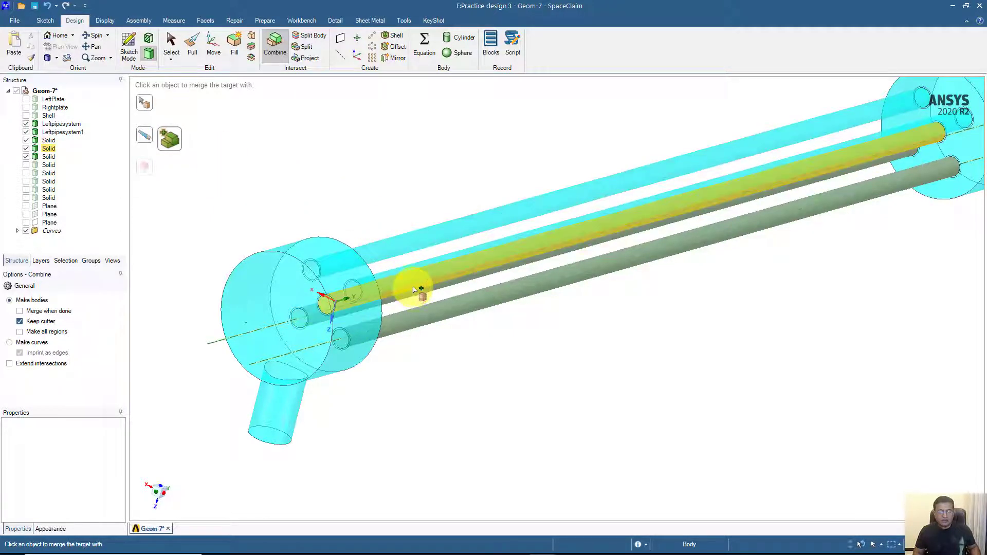
click(415, 291)
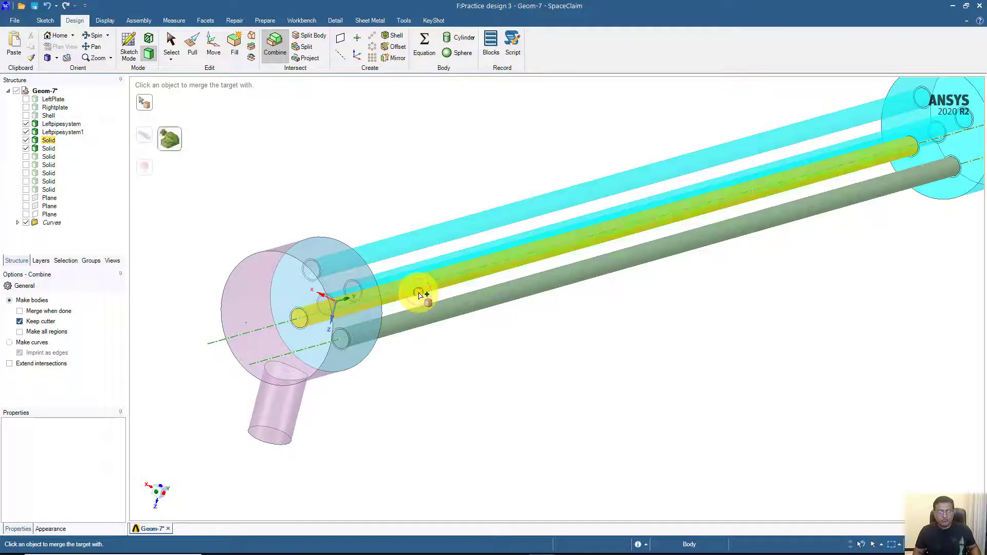
click(237, 143)
click(280, 290)
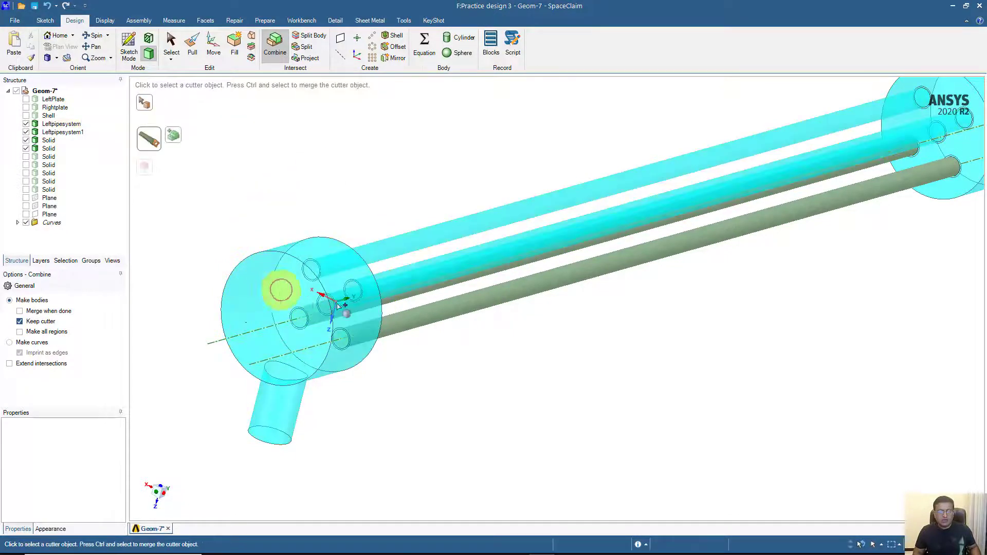
click(409, 295)
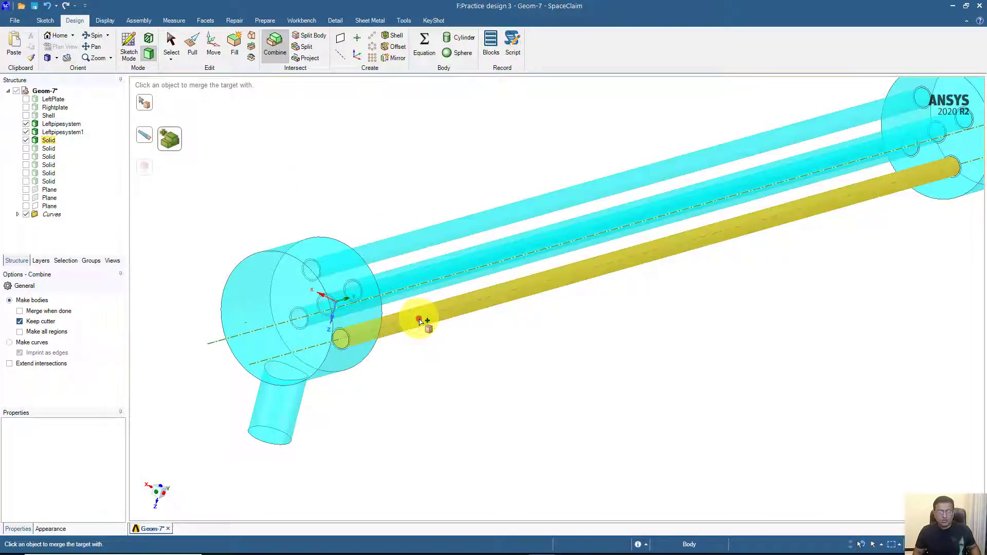
click(419, 321)
click(393, 177)
middle_drag(392, 176, 402, 181)
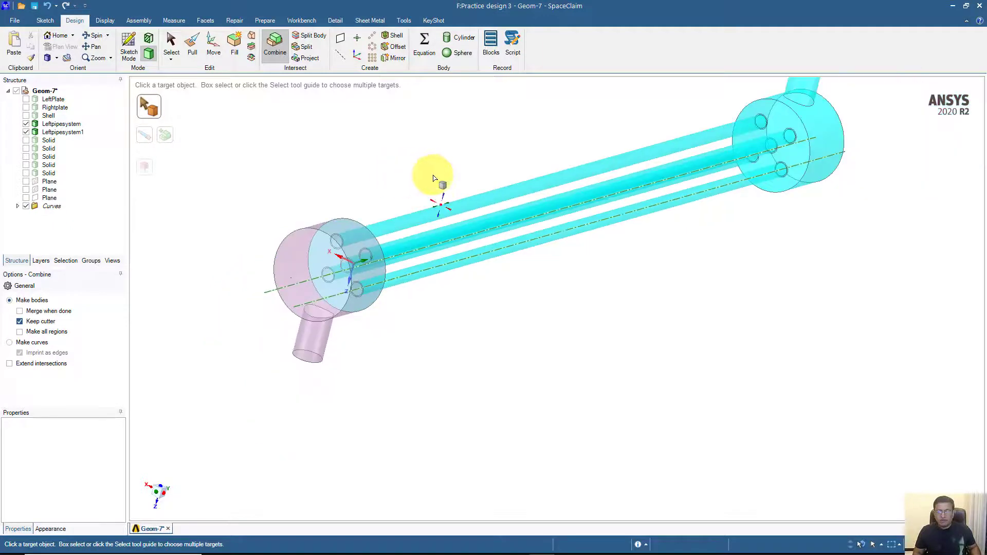
Inspect the merged Leftpipesystem body by selecting it, toggling its visibility and viewing both header ends
middle_drag(288, 237, 317, 248)
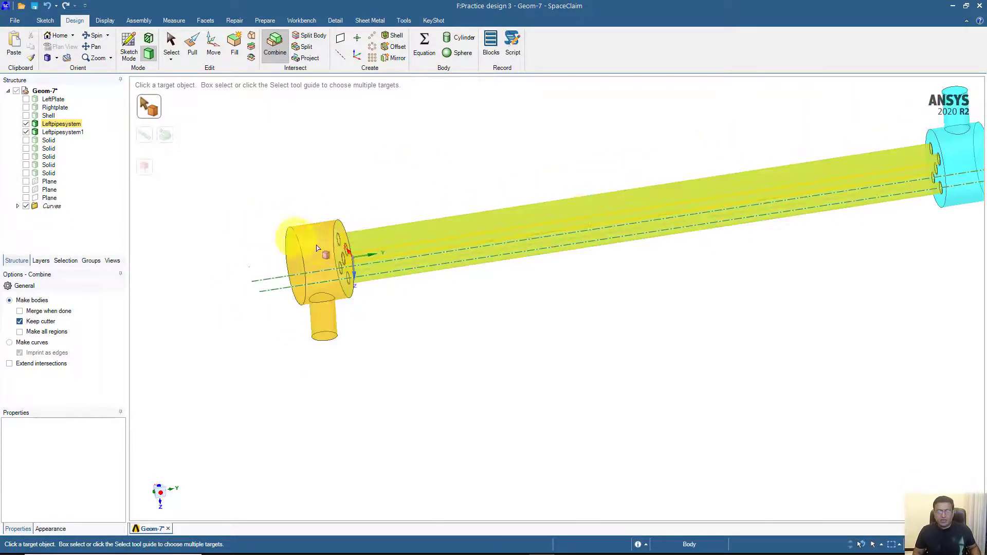
click(318, 248)
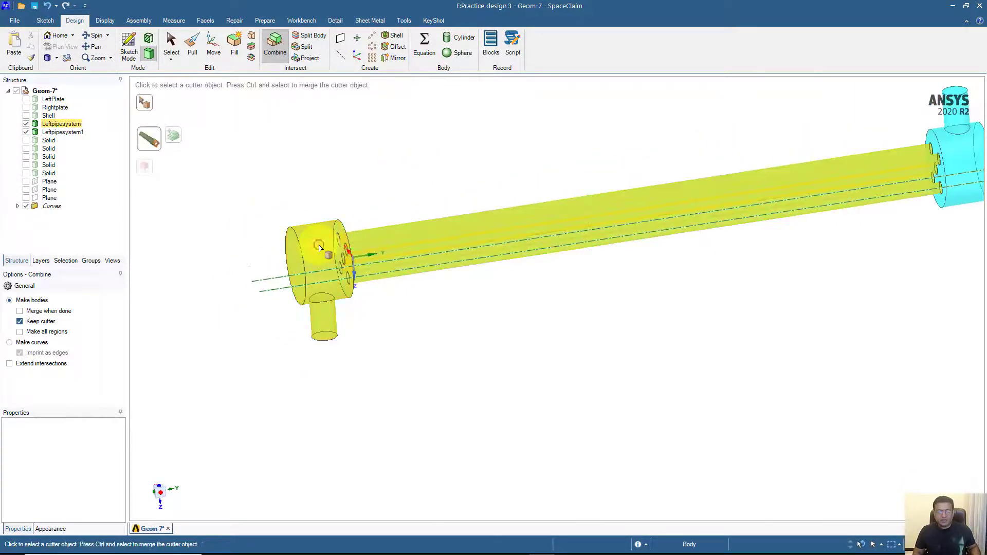
click(27, 124)
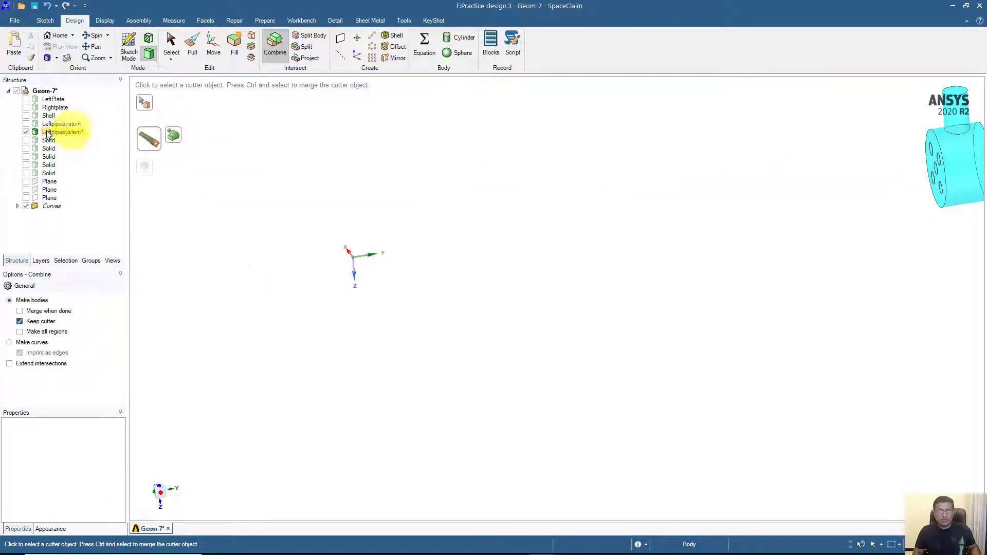
click(28, 124)
middle_drag(340, 166, 380, 165)
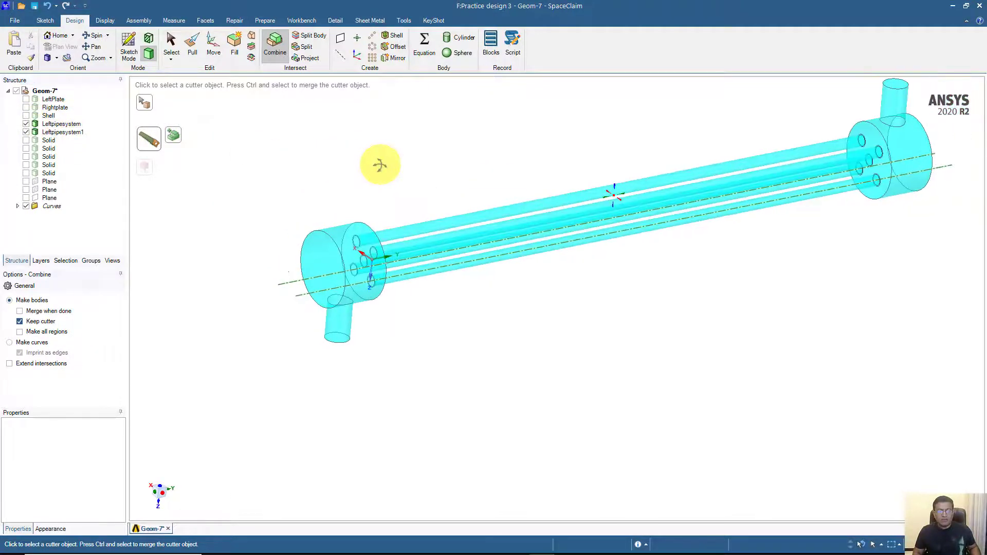
ctrl+middle_drag(471, 199, 317, 220)
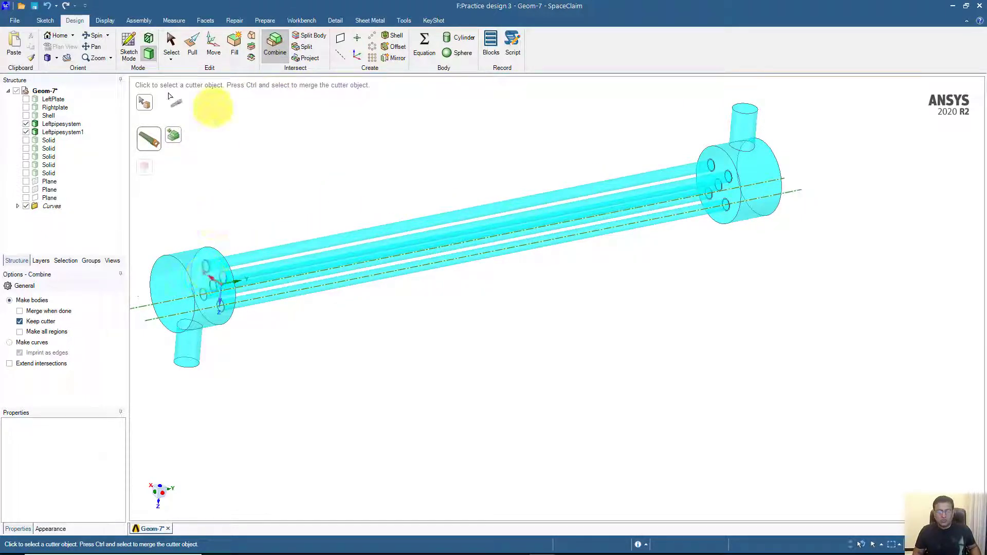
click(207, 279)
click(208, 279)
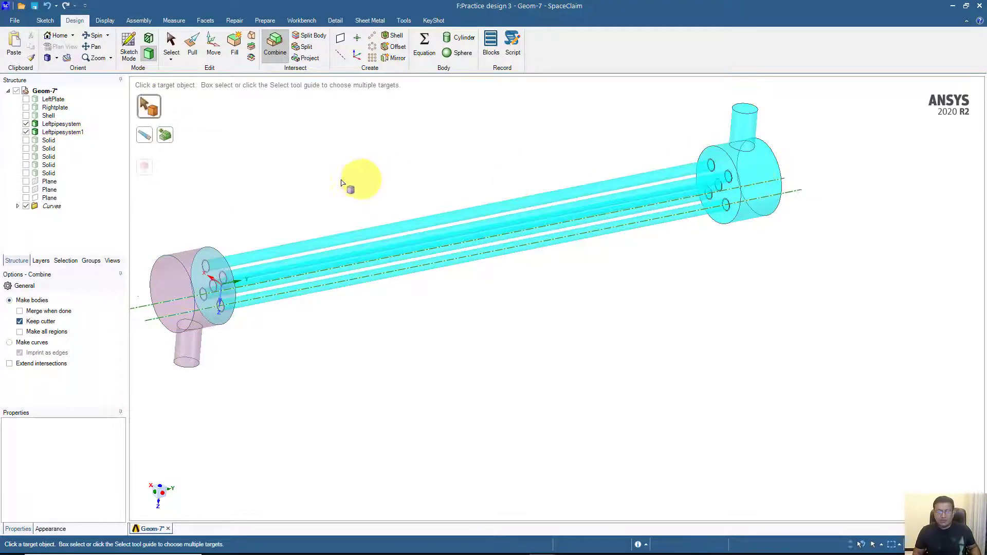
ctrl+middle_drag(340, 180, 385, 190)
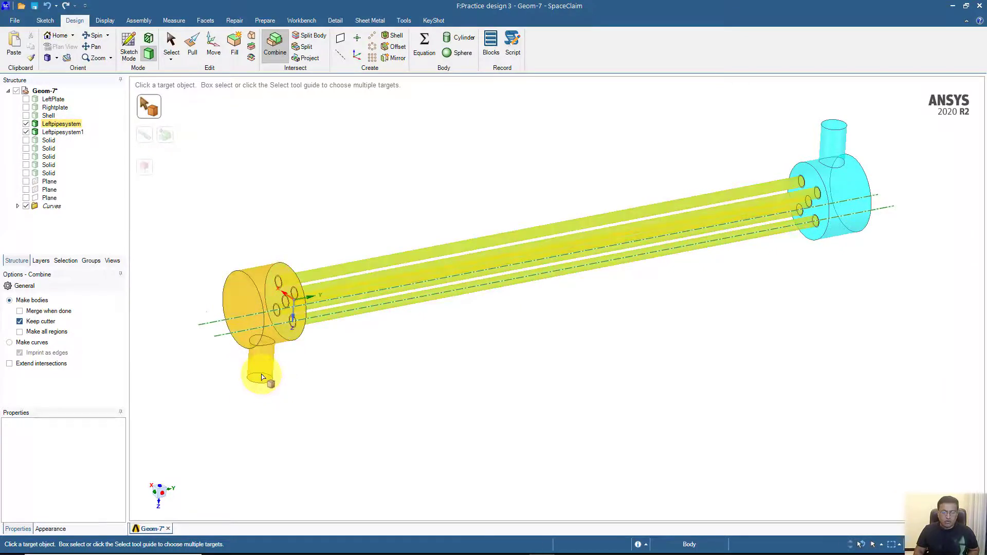
ctrl+middle_drag(277, 218, 283, 261)
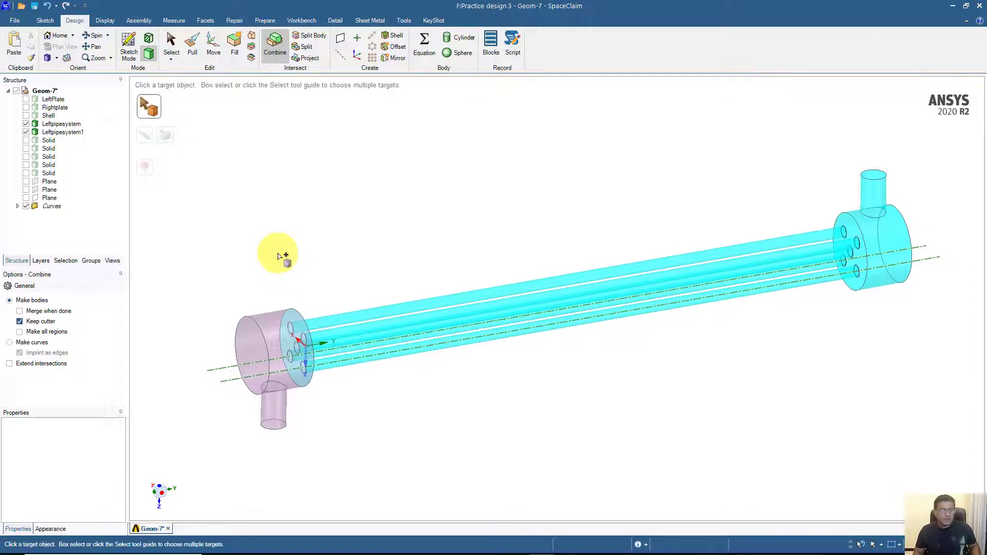
Compare Shell, Leftpipesystem and Leftpipesystem1 by switching each body's visibility, ending with only the two pipe-system bodies shown
click(25, 115)
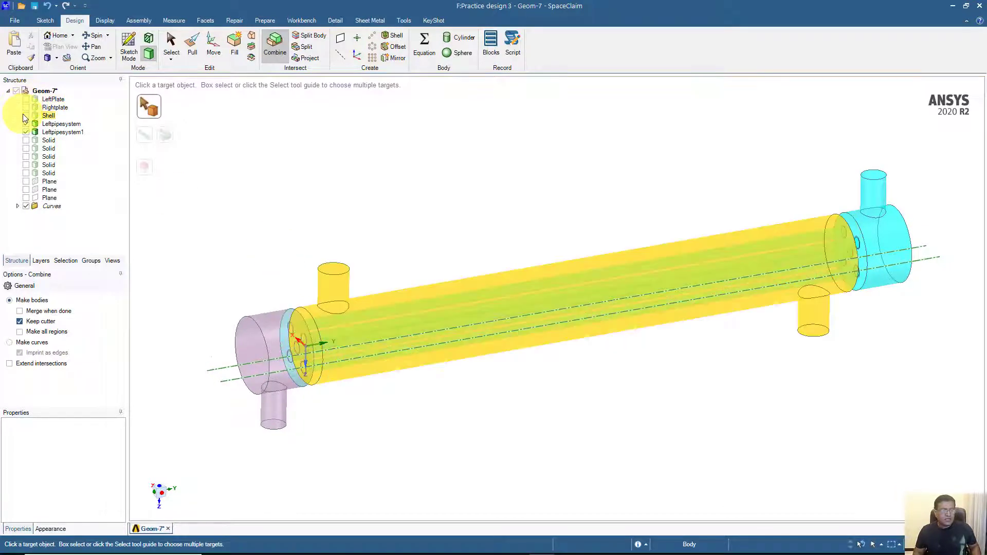
mouse_move(227, 165)
middle_down()
mouse_move(188, 164)
mouse_move(253, 180)
middle_up()
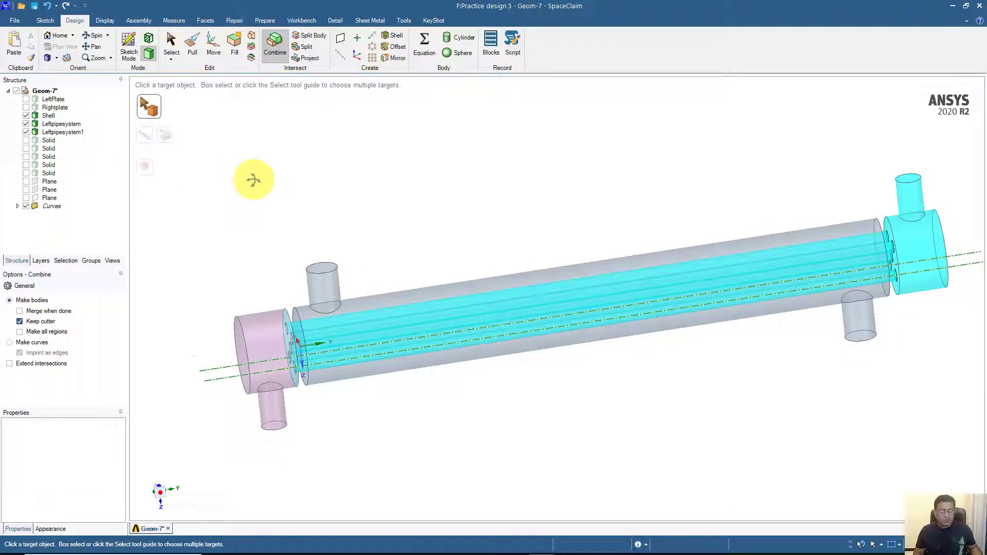
click(26, 124)
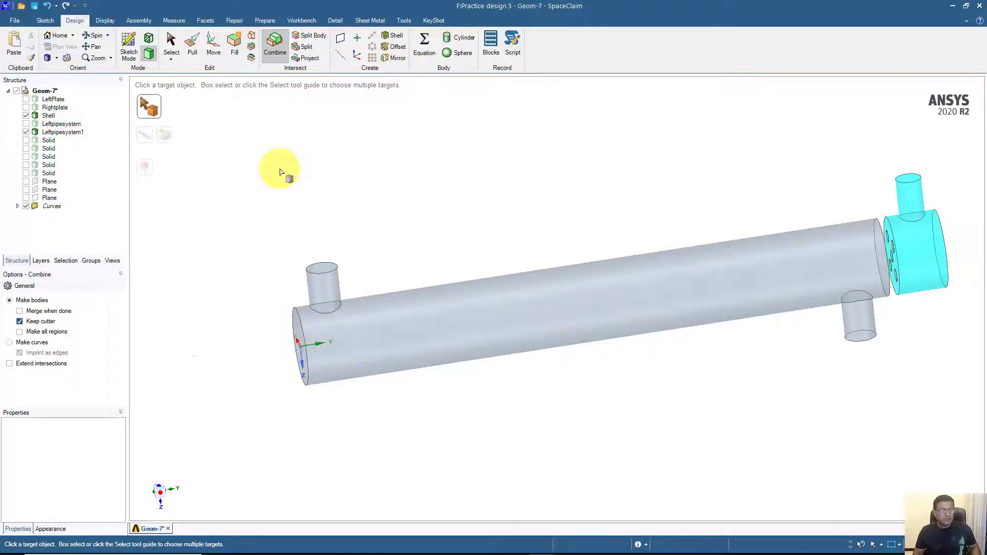
middle_drag(275, 170, 247, 172)
click(26, 116)
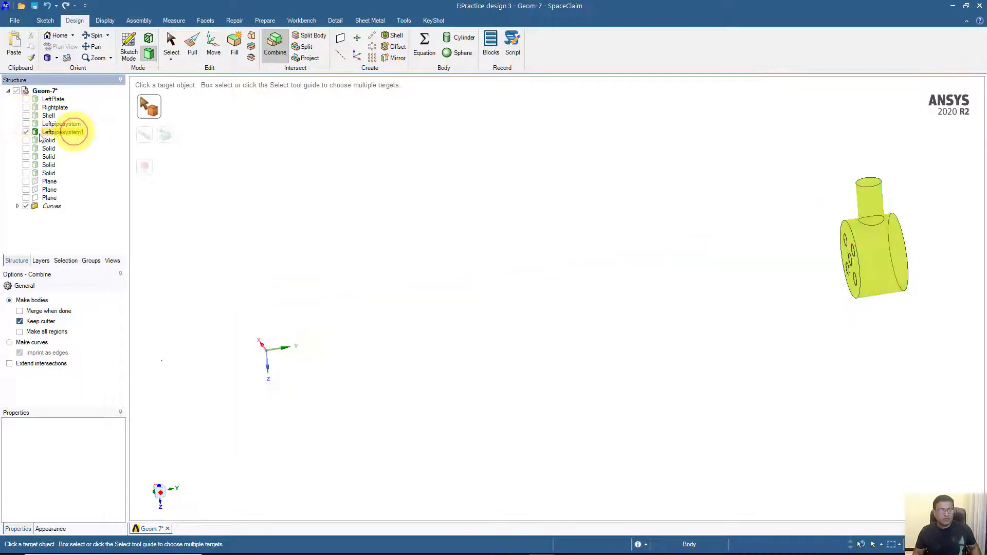
click(26, 125)
click(25, 132)
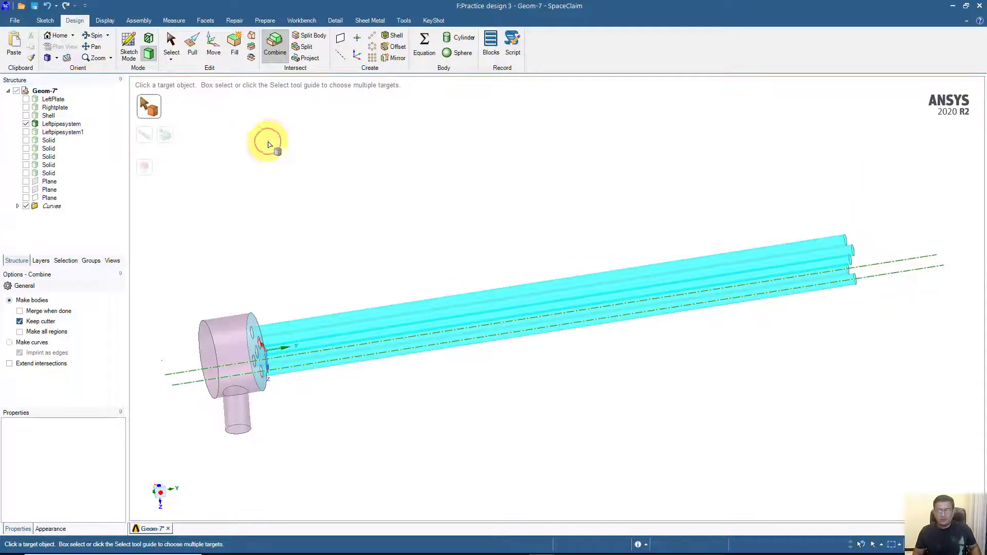
click(26, 132)
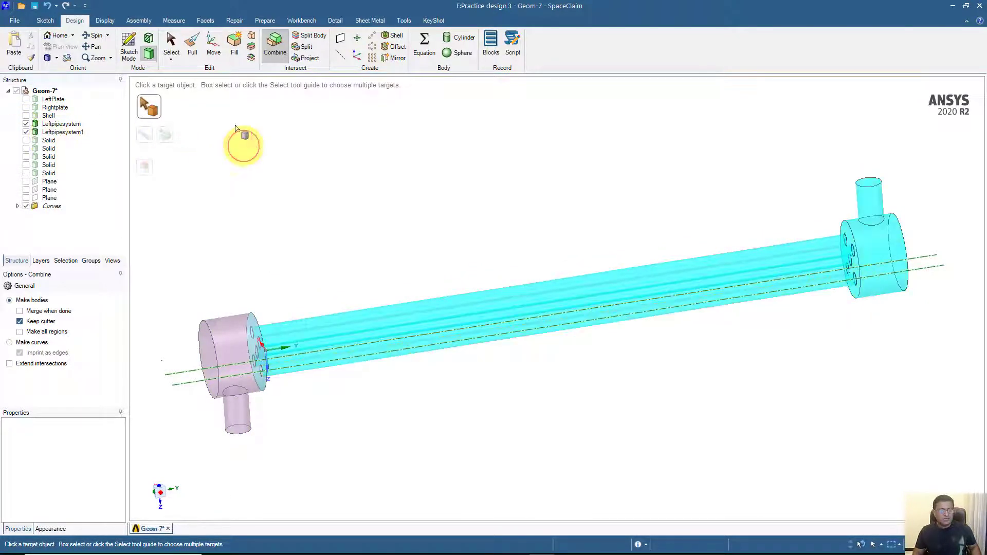
Merge Leftpipesystem1 into Leftpipesystem and rename the combined body Headertubes
click(236, 334)
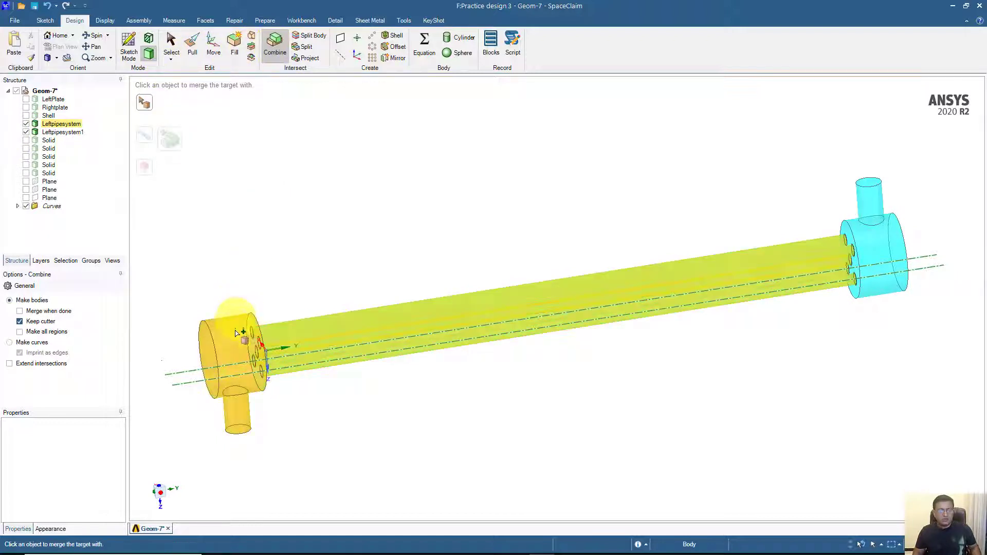
click(869, 239)
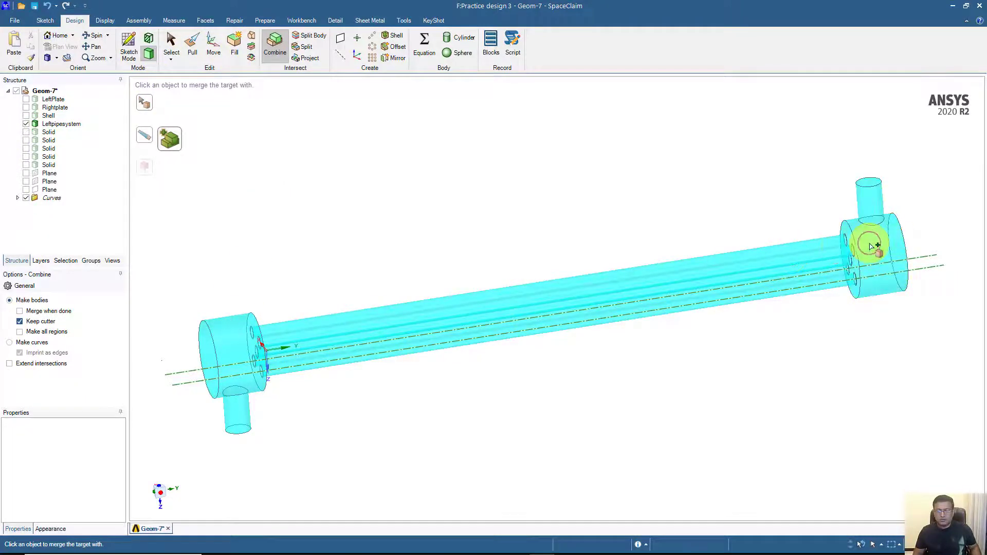
right_click(70, 125)
click(95, 177)
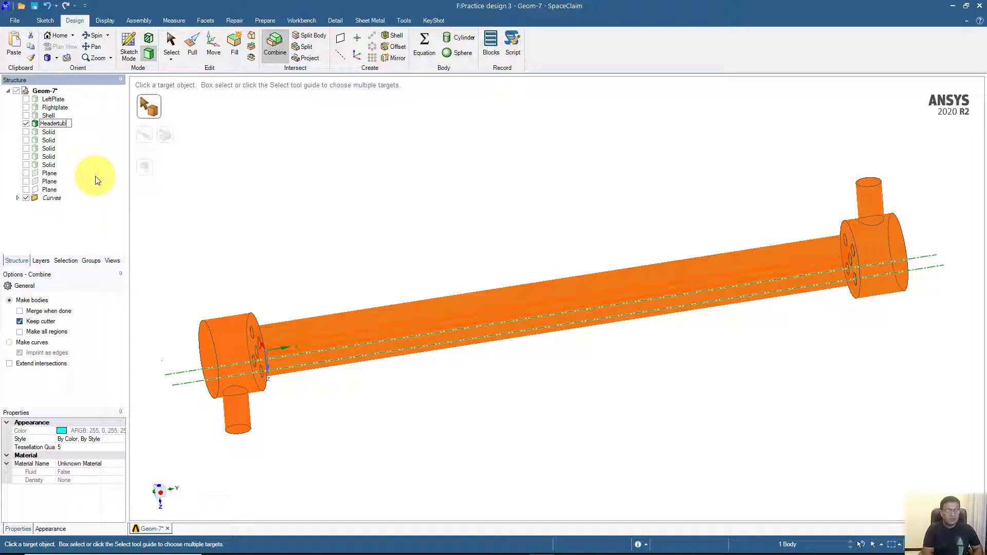
key(Return)
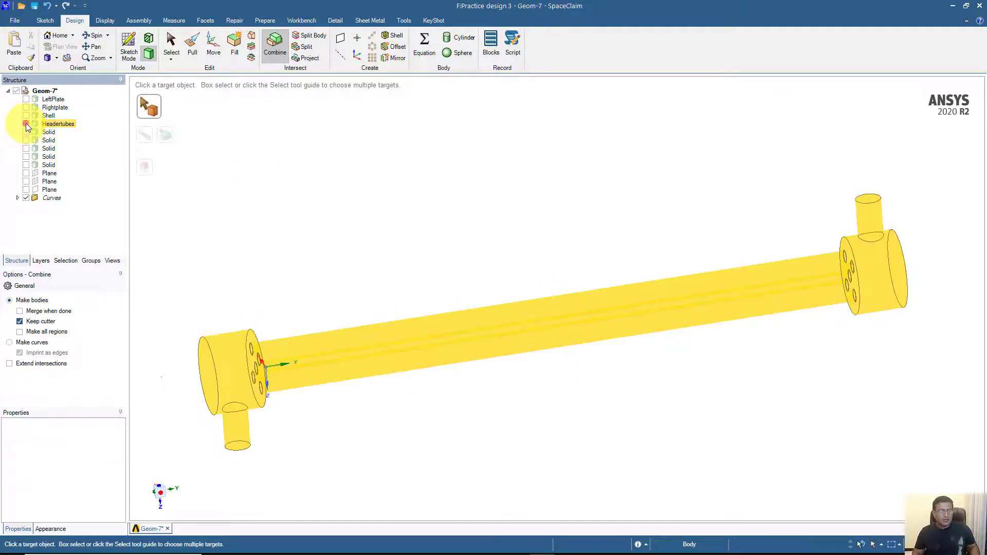
Hide Headertubes and show Shell together with the five tube wall solids
click(26, 123)
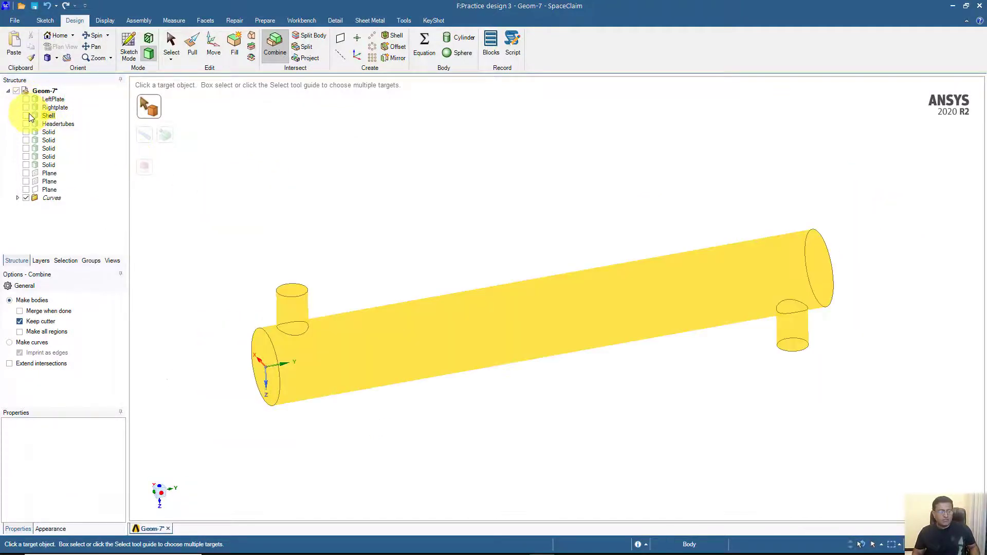
click(26, 116)
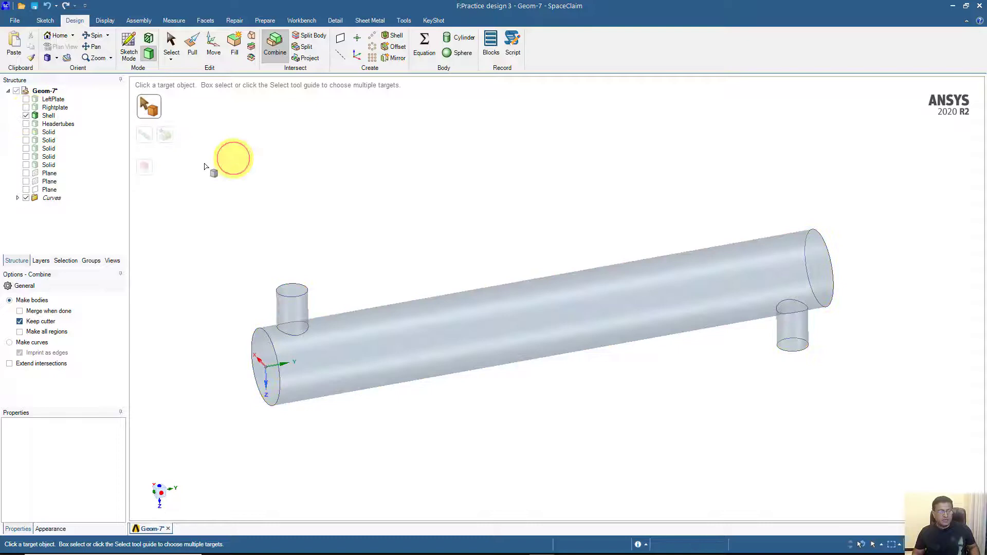
click(25, 132)
click(26, 141)
click(26, 148)
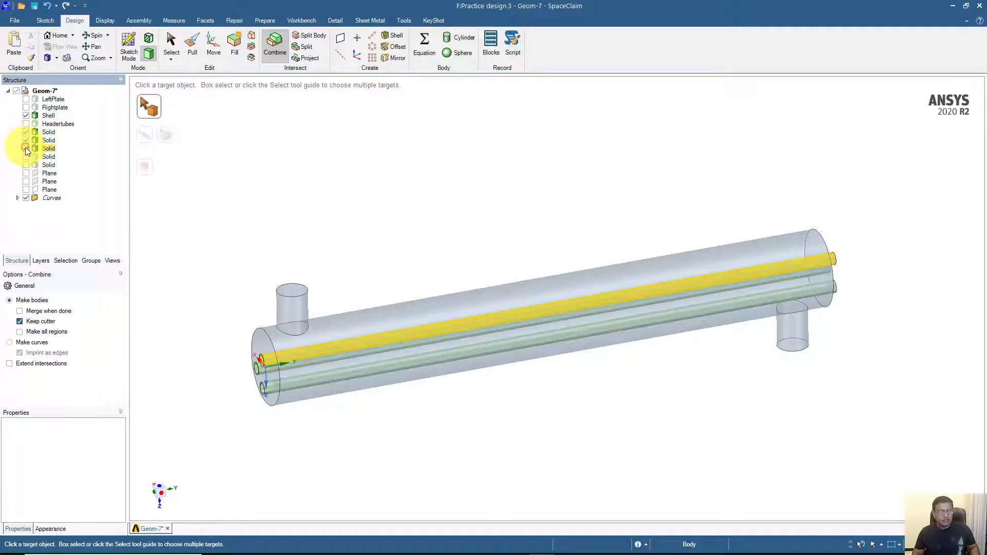
click(26, 156)
click(26, 165)
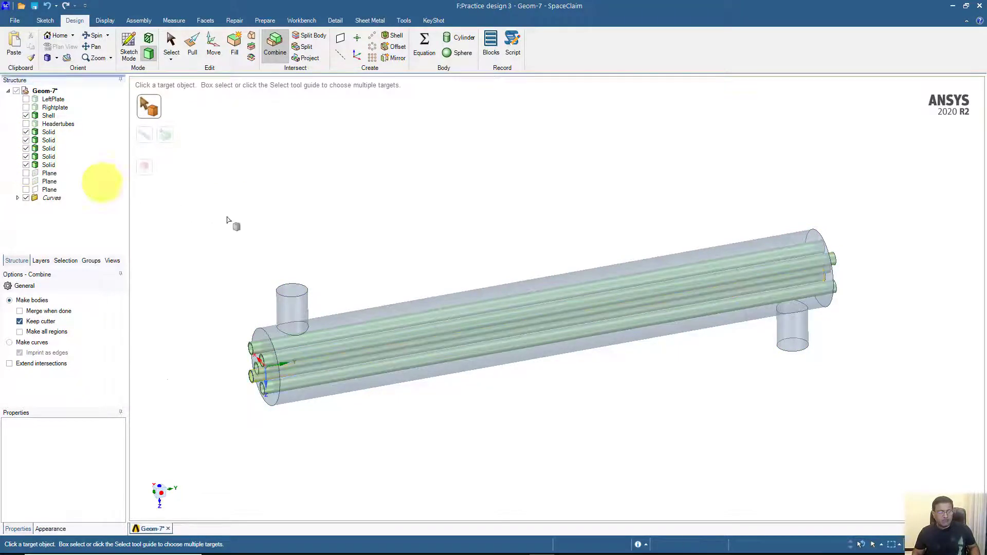
Try to cut Shell with the uppermost tube using Combine with Keep cutter, and remove the overlapping tube region
middle_drag(244, 218, 191, 175)
scroll(271, 209, up, 2)
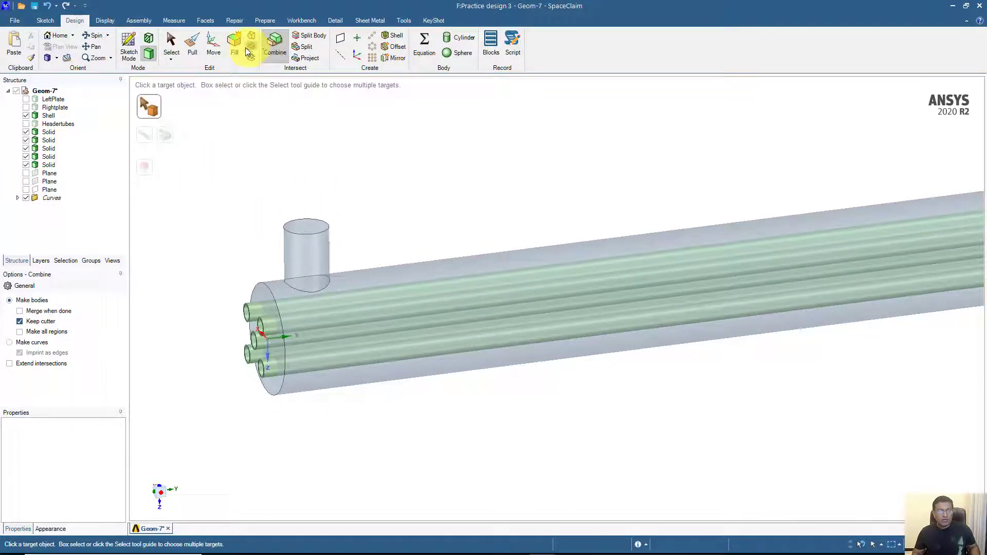
click(378, 282)
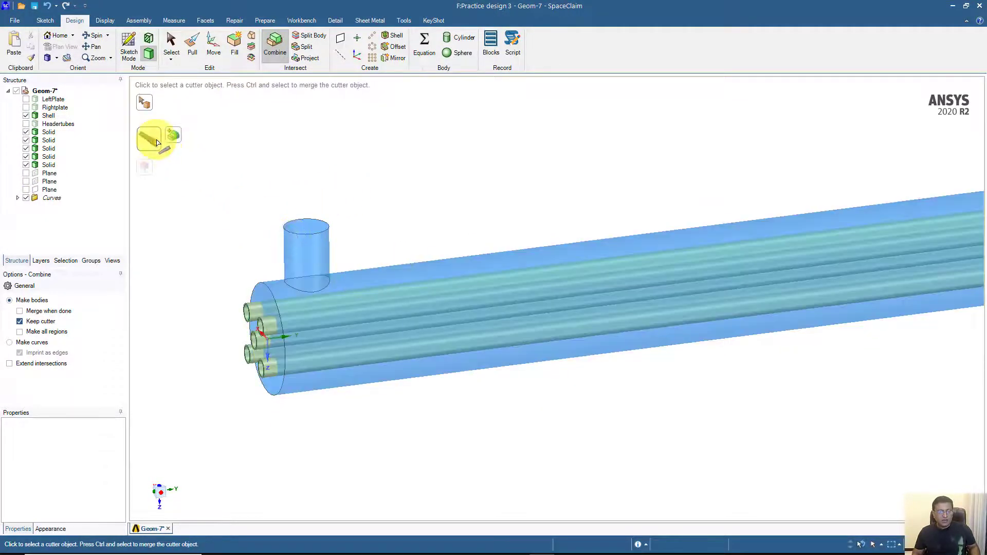
click(254, 310)
scroll(252, 309, up, 5)
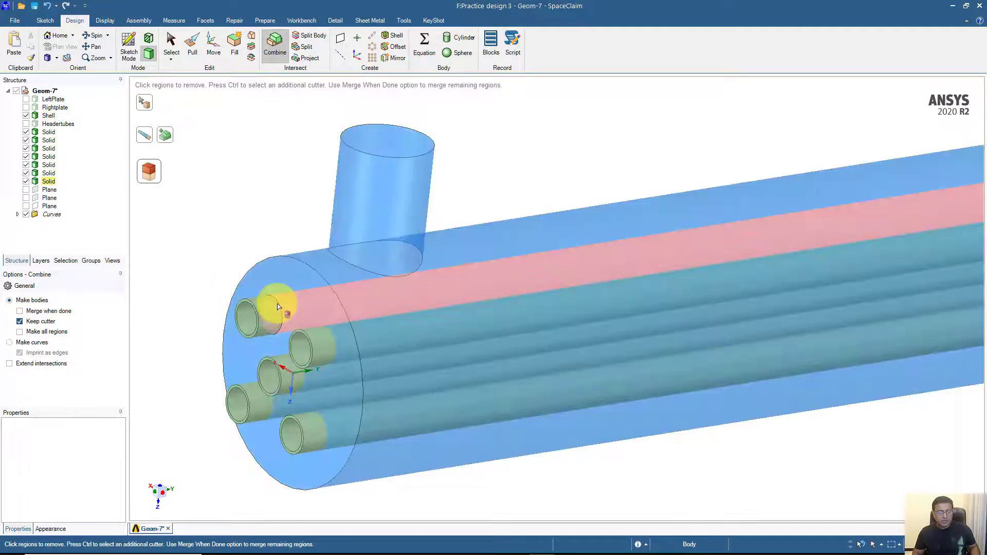
click(277, 306)
Try to cut the shell with the second tube from the top, keeping the cutter, and remove its overlapping region
shift+middle_drag(238, 224, 285, 165)
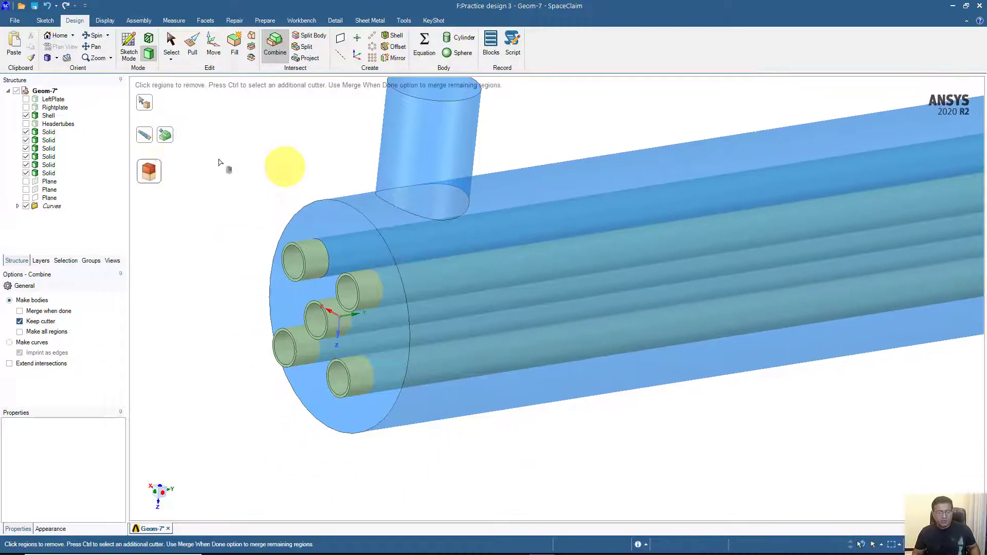
click(283, 46)
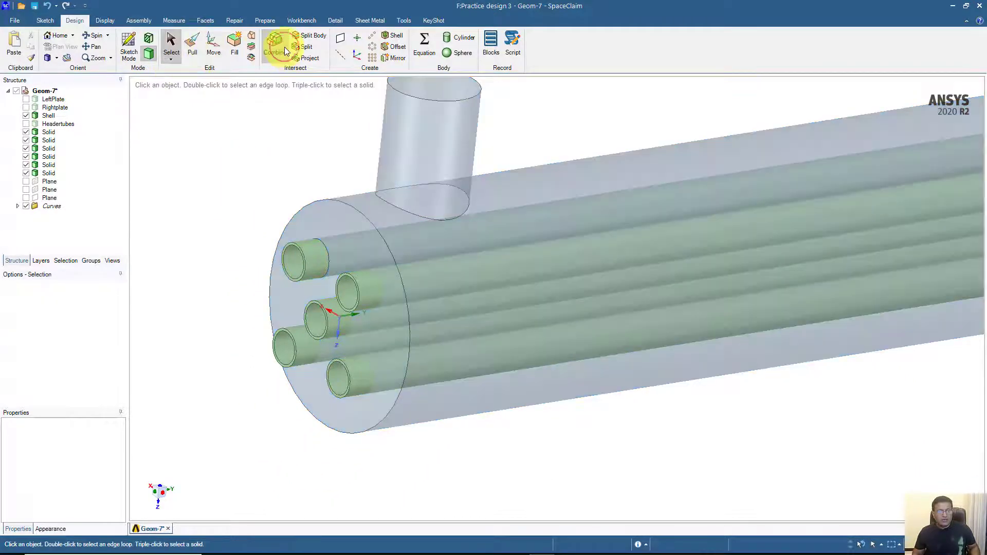
click(330, 234)
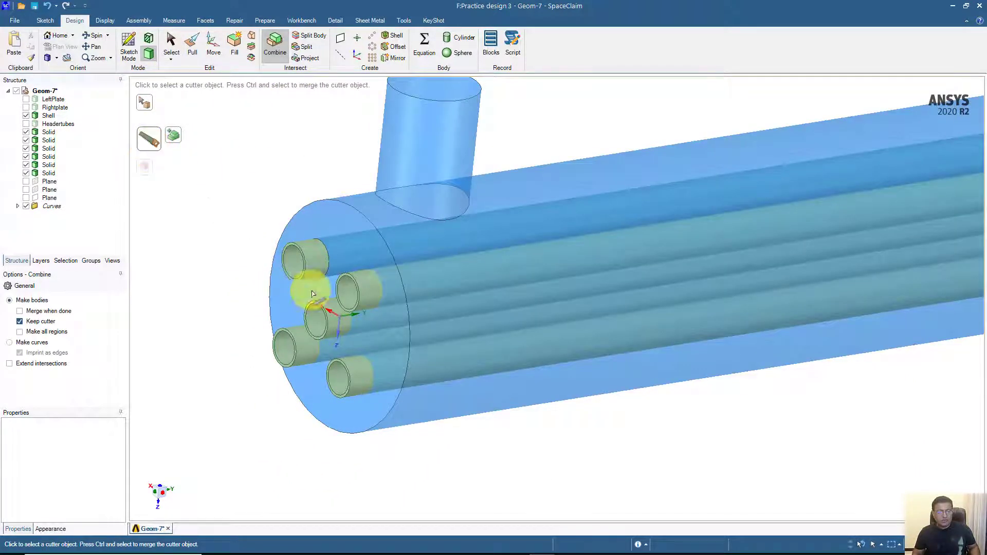
click(363, 295)
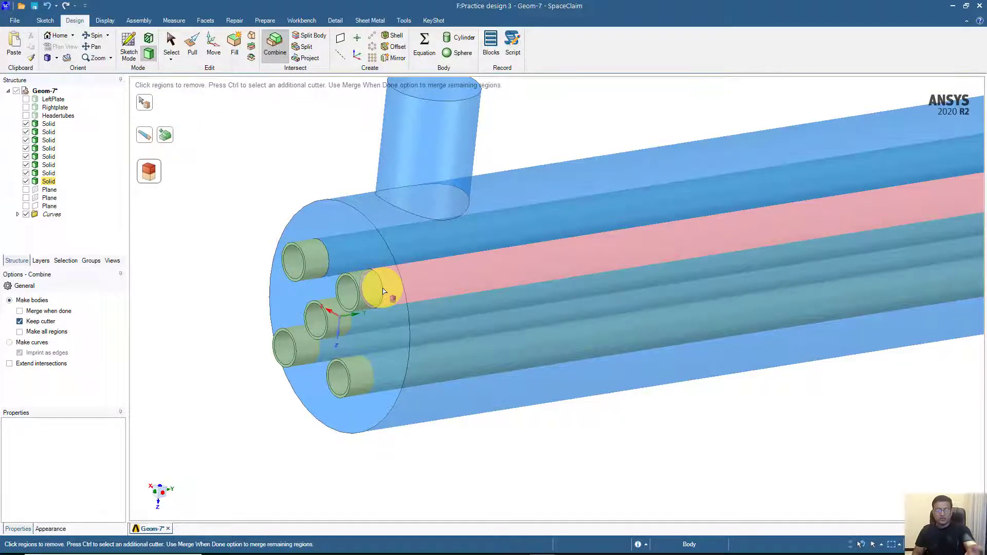
click(341, 259)
click(380, 284)
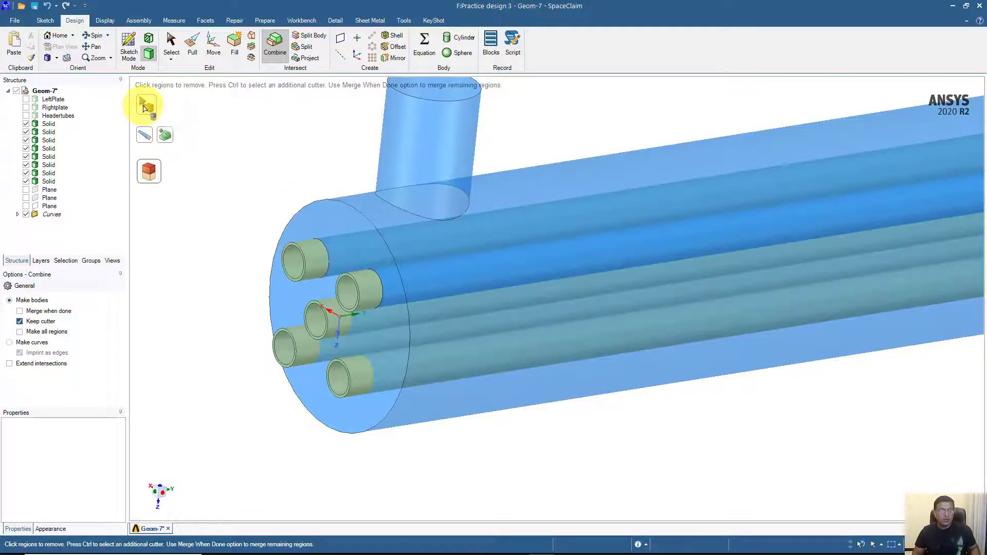
click(145, 103)
click(332, 214)
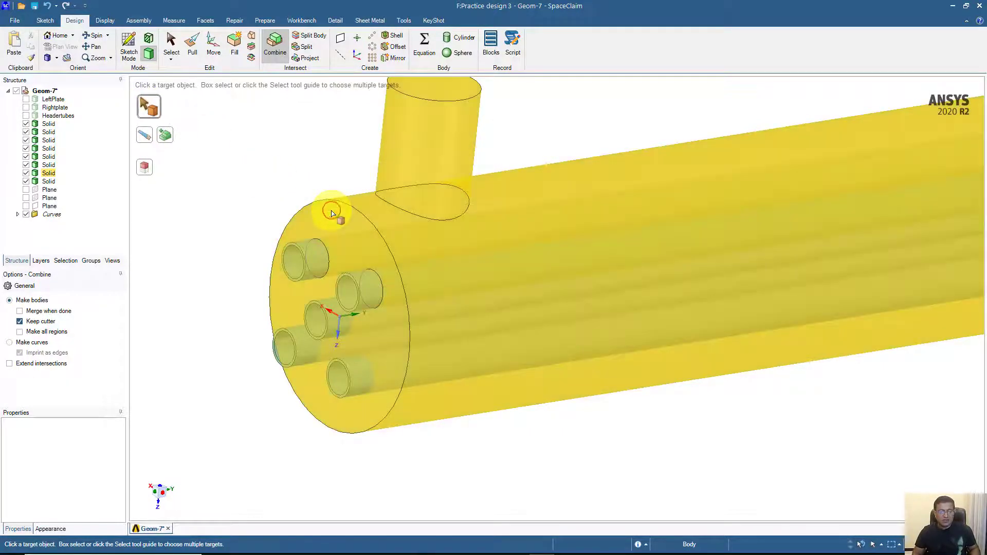
click(147, 167)
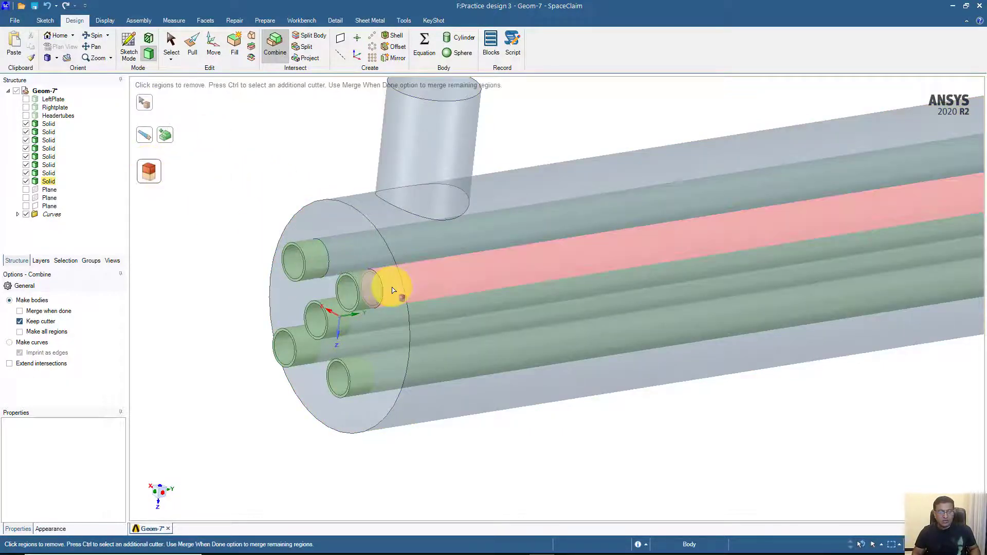
click(369, 284)
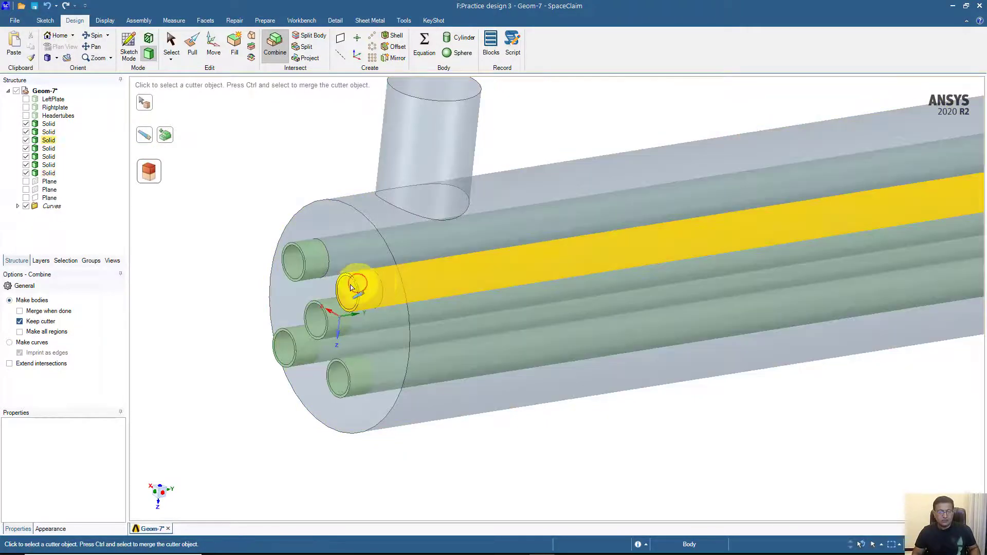
click(145, 103)
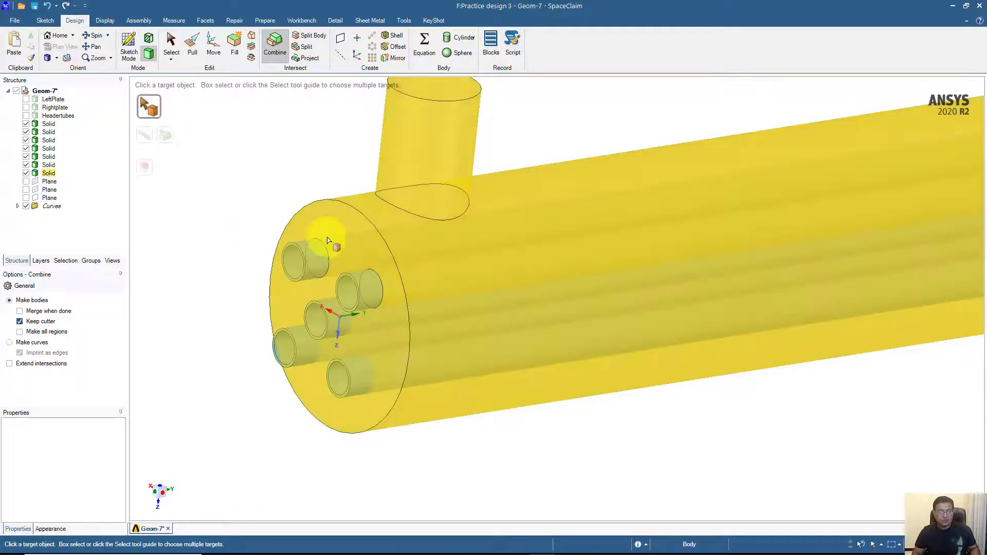
click(326, 248)
click(319, 323)
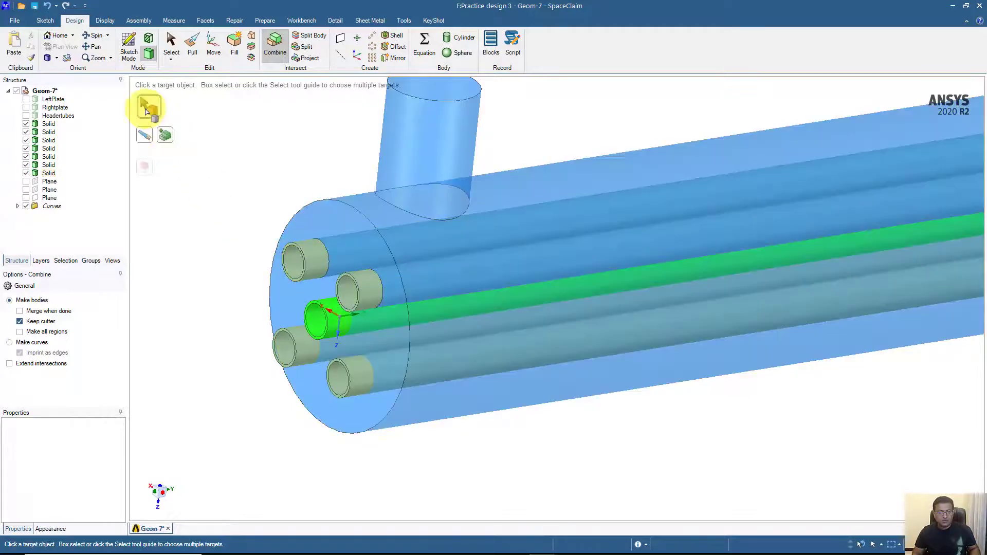
key(Escape)
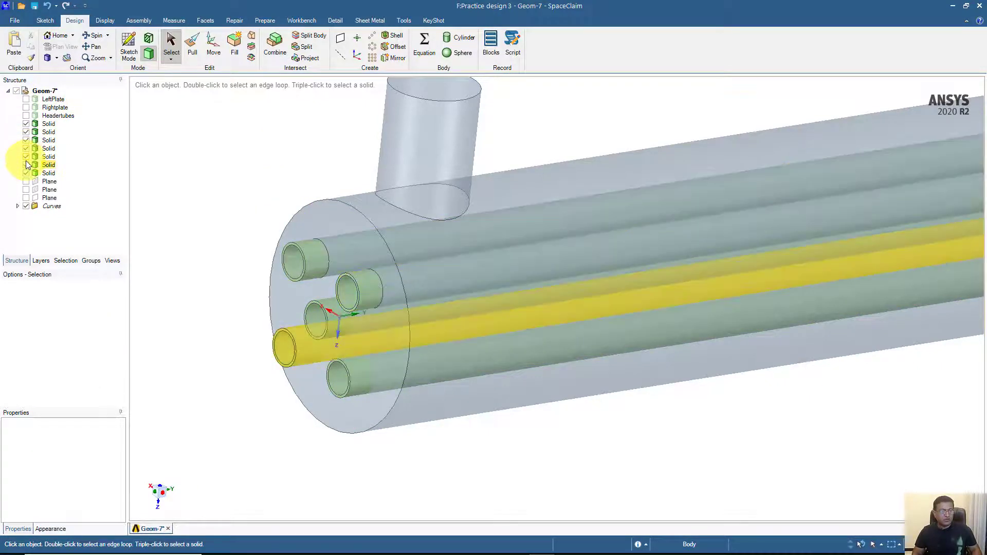
Hide all tube solids so only the shell body is shown, and examine its two tube openings at both ends
click(26, 124)
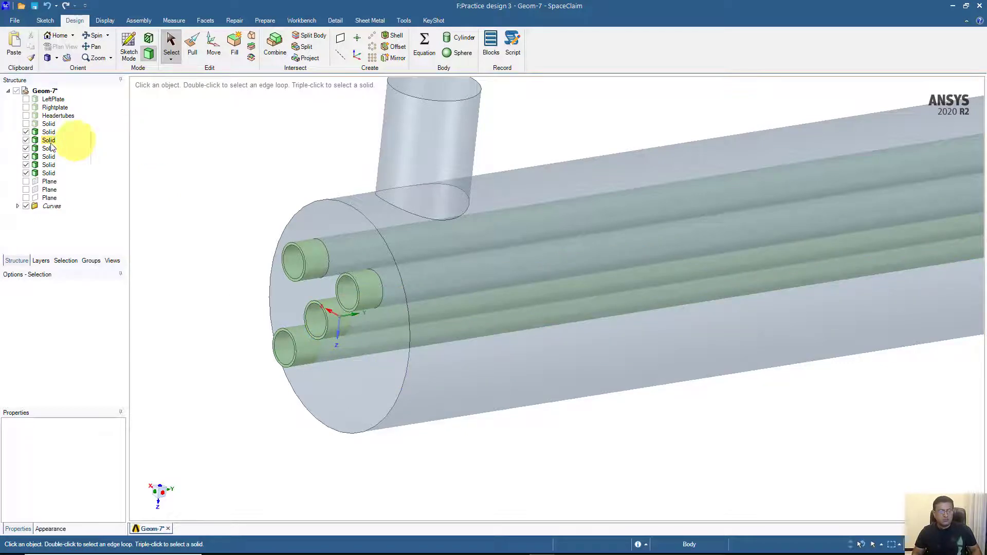
click(26, 132)
click(26, 141)
click(26, 149)
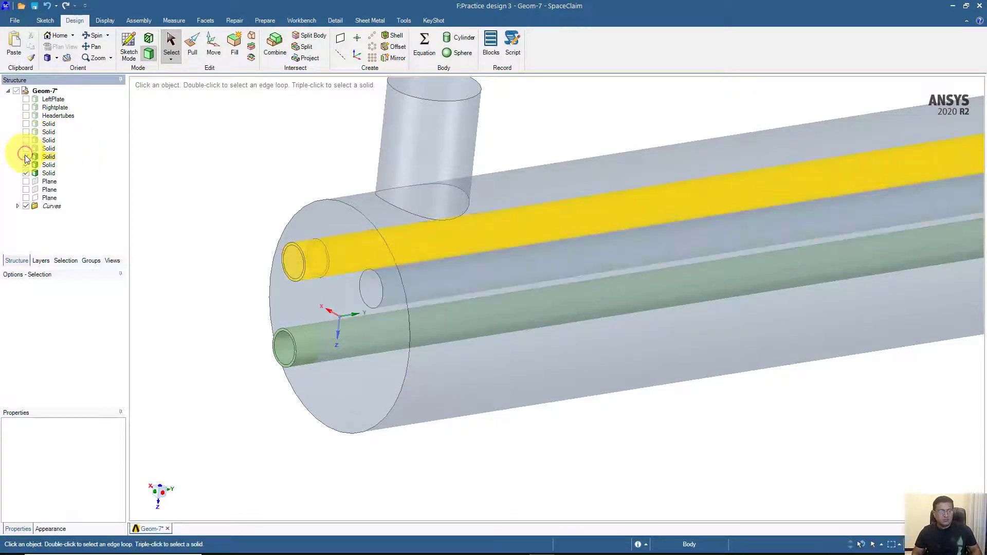
click(25, 157)
click(26, 165)
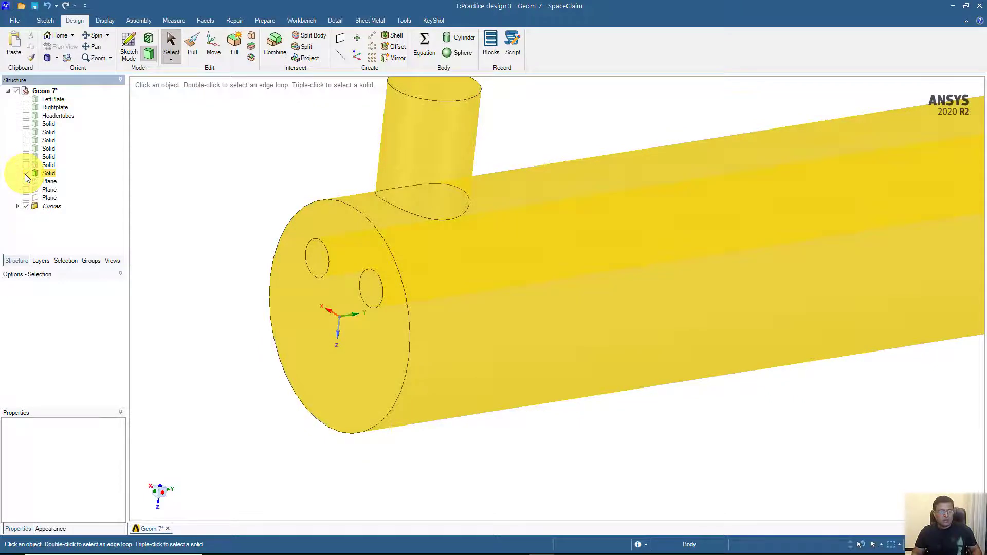
click(26, 174)
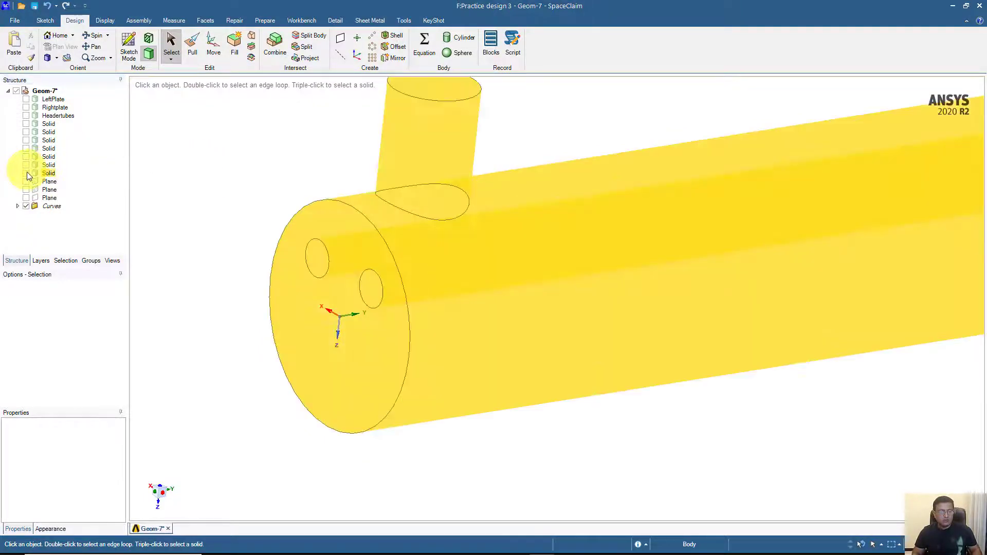
click(26, 173)
middle_drag(172, 185, 252, 175)
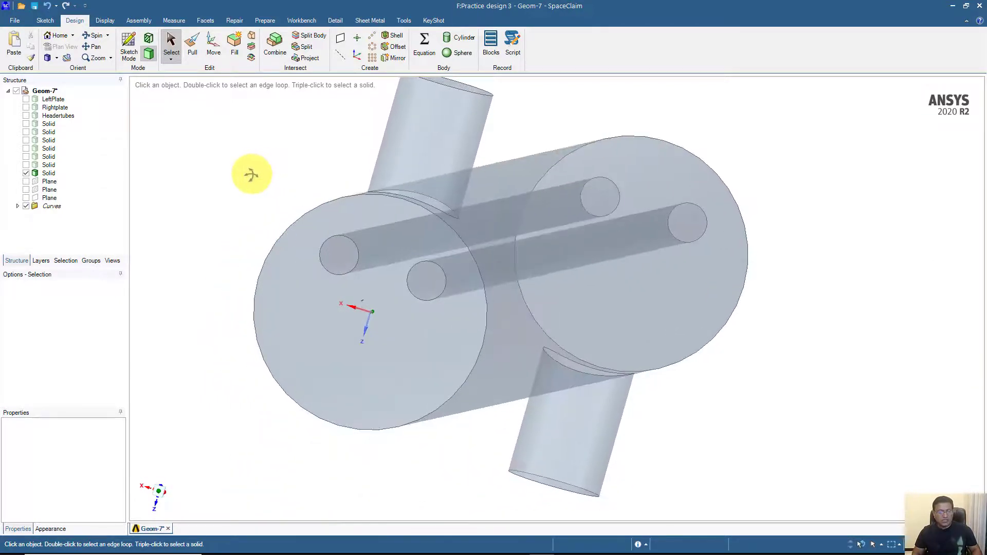
Show the remaining cut body with the shell and compare the two tube openings close up at the end face
click(26, 165)
middle_drag(196, 187, 214, 180)
scroll(214, 180, down, 3)
scroll(216, 182, up, 1)
scroll(216, 185, up, 6)
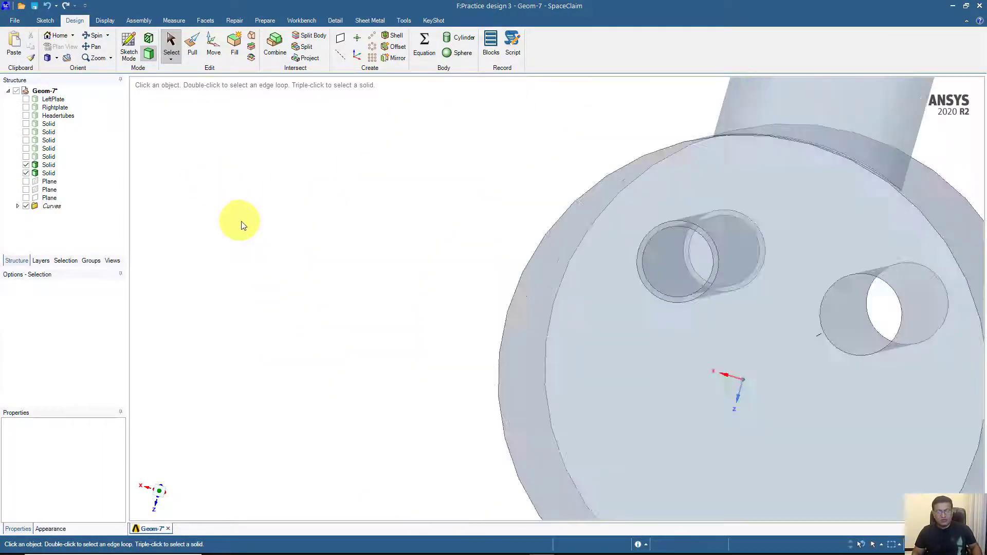
ctrl+middle_drag(242, 226, 16, 241)
middle_drag(123, 239, 130, 241)
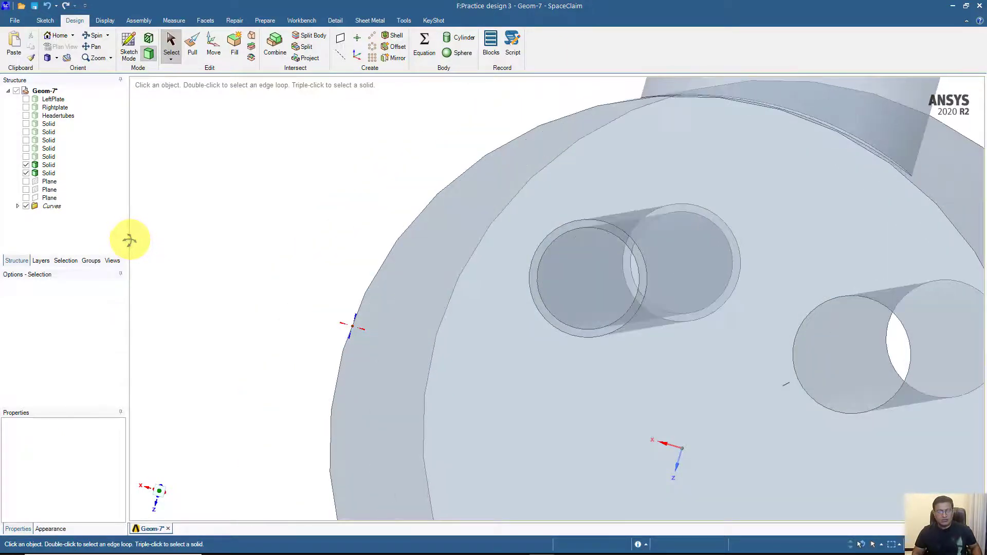
click(26, 165)
middle_drag(231, 195, 282, 194)
Undo the visibility changes so the shell and all five tubes are shown again
click(47, 10)
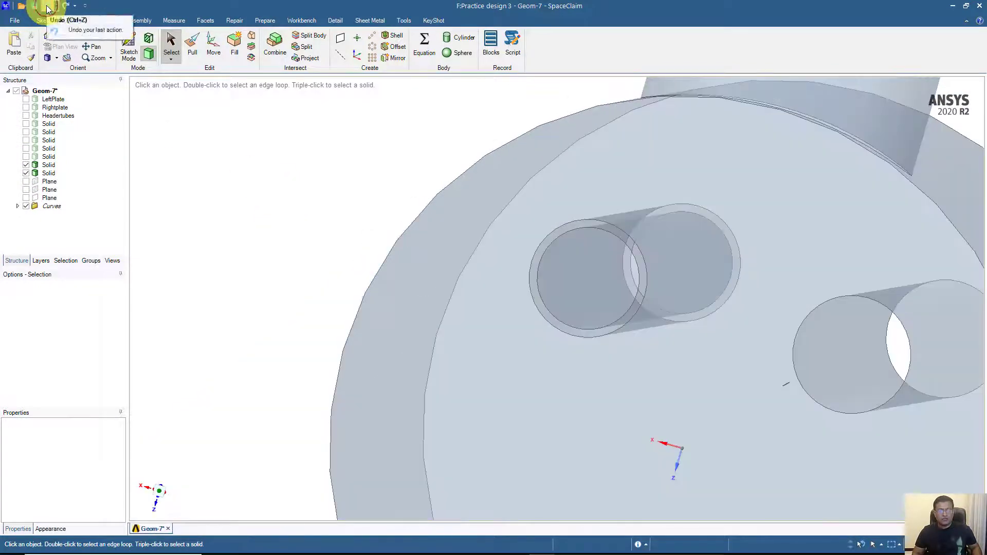
click(46, 9)
click(46, 9)
click(47, 10)
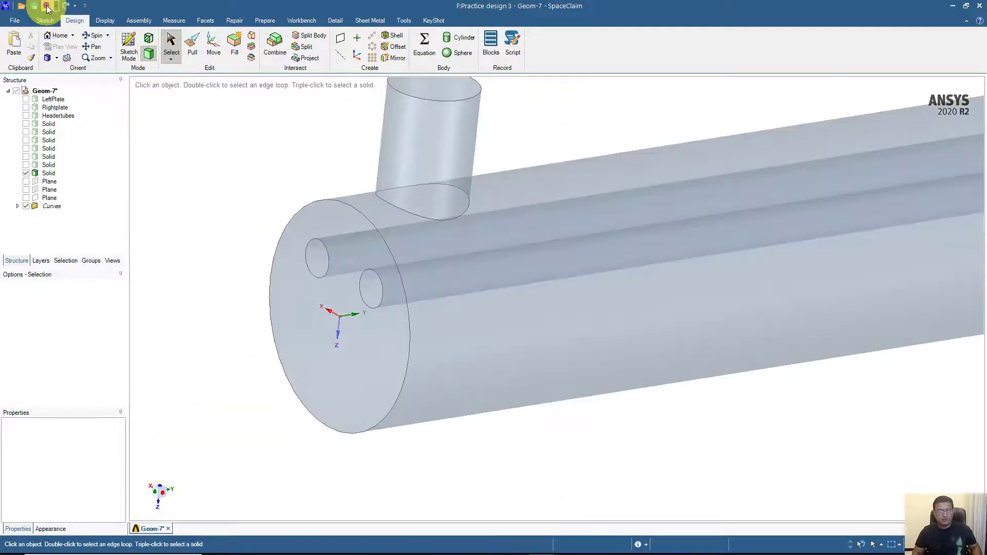
click(46, 9)
click(46, 9)
click(46, 9)
click(46, 9)
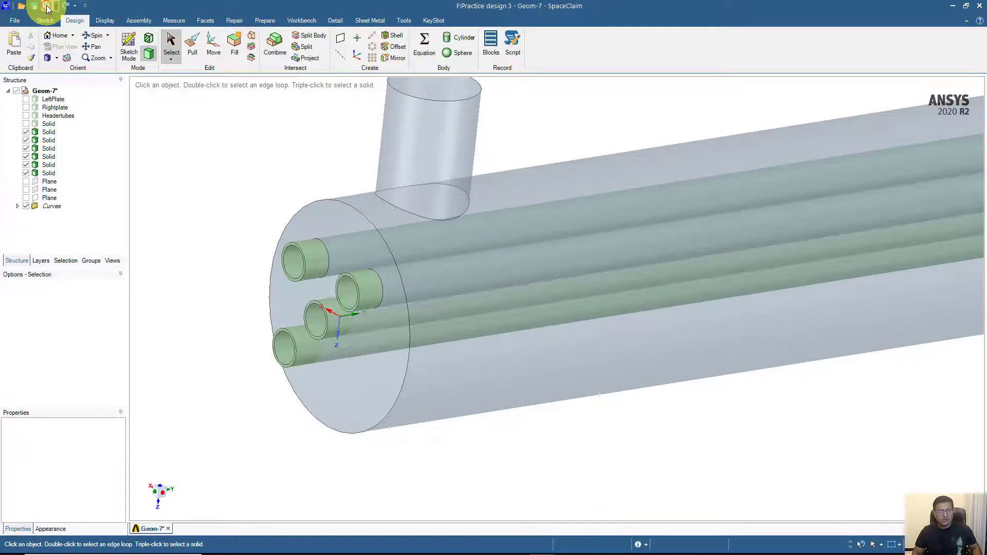
click(46, 9)
Undo the combine operations that cut the two upper tubes from the shell
click(46, 9)
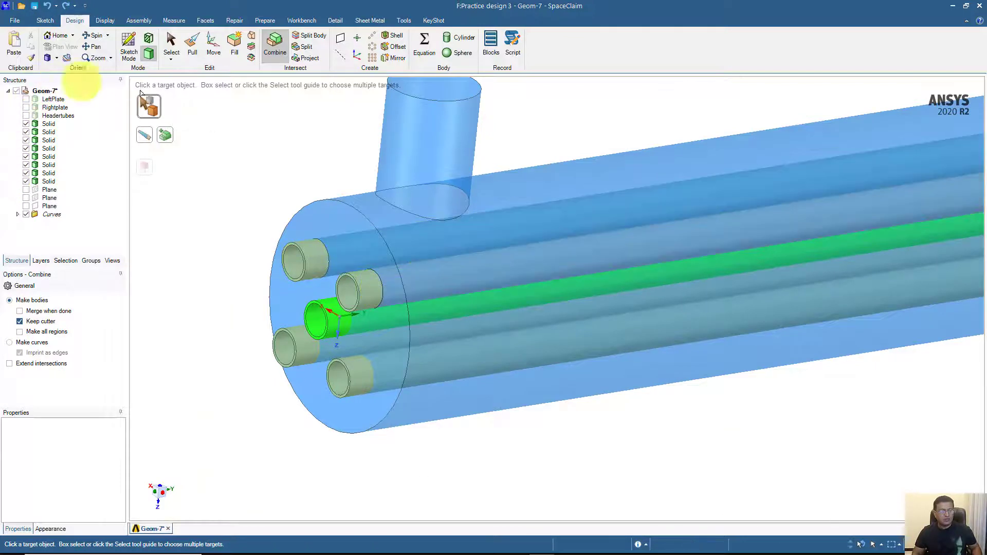
click(48, 11)
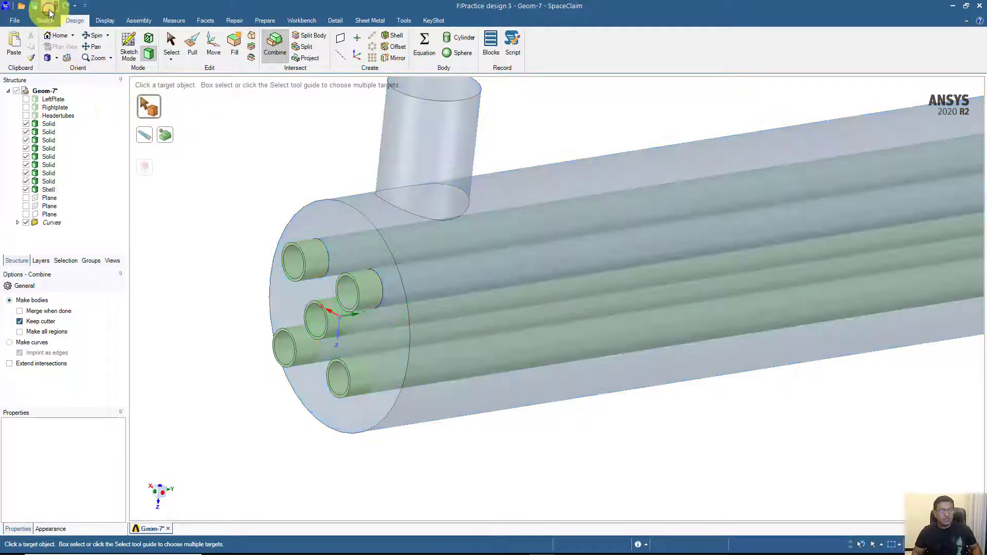
click(50, 12)
click(49, 10)
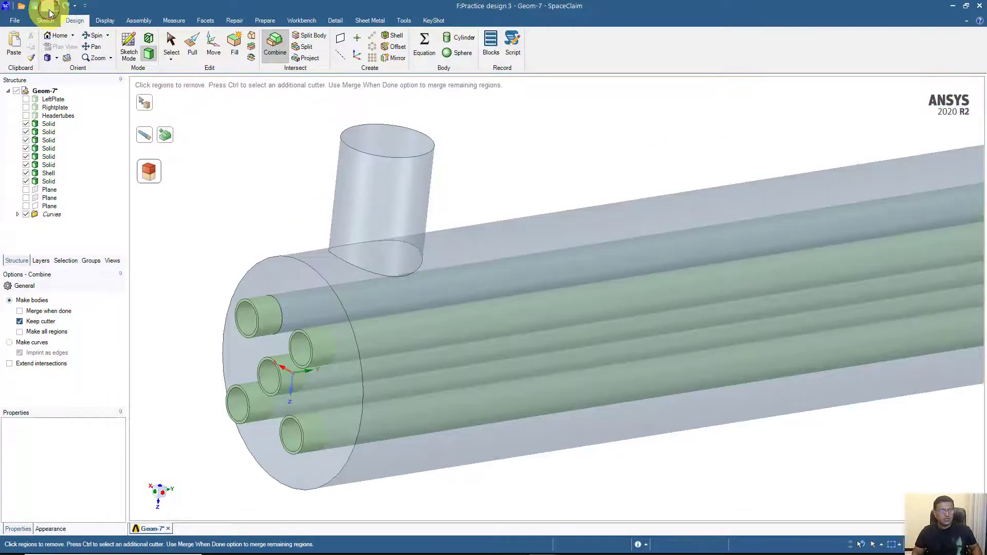
click(49, 10)
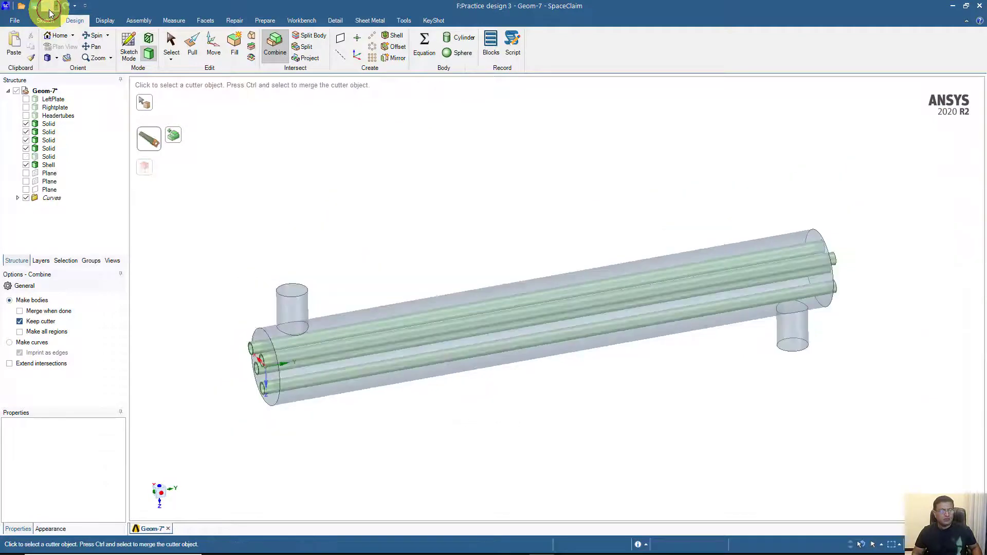
Hide the other tube solids so only Shell and the lowest tube are displayed
click(49, 11)
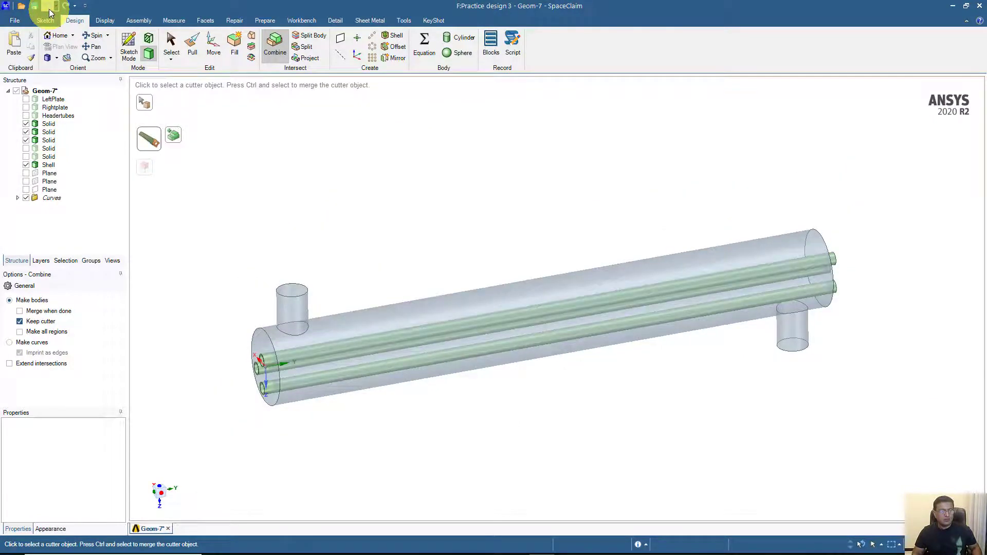
click(27, 141)
click(27, 133)
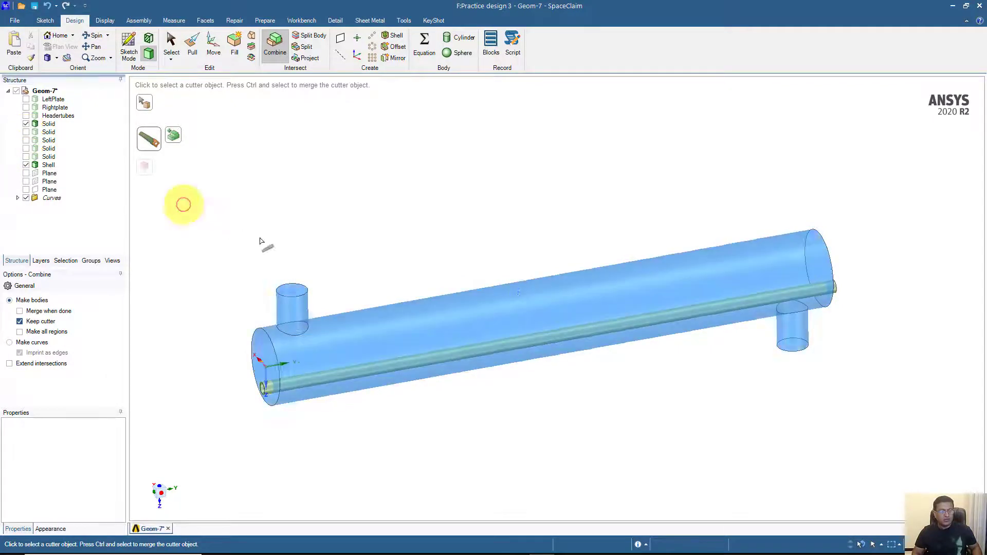
Cut Shell with the lowest tube using Combine with Keep cutter, remove one overlapping tube region, and leave the command
middle_drag(266, 241, 418, 151)
scroll(414, 152, up, 4)
ctrl+middle_drag(388, 228, 370, 136)
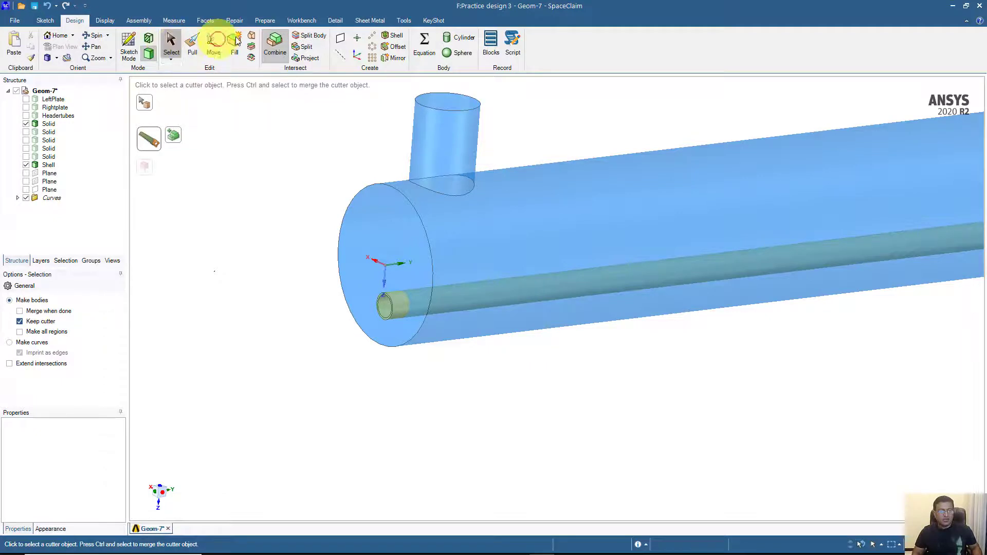
click(276, 42)
click(376, 216)
scroll(376, 216, up, 3)
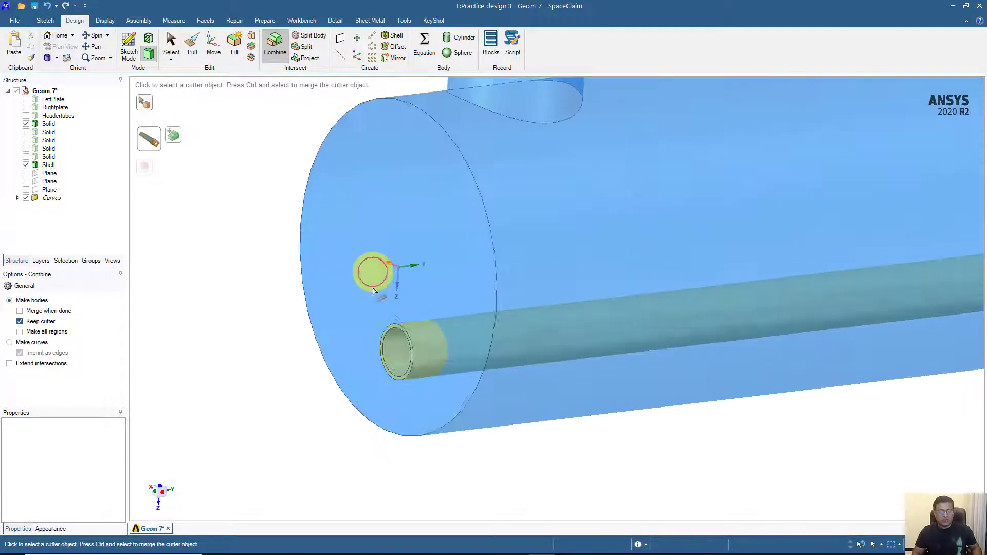
click(411, 353)
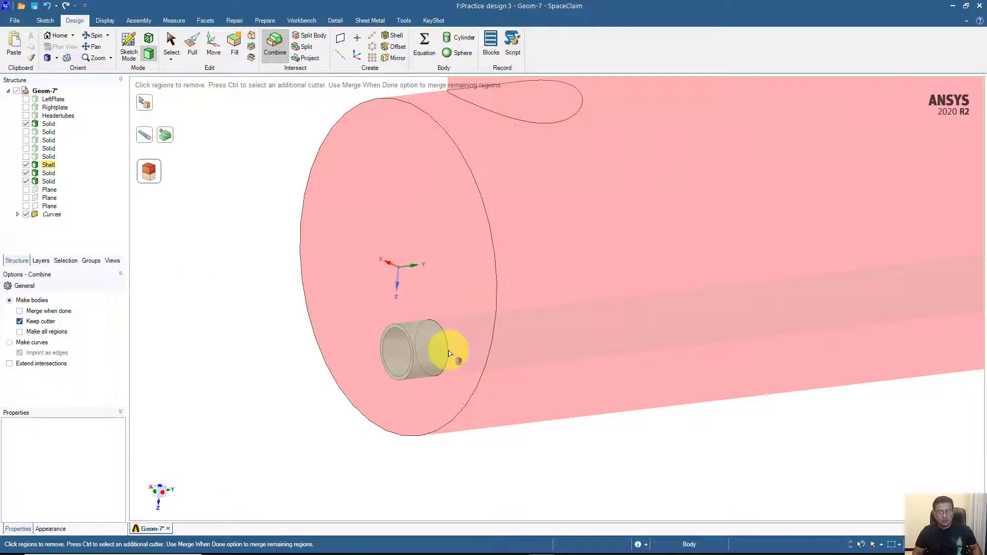
click(448, 354)
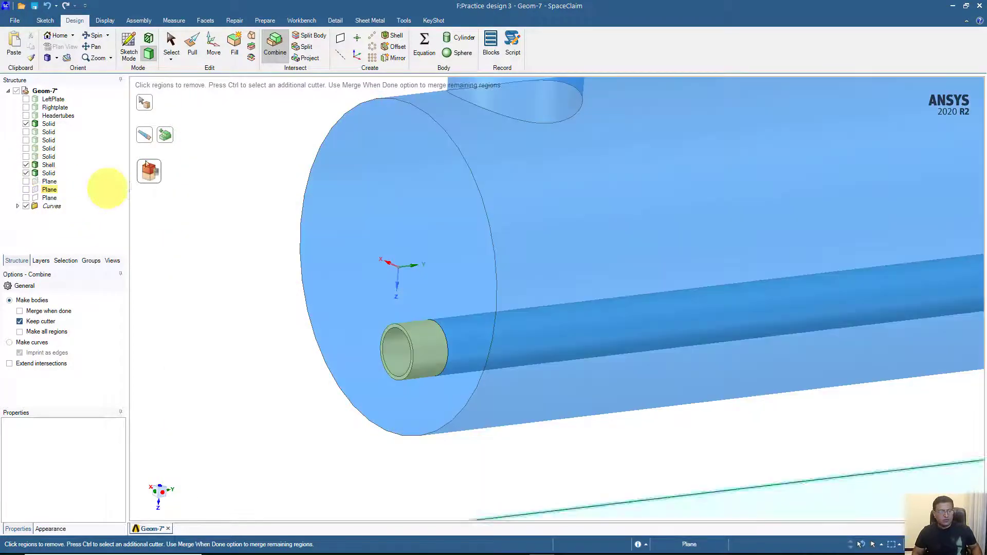
click(172, 42)
middle_drag(257, 227, 262, 227)
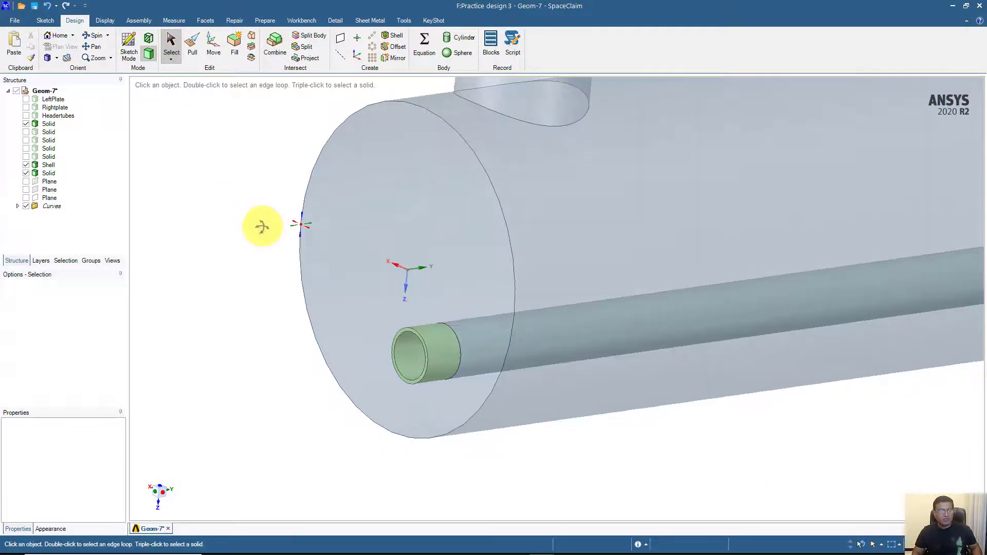
Hide Shell, inspect the lowest tube, and delete the leftover solid overlapping it
click(26, 165)
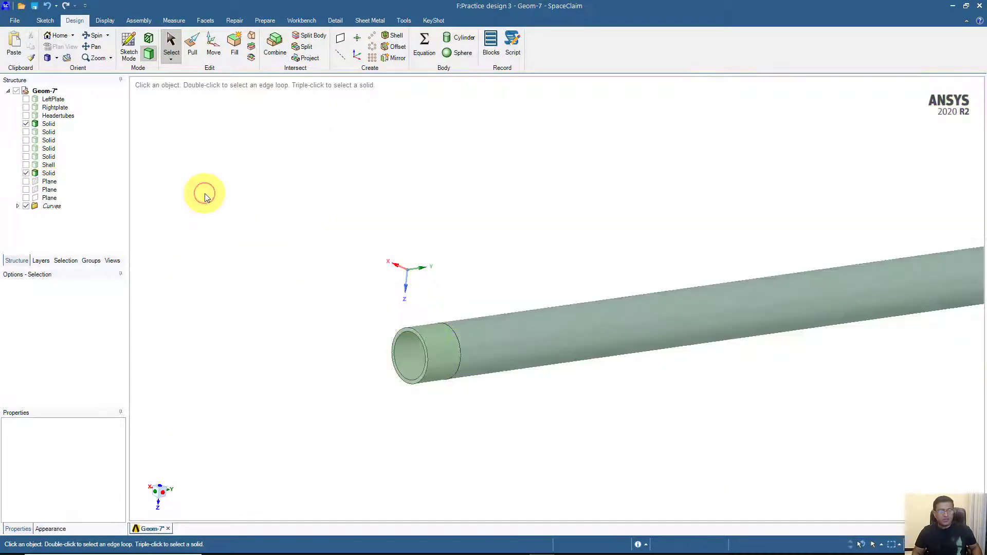
middle_drag(205, 197, 223, 201)
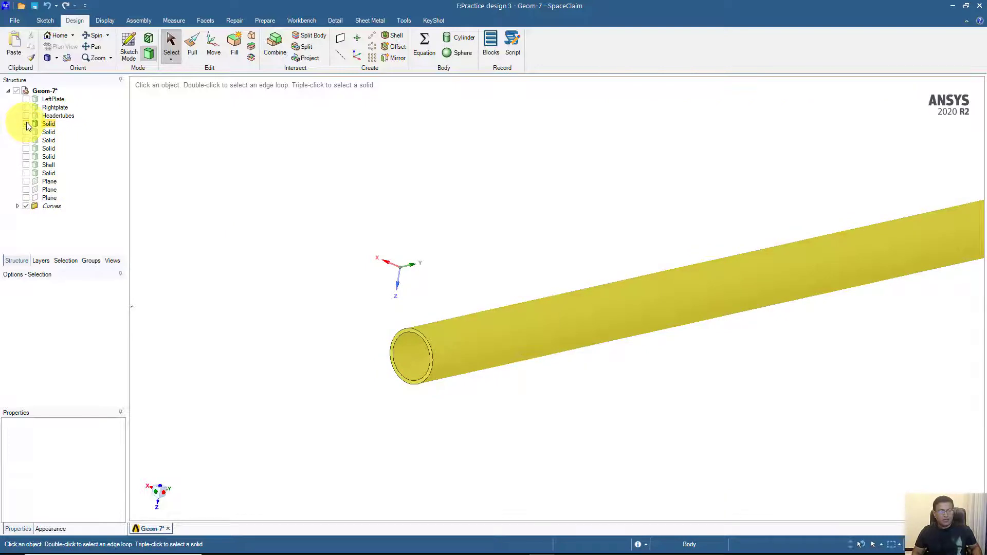
click(25, 123)
click(25, 123)
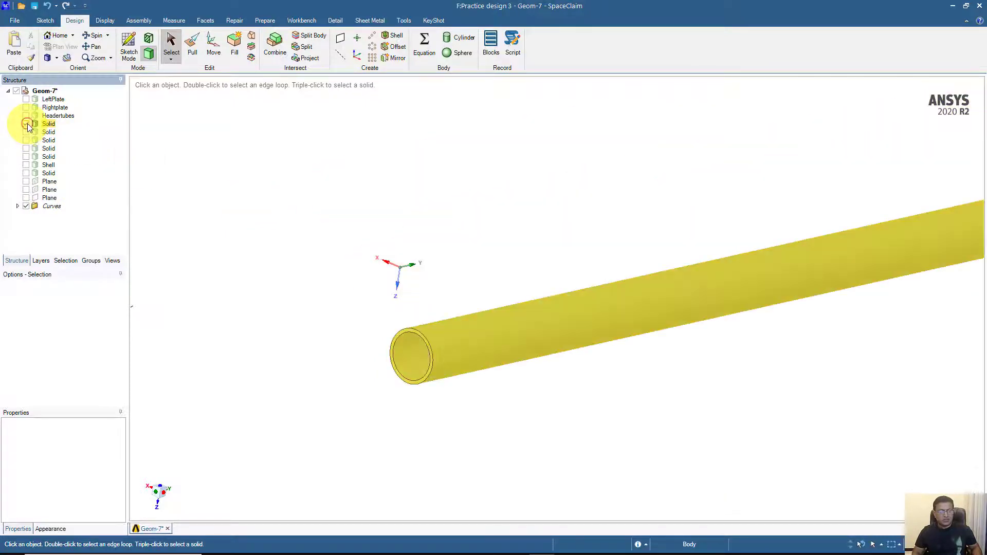
click(27, 174)
click(49, 175)
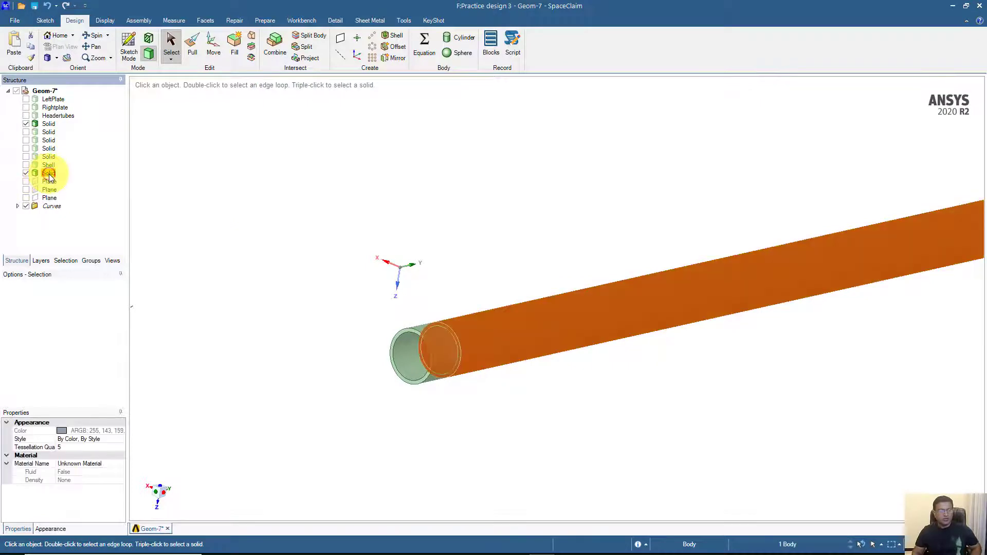
key(Delete)
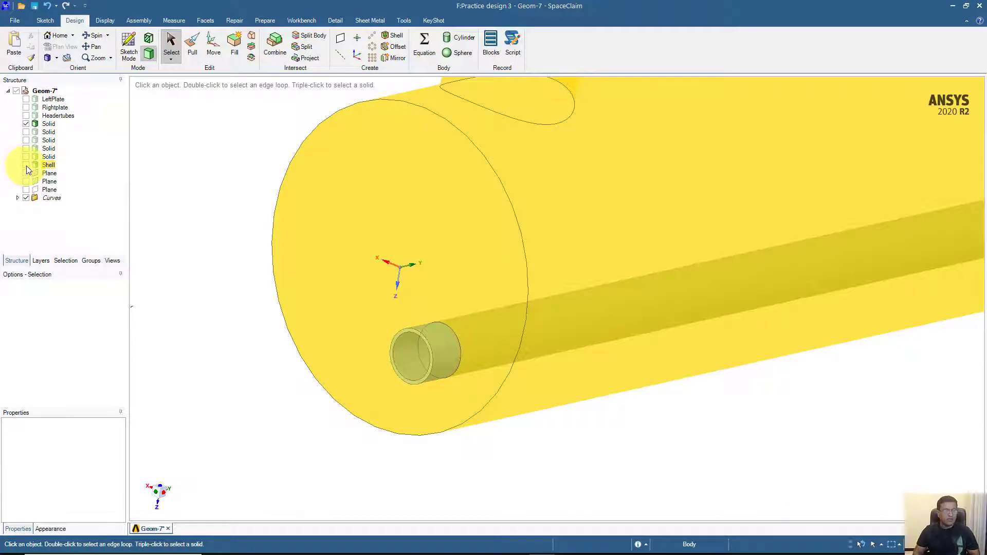
Show Shell again and display the central tube in place of the lowest one
click(26, 165)
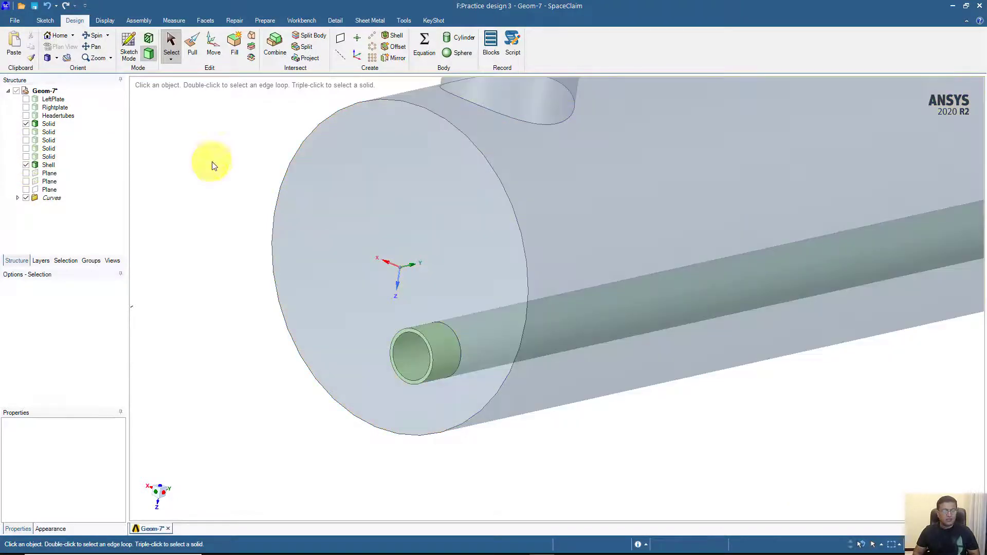
click(25, 124)
click(26, 132)
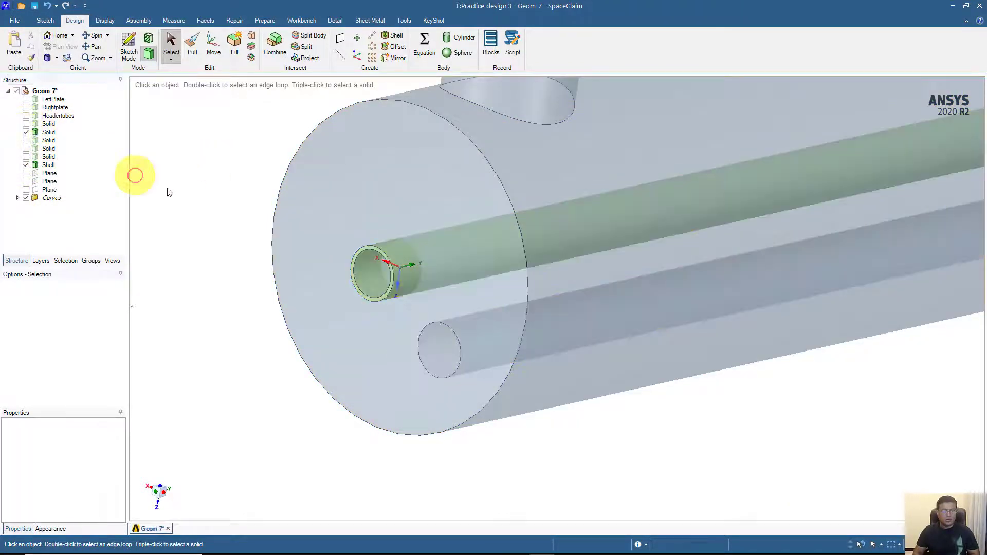
Cut Shell with the central tube using Combine with Keep cutter, remove one overlapping region, and leave the command
click(276, 44)
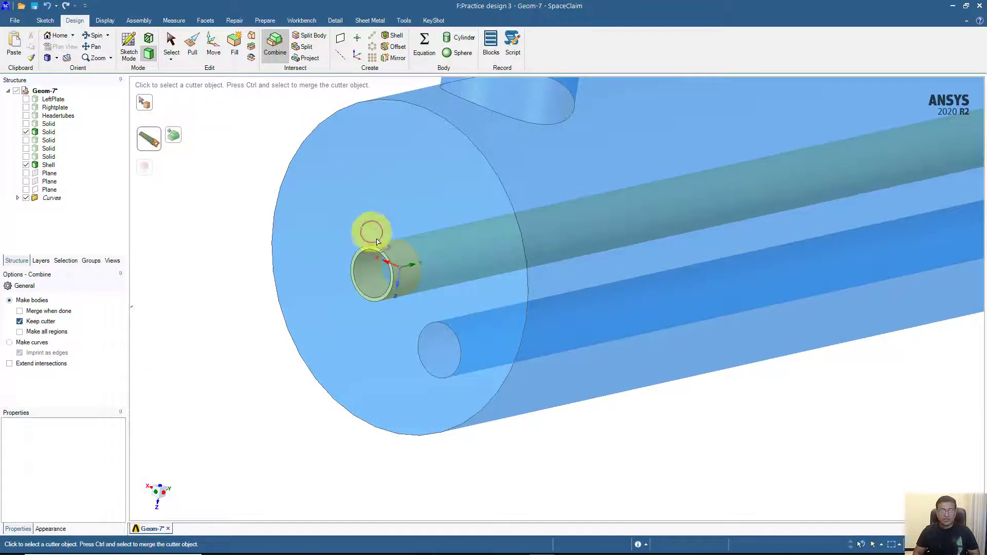
click(385, 258)
click(387, 261)
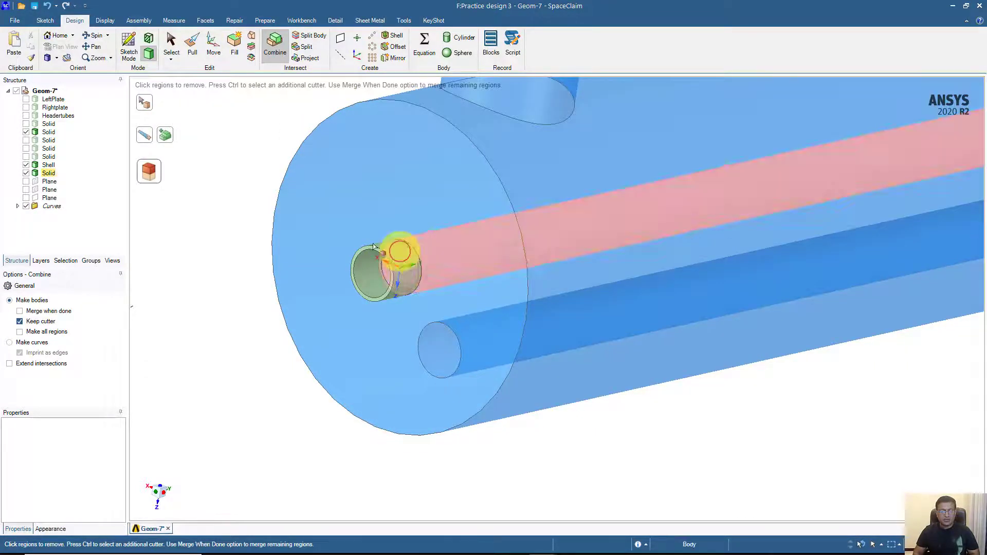
click(398, 255)
click(172, 47)
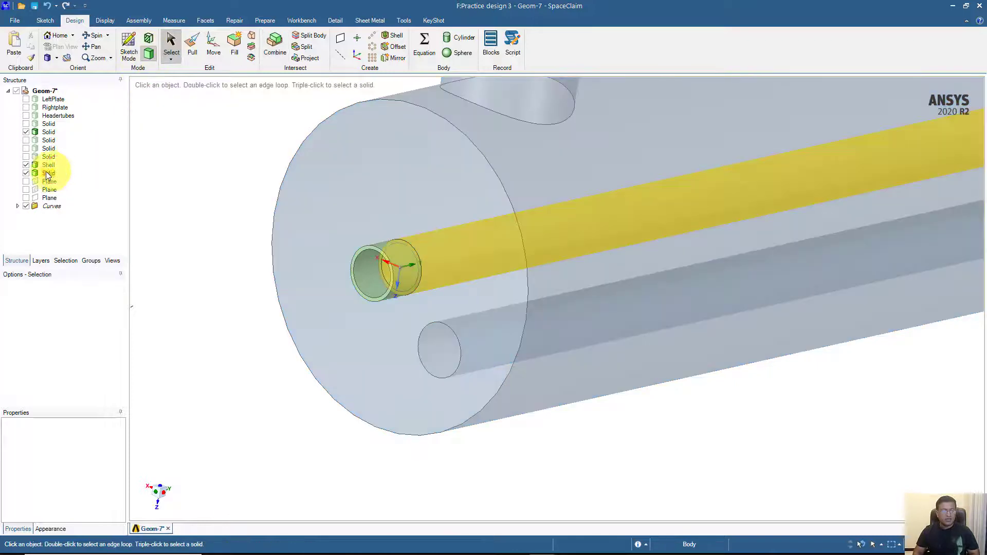
Hide Shell and delete the leftover solid overlapping the central tube
click(26, 165)
click(49, 174)
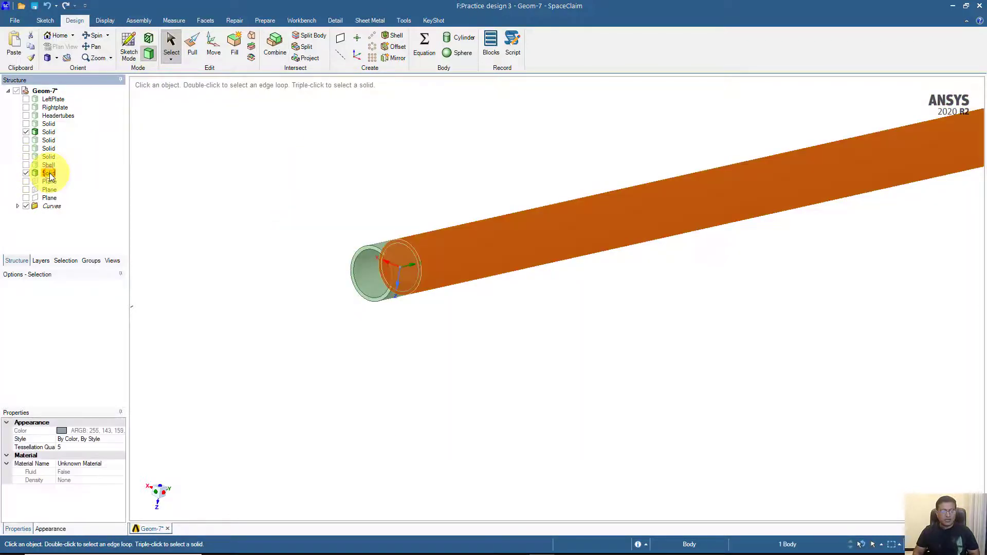
key(Delete)
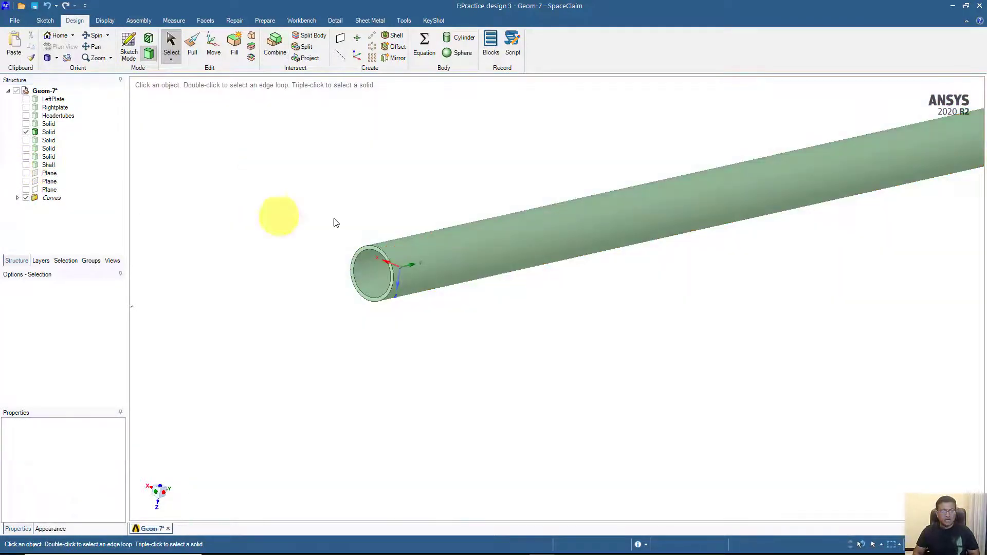
middle_drag(278, 214, 371, 207)
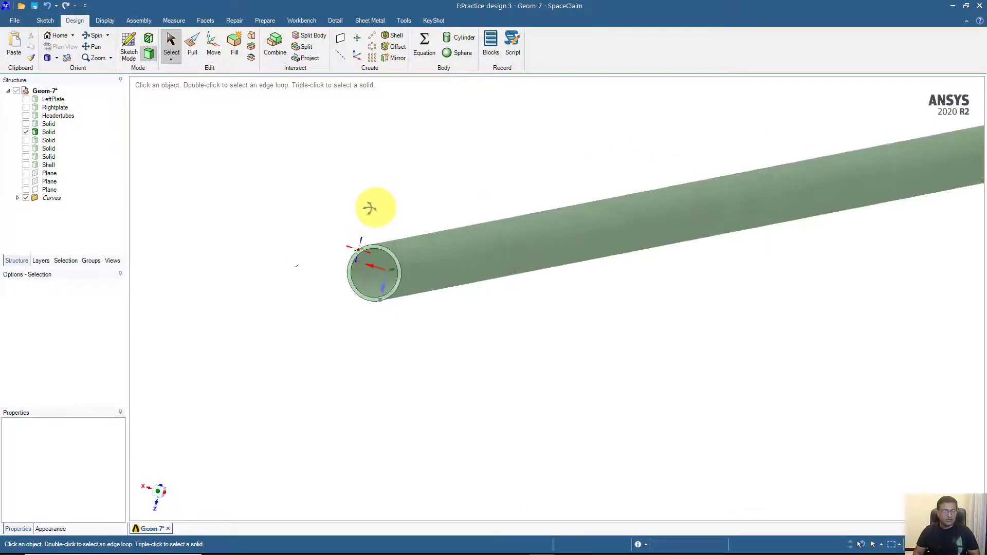
Hide the central tube and display only Shell with the third tube of the Solid list
click(26, 132)
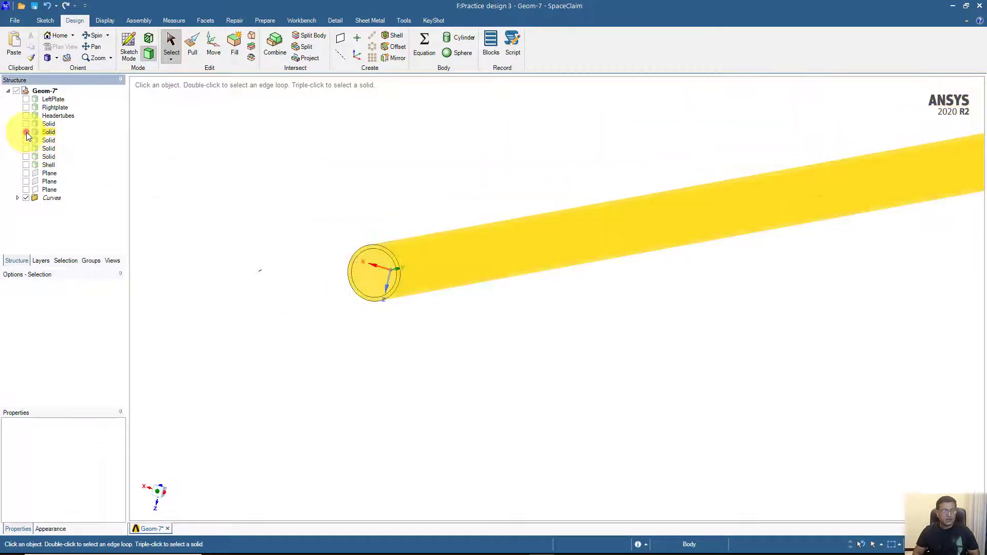
click(26, 140)
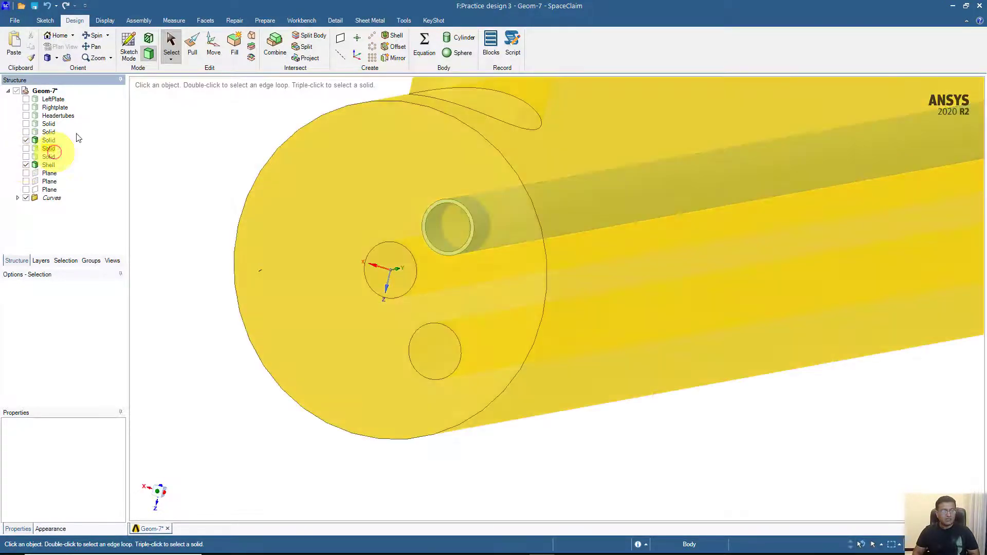
click(27, 166)
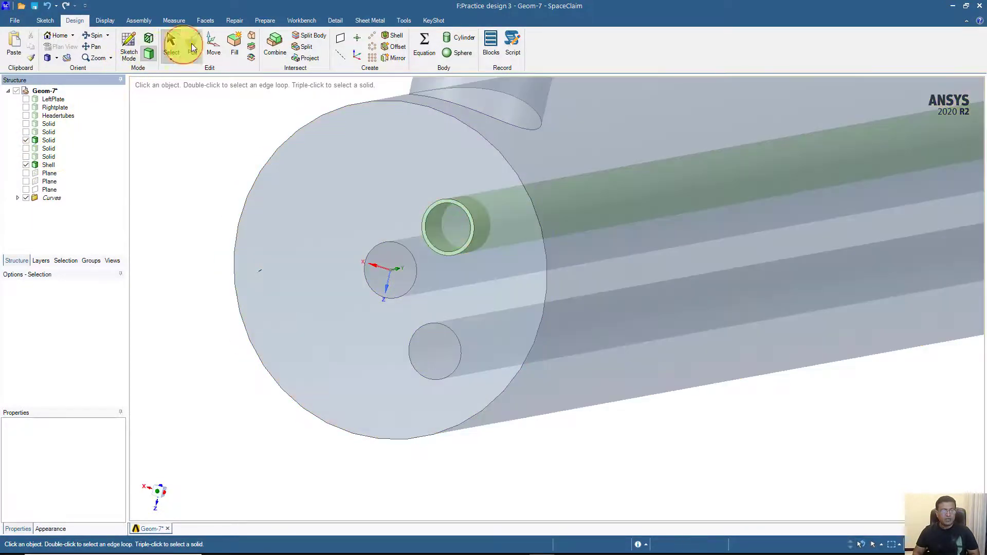
Cut Shell with the third tube using Combine with Keep cutter, remove both overlapping regions, and leave the command
click(275, 45)
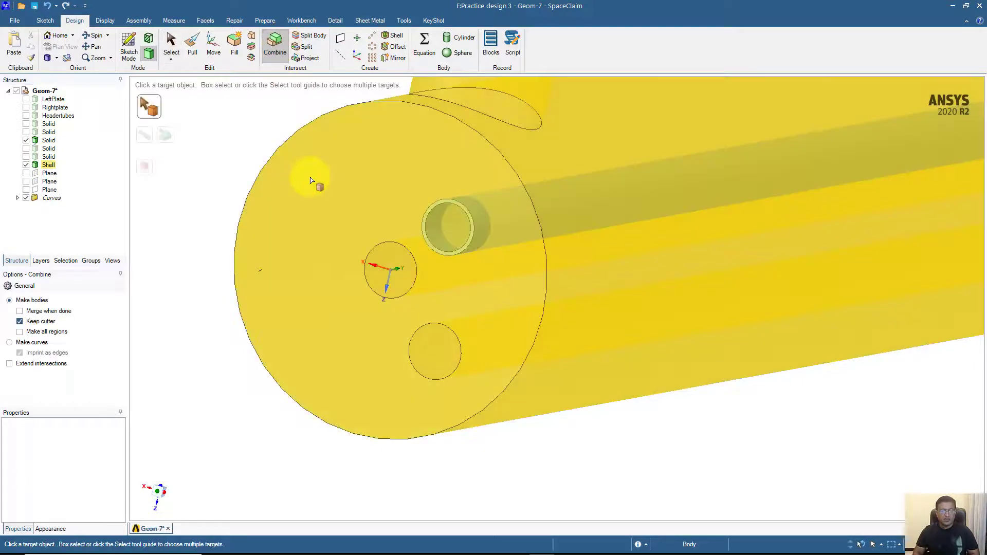
click(311, 180)
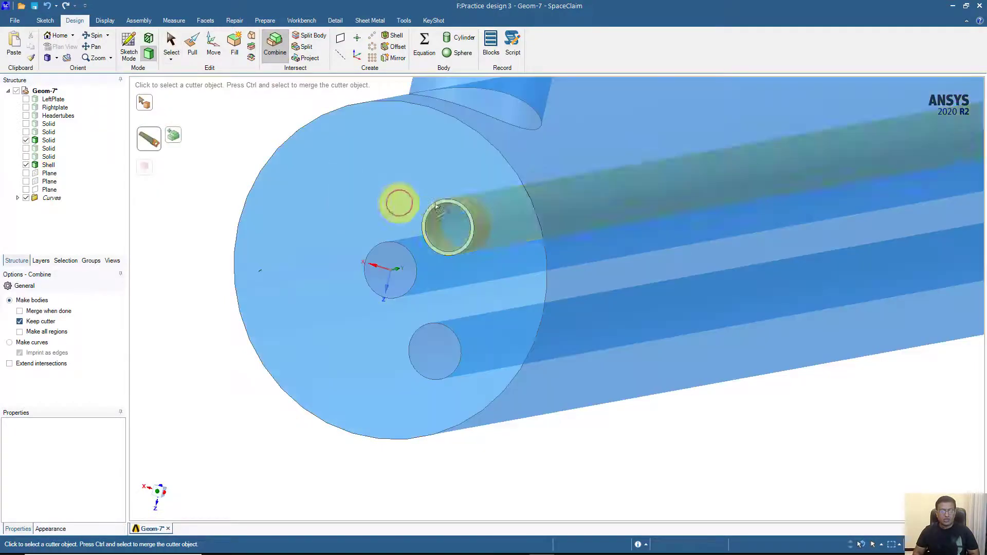
click(465, 214)
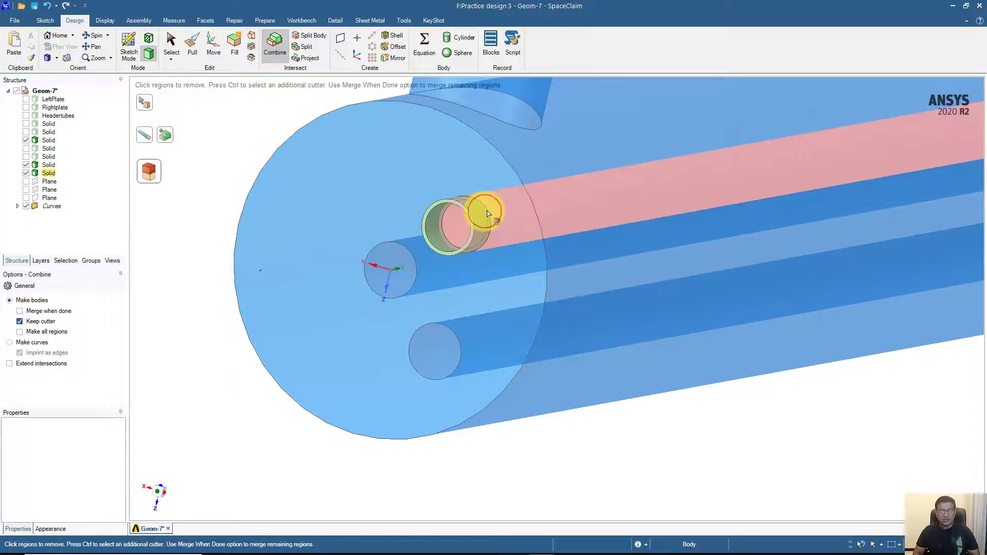
click(485, 213)
click(485, 213)
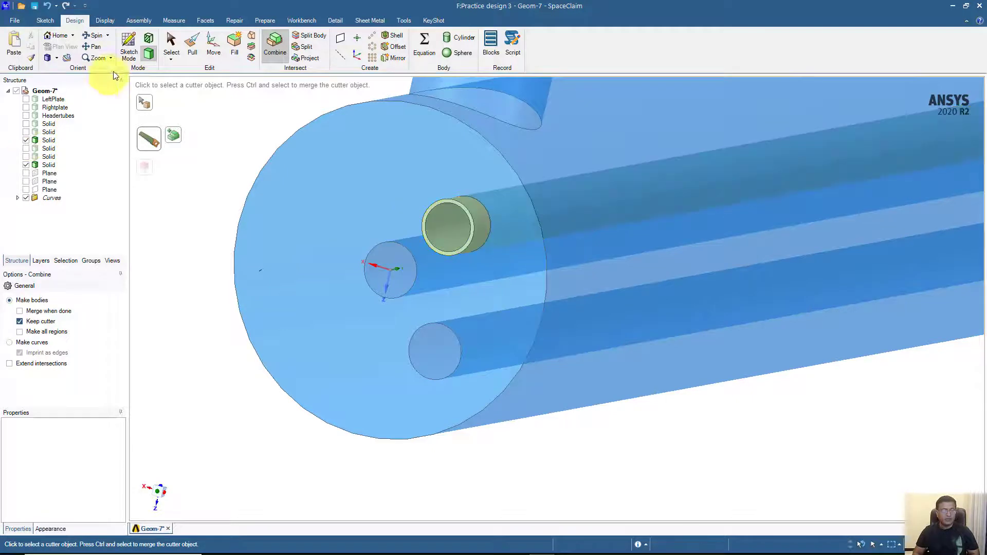
click(171, 51)
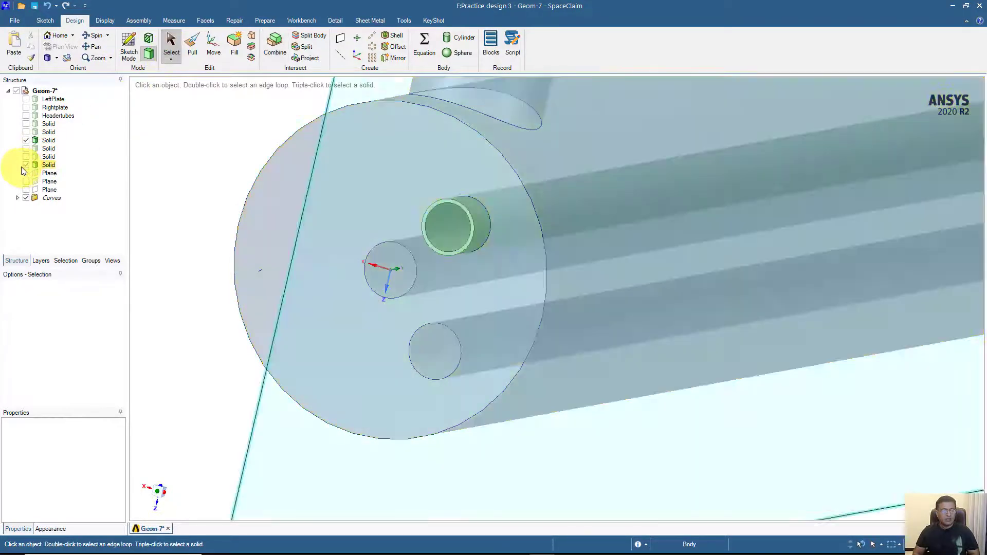
Check the third tube without the shell body, and display the shell body with only the fifth tube
middle_drag(197, 161, 211, 161)
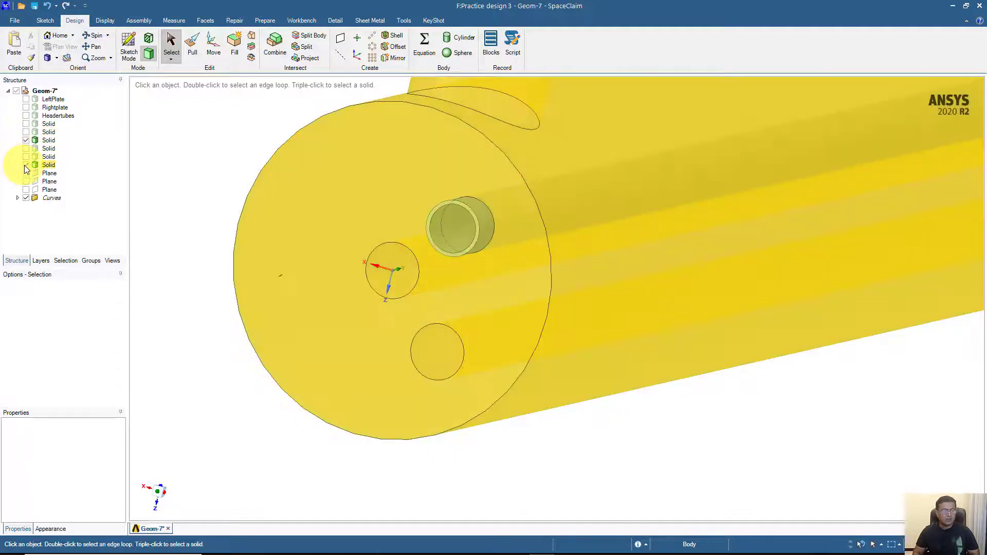
click(26, 165)
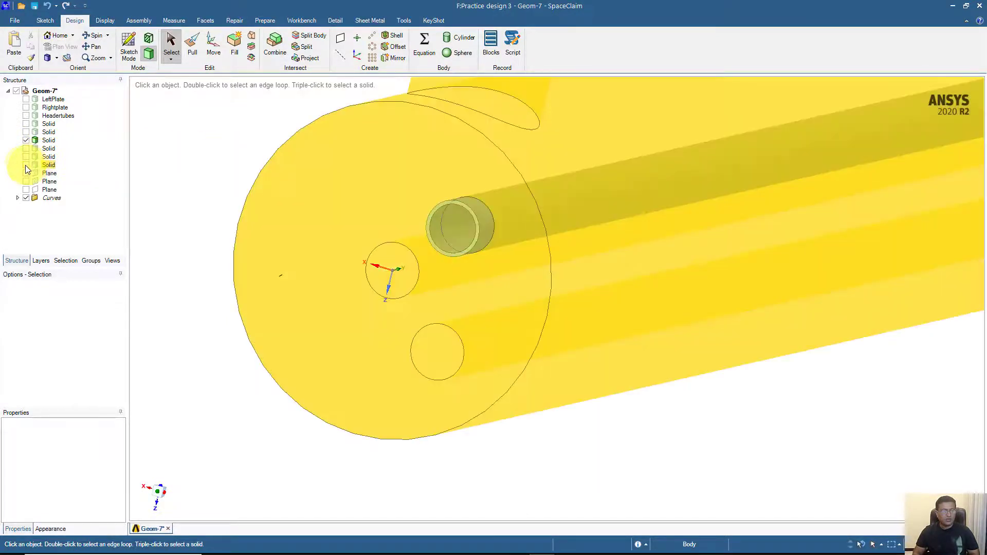
click(25, 165)
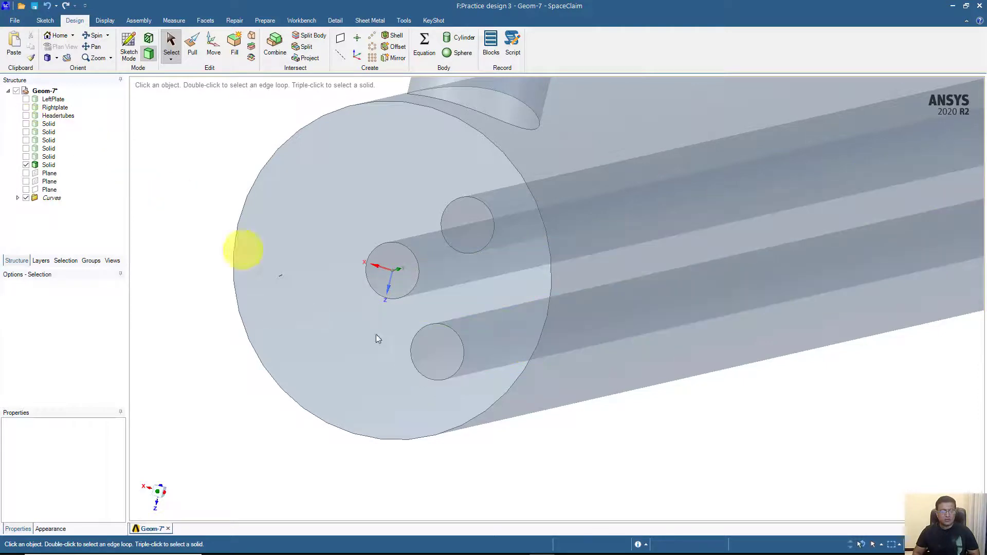
click(26, 157)
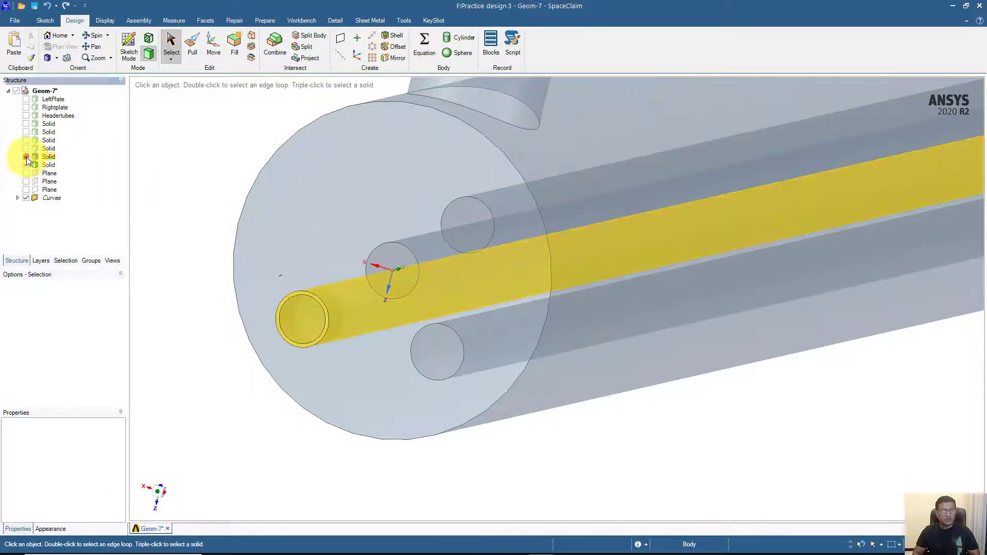
Cut the shell body with the fifth tube using Combine with Keep cutter and remove both overlapping regions
click(274, 45)
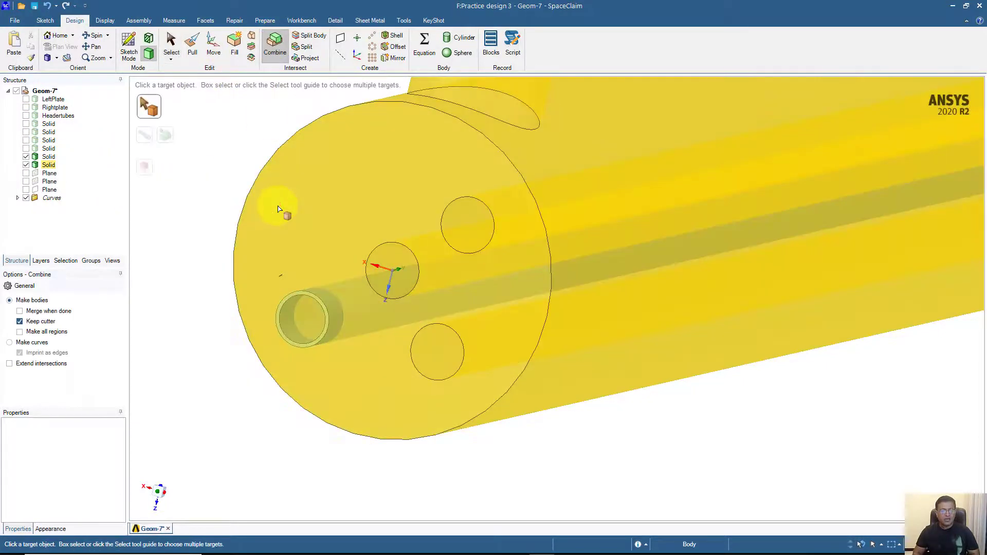
click(316, 303)
click(332, 306)
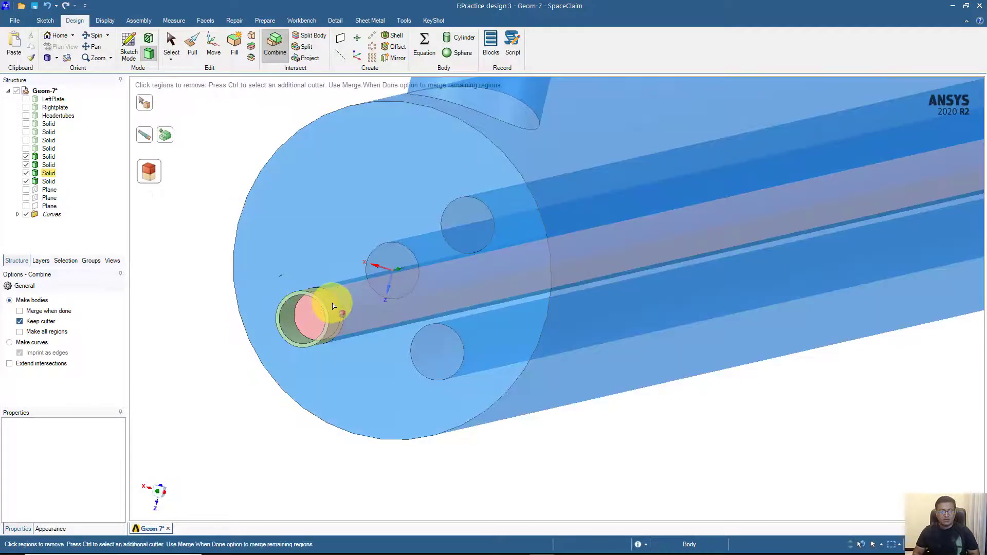
click(337, 304)
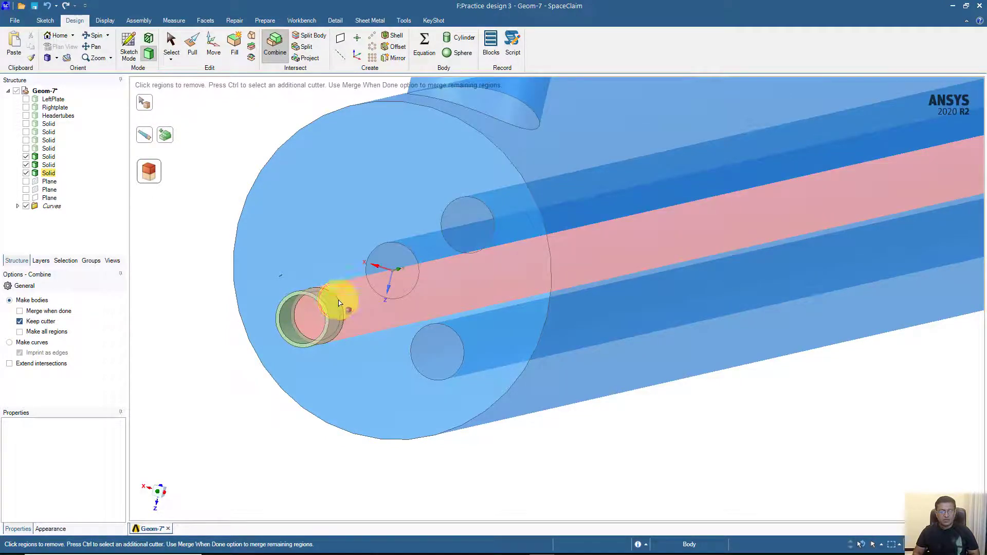
click(337, 305)
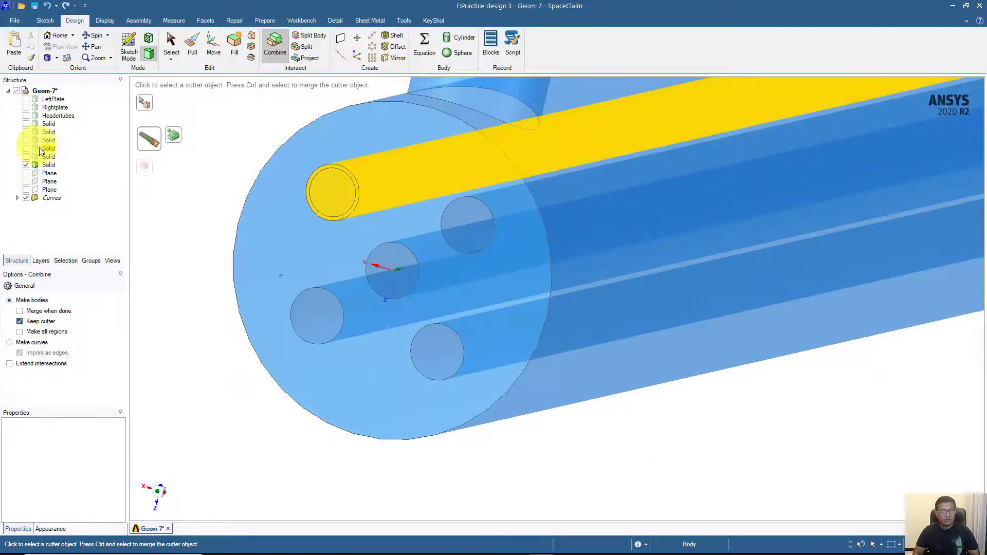
Show the fourth tube, cut the shell body with it using Combine with Keep cutter, and remove both overlapping regions
click(26, 149)
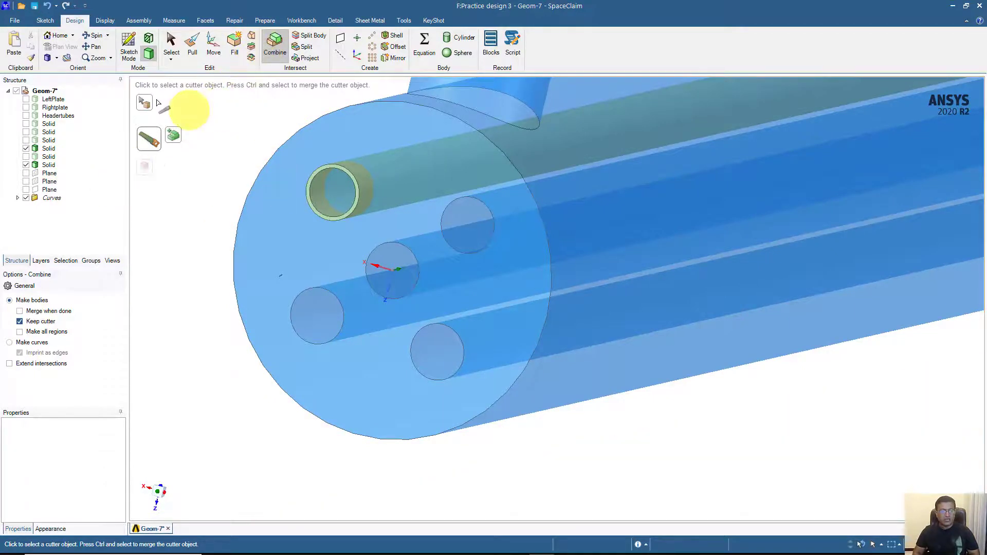
click(277, 60)
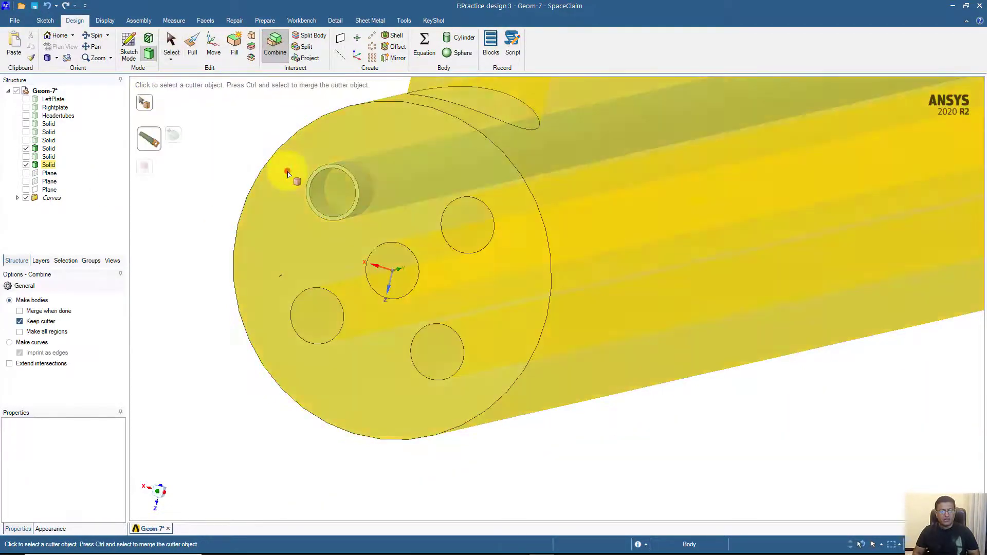
click(249, 165)
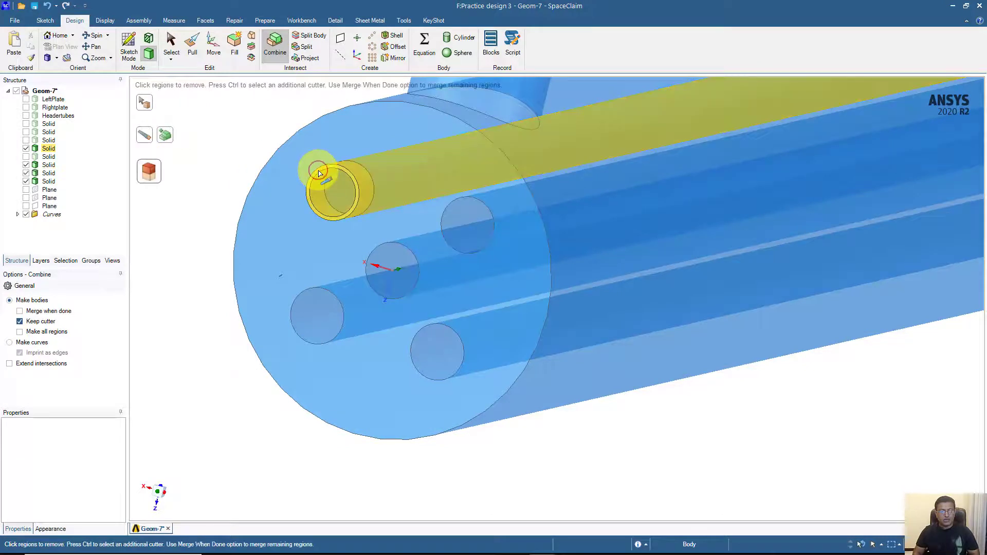
click(321, 173)
click(340, 193)
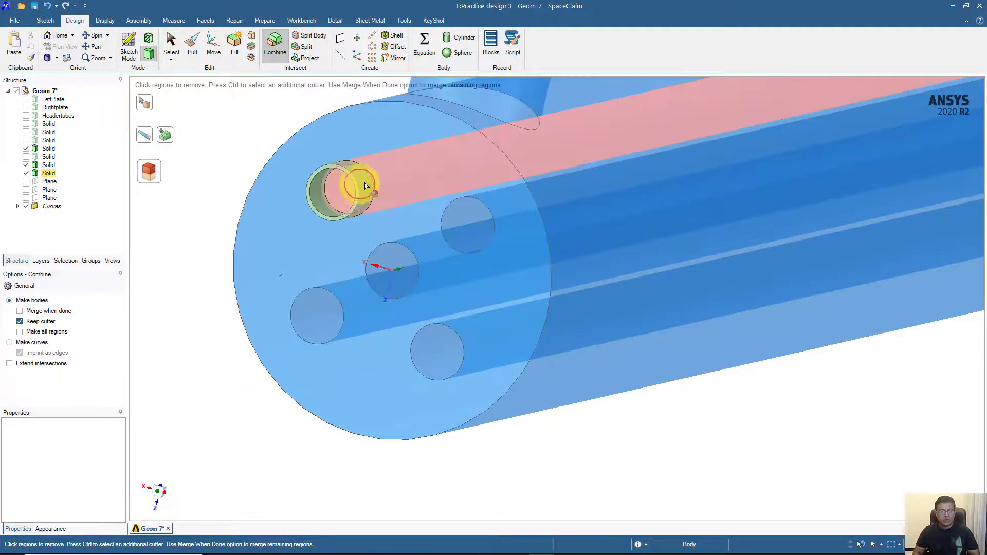
click(374, 183)
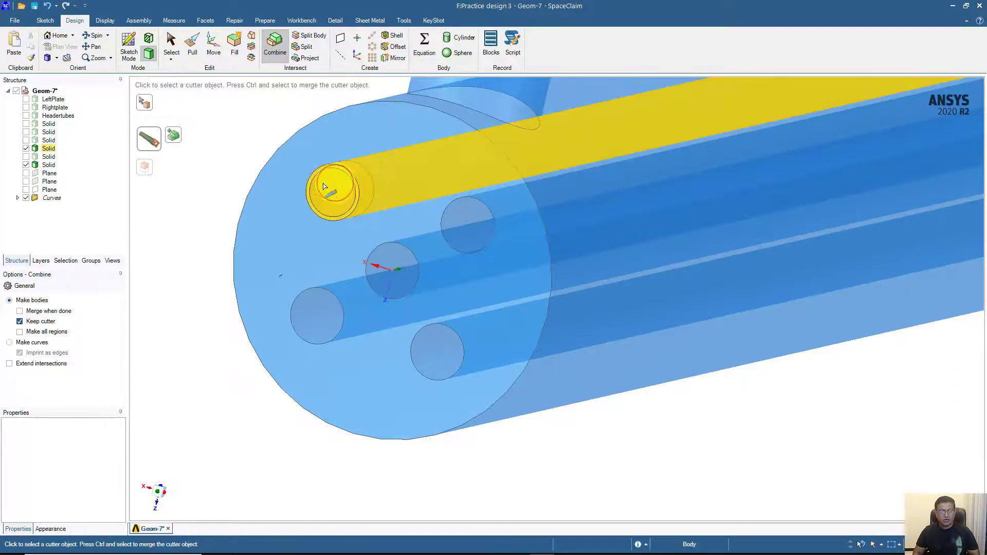
click(171, 44)
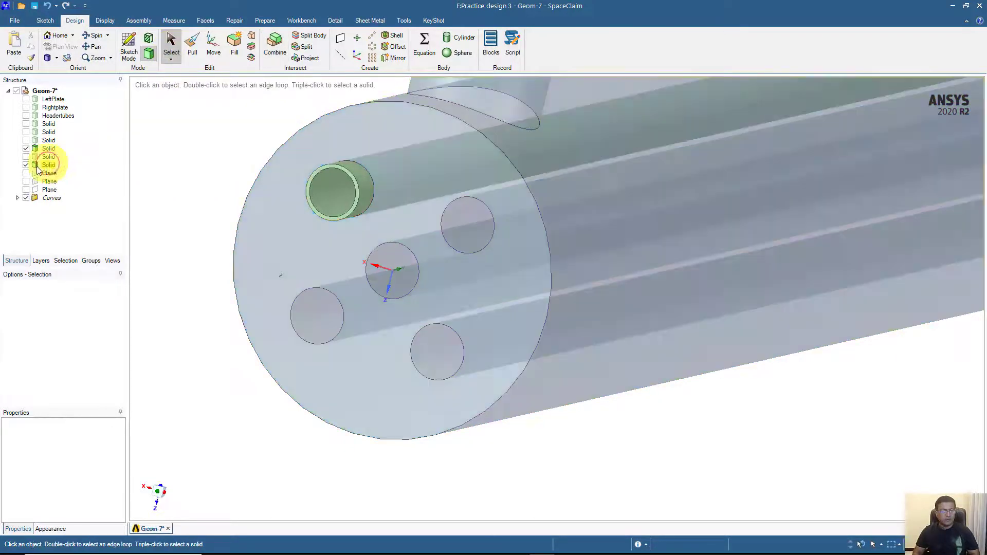
Display only the shell body with all tubes hidden, and rename that solid as Shell
click(26, 165)
click(25, 164)
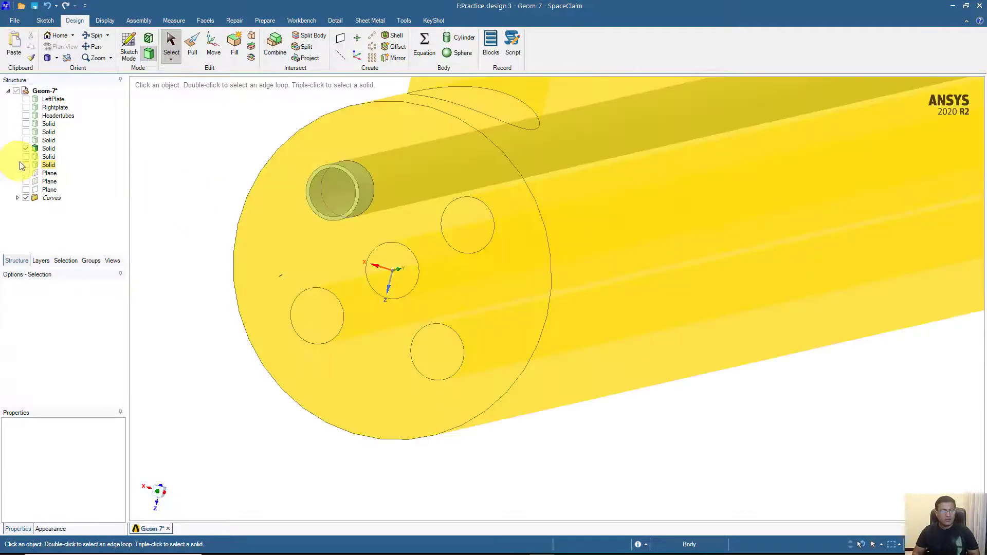
click(30, 150)
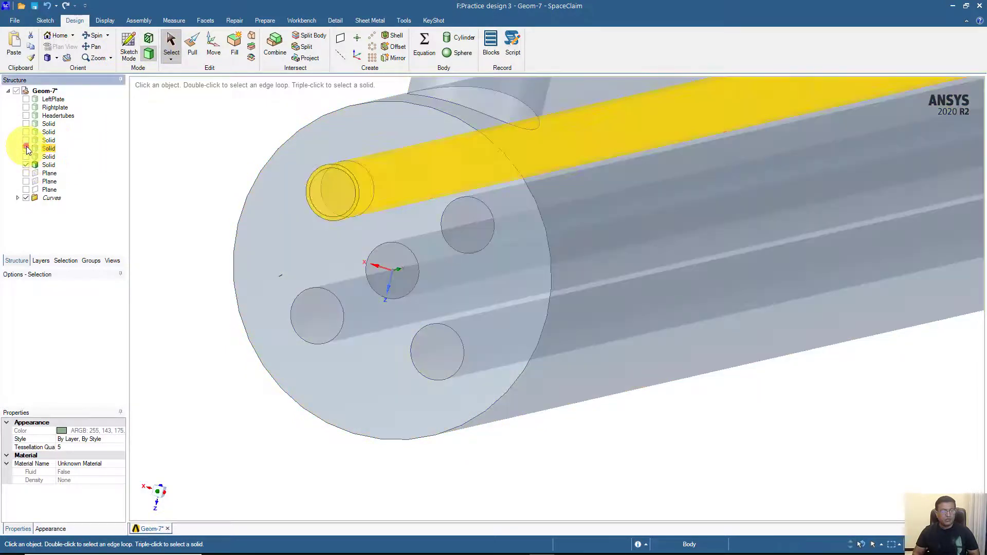
click(26, 148)
right_click(49, 166)
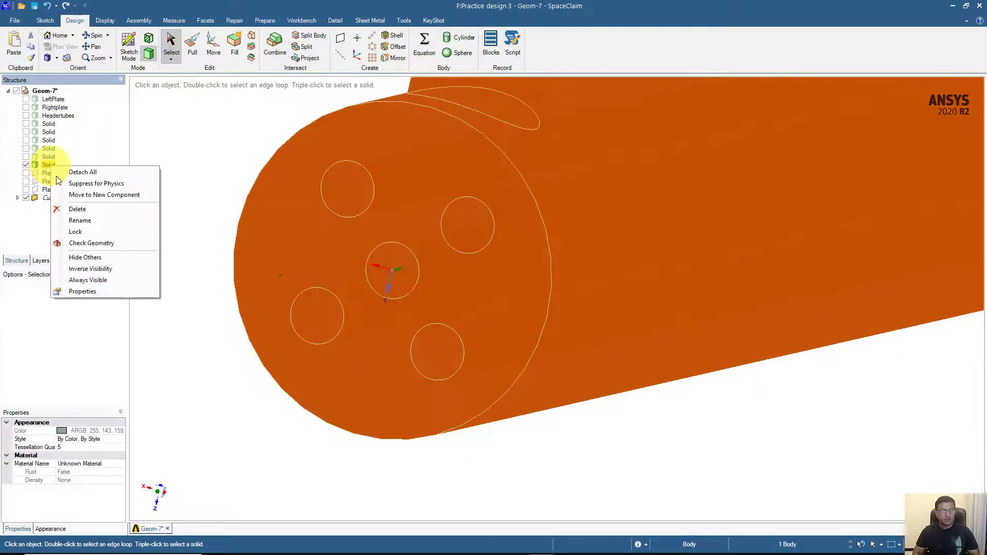
click(73, 217)
text(Shell)
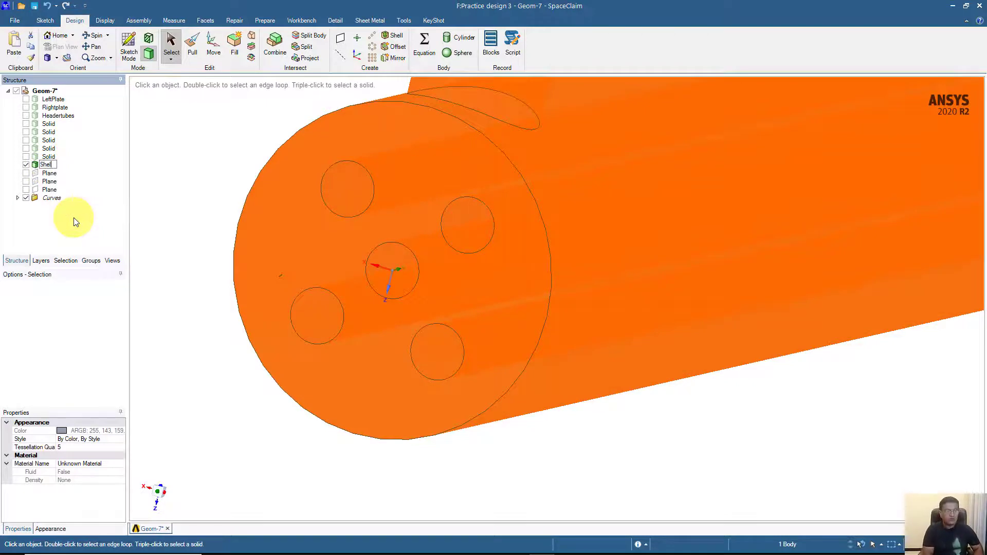
key(Return)
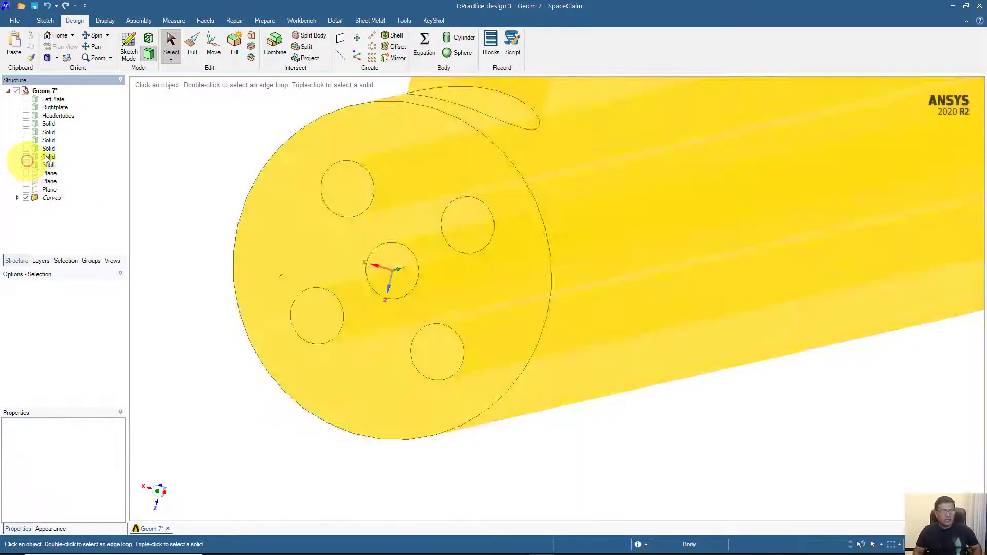
Rename the tube solid just above Shell as Thickness1, and reorder the tree with Shell first and Thickness1 directly below Headertubes
click(26, 164)
click(50, 158)
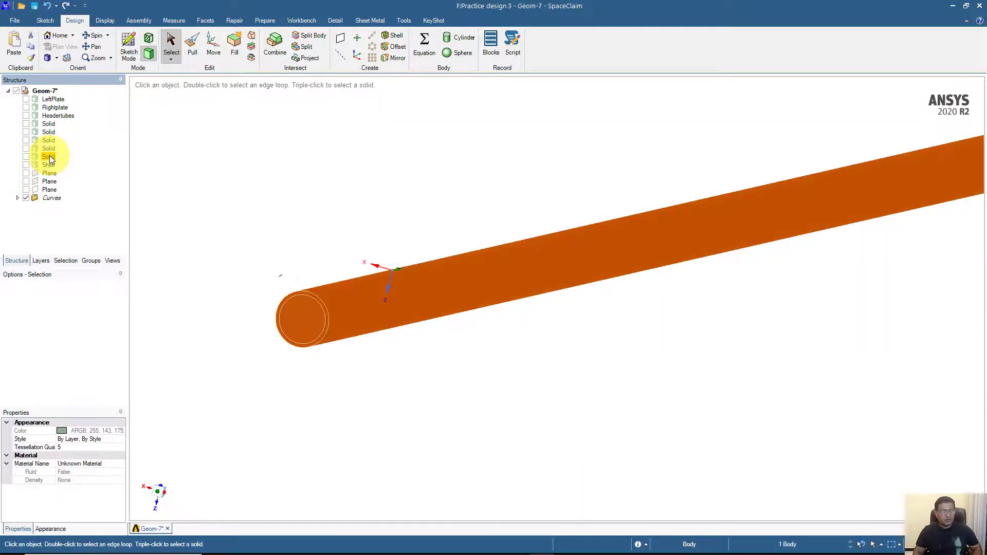
right_click(50, 159)
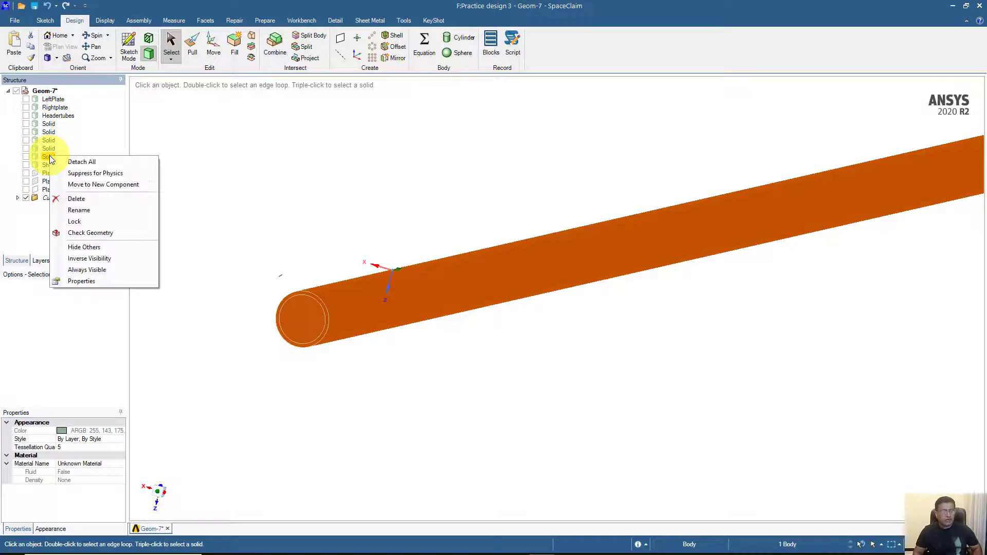
click(73, 212)
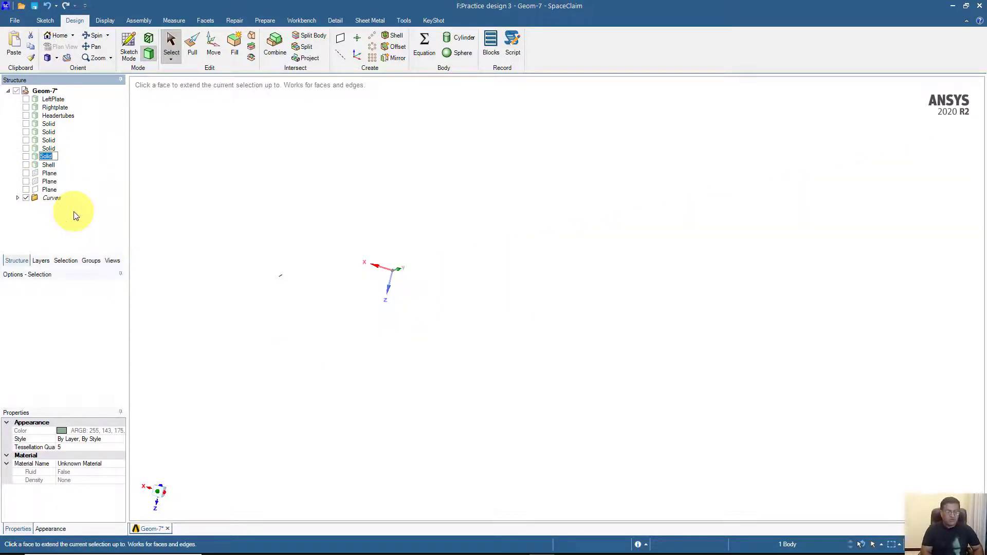
text(S)
text(Thickness1)
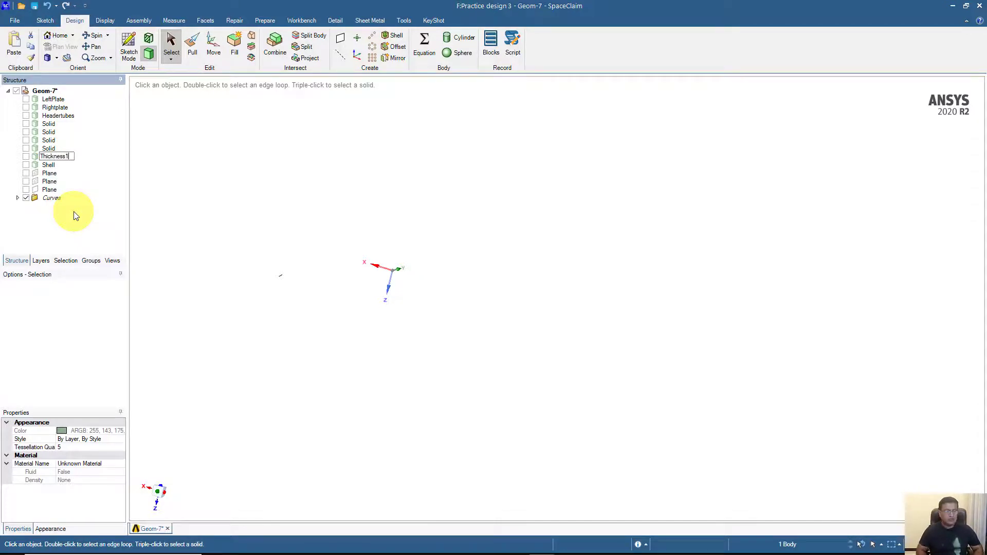
key(Return)
click(26, 156)
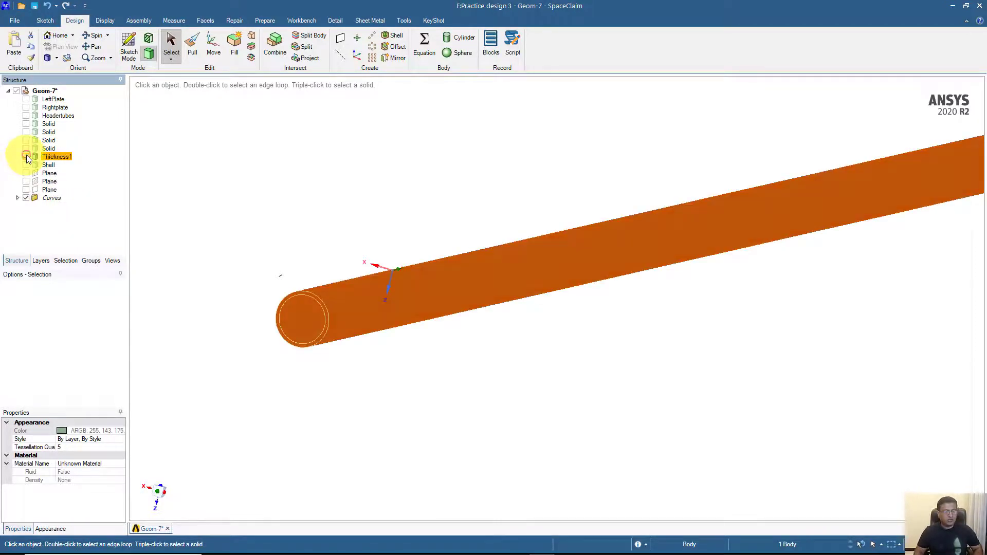
drag(64, 158, 54, 99)
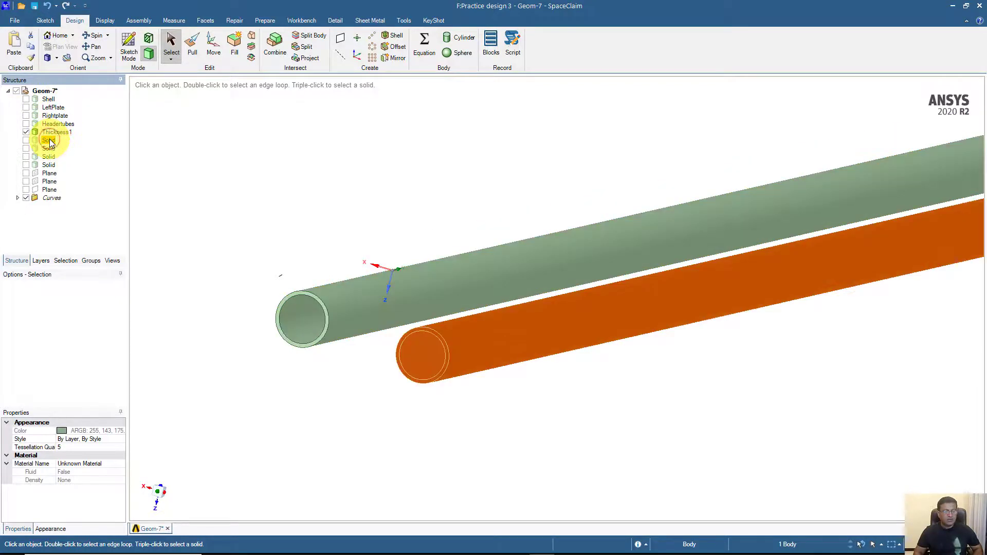
Rename the tube solid directly below Thickness1 as Thickness2
right_click(50, 142)
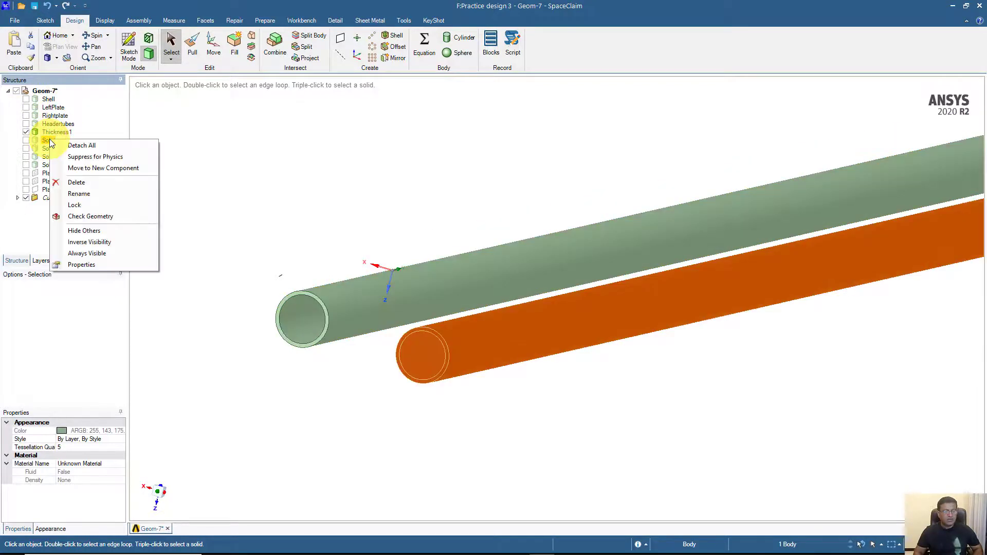
click(88, 197)
text(Thi)
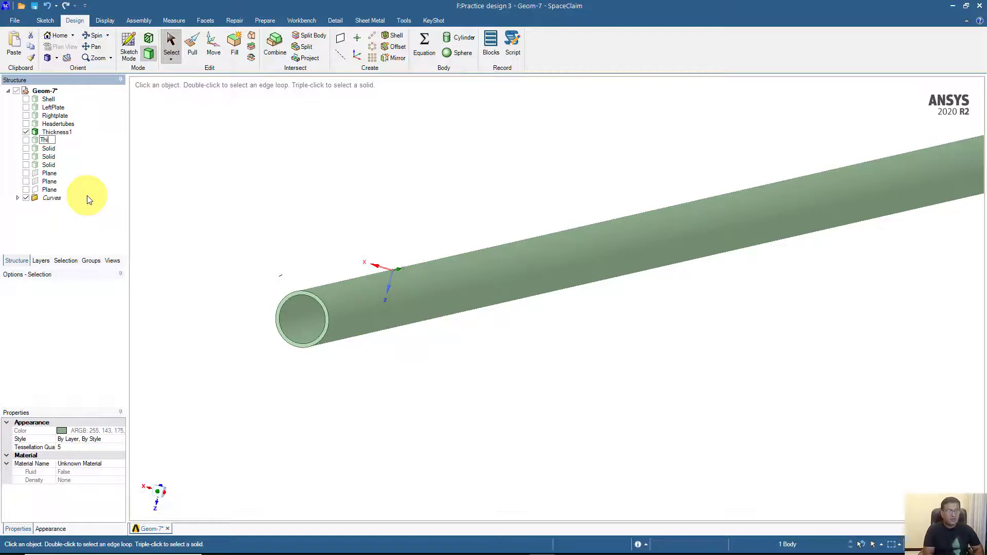
text(ckness)
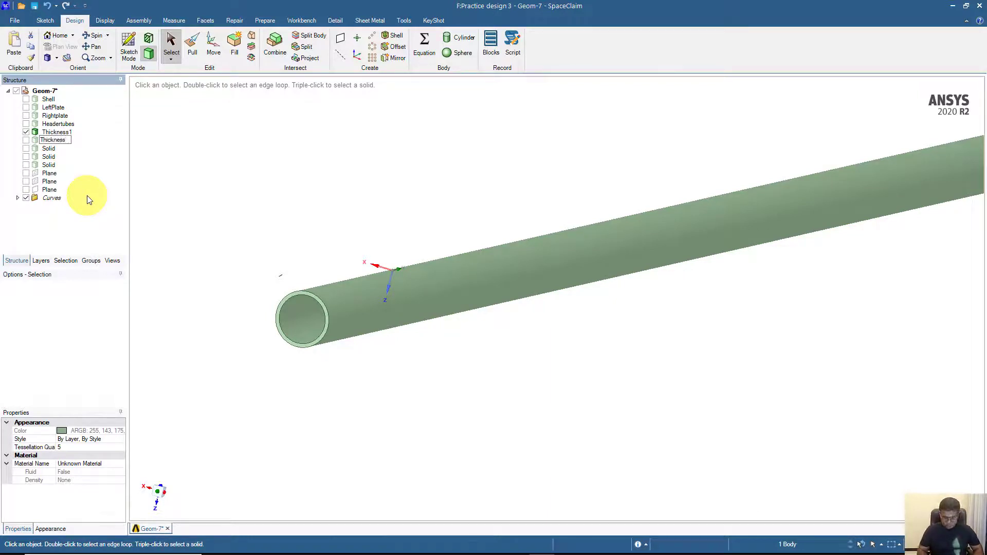
text(2)
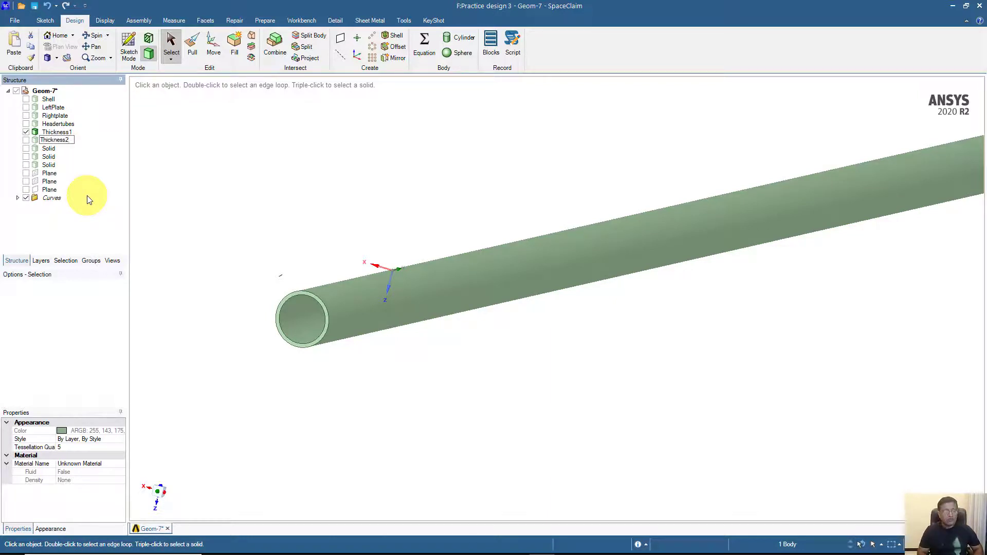
key(Return)
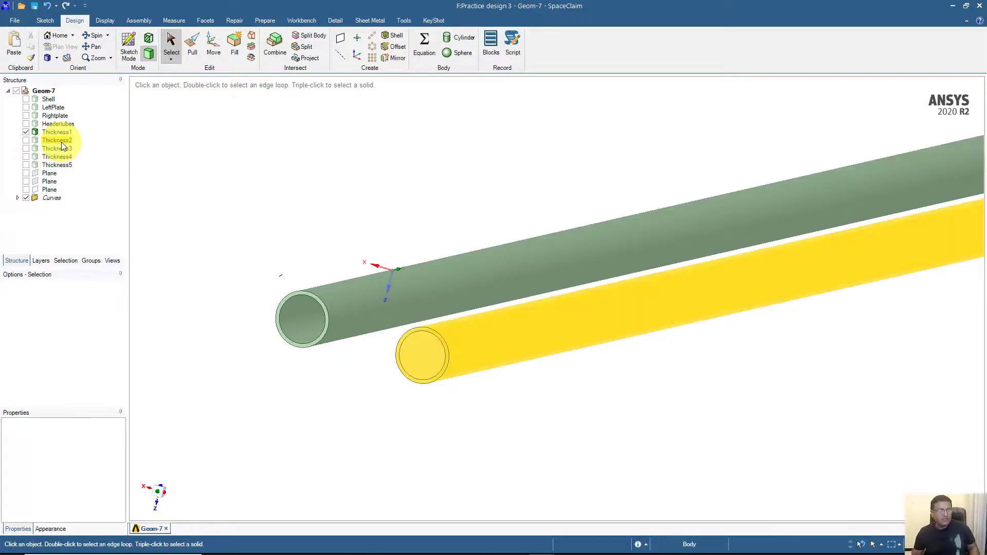
Display the remaining Thickness tubes together with the Shell body
click(26, 149)
click(26, 157)
click(25, 165)
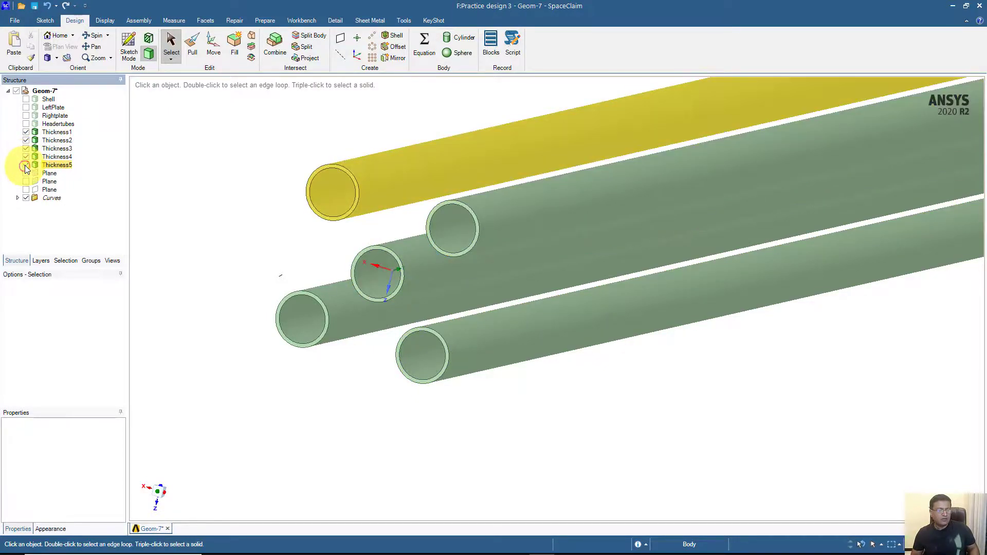
click(26, 99)
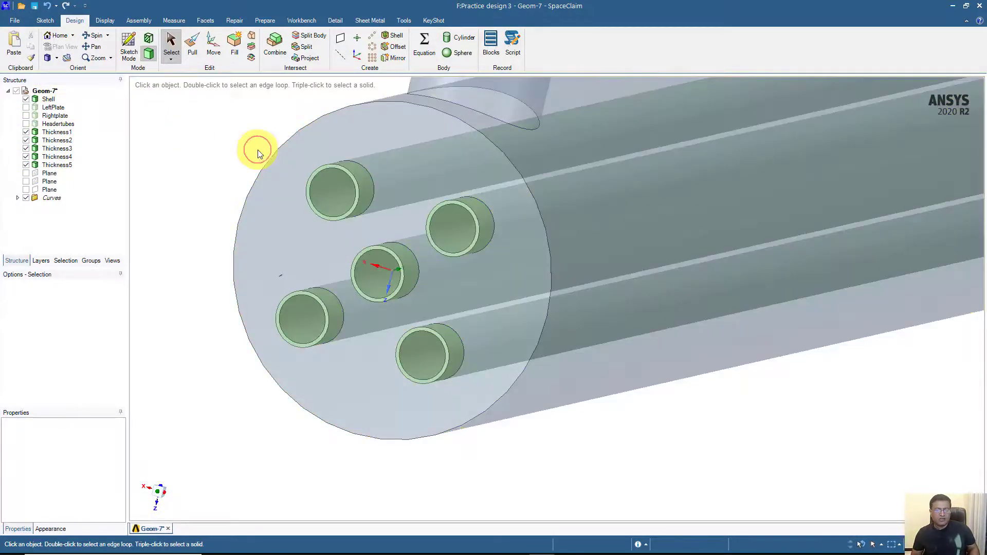
scroll(258, 151, up, 3)
Display LeftPlate, Rightplate and Headertubes, and inspect the complete heat exchanger assembly
click(26, 108)
click(27, 116)
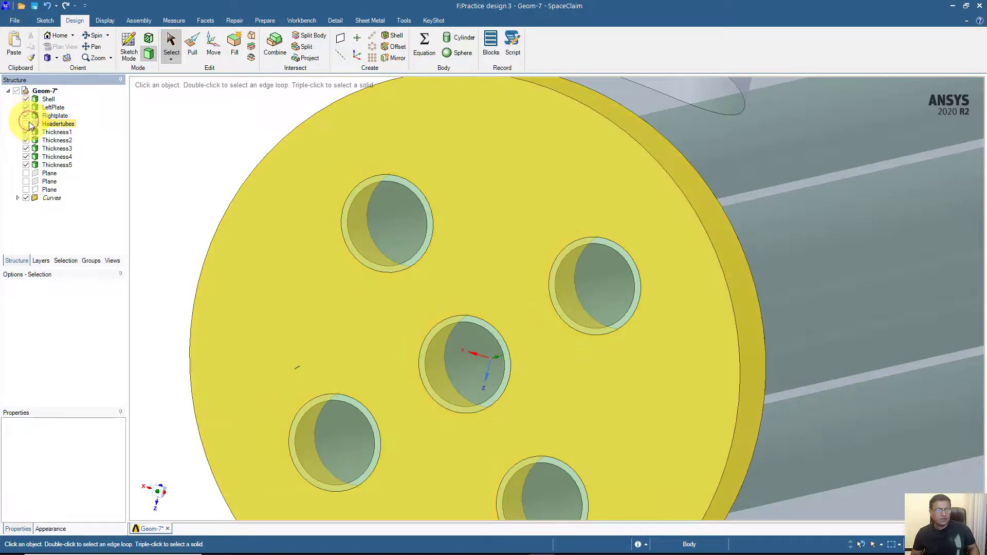
click(26, 124)
scroll(277, 190, down, 6)
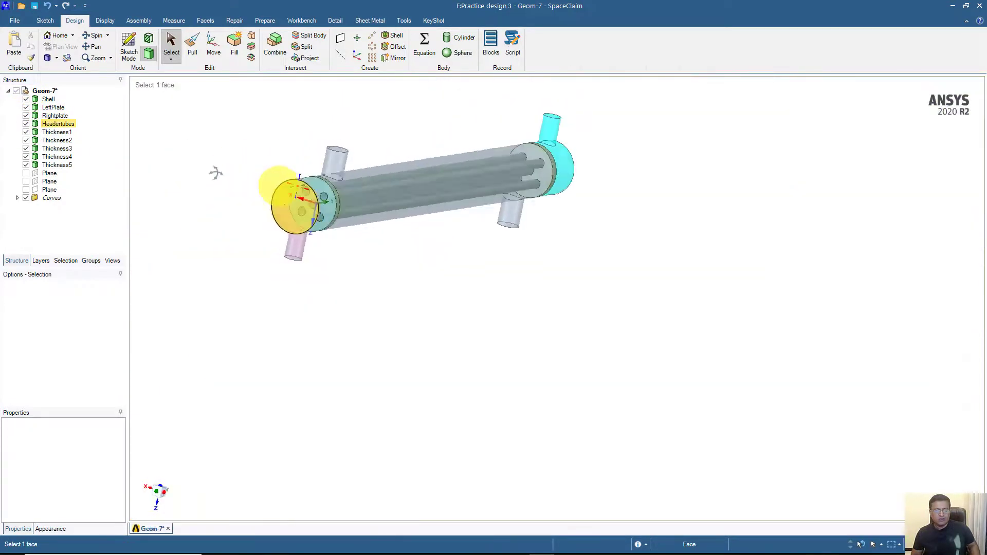
mouse_move(282, 185)
middle_down()
mouse_move(286, 172)
mouse_move(273, 190)
mouse_move(221, 154)
mouse_move(306, 137)
mouse_move(275, 194)
middle_up()
scroll(258, 190, up, 5)
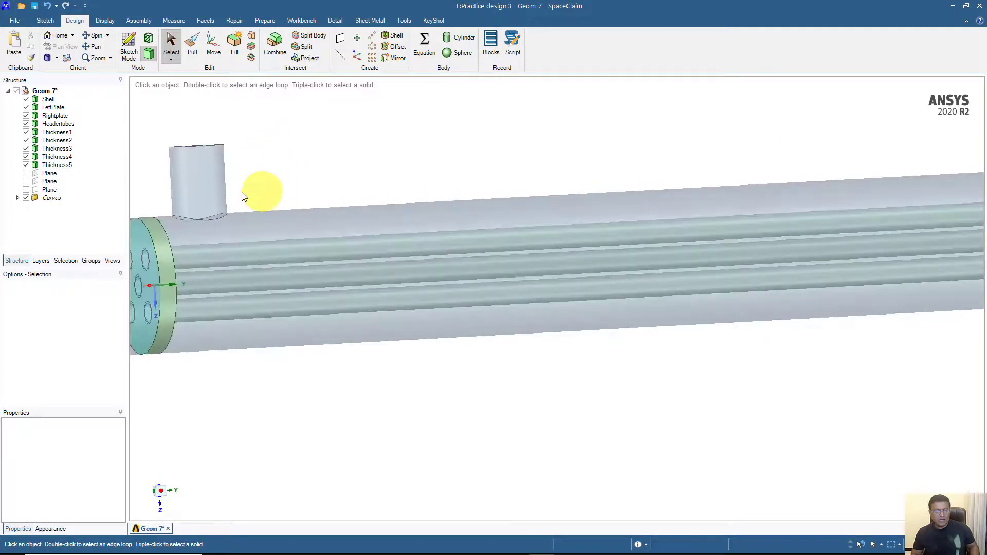
Hide LeftPlate and Rightplate and examine how the tube ends pass between Shell and Headertubes
click(26, 108)
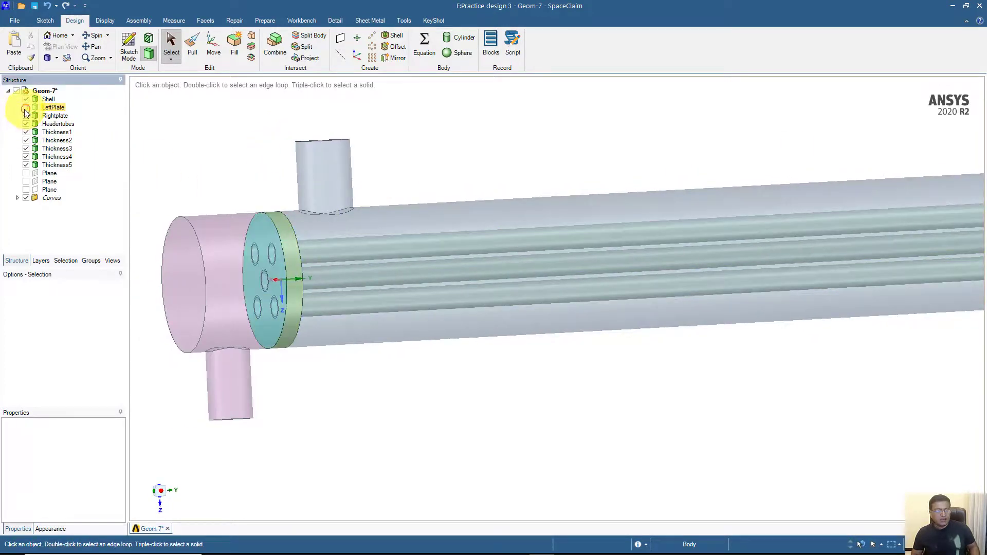
click(26, 115)
middle_drag(258, 159, 330, 132)
scroll(270, 167, up, 4)
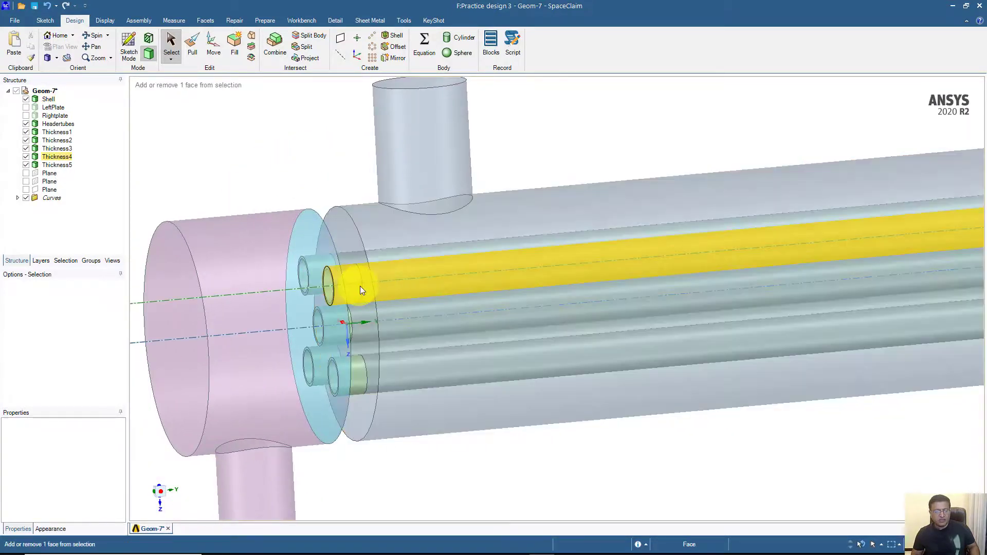
ctrl+middle_drag(364, 286, 411, 236)
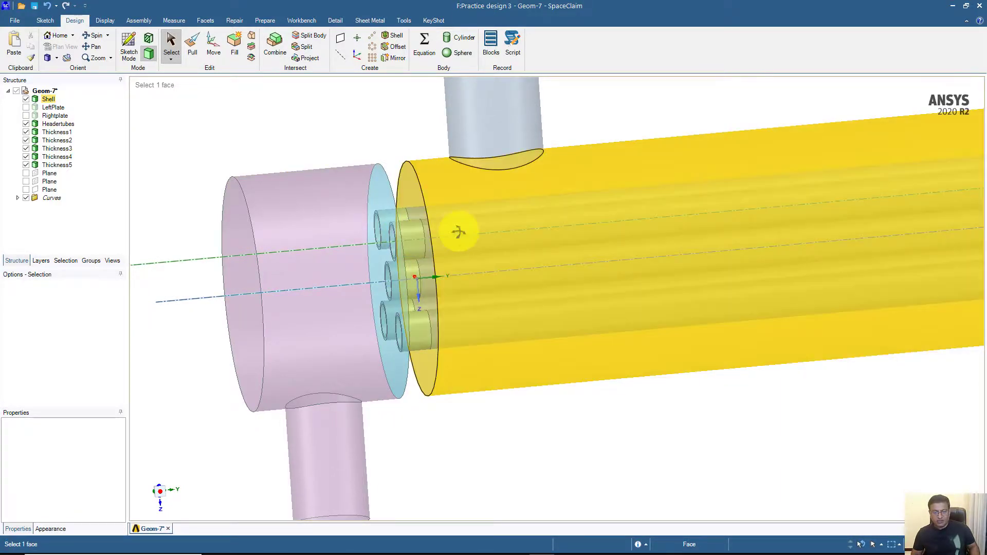
middle_drag(456, 227, 401, 255)
middle_drag(299, 240, 247, 251)
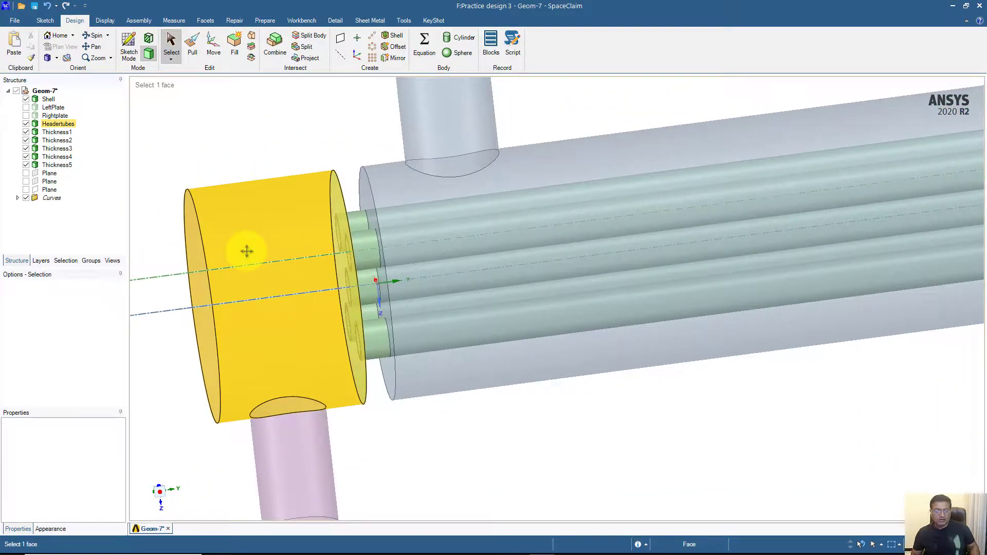
middle_drag(247, 251, 252, 254)
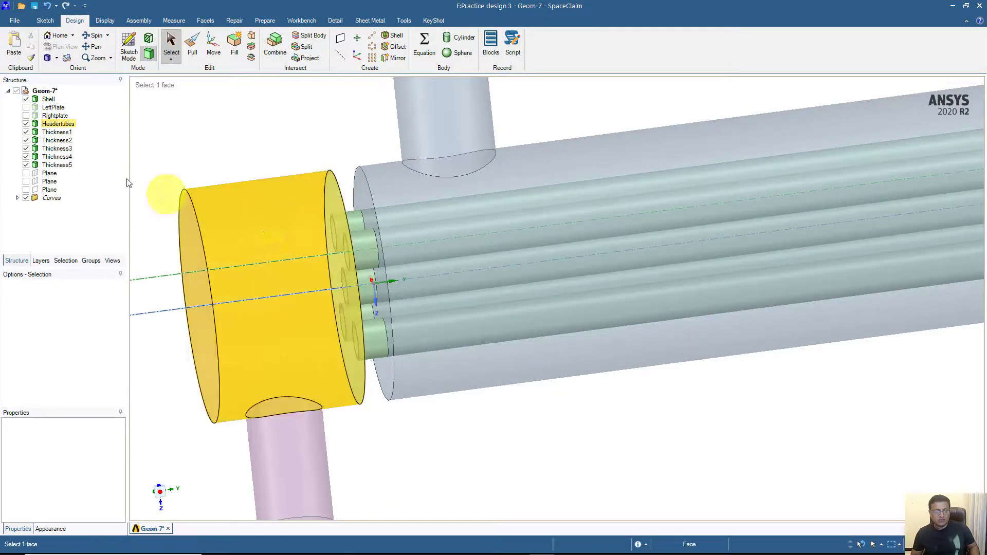
click(31, 123)
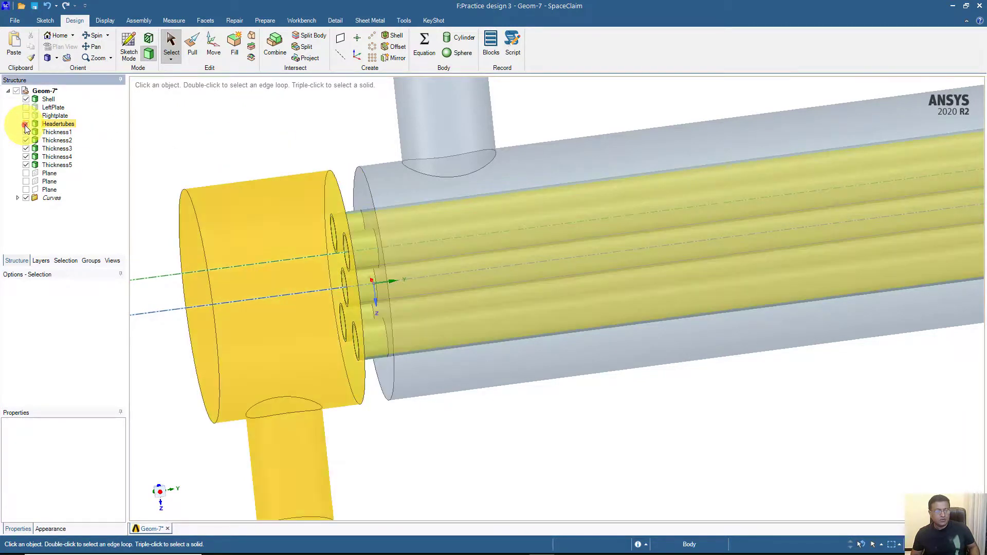
click(25, 124)
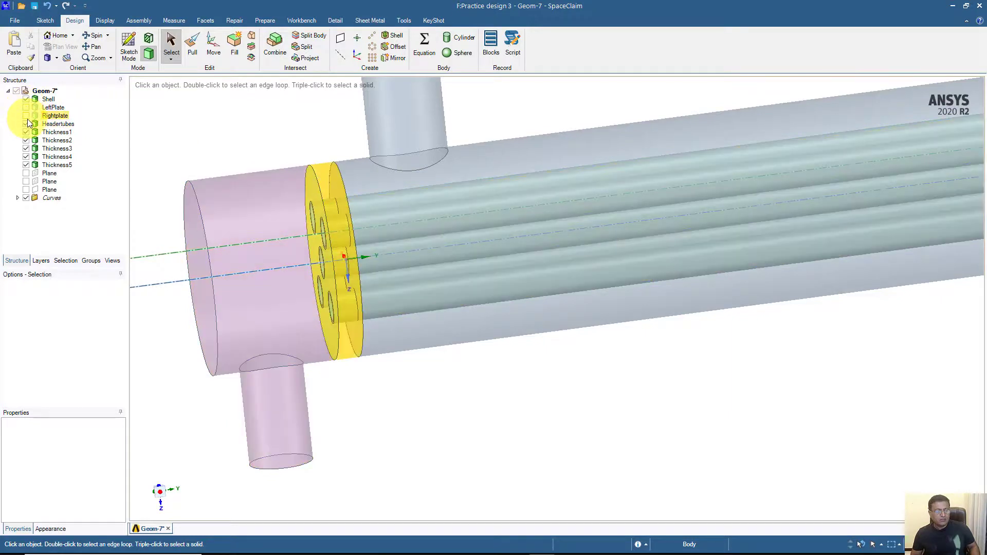
scroll(277, 135, down, 1)
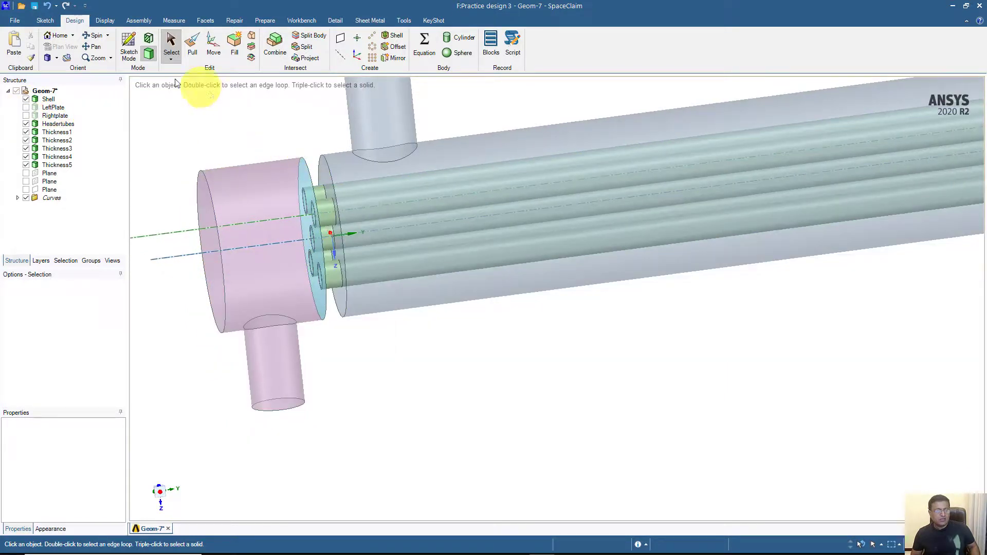
Hide Shell and Headertubes, leaving only the five Thickness tubes displayed
click(48, 99)
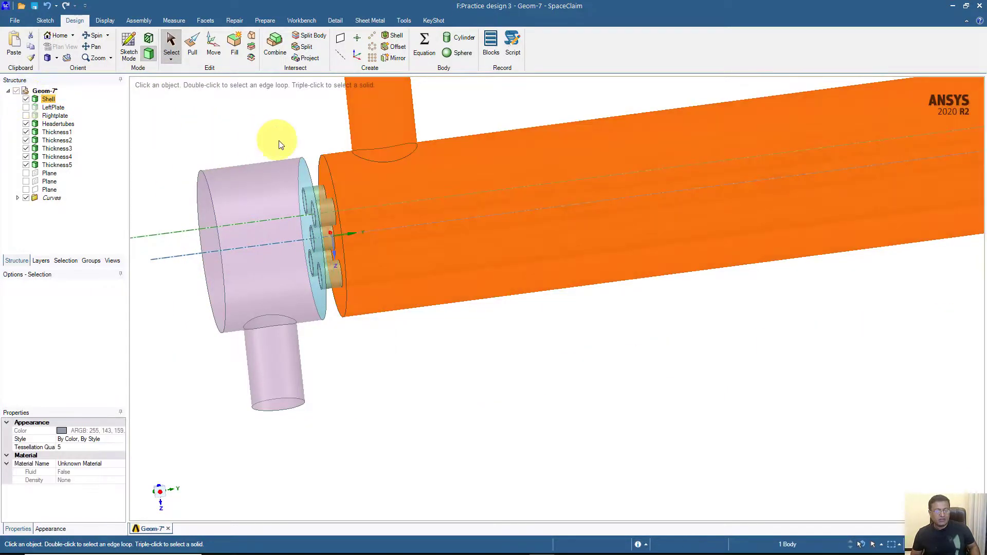
scroll(278, 149, up, 1)
click(41, 99)
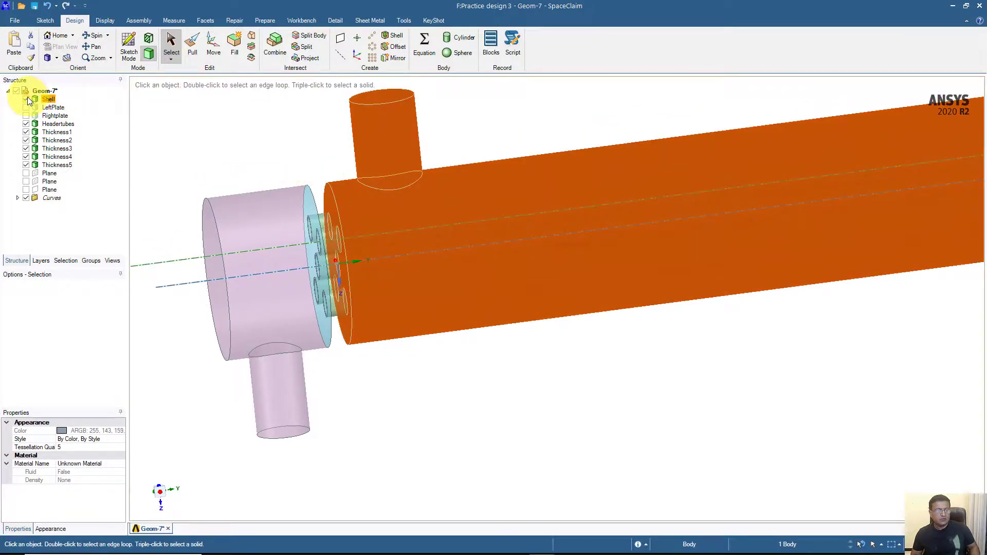
click(26, 99)
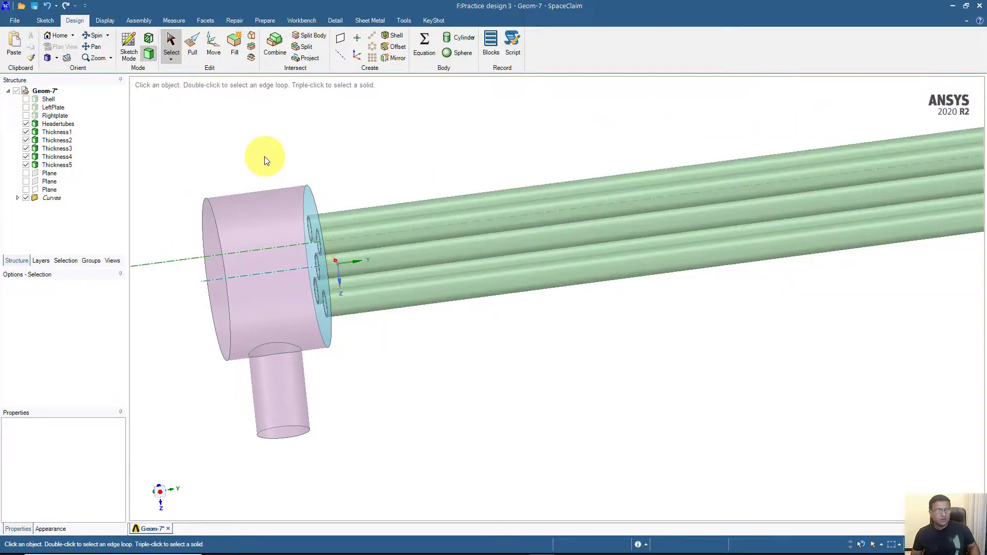
click(30, 124)
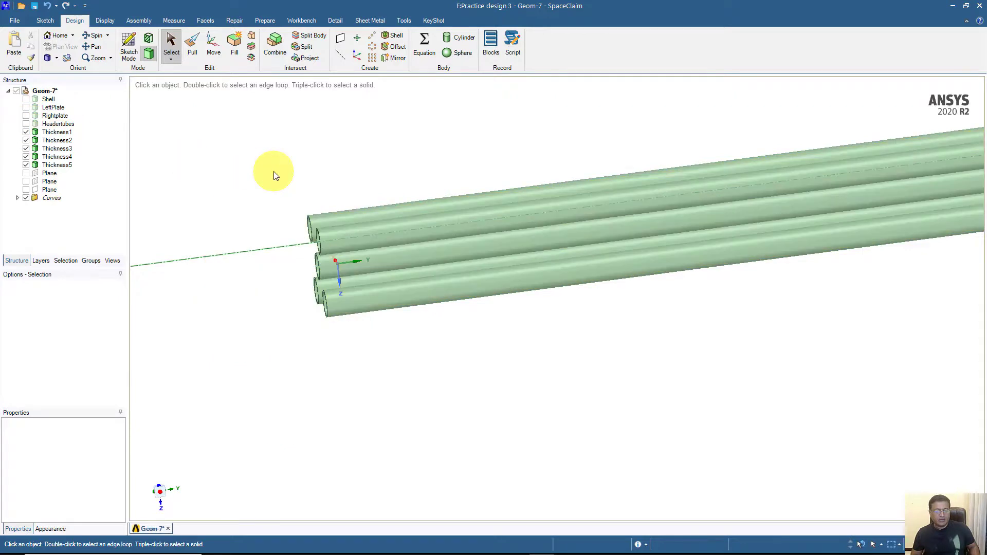
Check the individual tubes by their visibility, keep all five displayed, and show Headertubes with them
scroll(298, 177, up, 2)
click(35, 148)
click(31, 140)
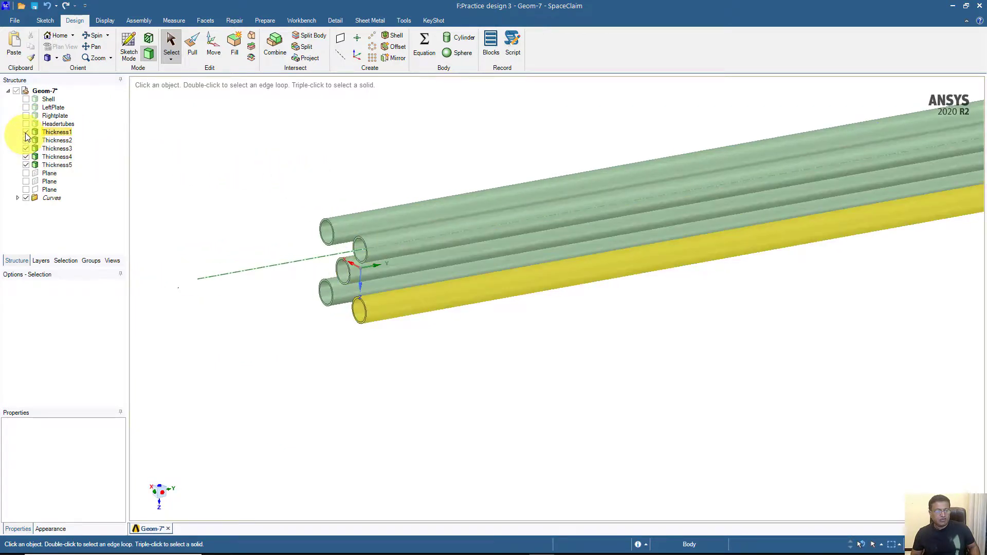
click(27, 133)
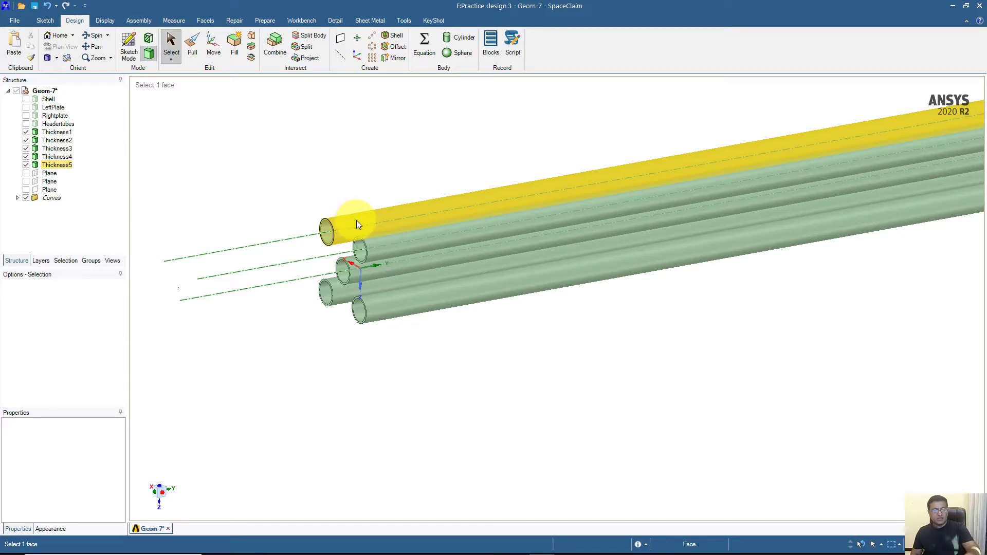
click(27, 124)
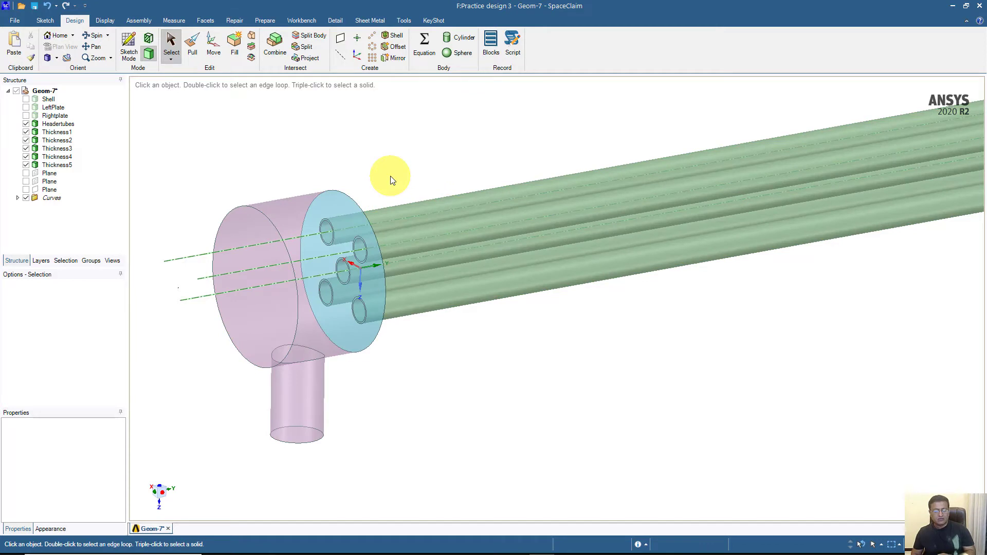